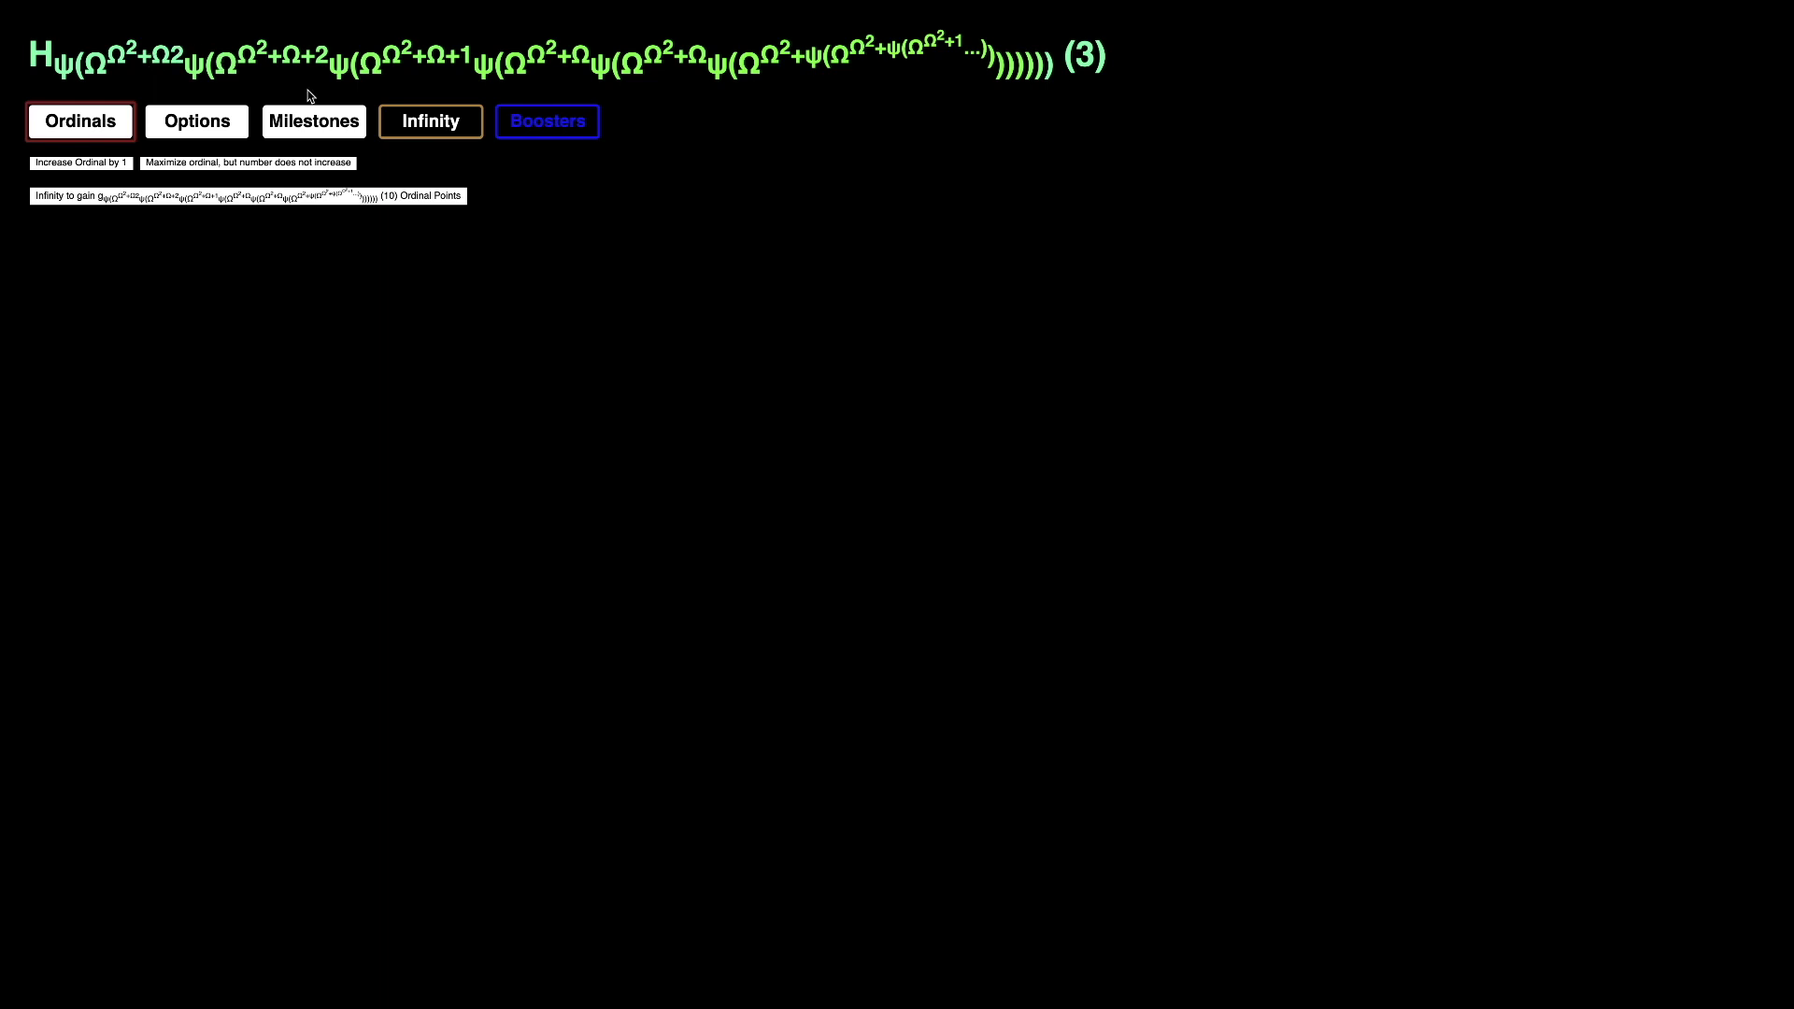
Step: Buy Double production of increment twice and Raise Increment multiplier twice
click(555, 129)
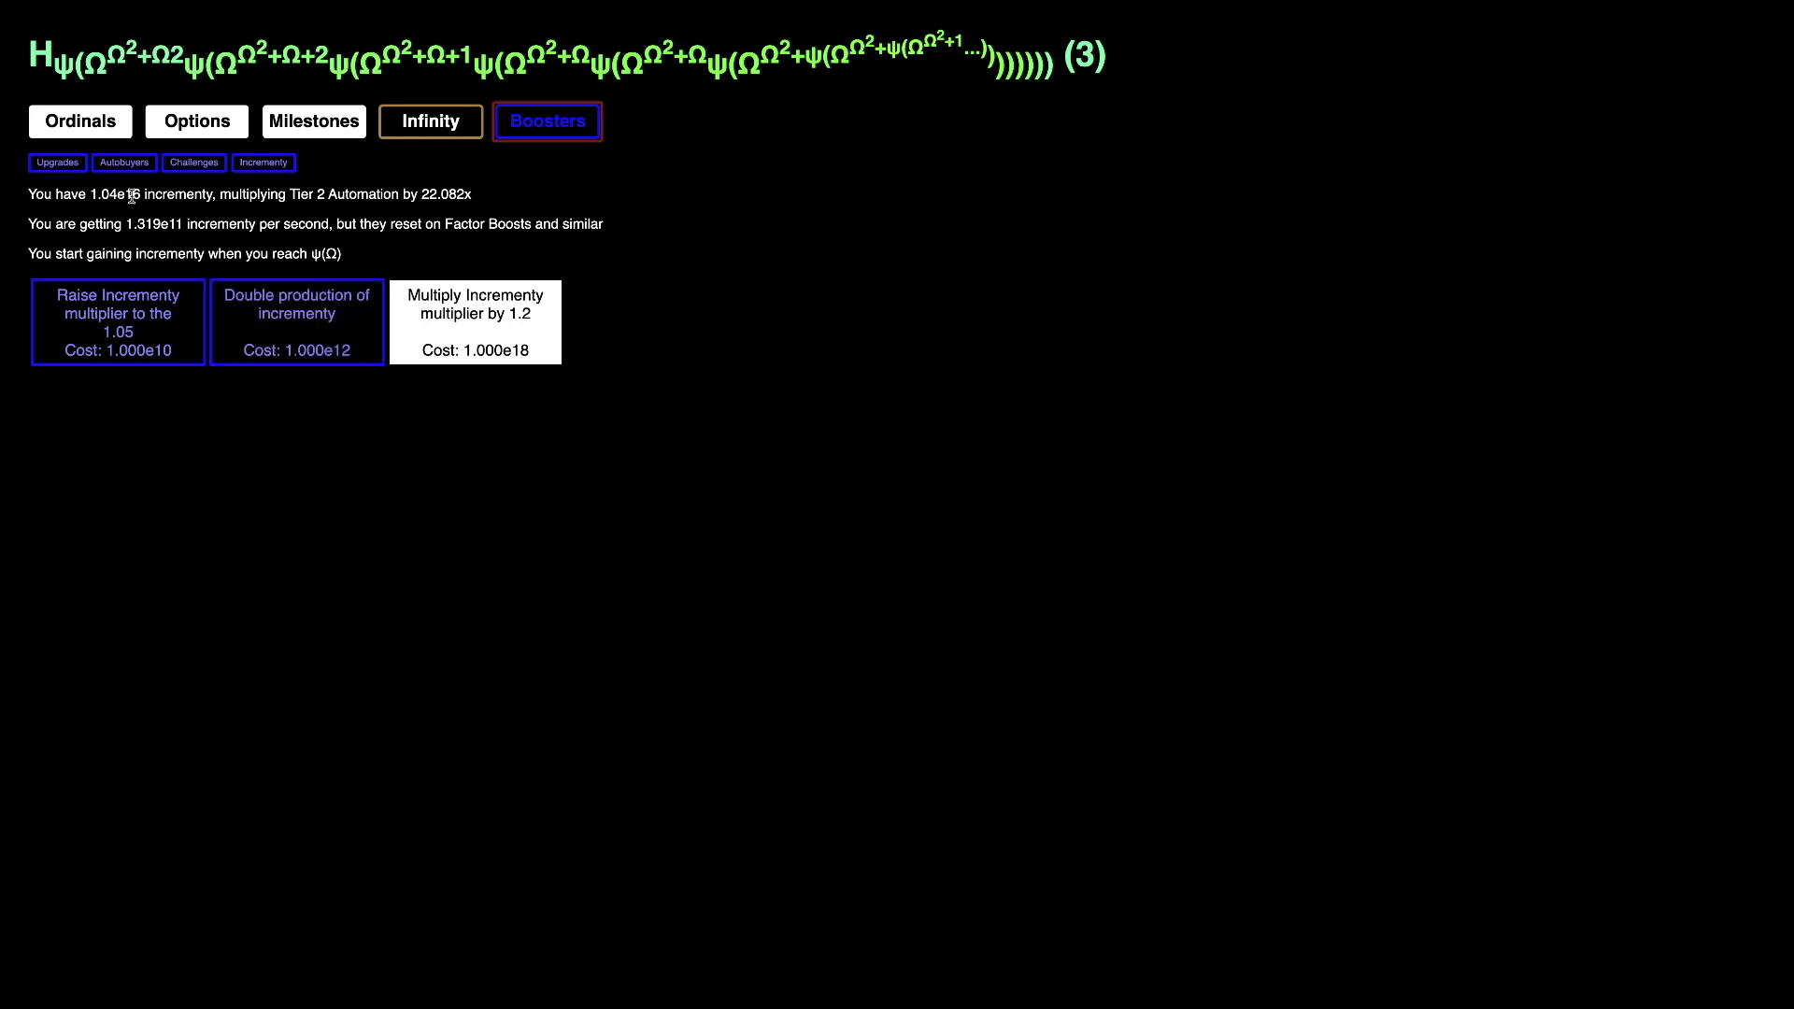
click(274, 328)
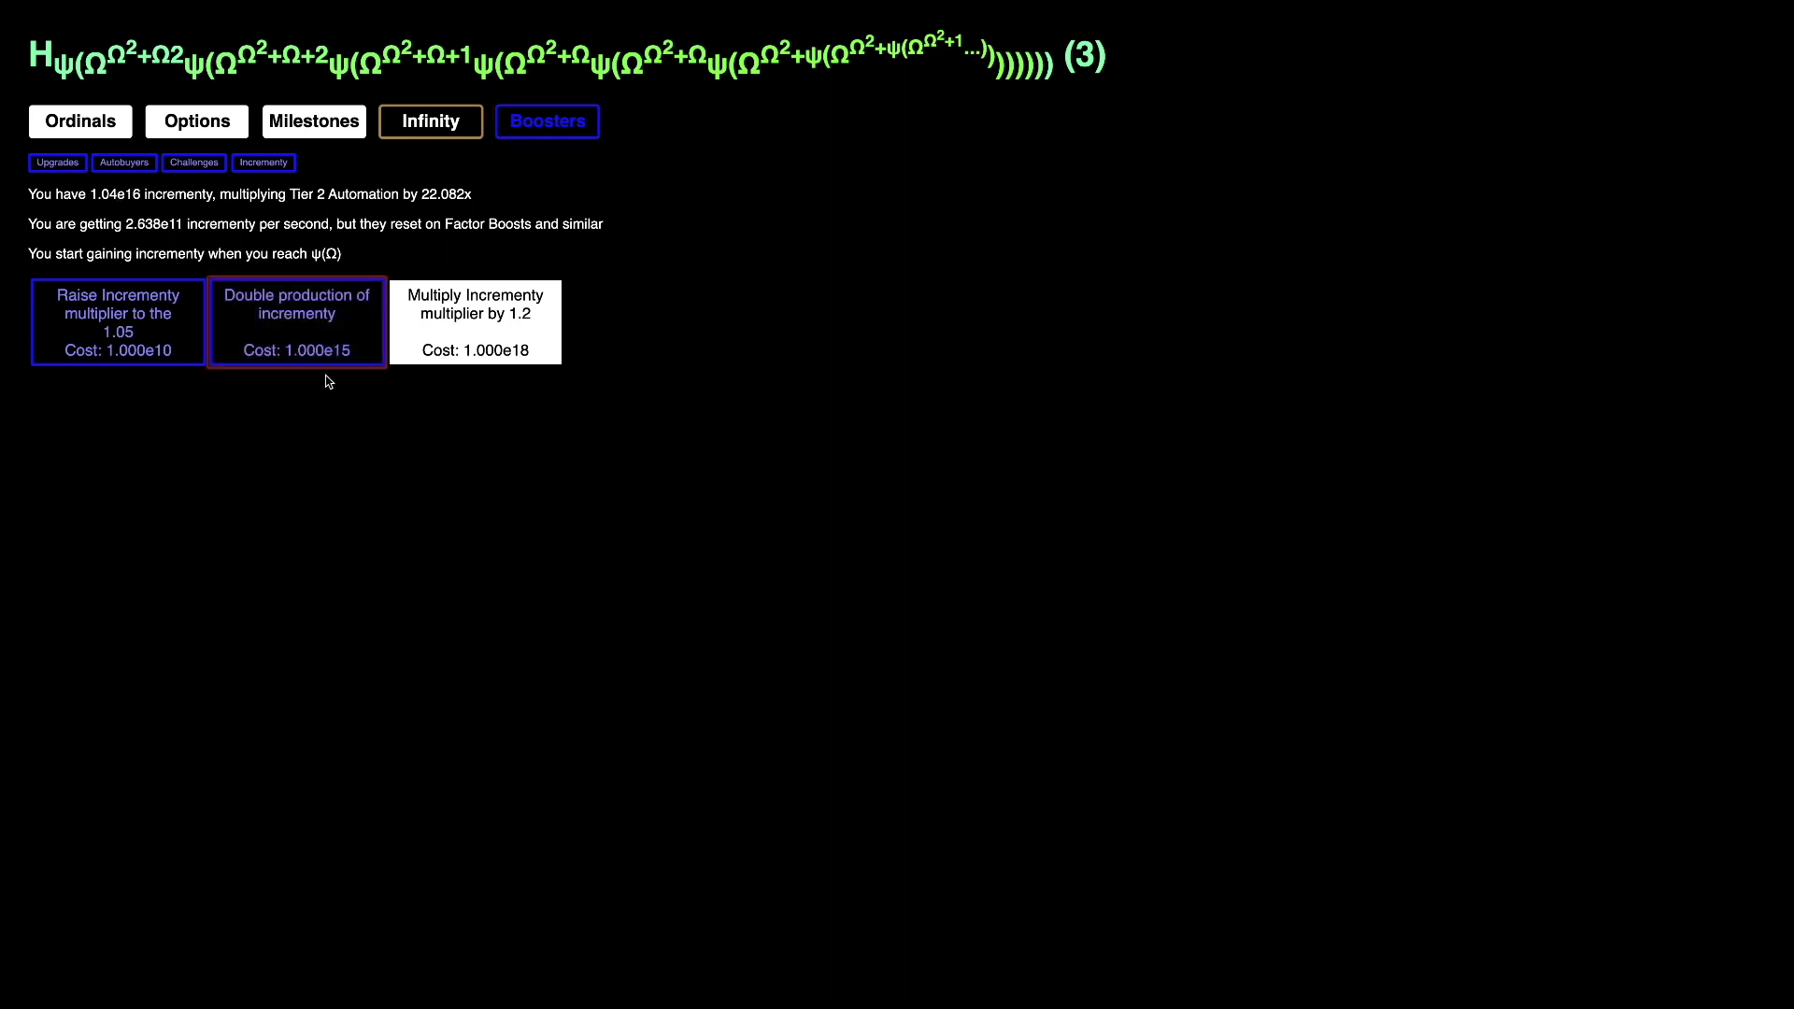
click(315, 352)
click(140, 336)
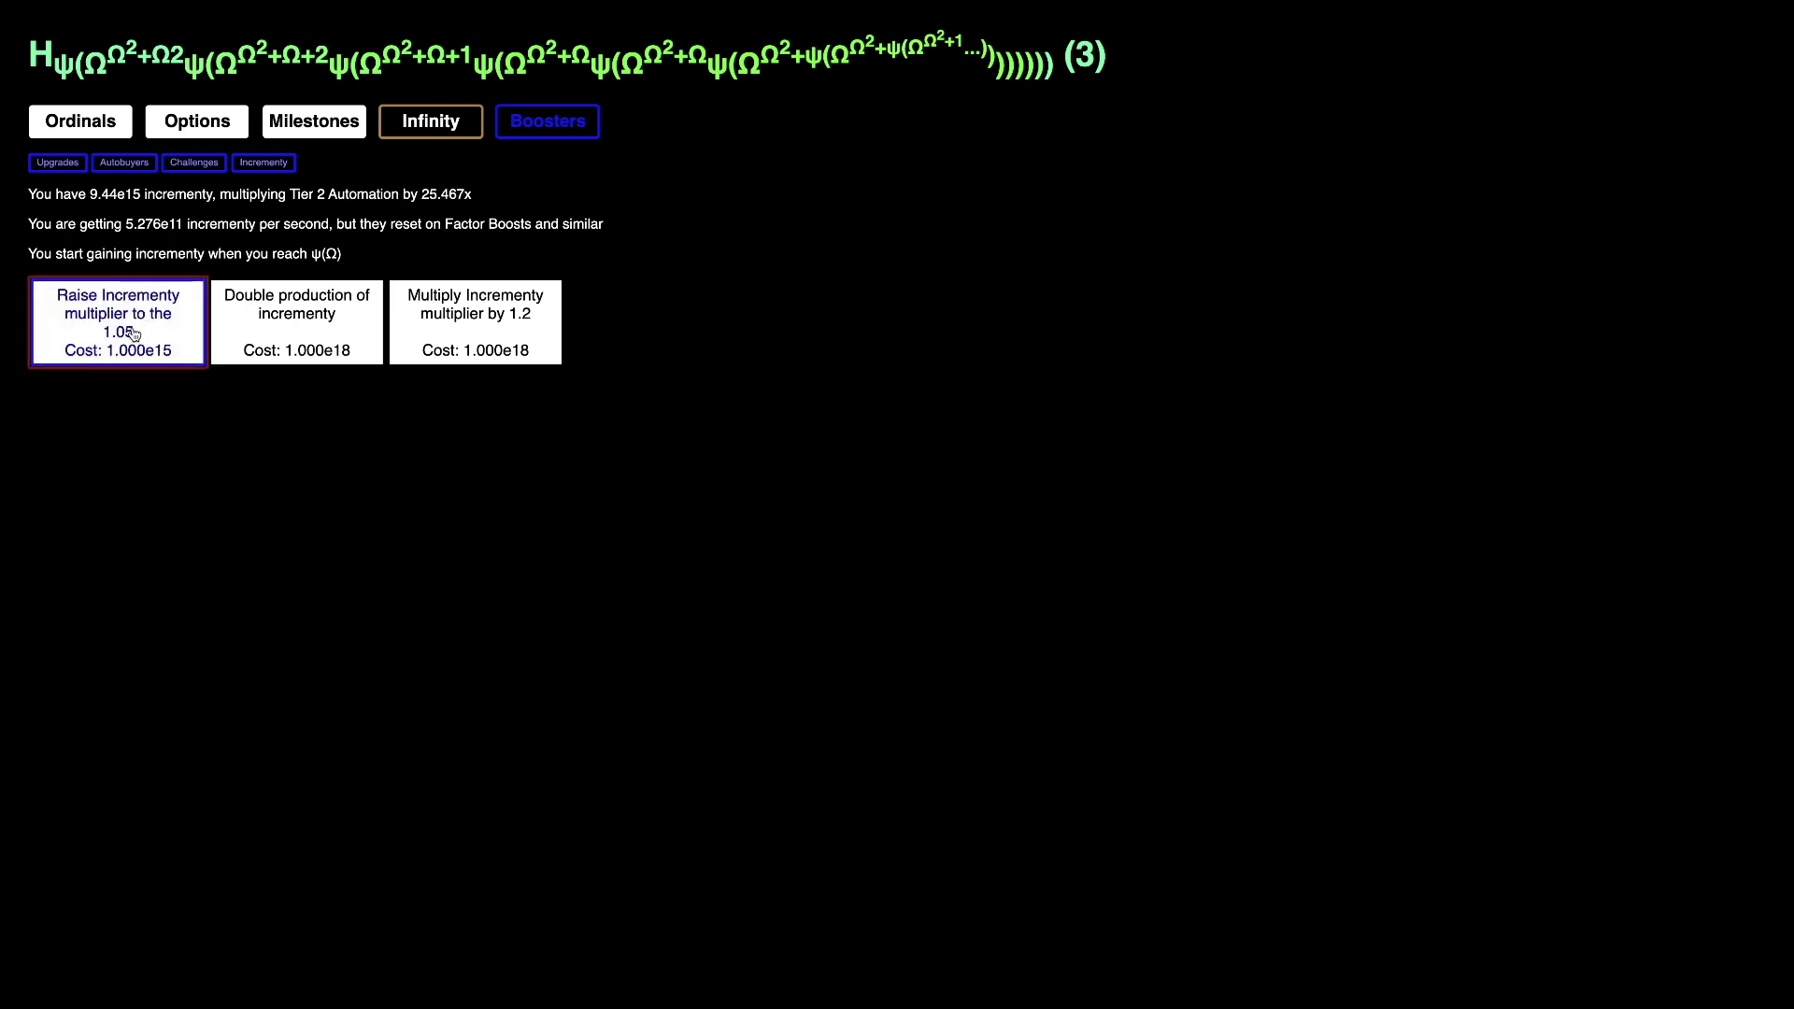
click(180, 358)
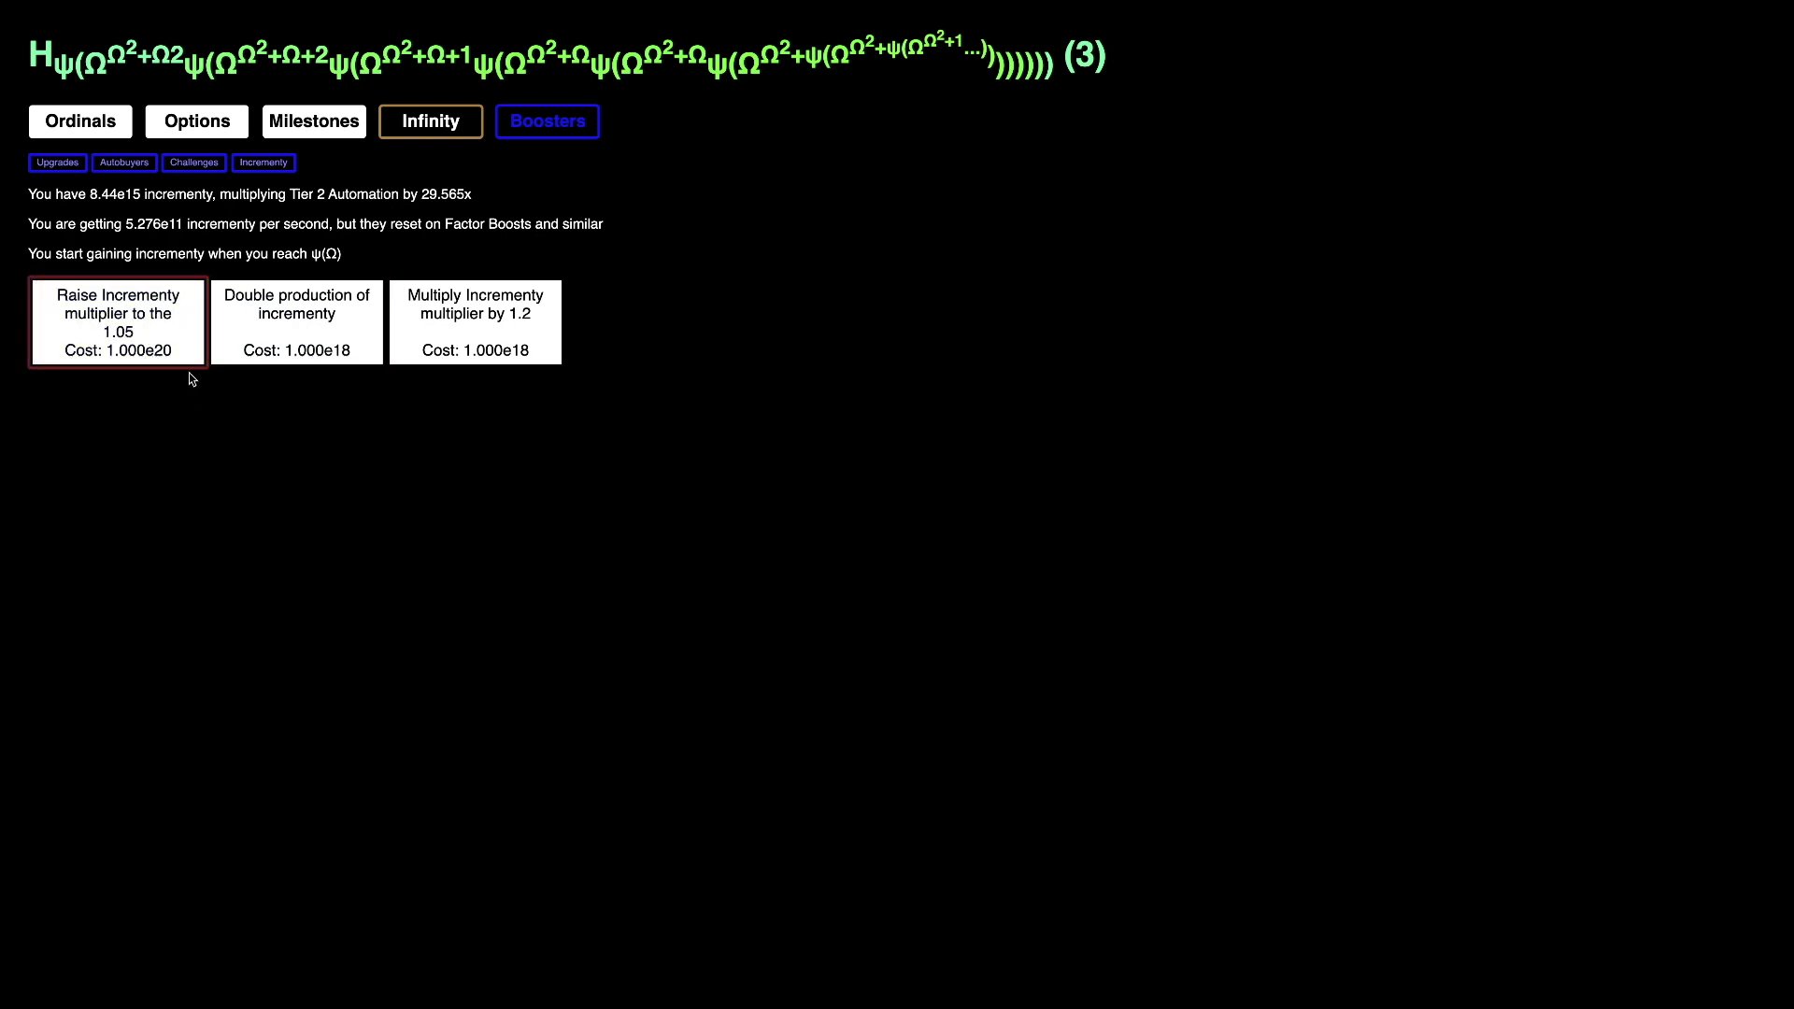
Step: Browse the challenges, autobuyer and upgrade sub-tabs, ending on the Factor Boost page
click(194, 162)
click(262, 163)
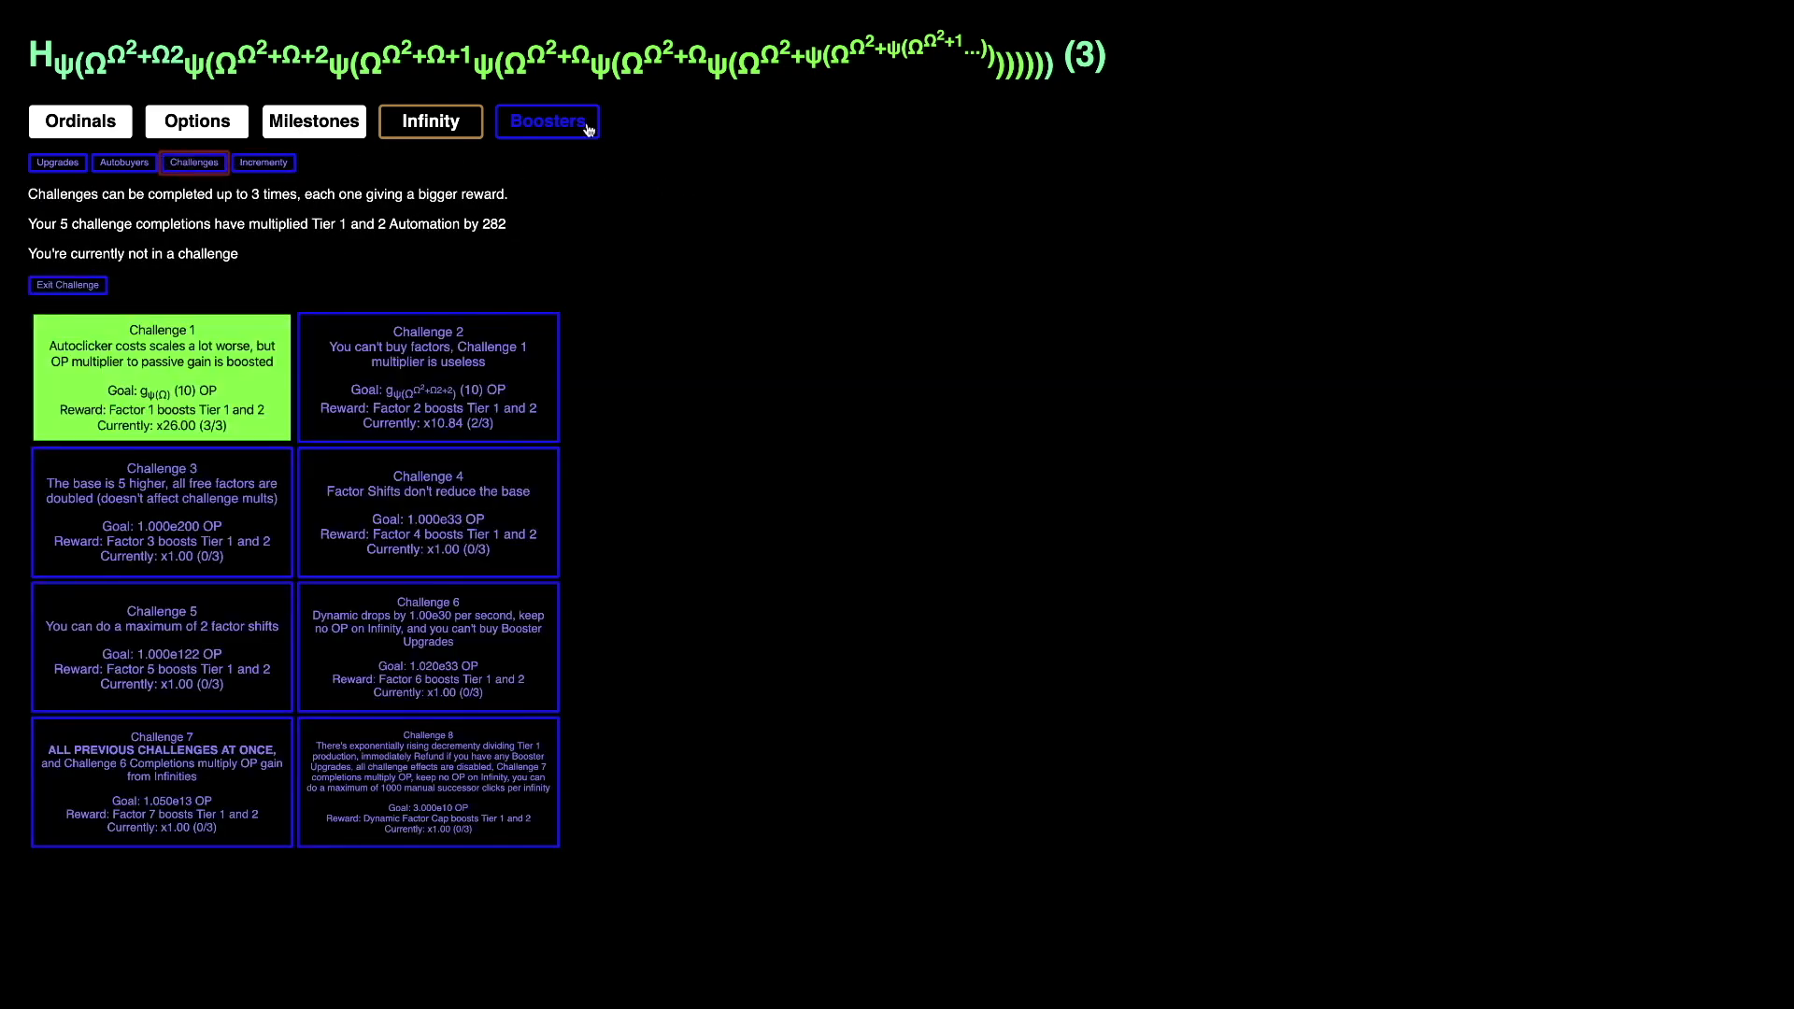
click(446, 126)
click(547, 124)
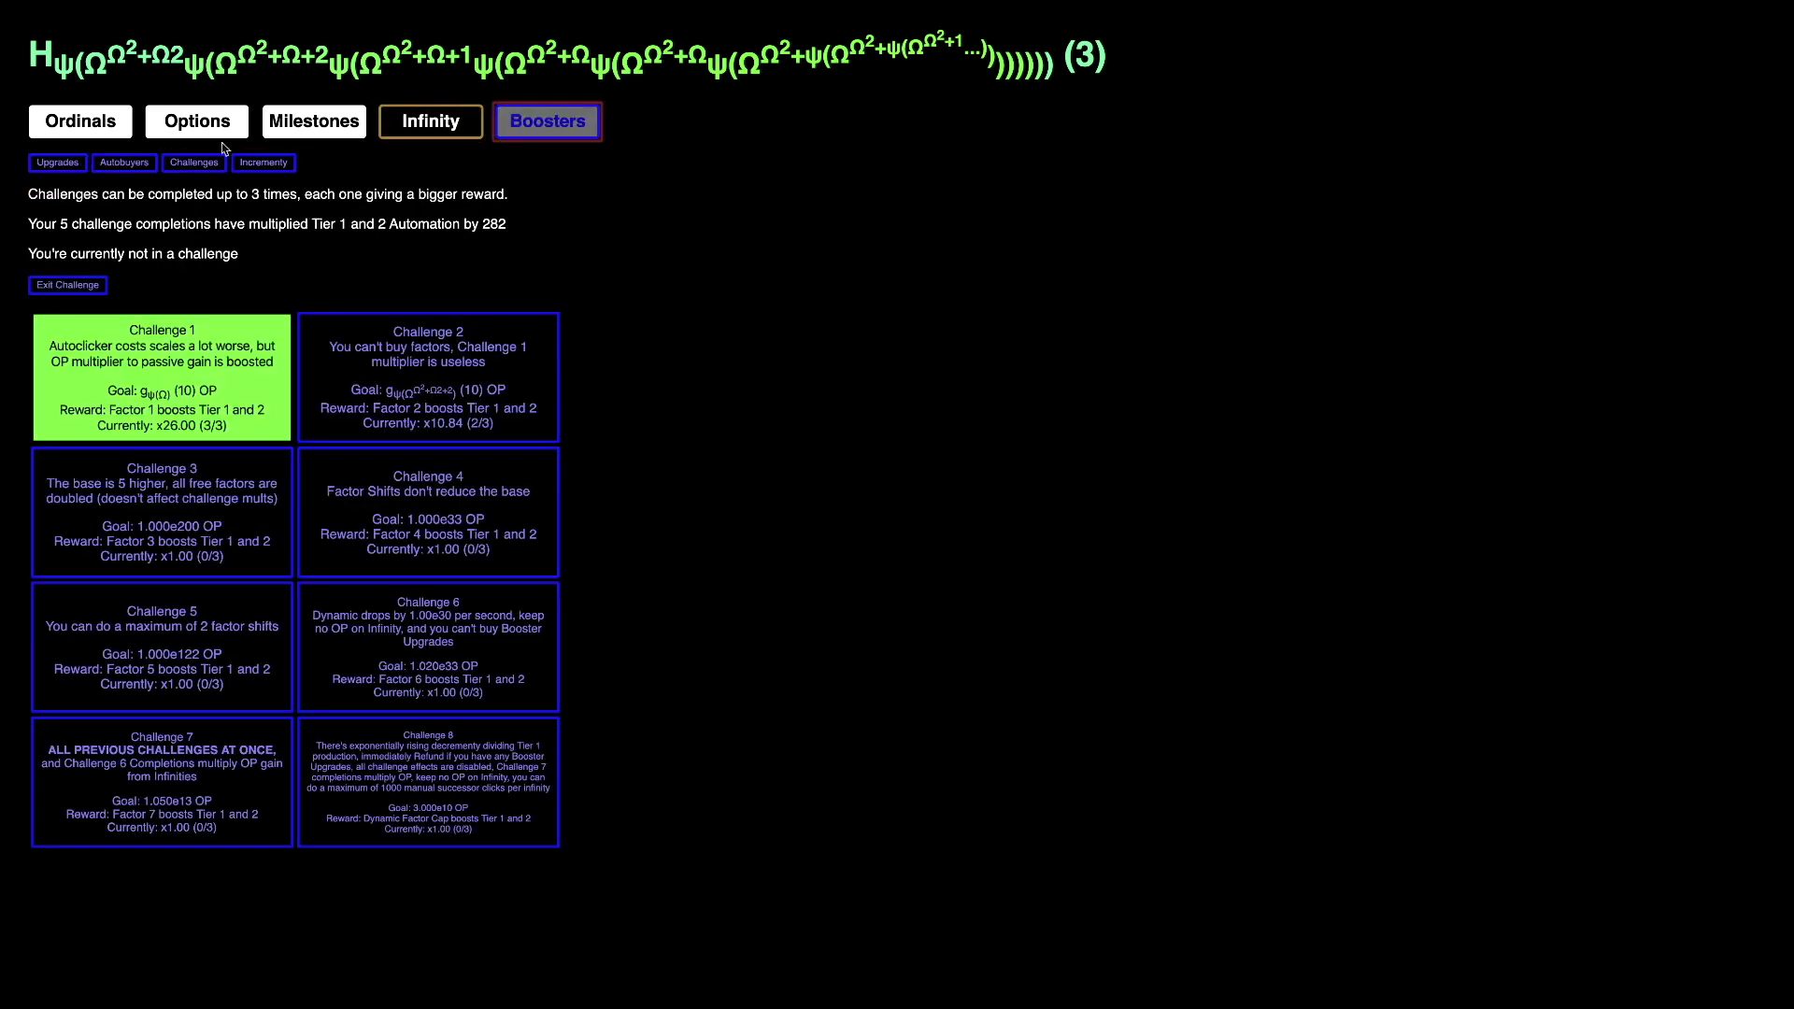
click(127, 163)
click(195, 162)
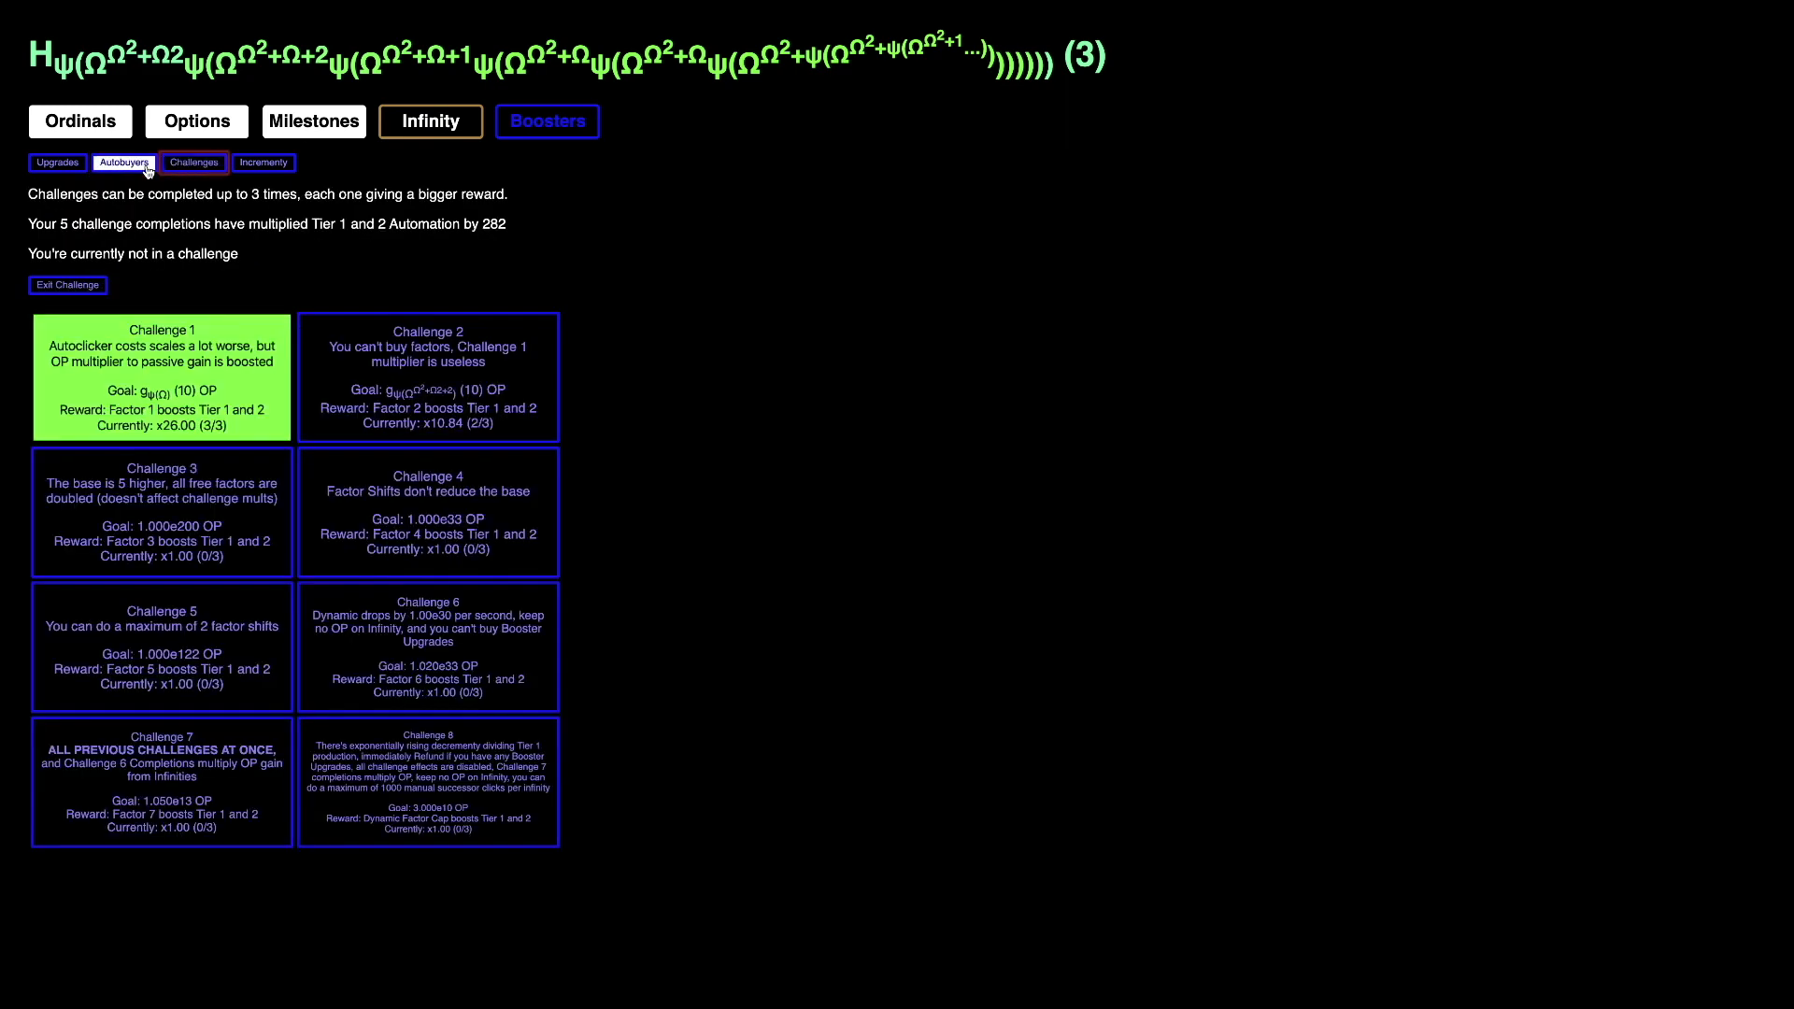
click(63, 165)
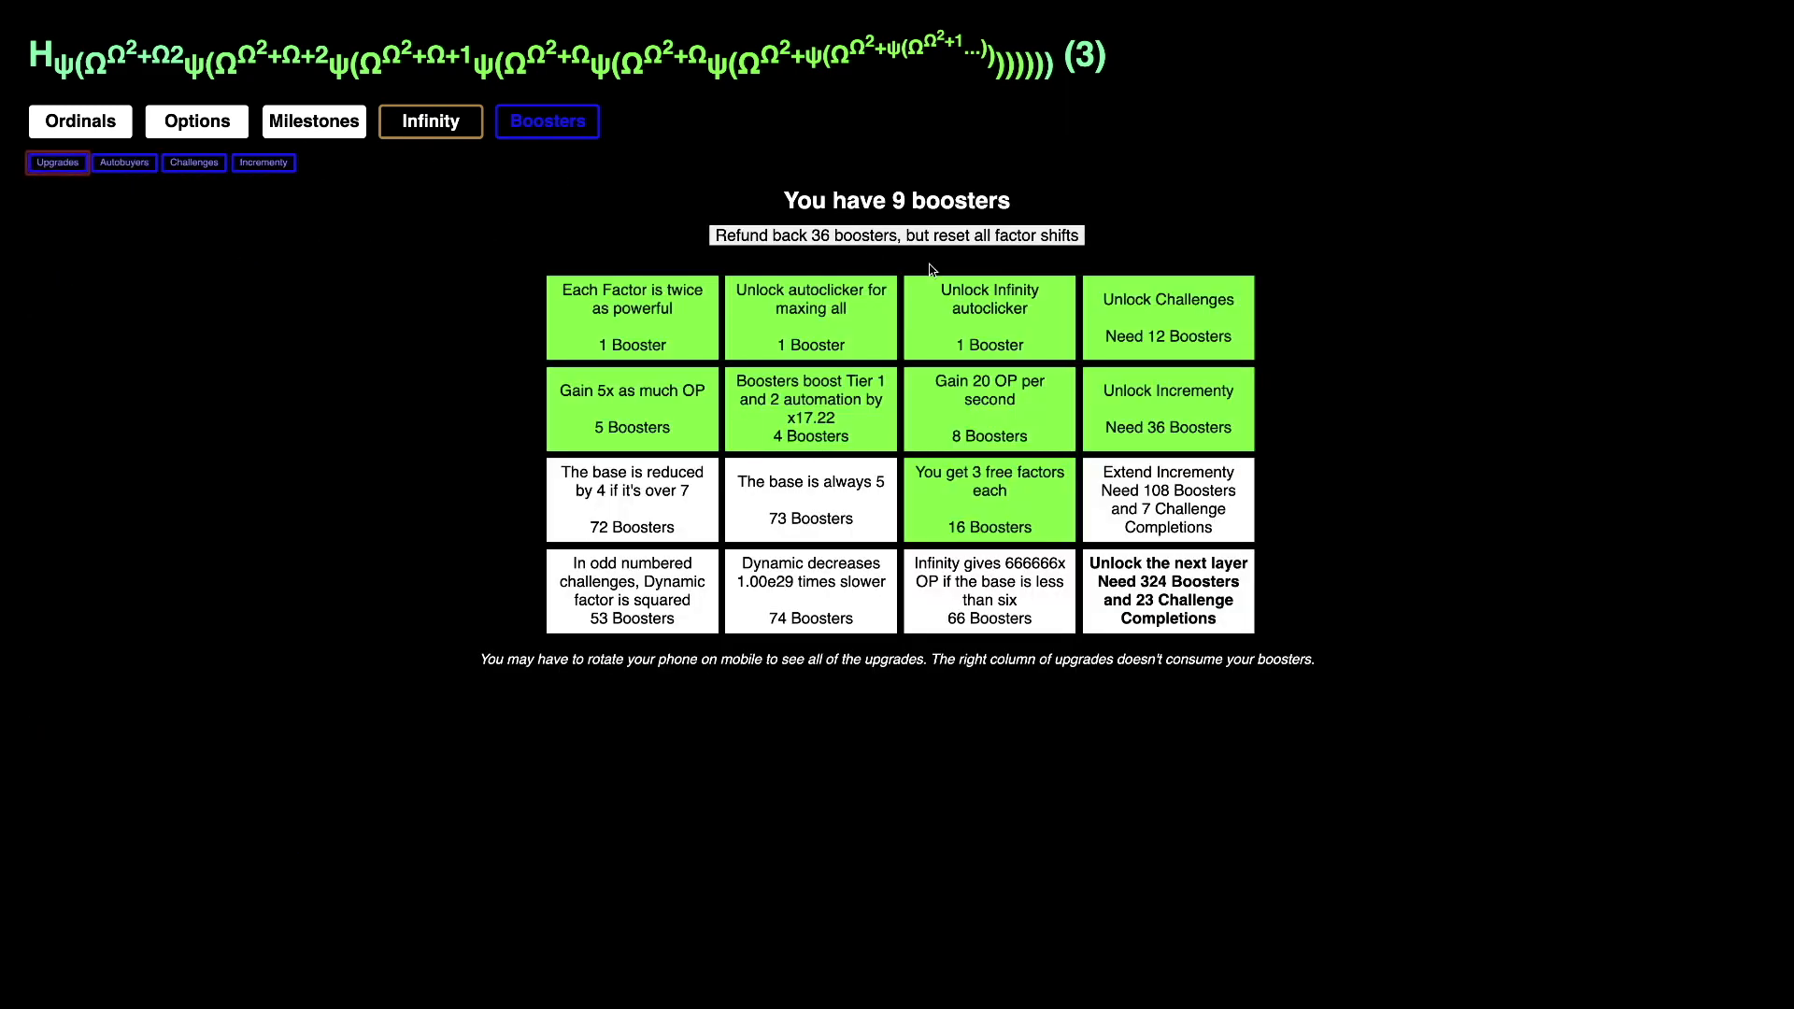
click(422, 129)
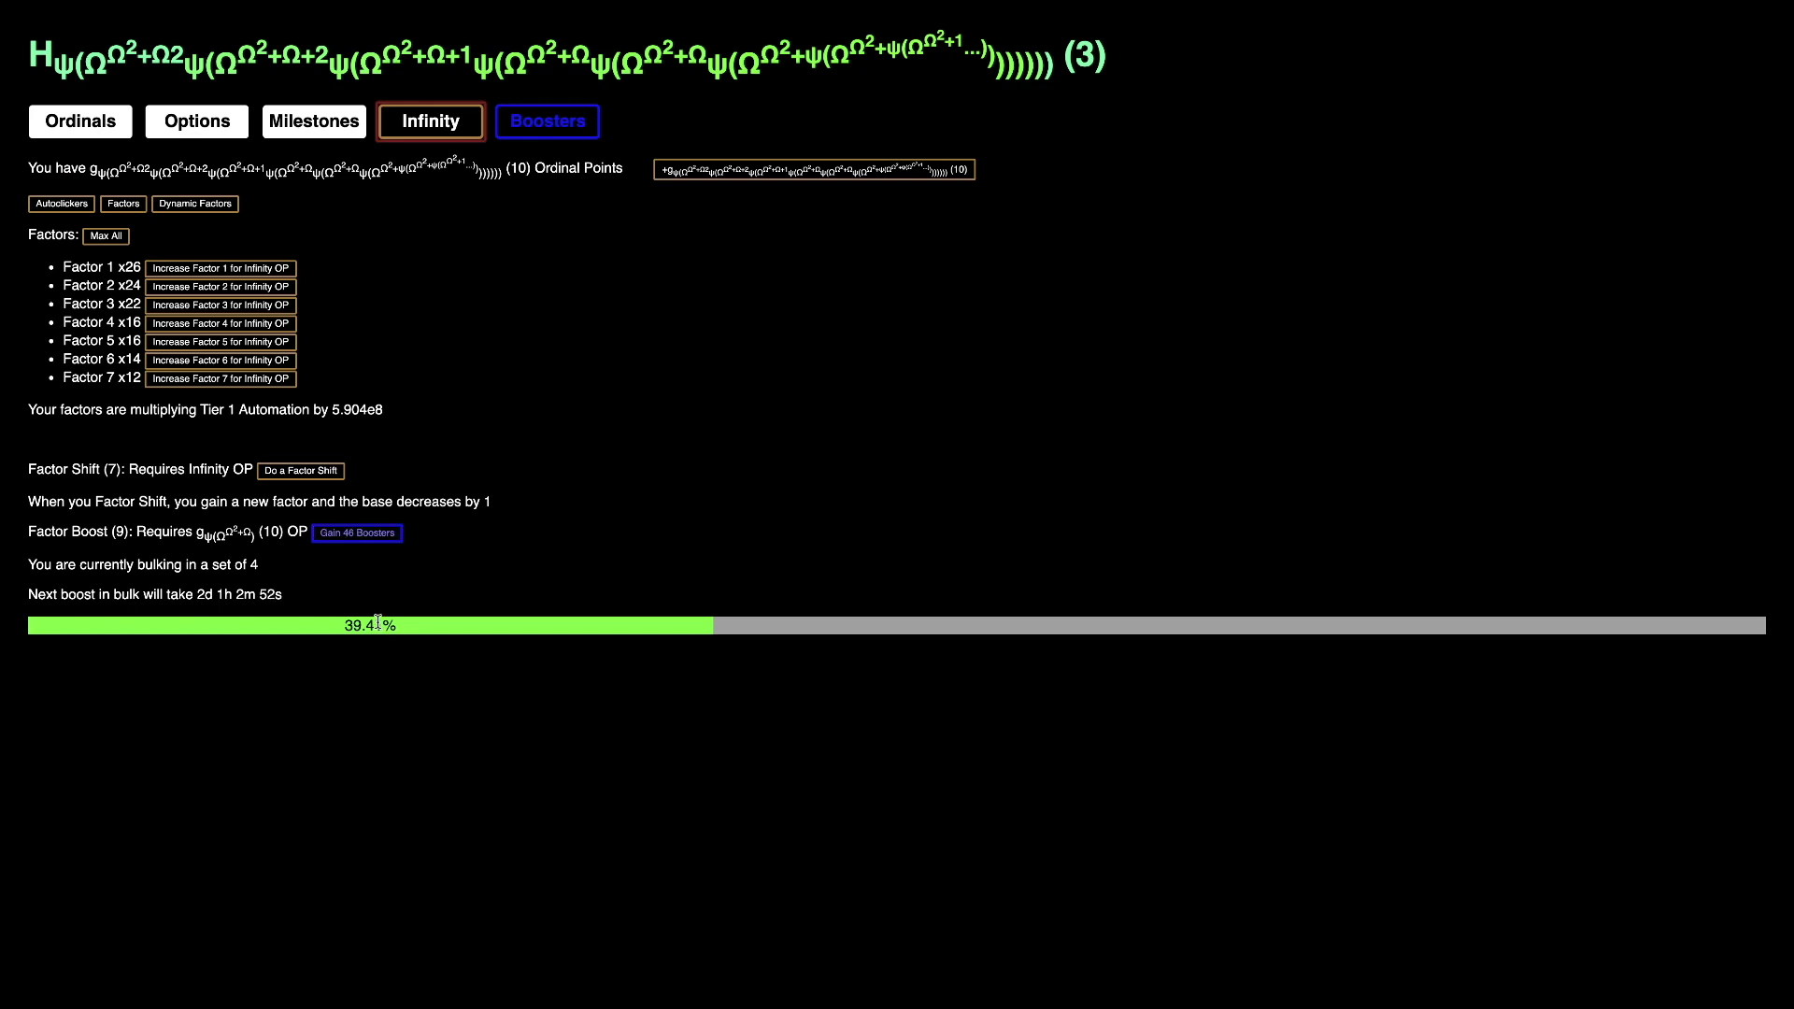
Step: Factor Boost for 46 boosters, then refund all booster upgrades to reach 91 boosters
click(357, 536)
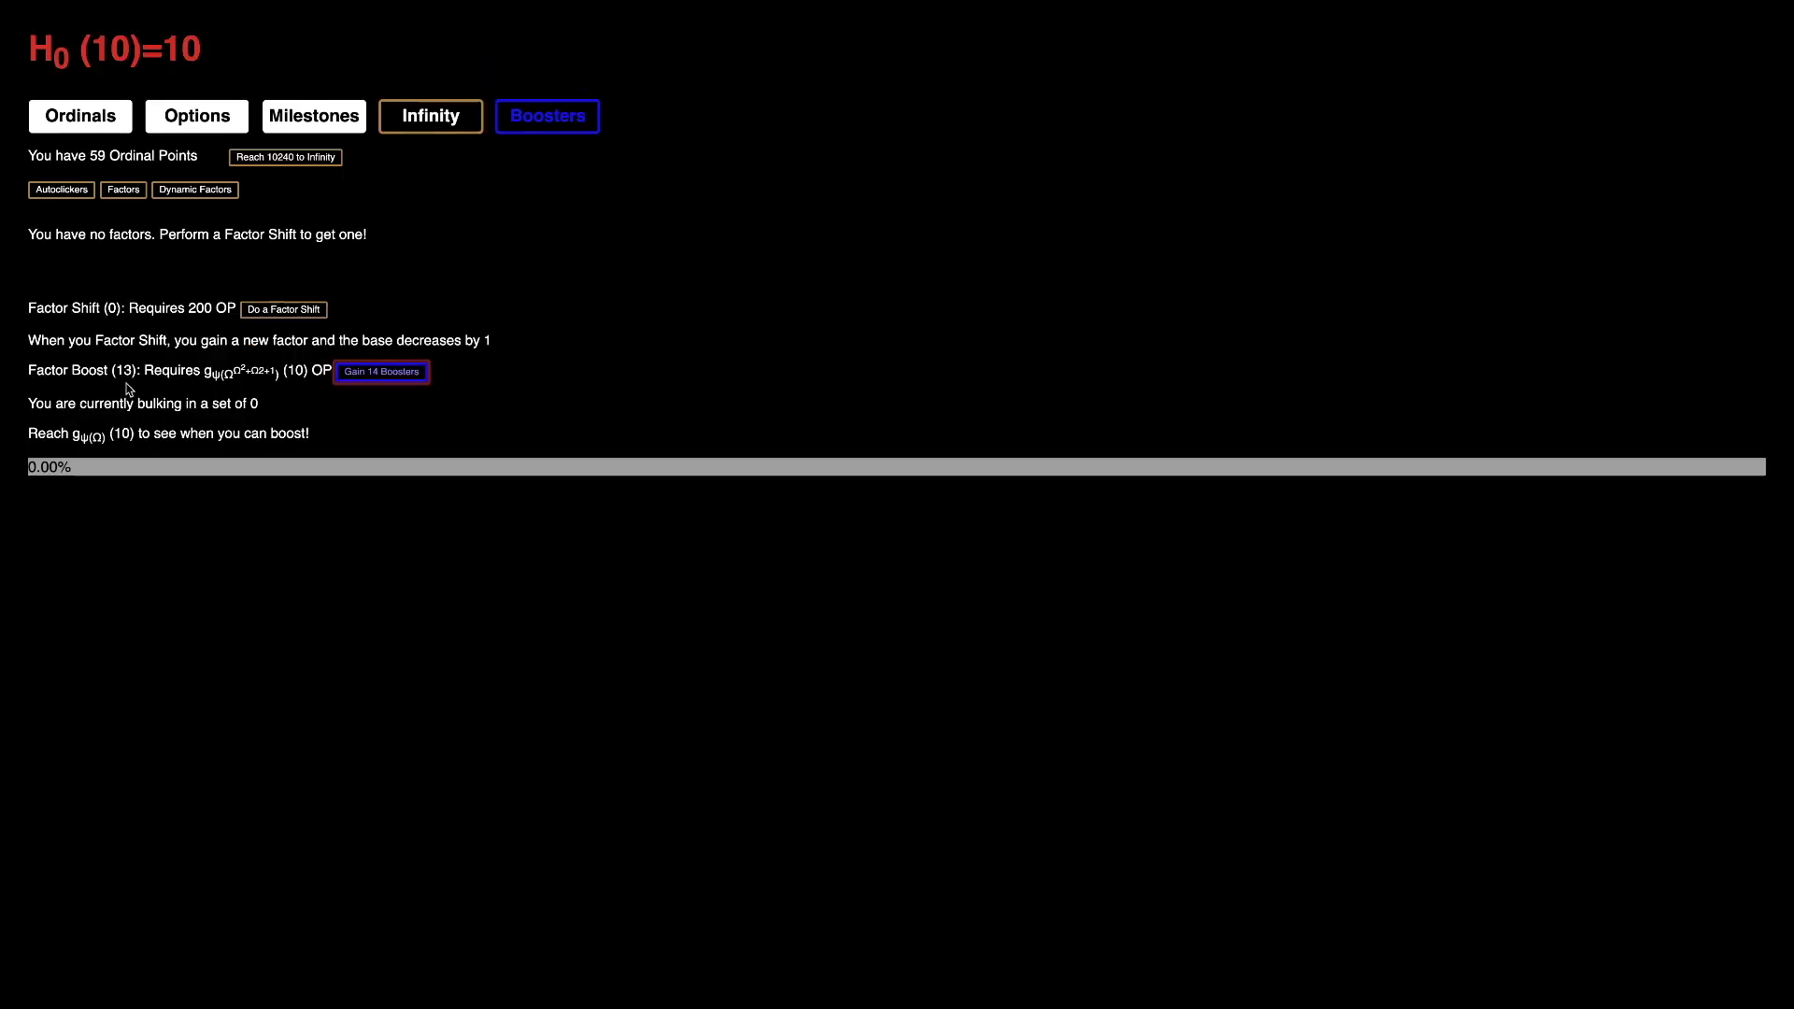
click(566, 118)
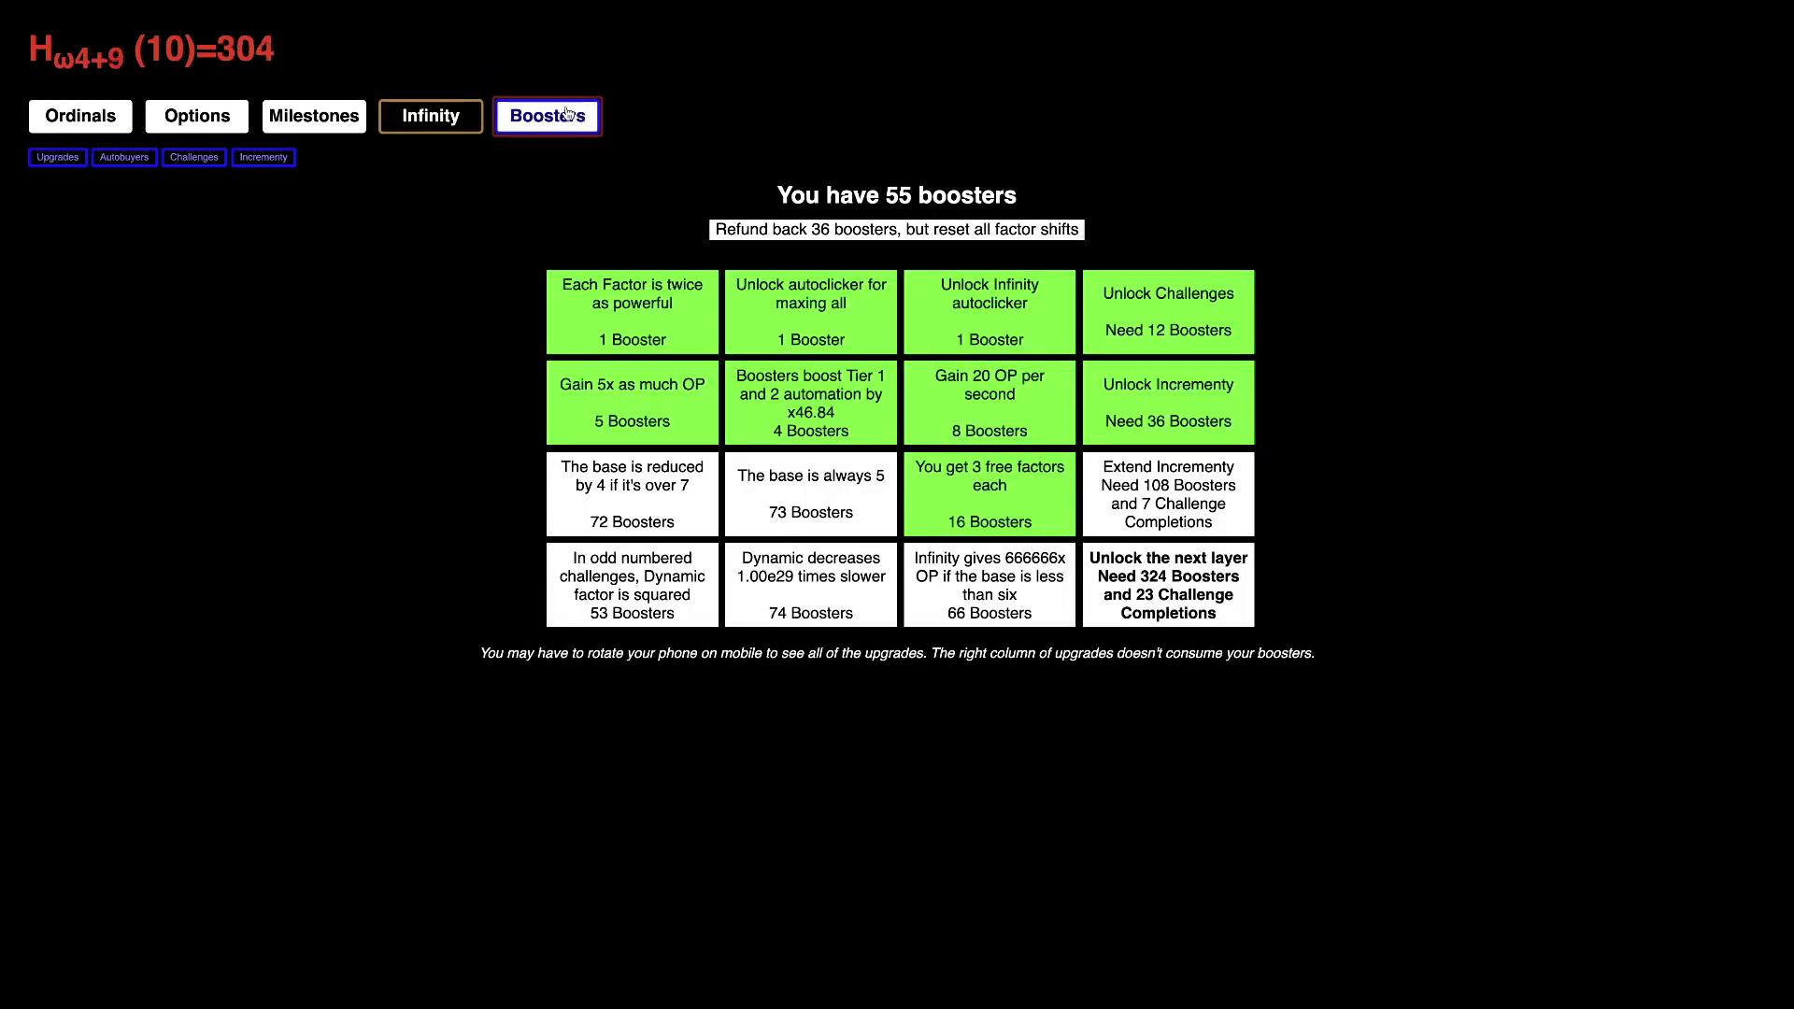
click(884, 233)
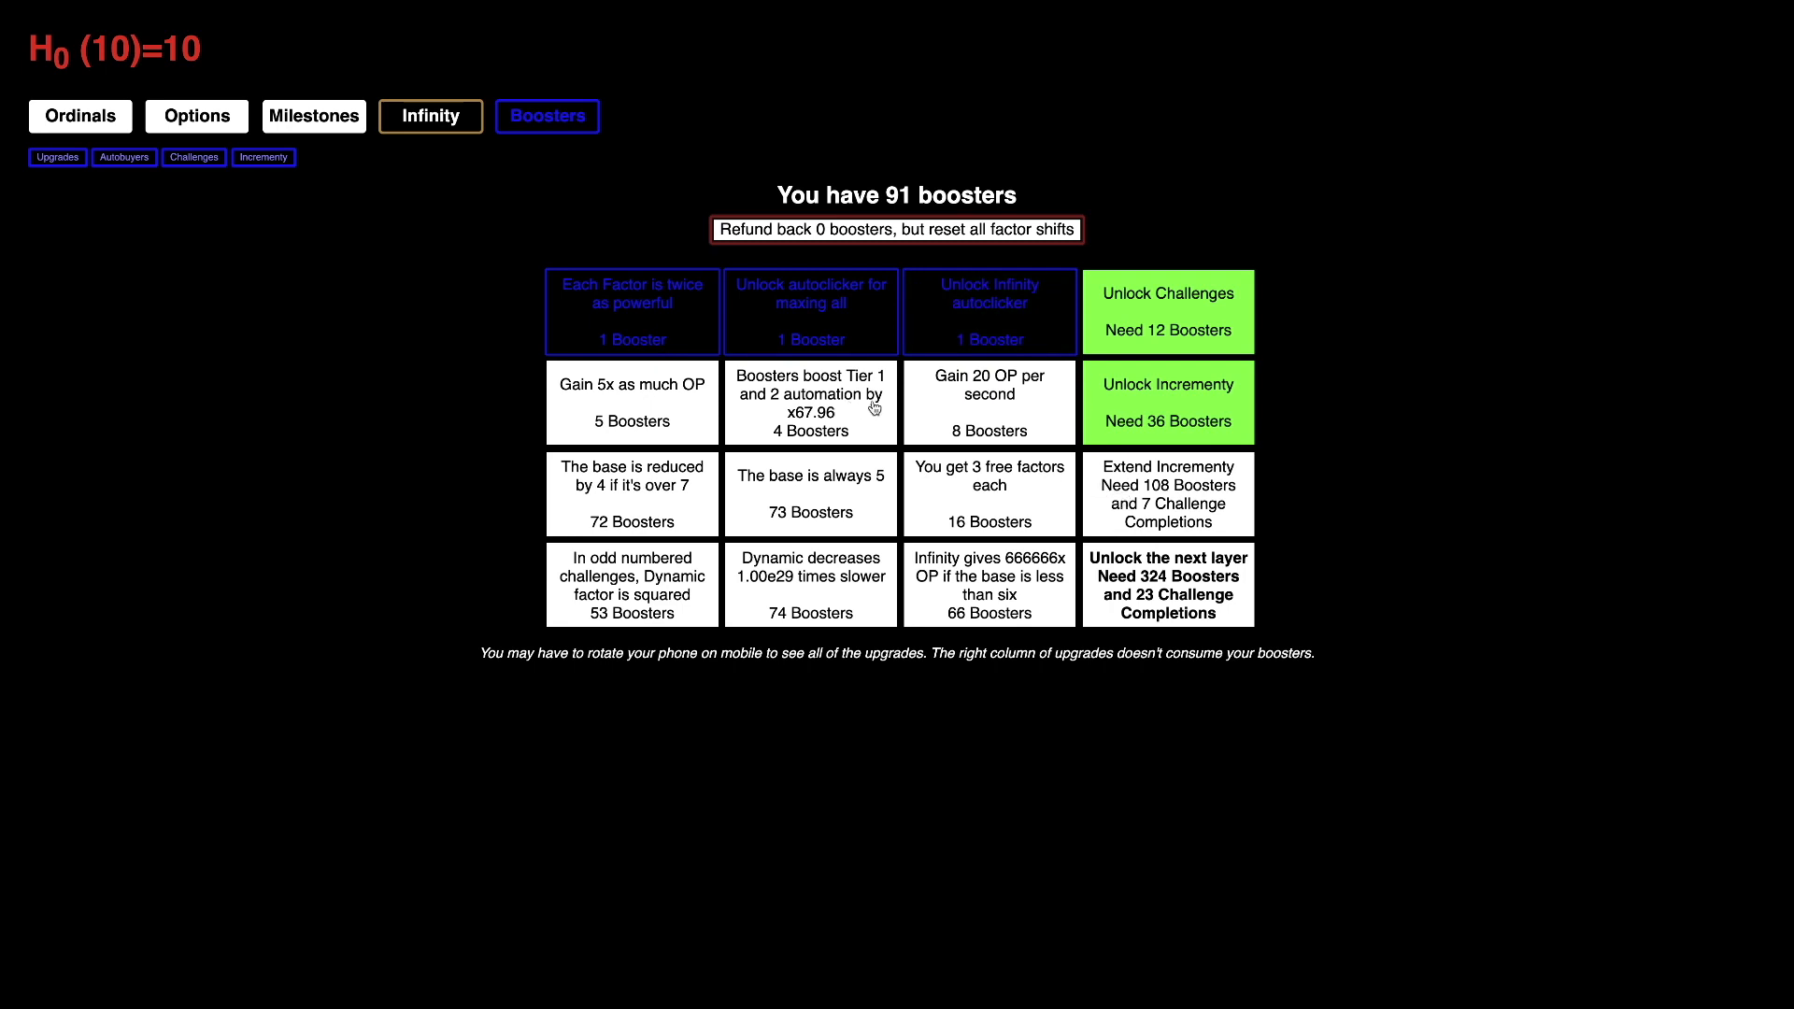
Step: Buy the top two rows of booster upgrades plus 3 free factors, then refund them
click(999, 340)
click(810, 315)
click(632, 316)
click(632, 399)
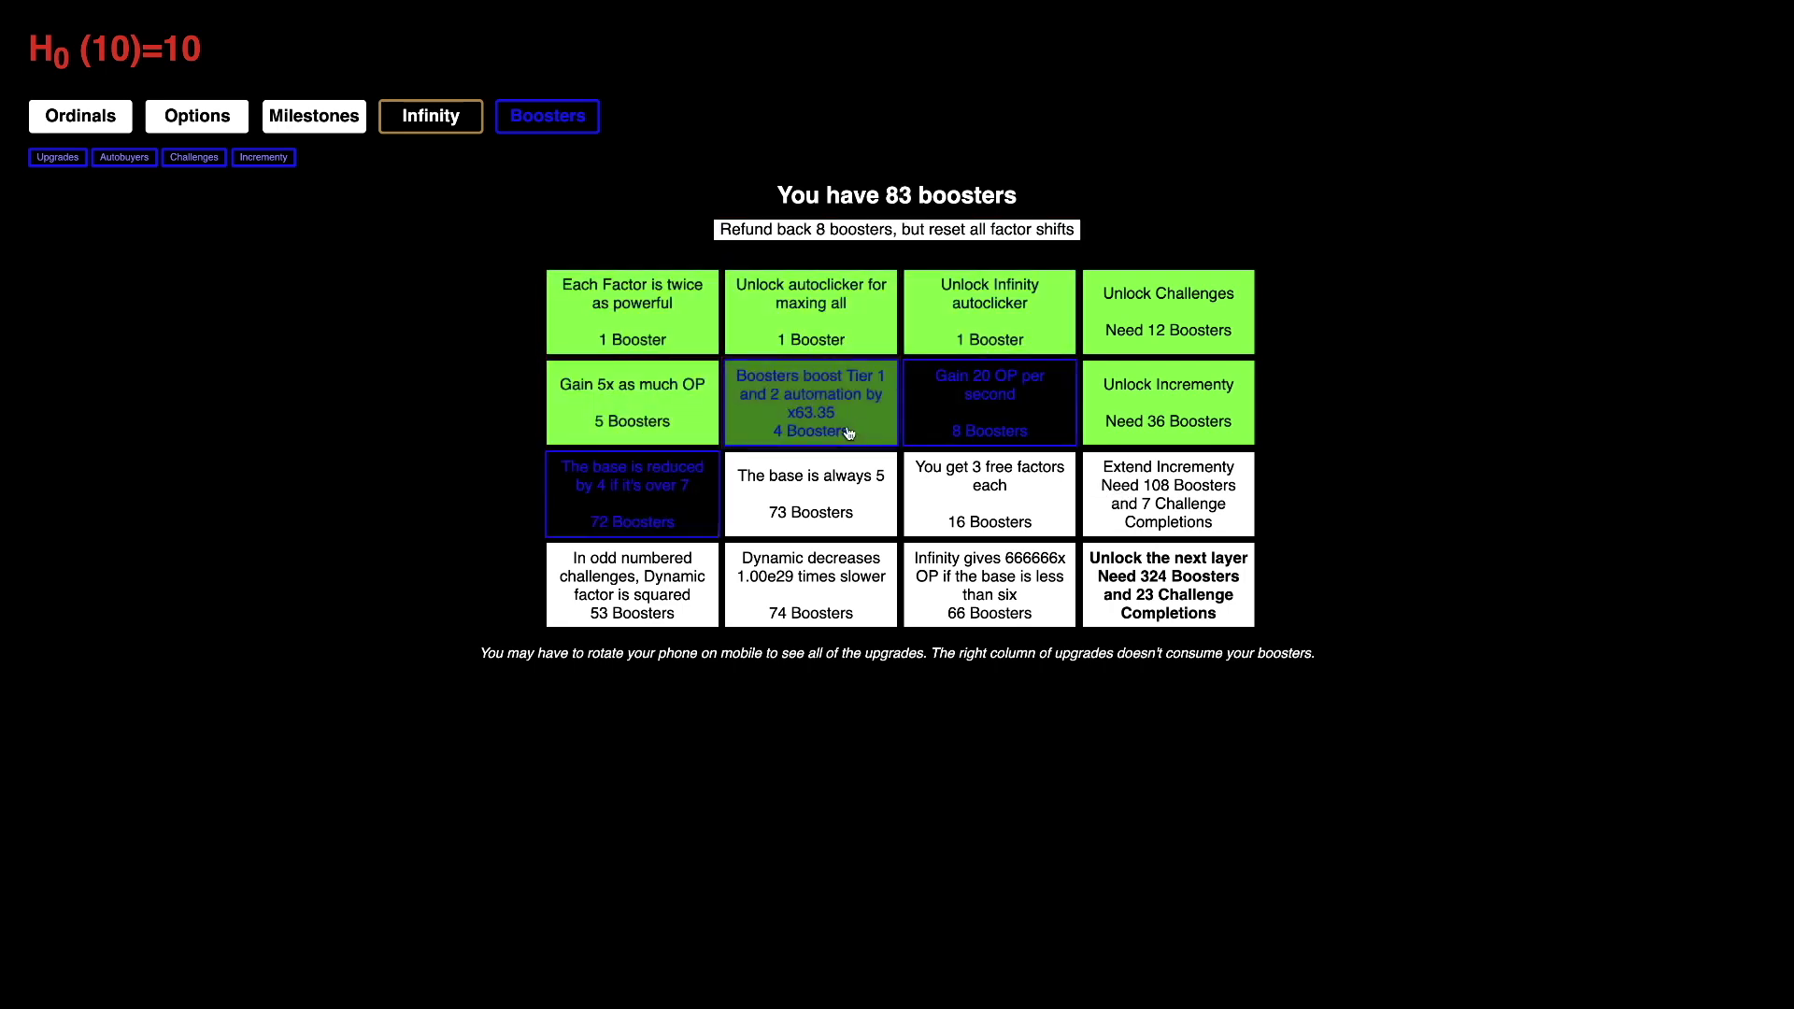
click(811, 400)
click(989, 406)
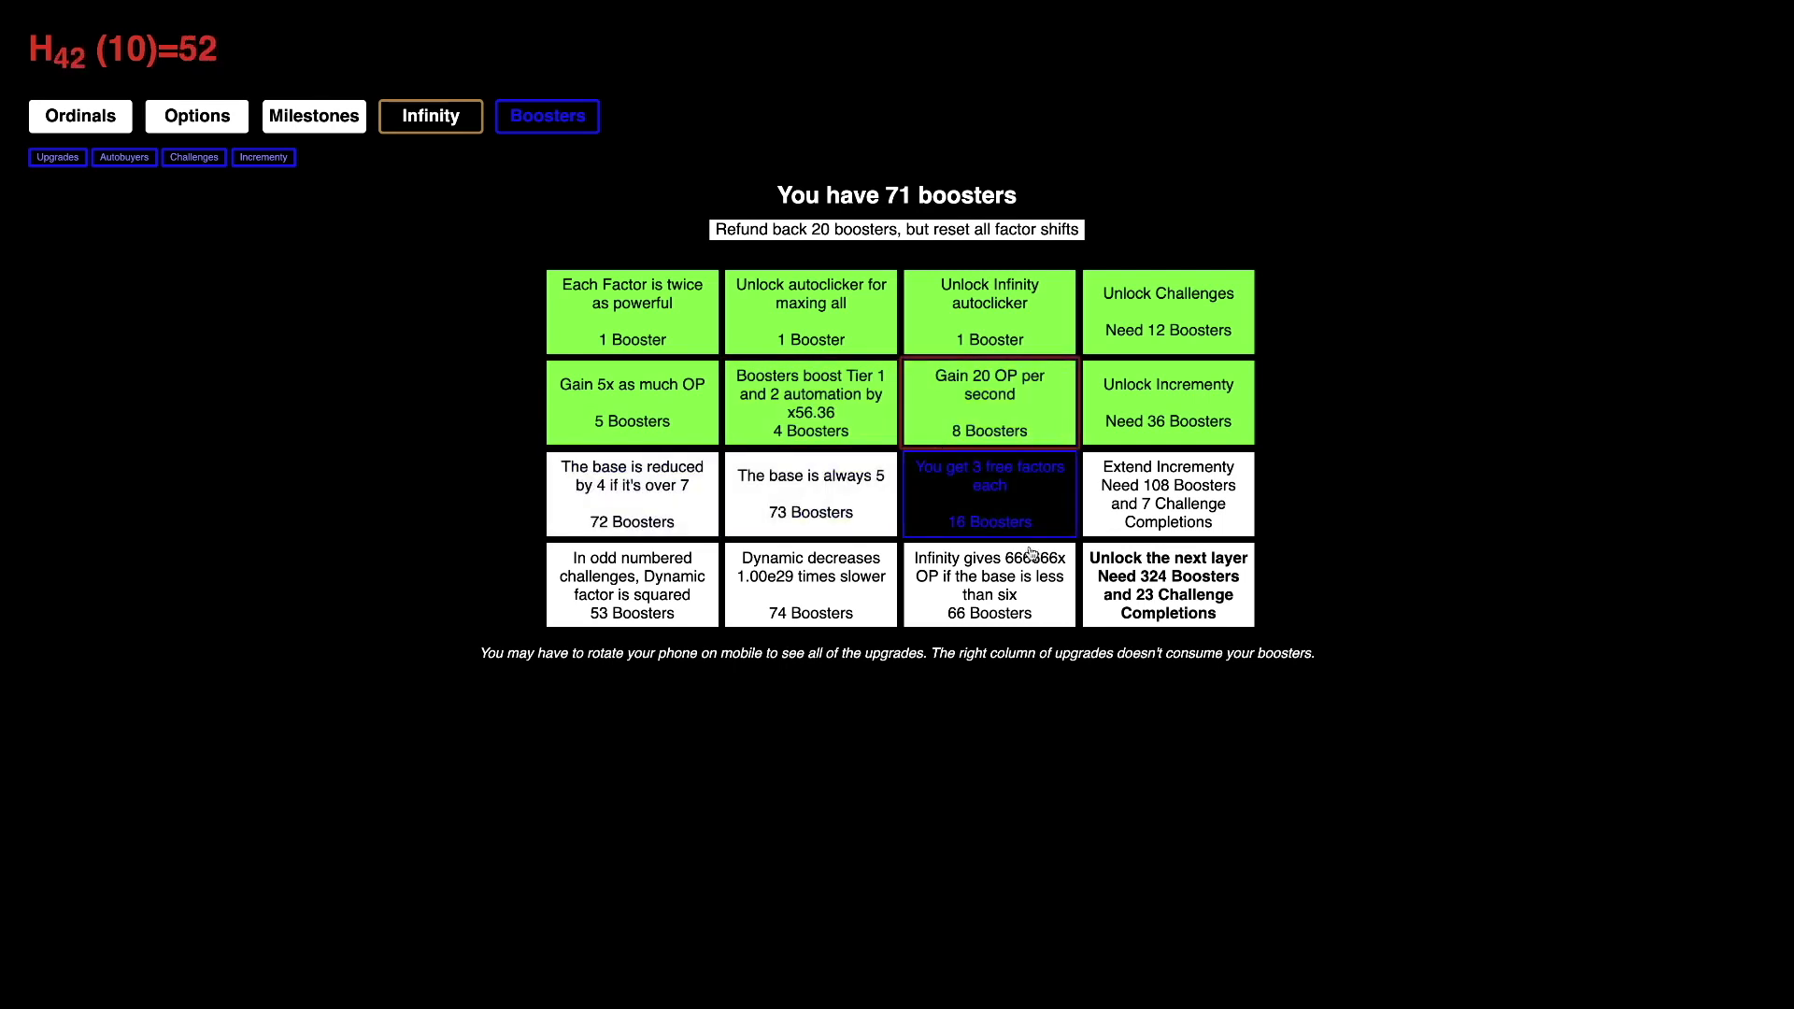
click(914, 460)
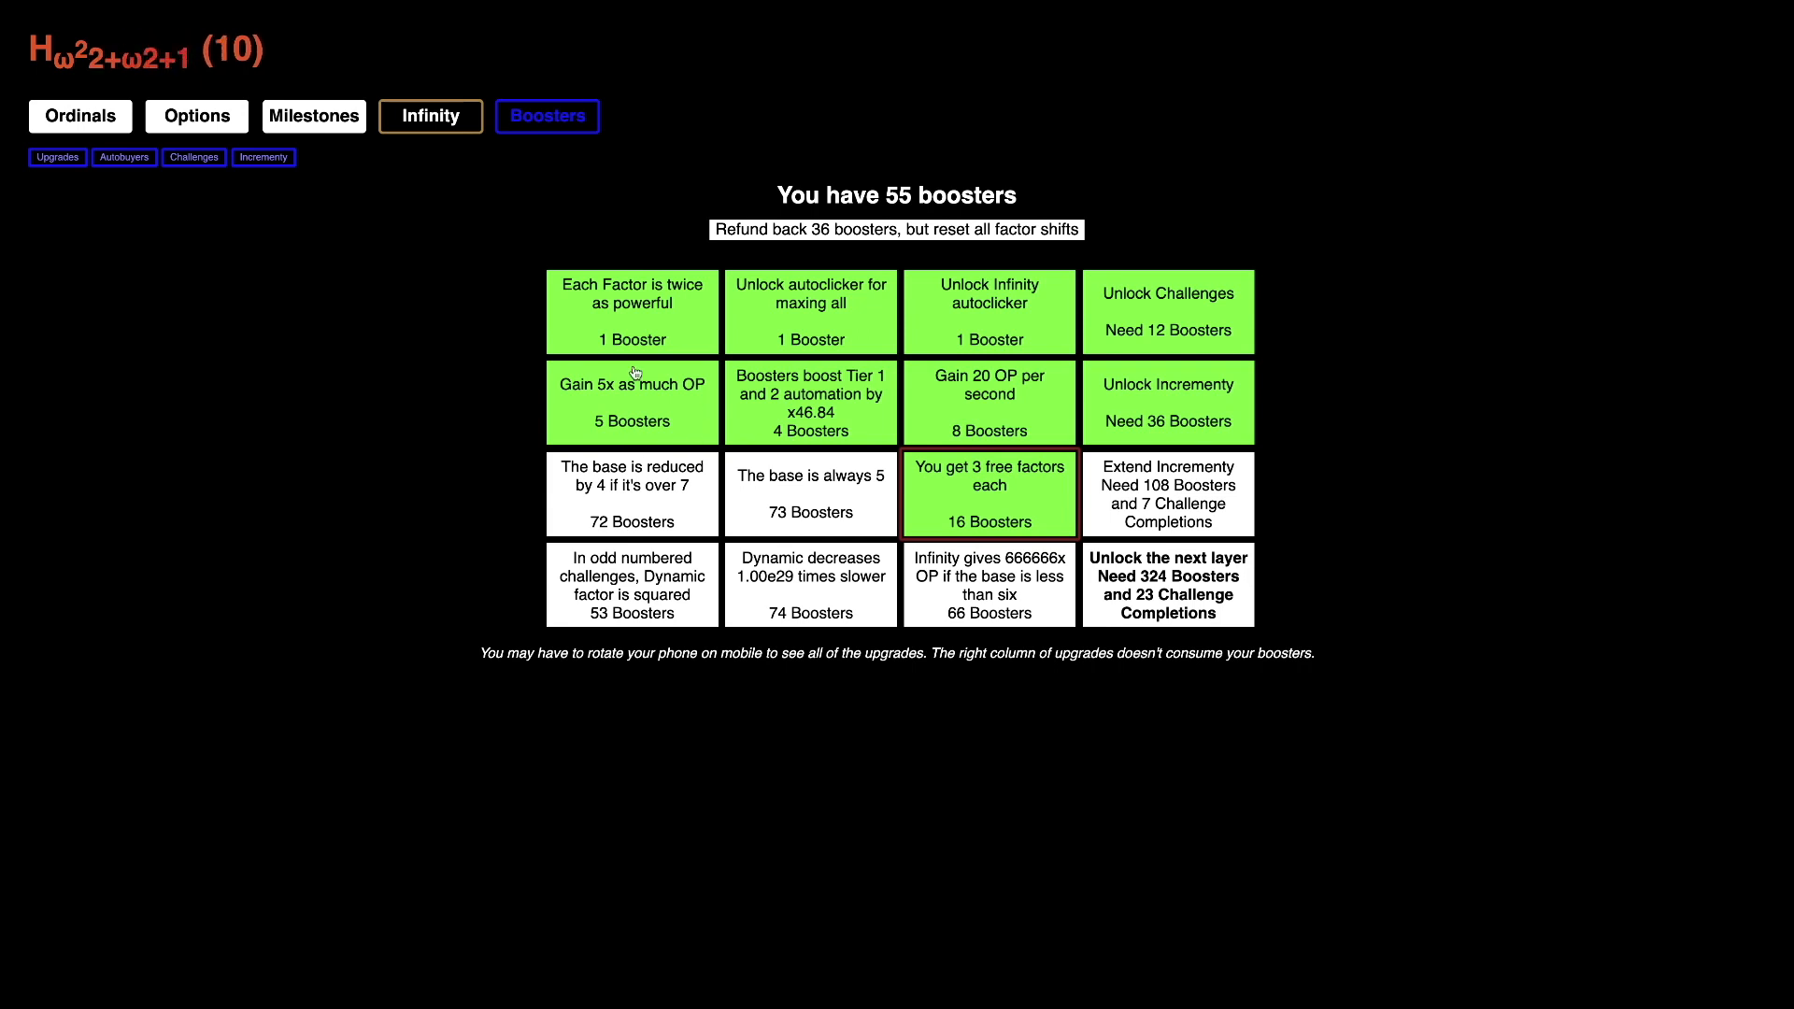
click(942, 232)
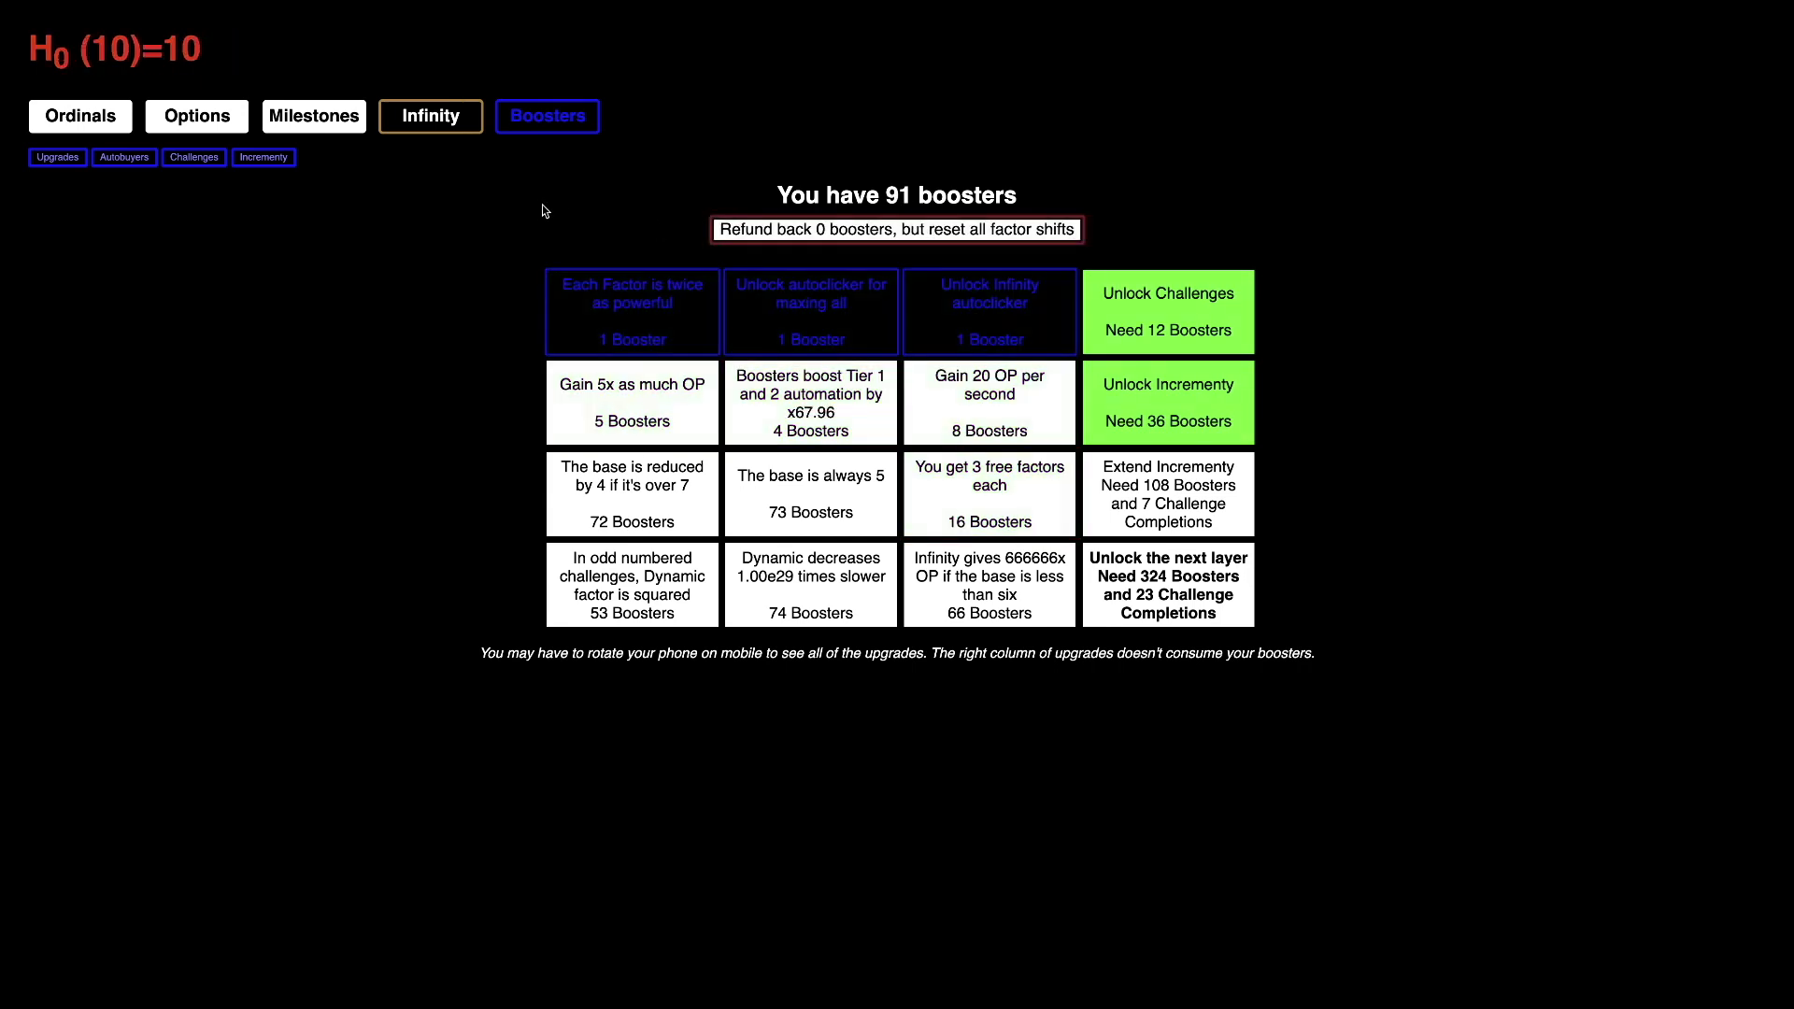
Step: Rebuy the top-two-row upgrades only, keeping 71 boosters, and perform an Infinity
click(631, 309)
click(810, 309)
click(991, 308)
click(648, 396)
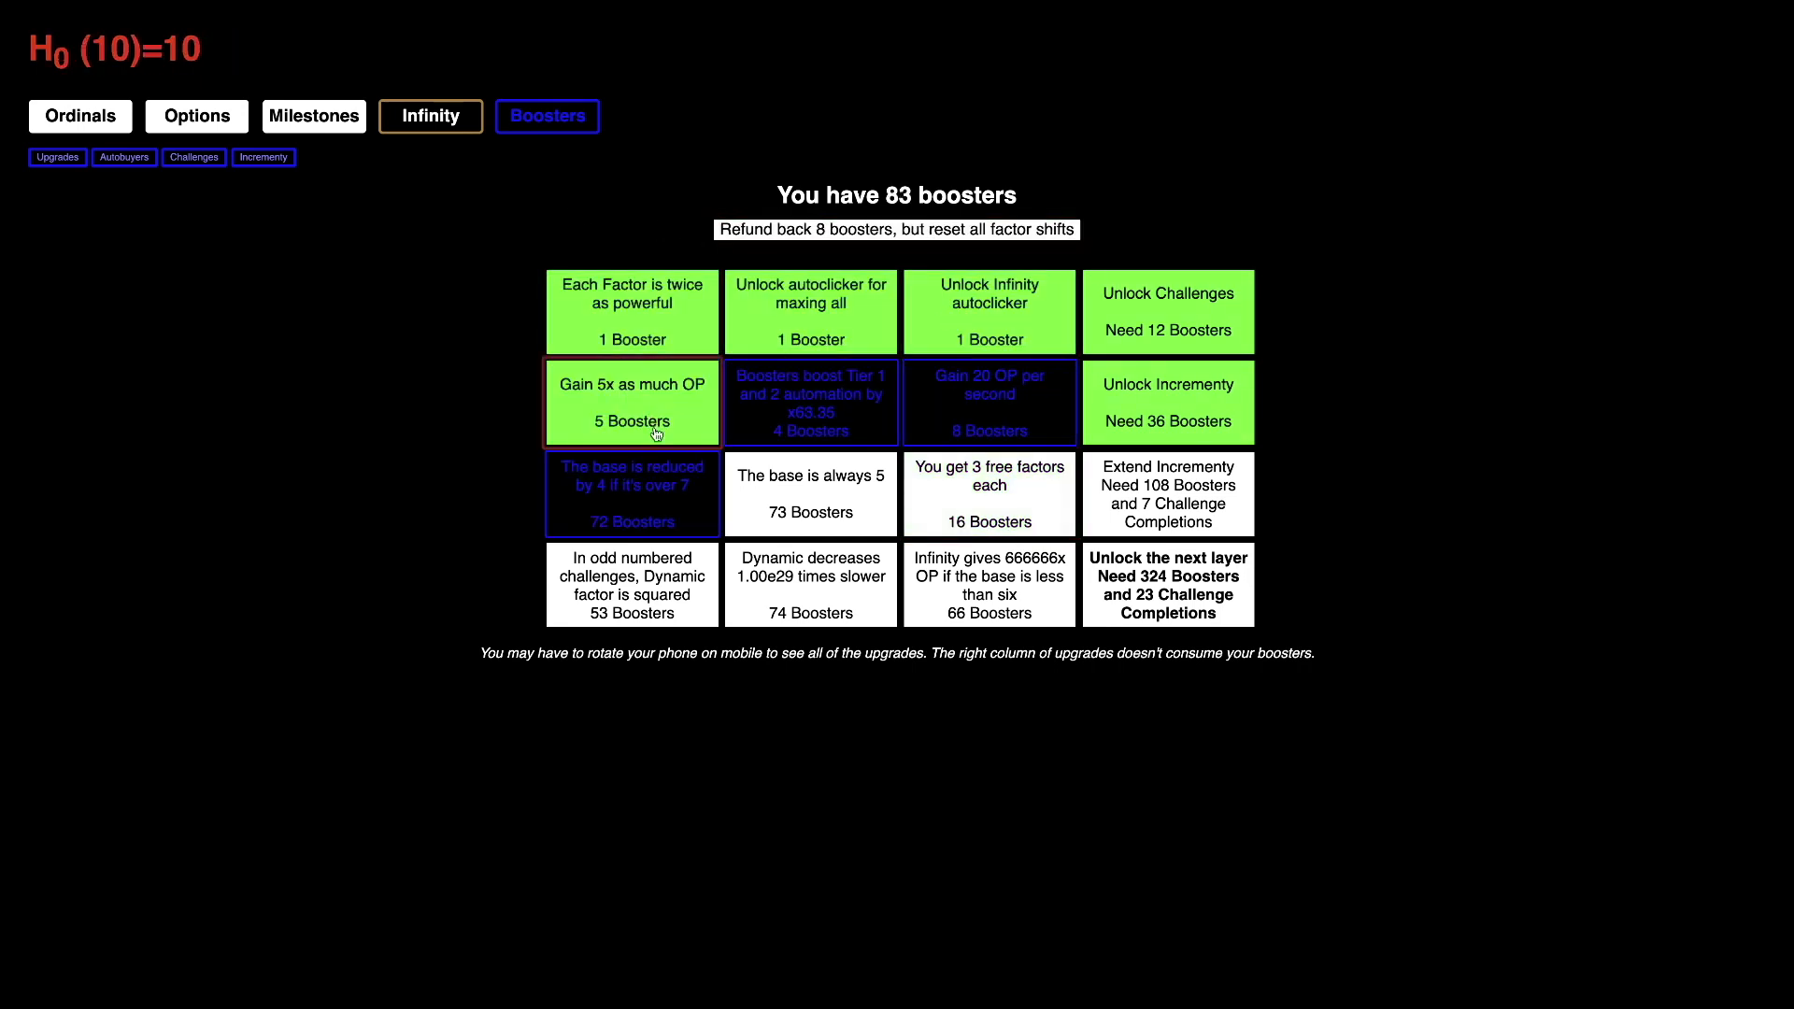
click(987, 395)
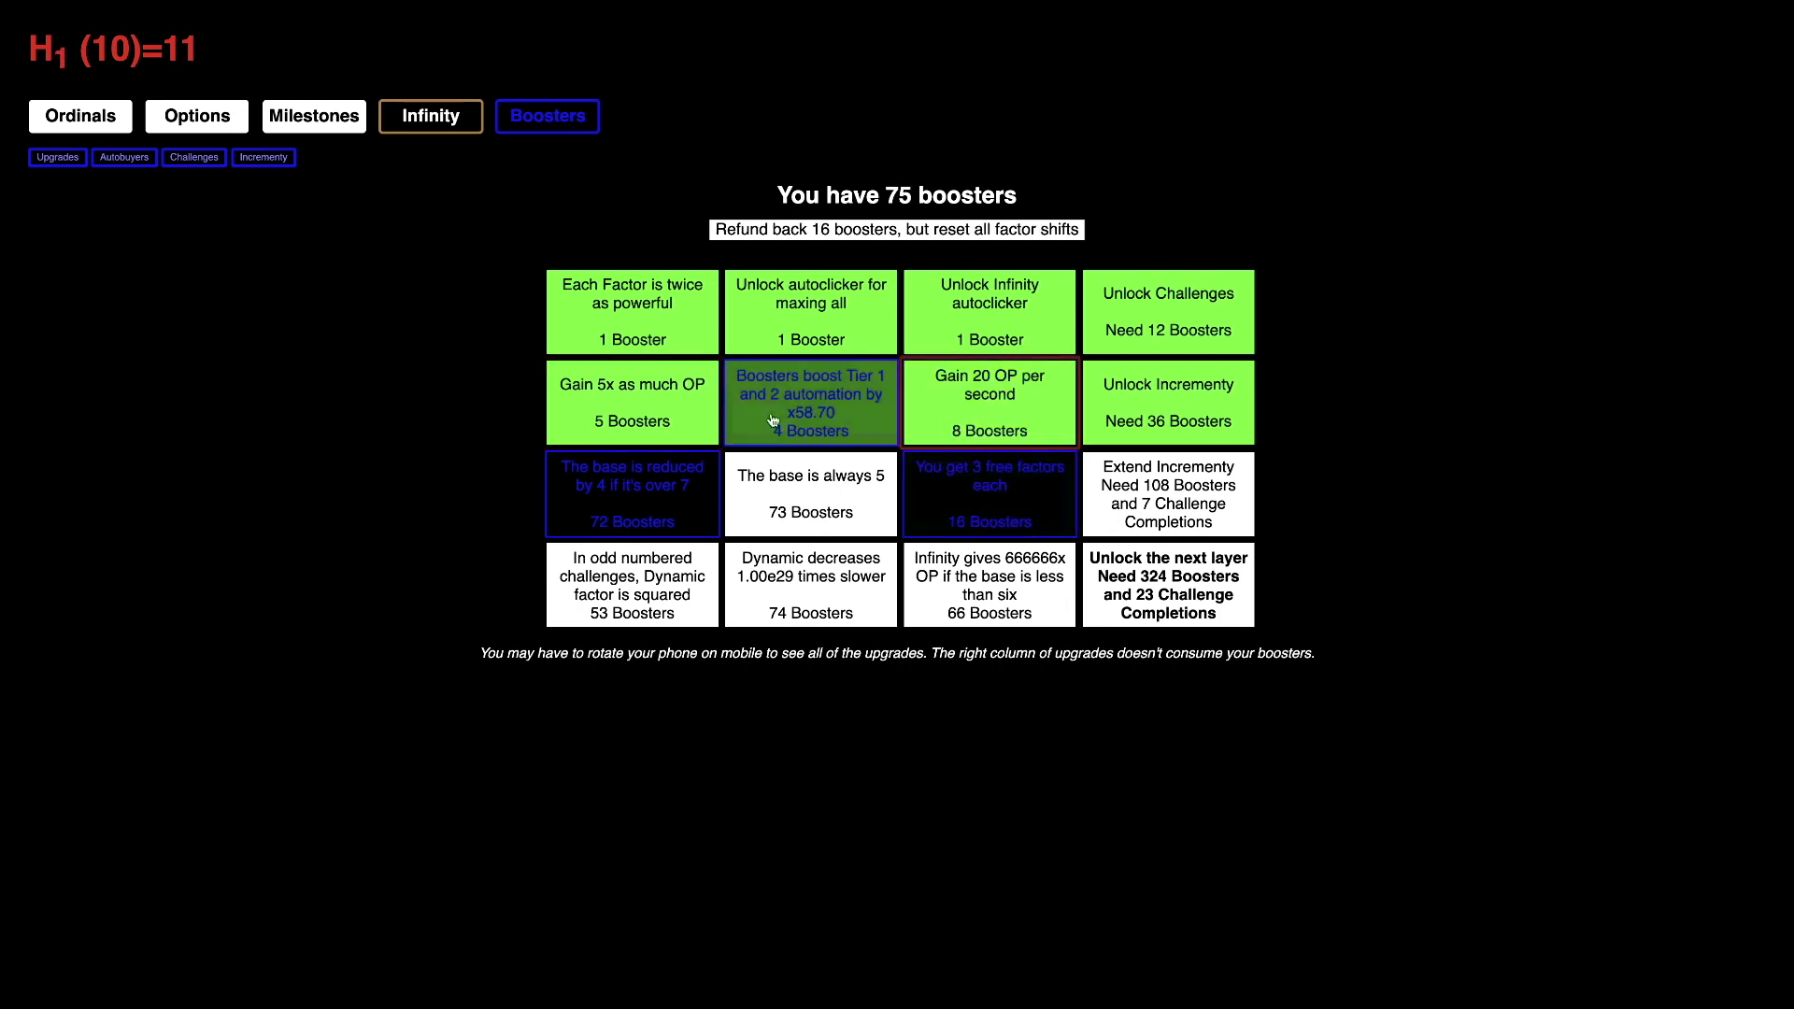
click(872, 415)
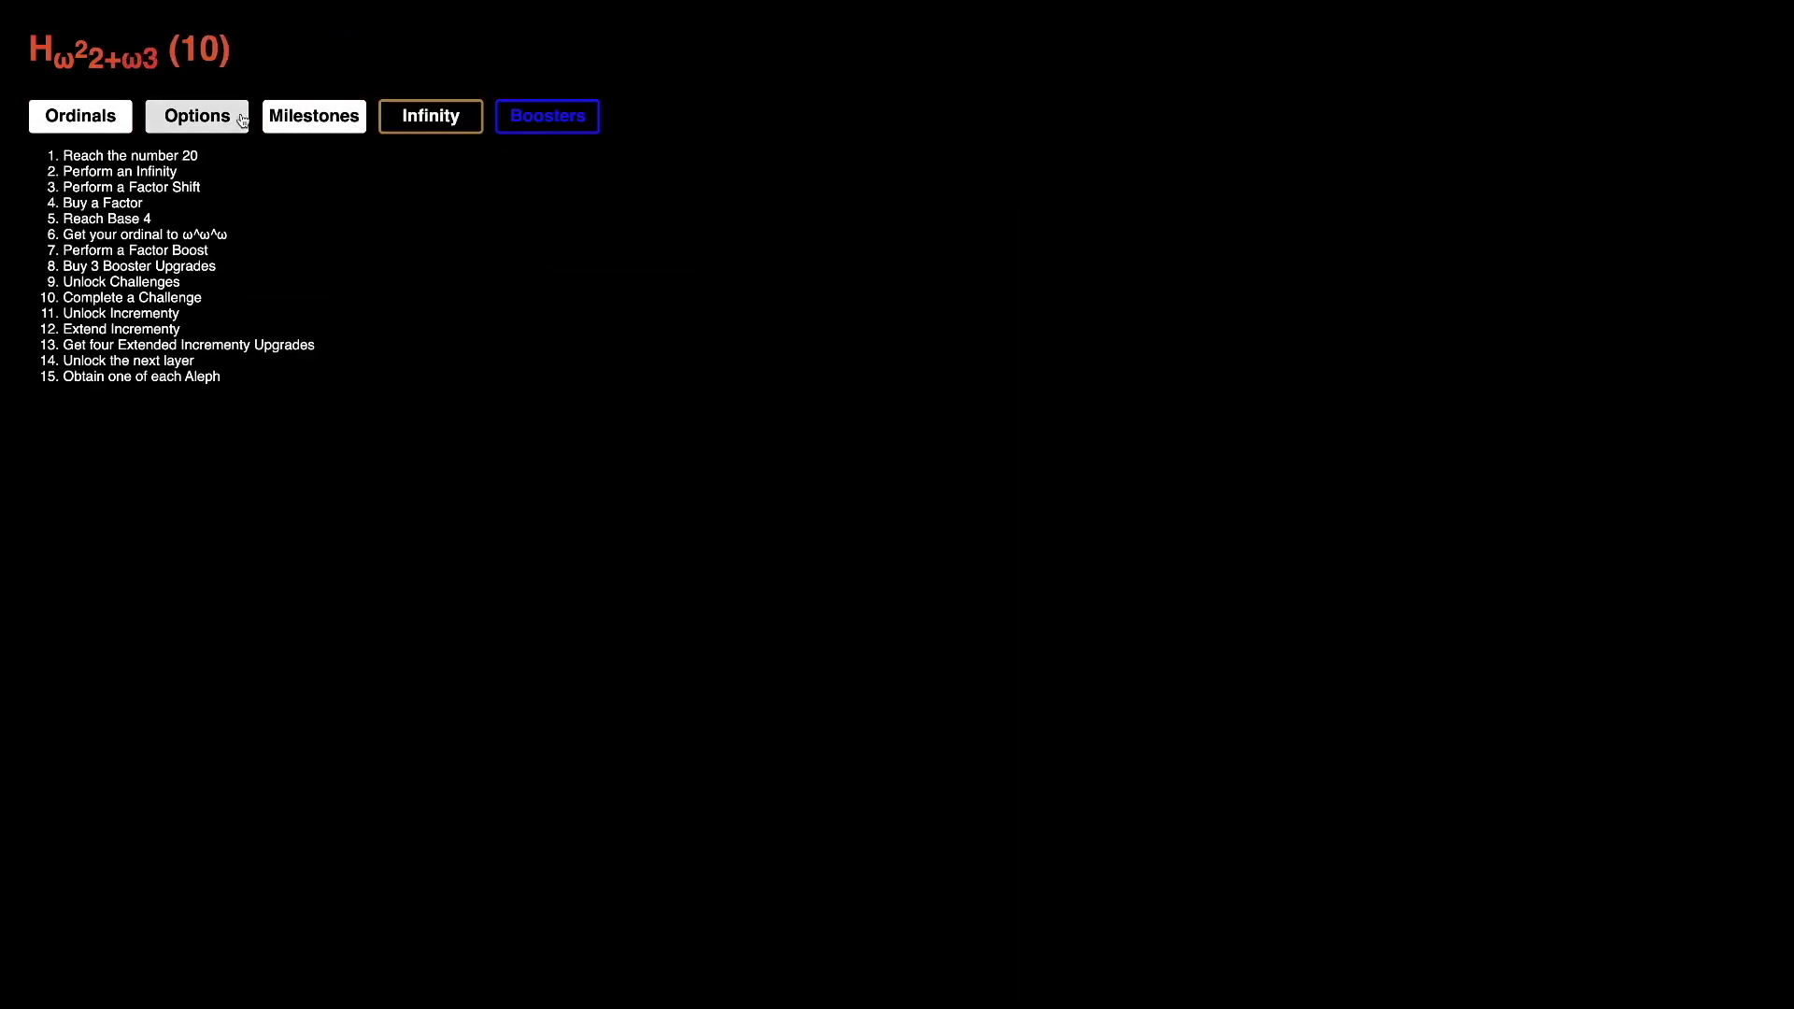
Step: Perform repeated Infinity resets for Ordinal Points and return to the boosters section
click(196, 115)
click(393, 115)
click(314, 116)
click(430, 115)
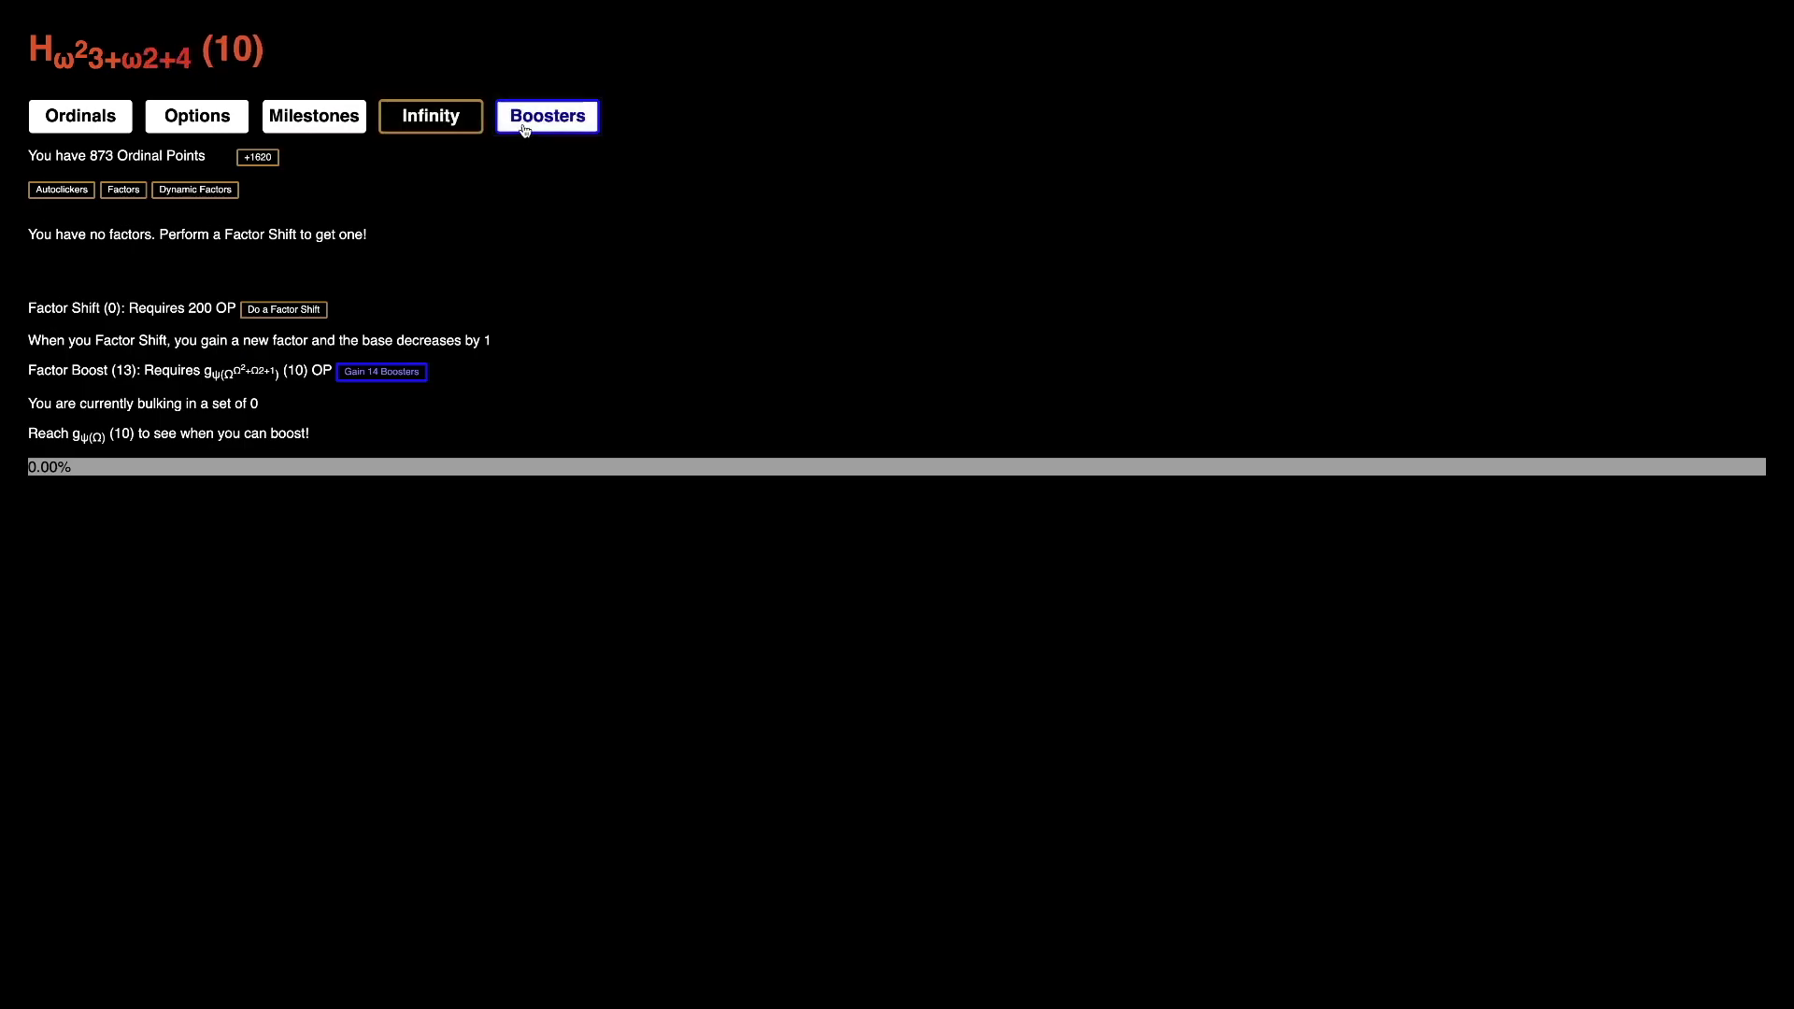
click(547, 116)
Step: Switch between the challenges list and factors page, ending on autobuyer settings
click(193, 157)
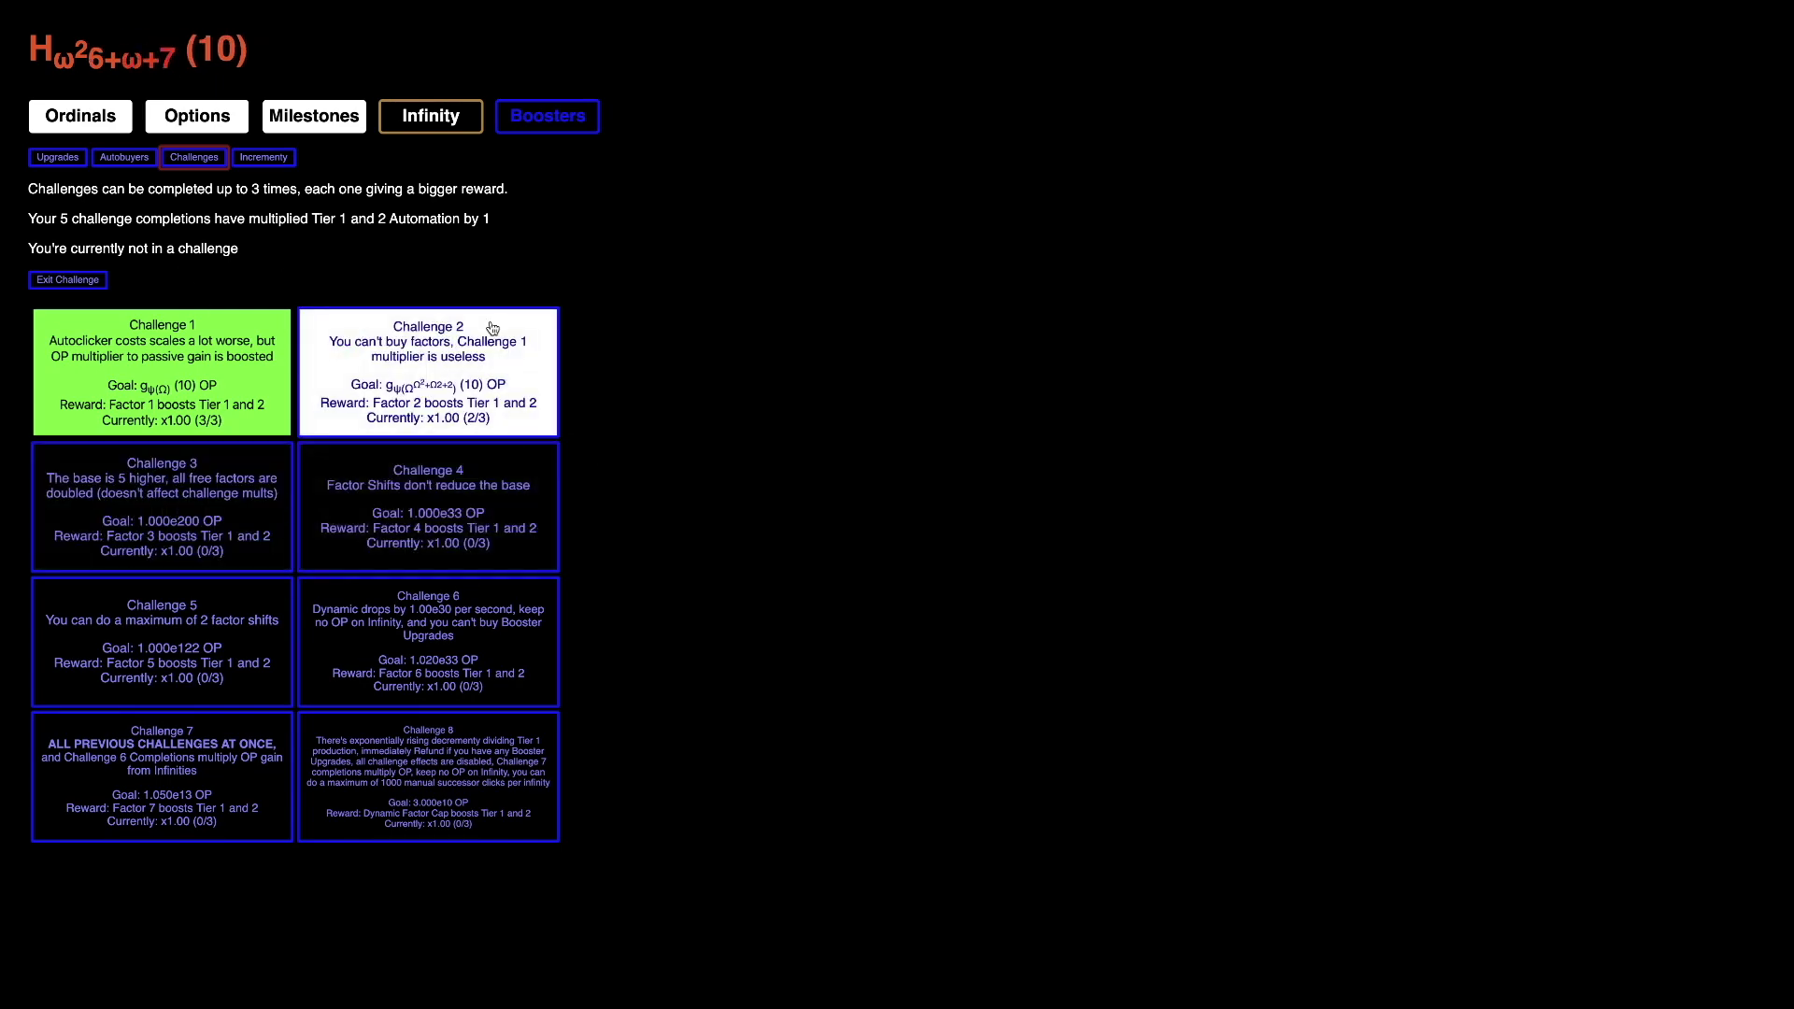
click(560, 129)
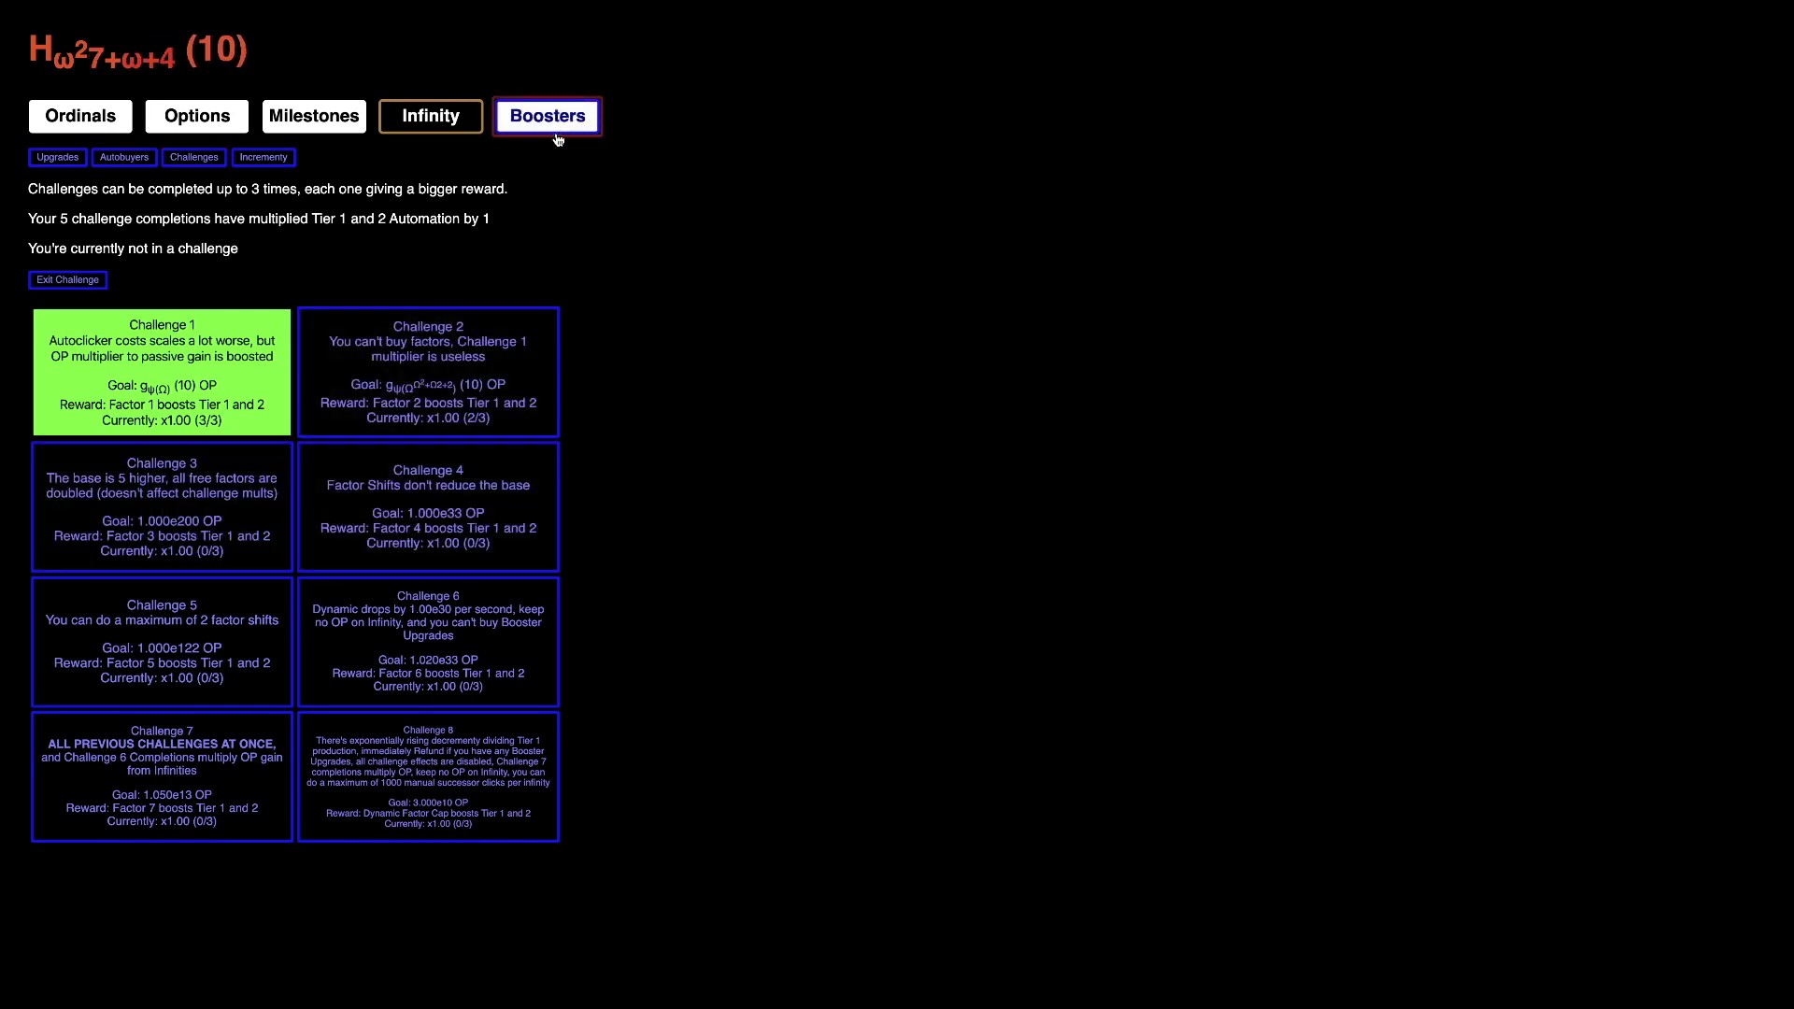
click(550, 124)
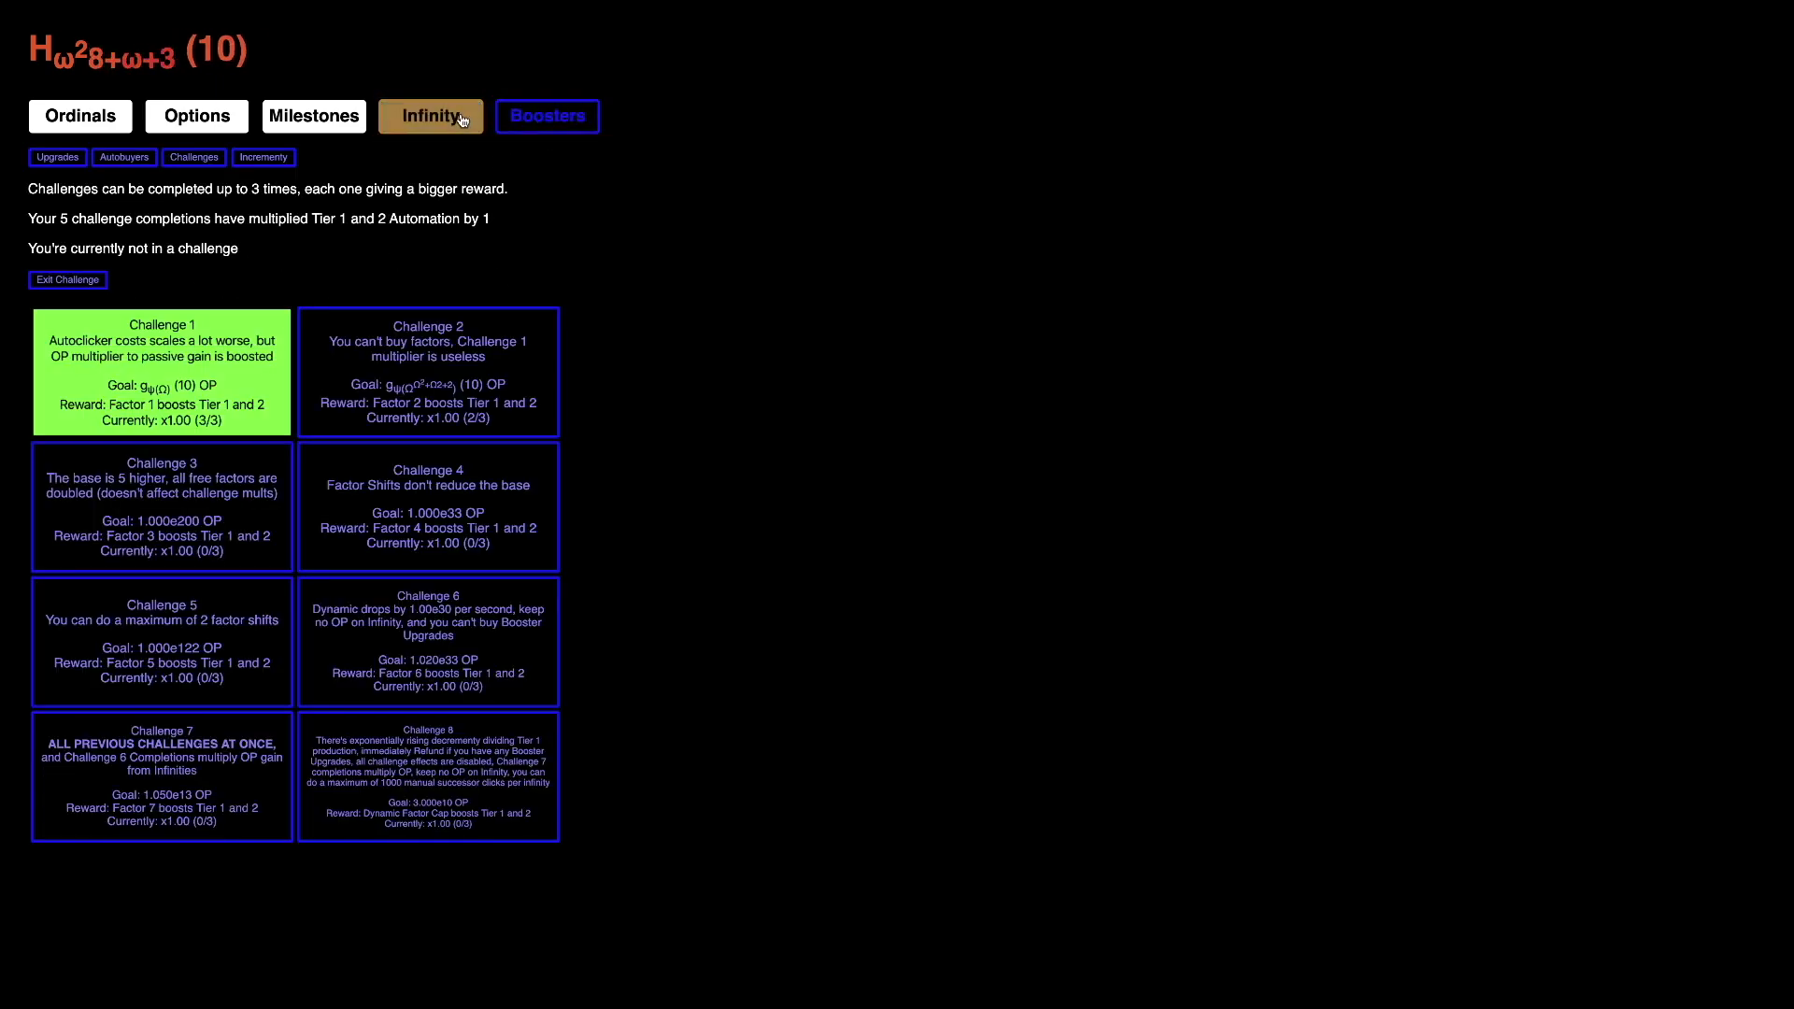
click(549, 121)
click(462, 118)
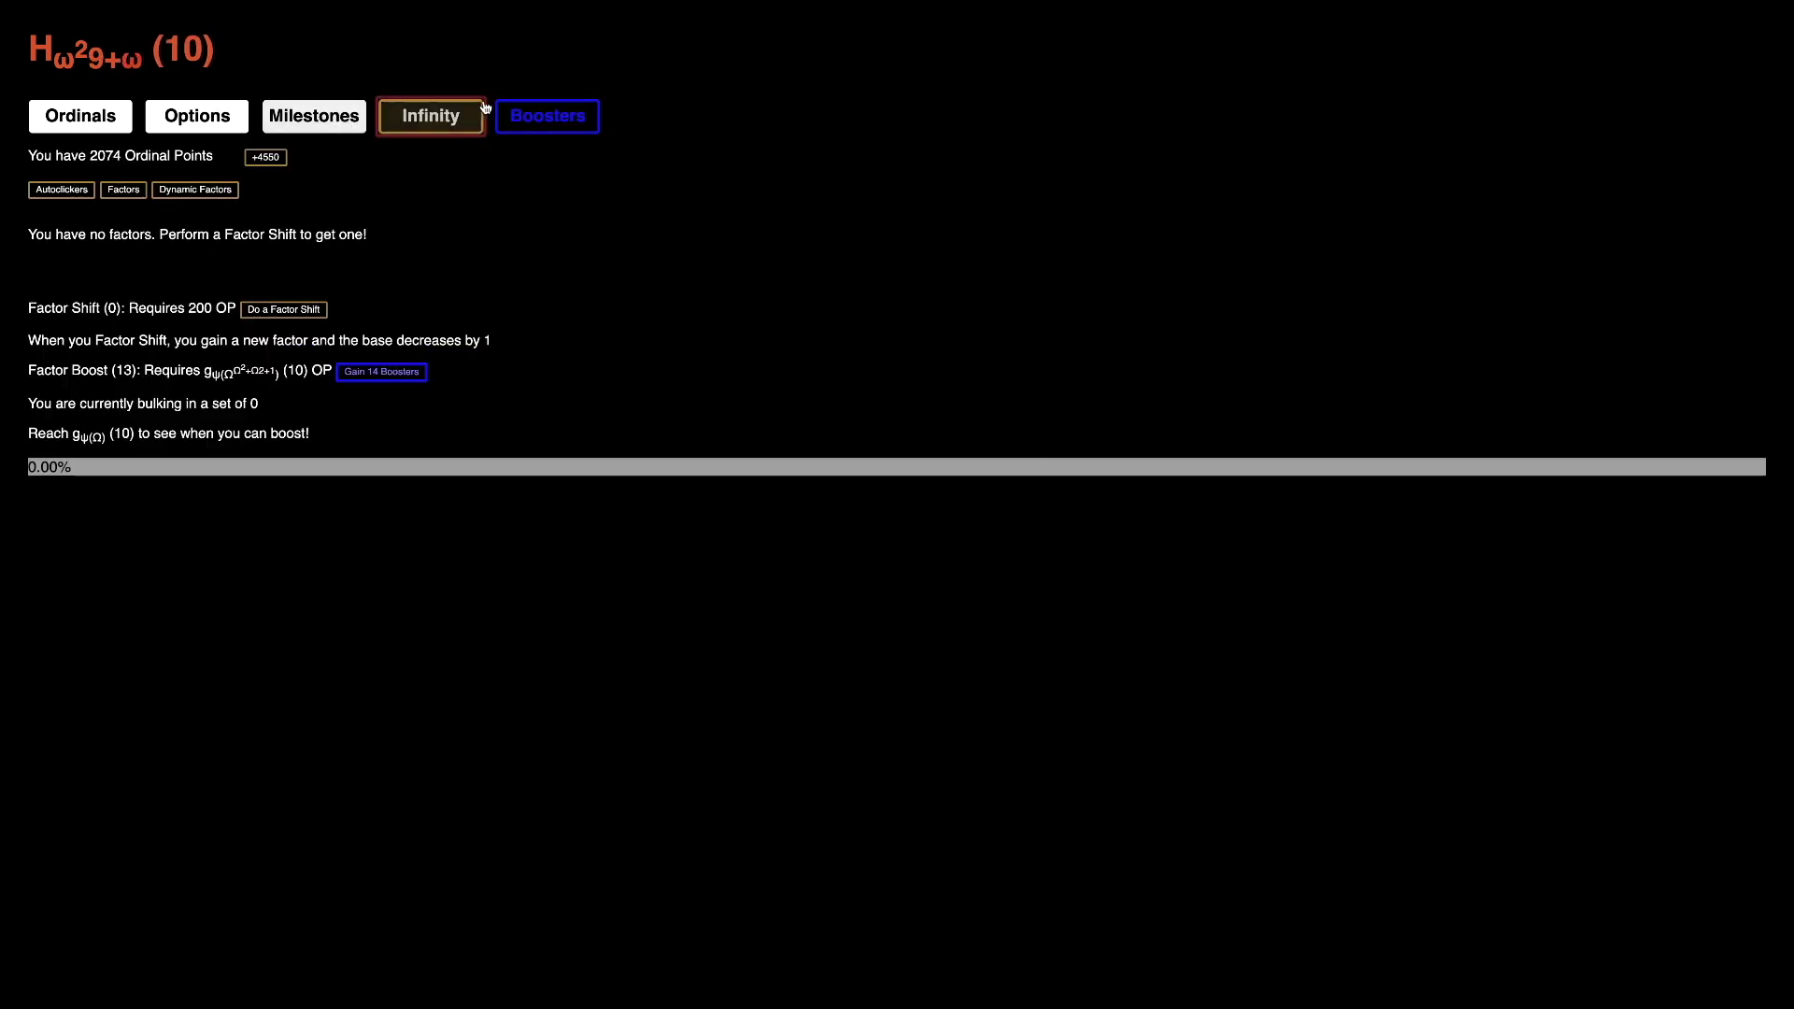
click(547, 115)
click(126, 159)
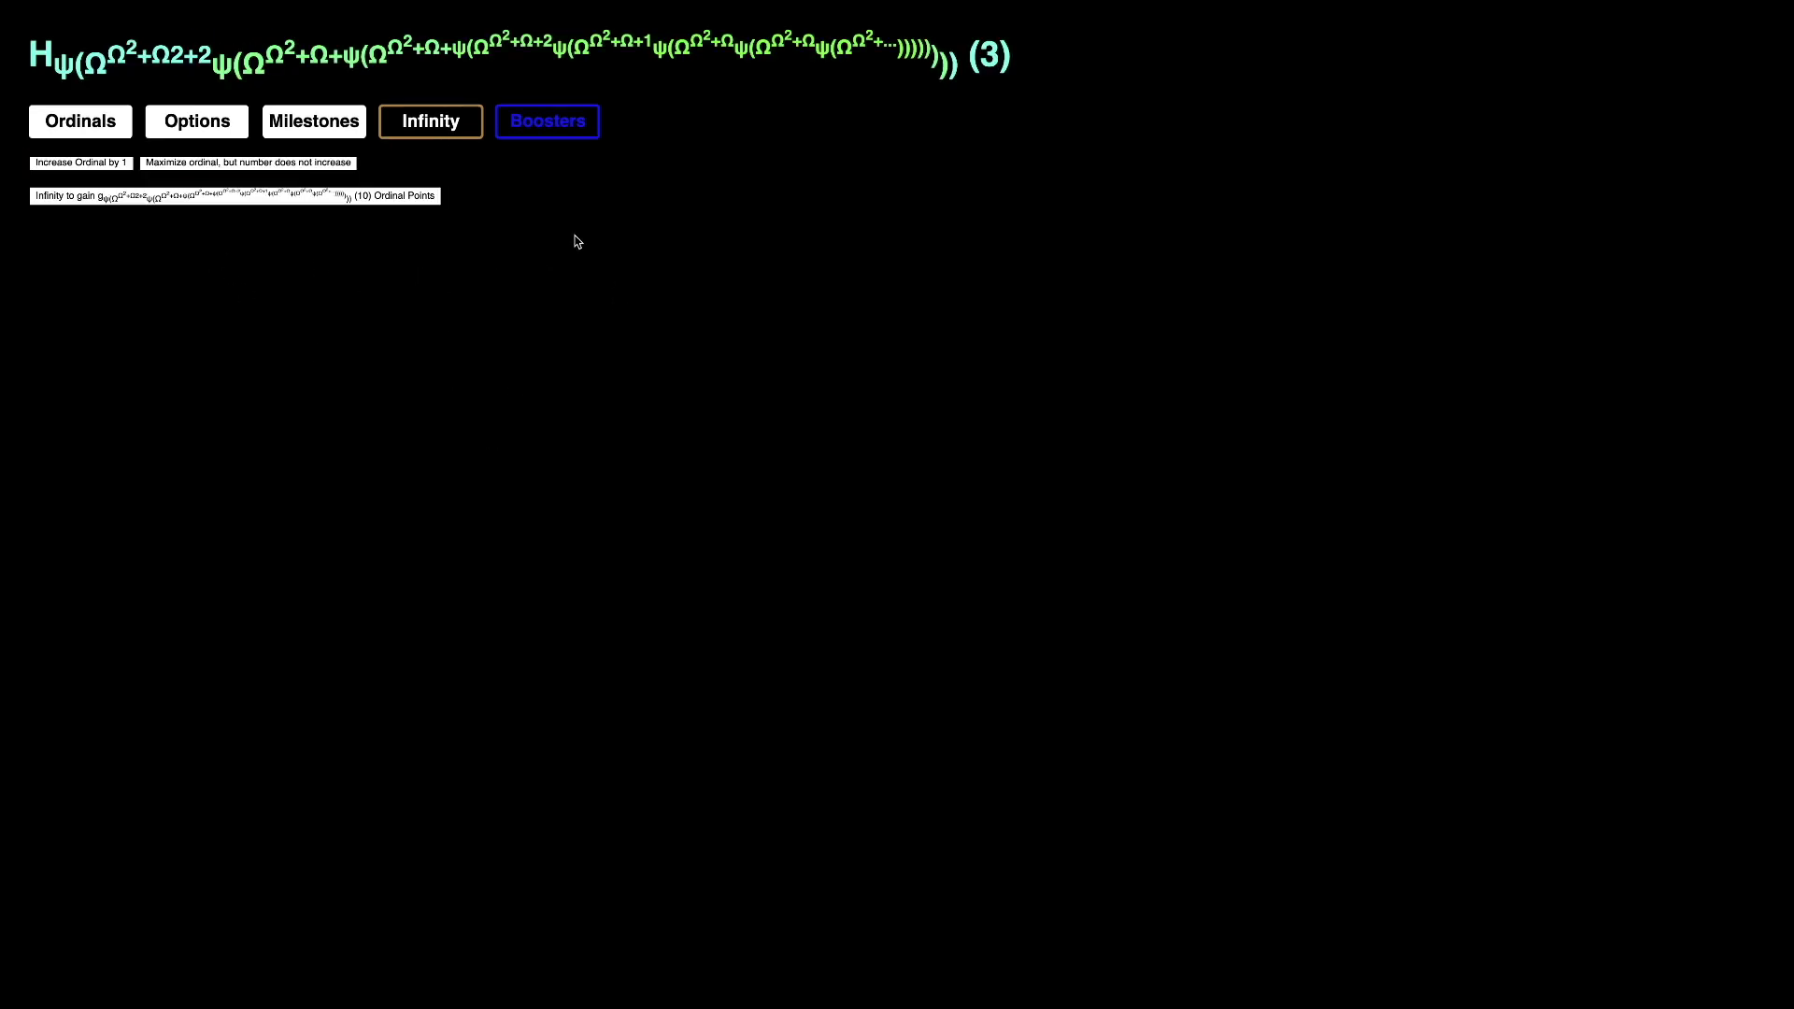
Step: Factor Boost for 29 boosters from the factors page and return to booster challenges
click(537, 131)
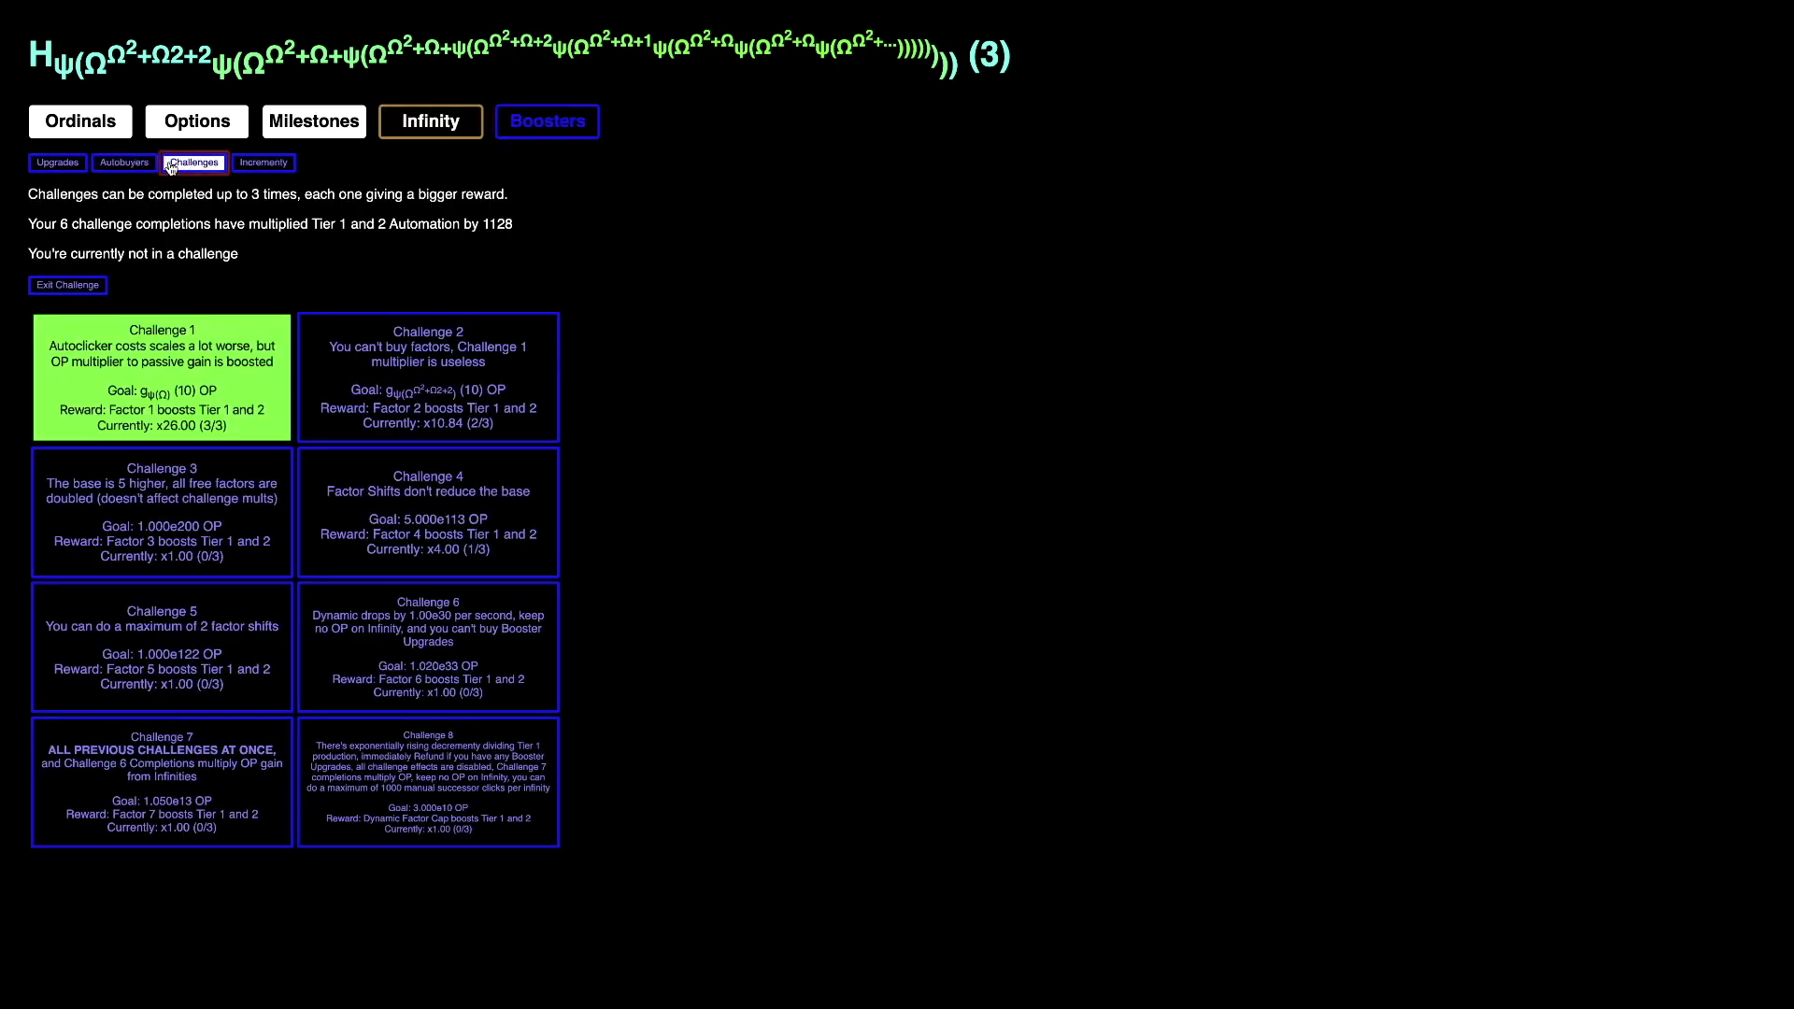
click(431, 121)
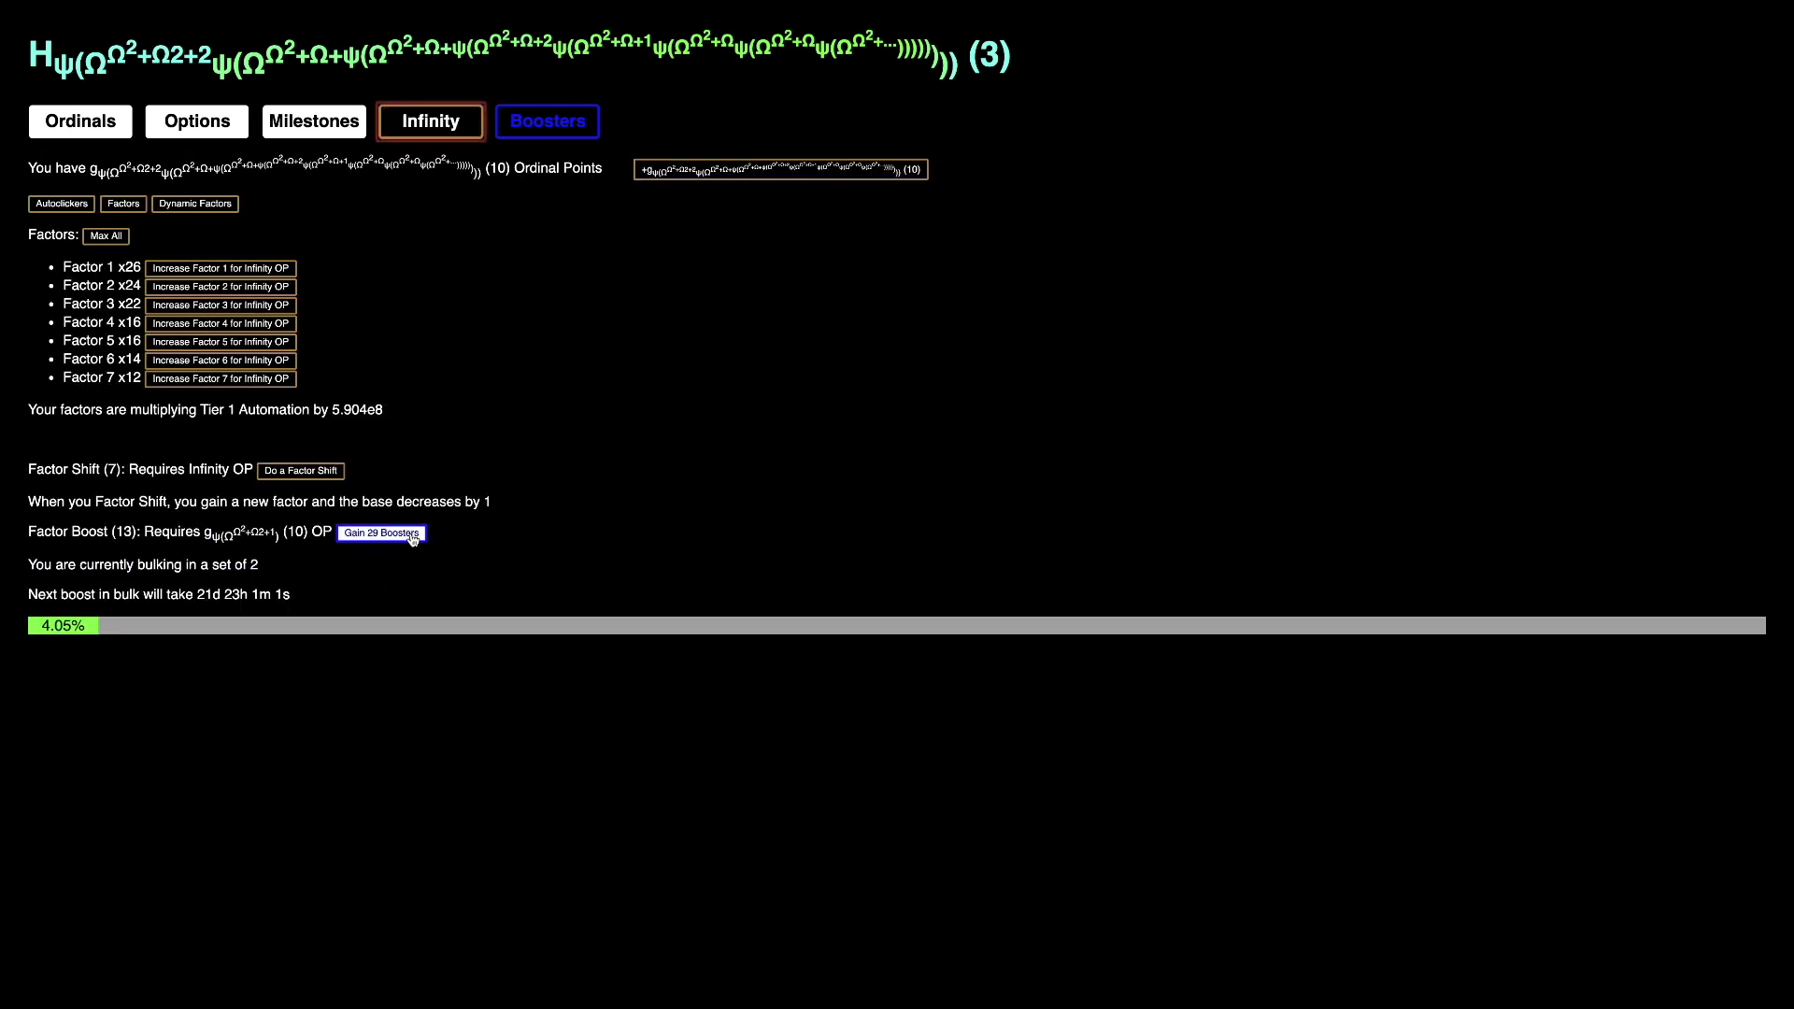
click(411, 538)
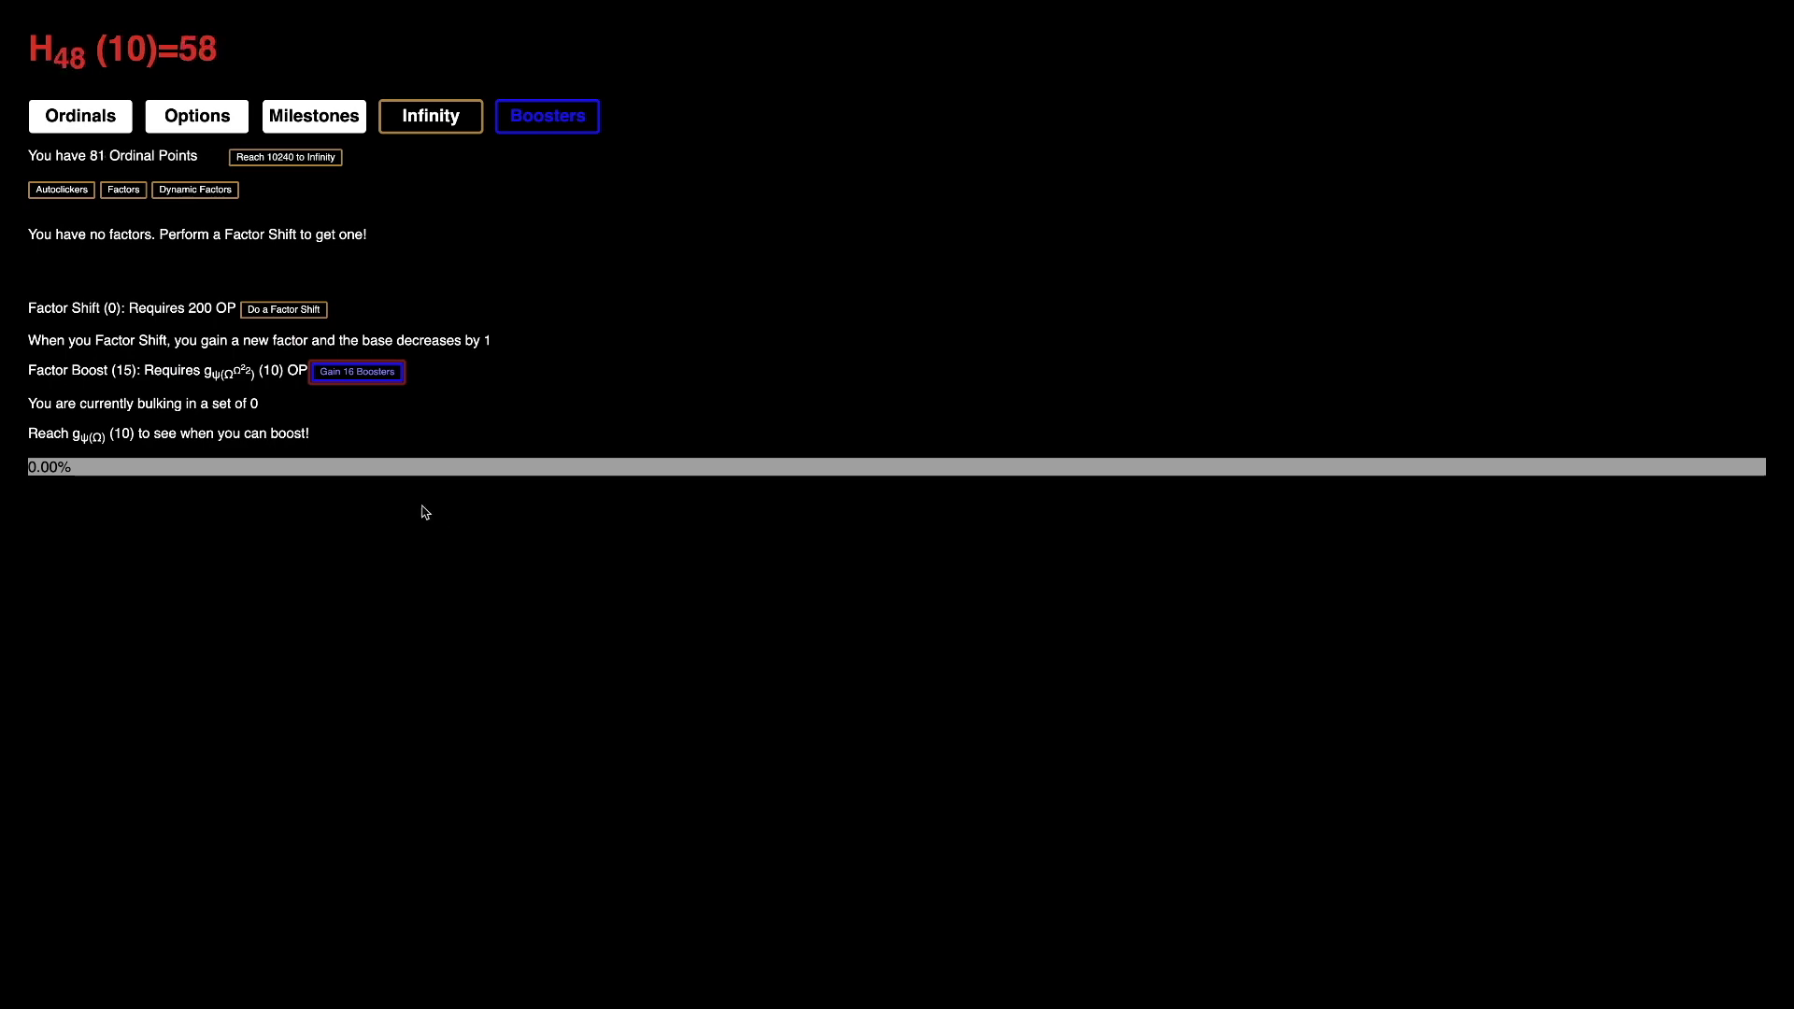
click(547, 114)
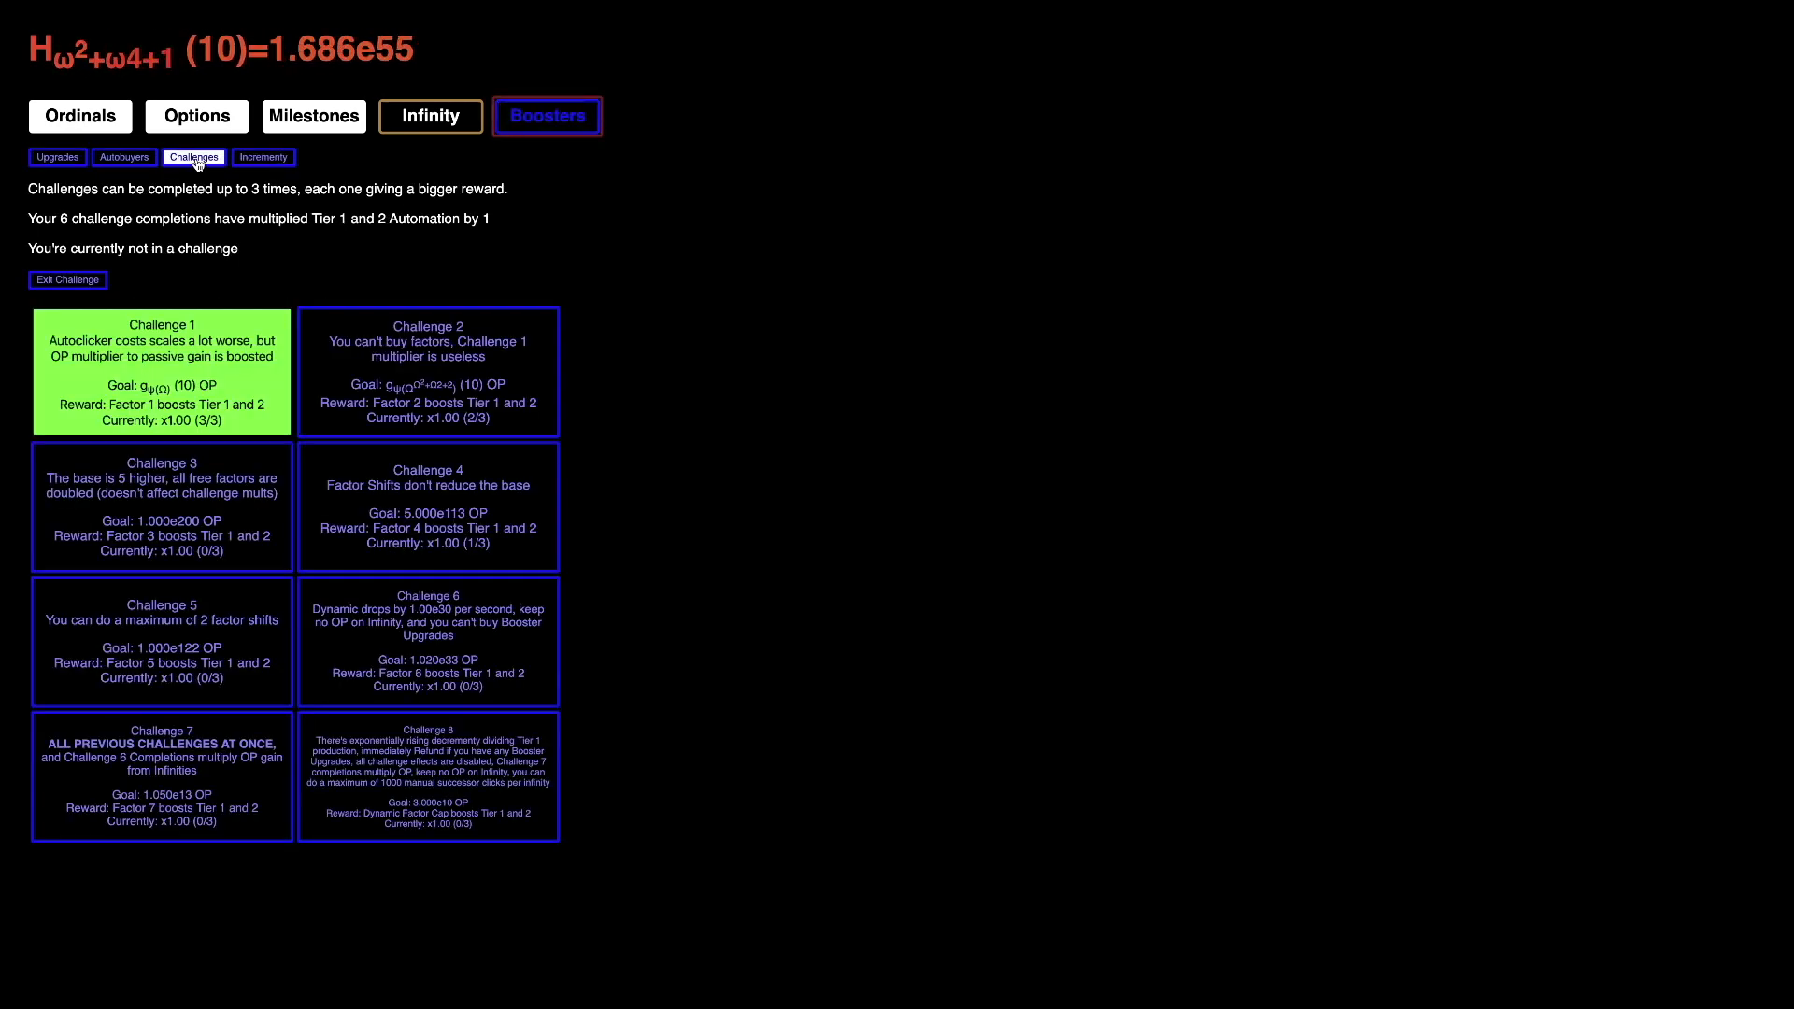
Step: Browse the booster upgrades, factor shift and Incrementy pages, ending on booster challenges
click(58, 158)
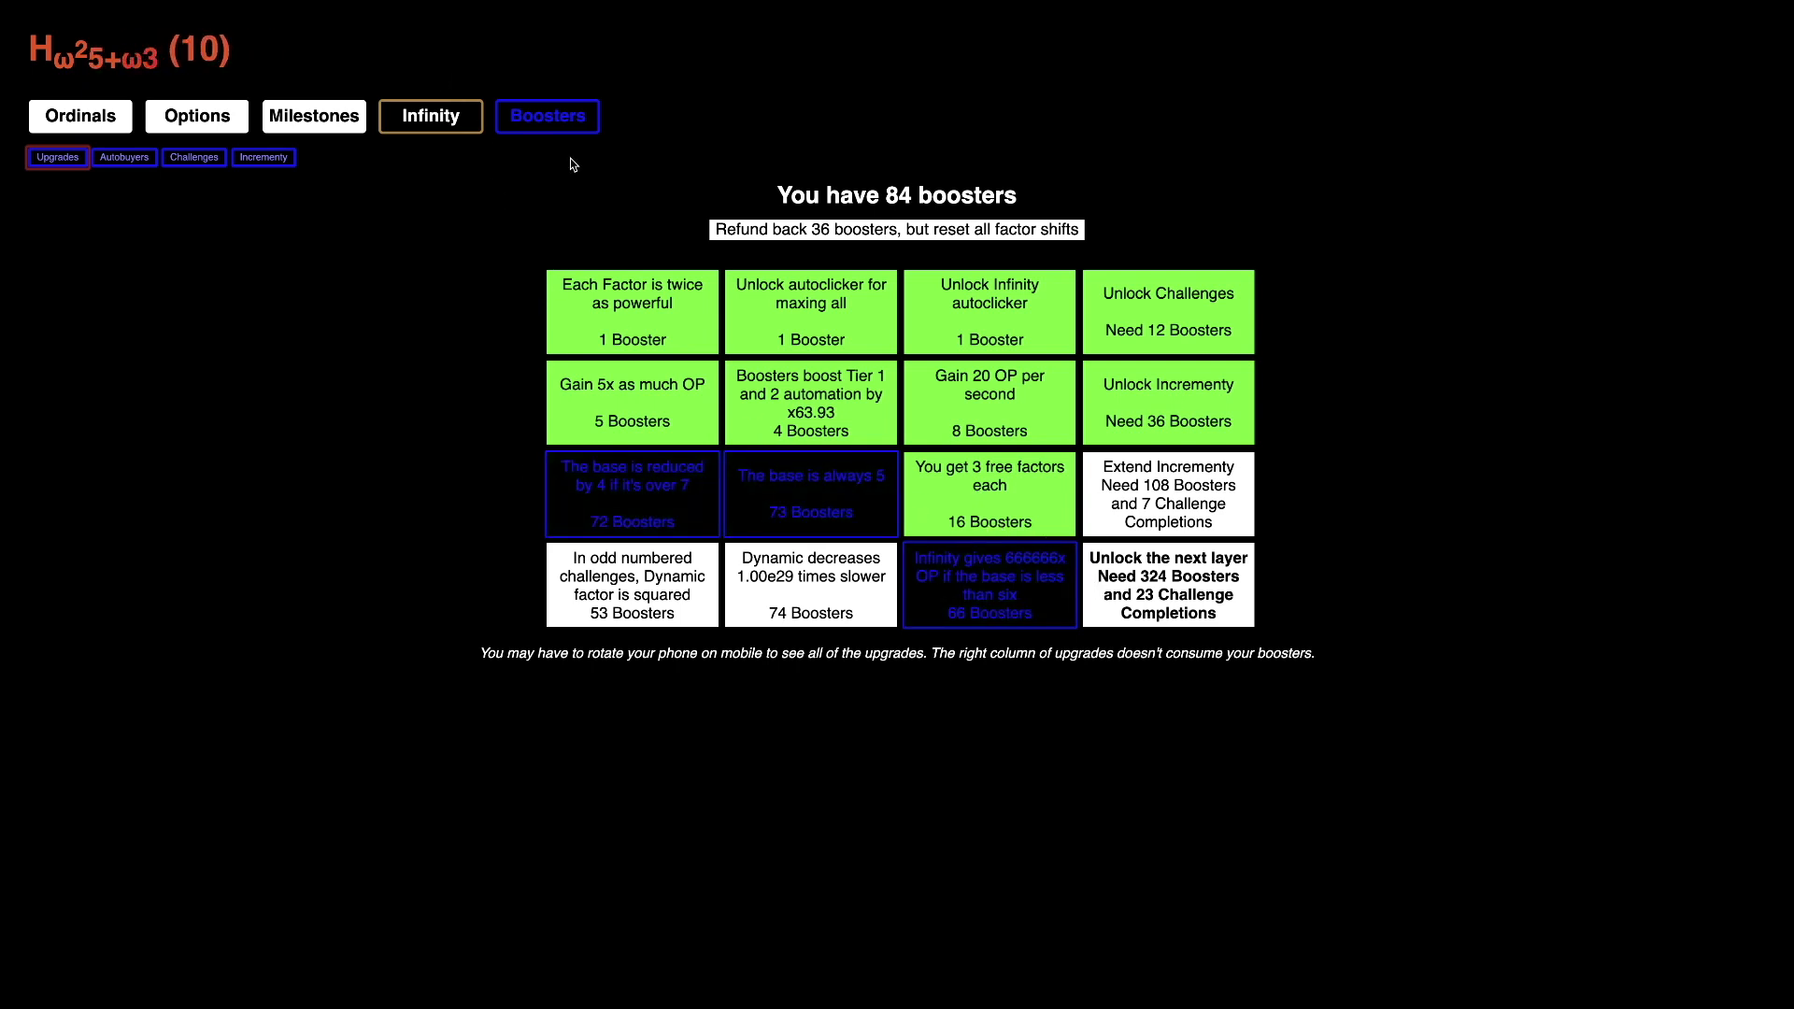
click(430, 117)
click(546, 117)
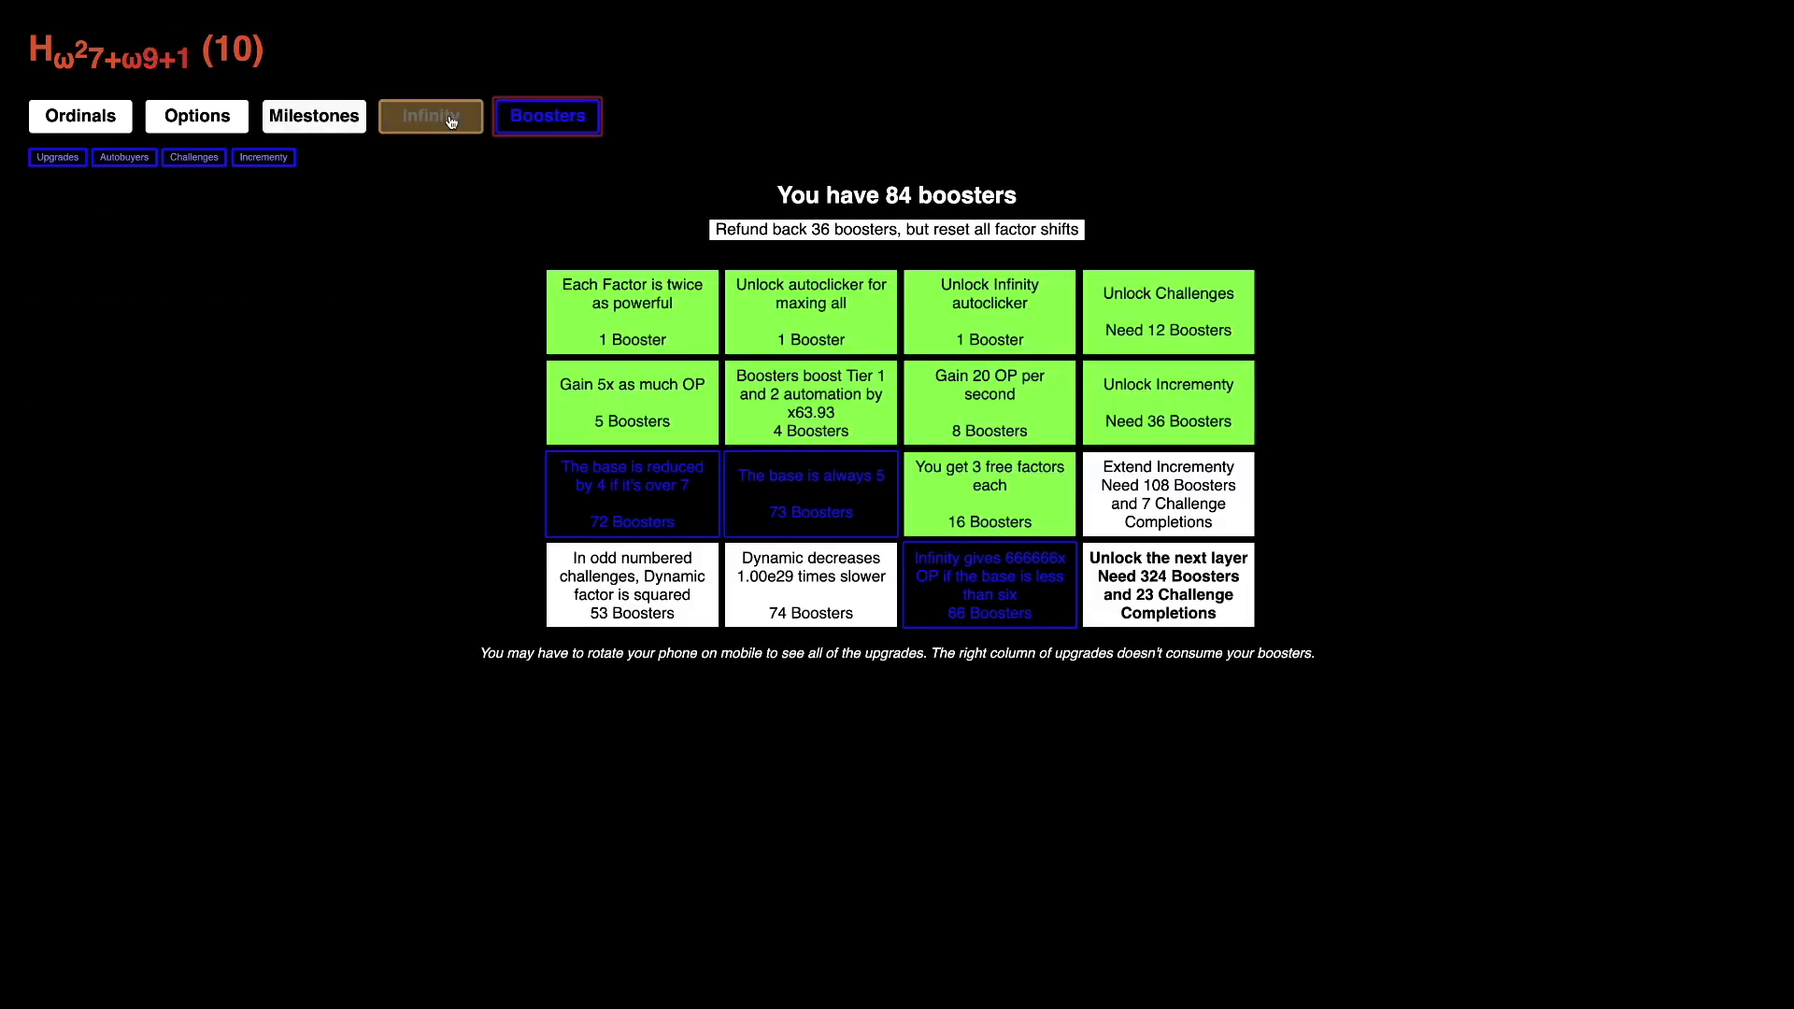
click(430, 115)
click(303, 121)
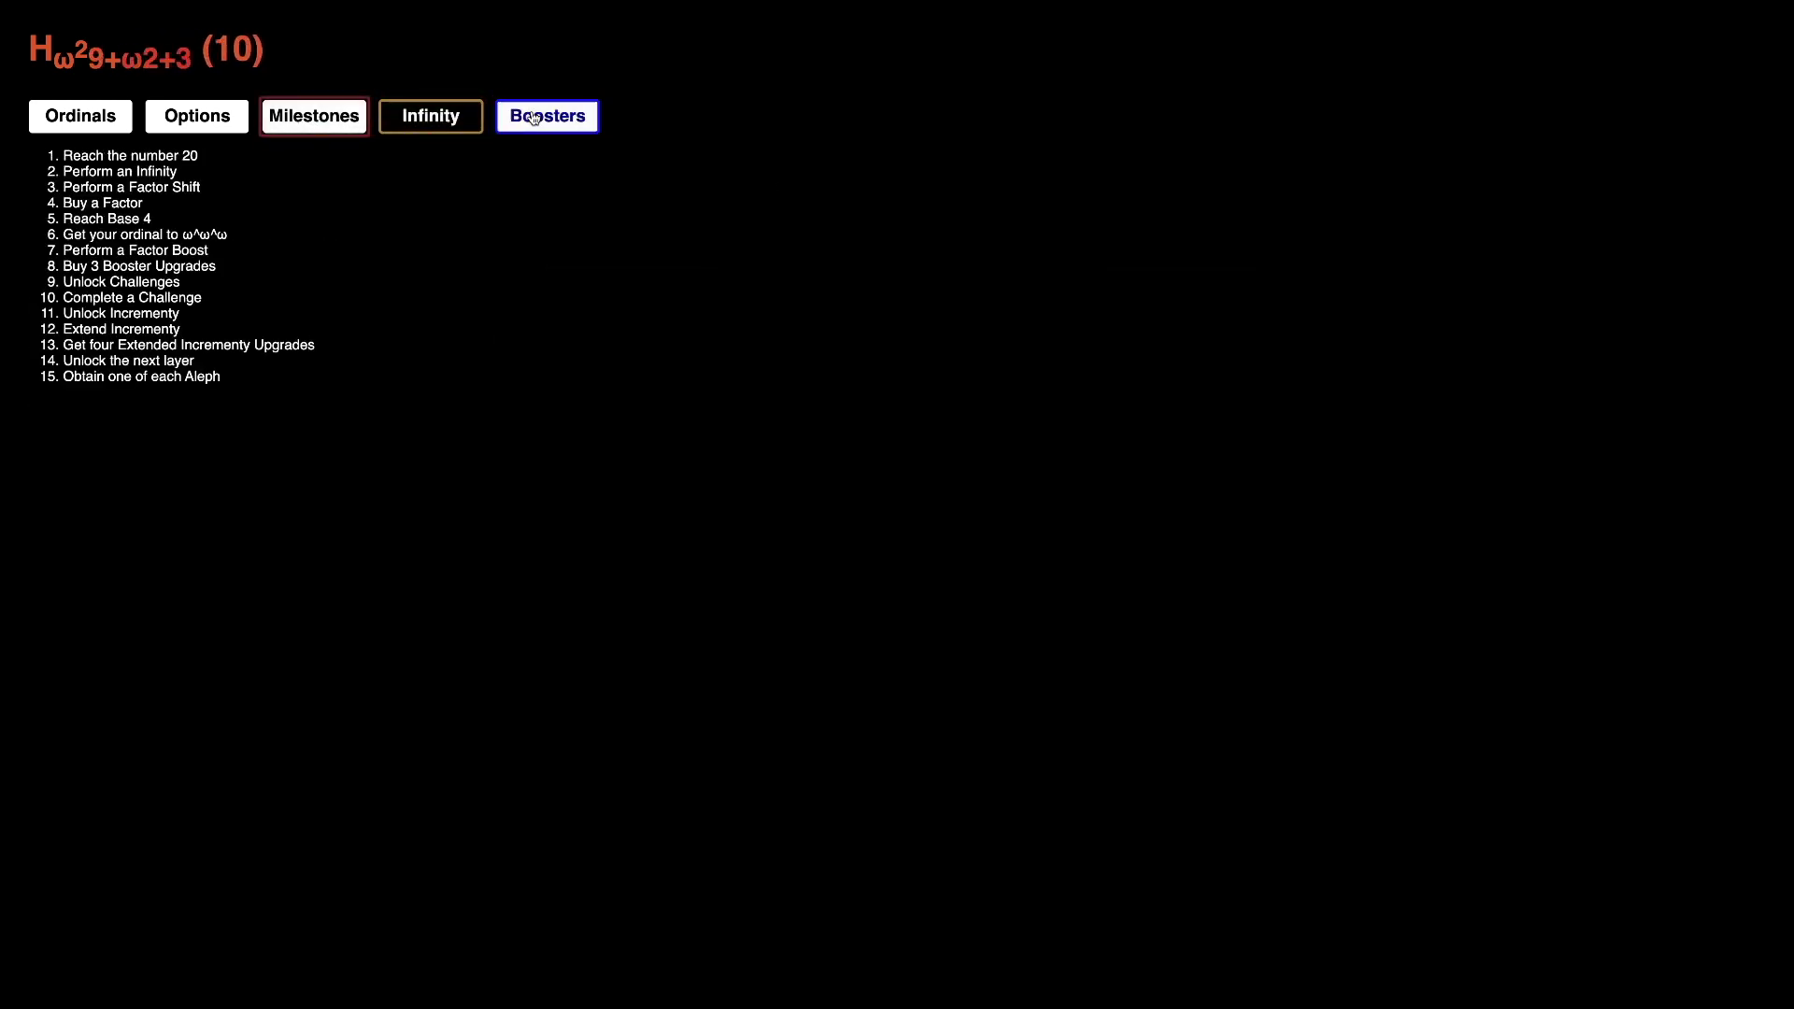
click(526, 117)
click(264, 156)
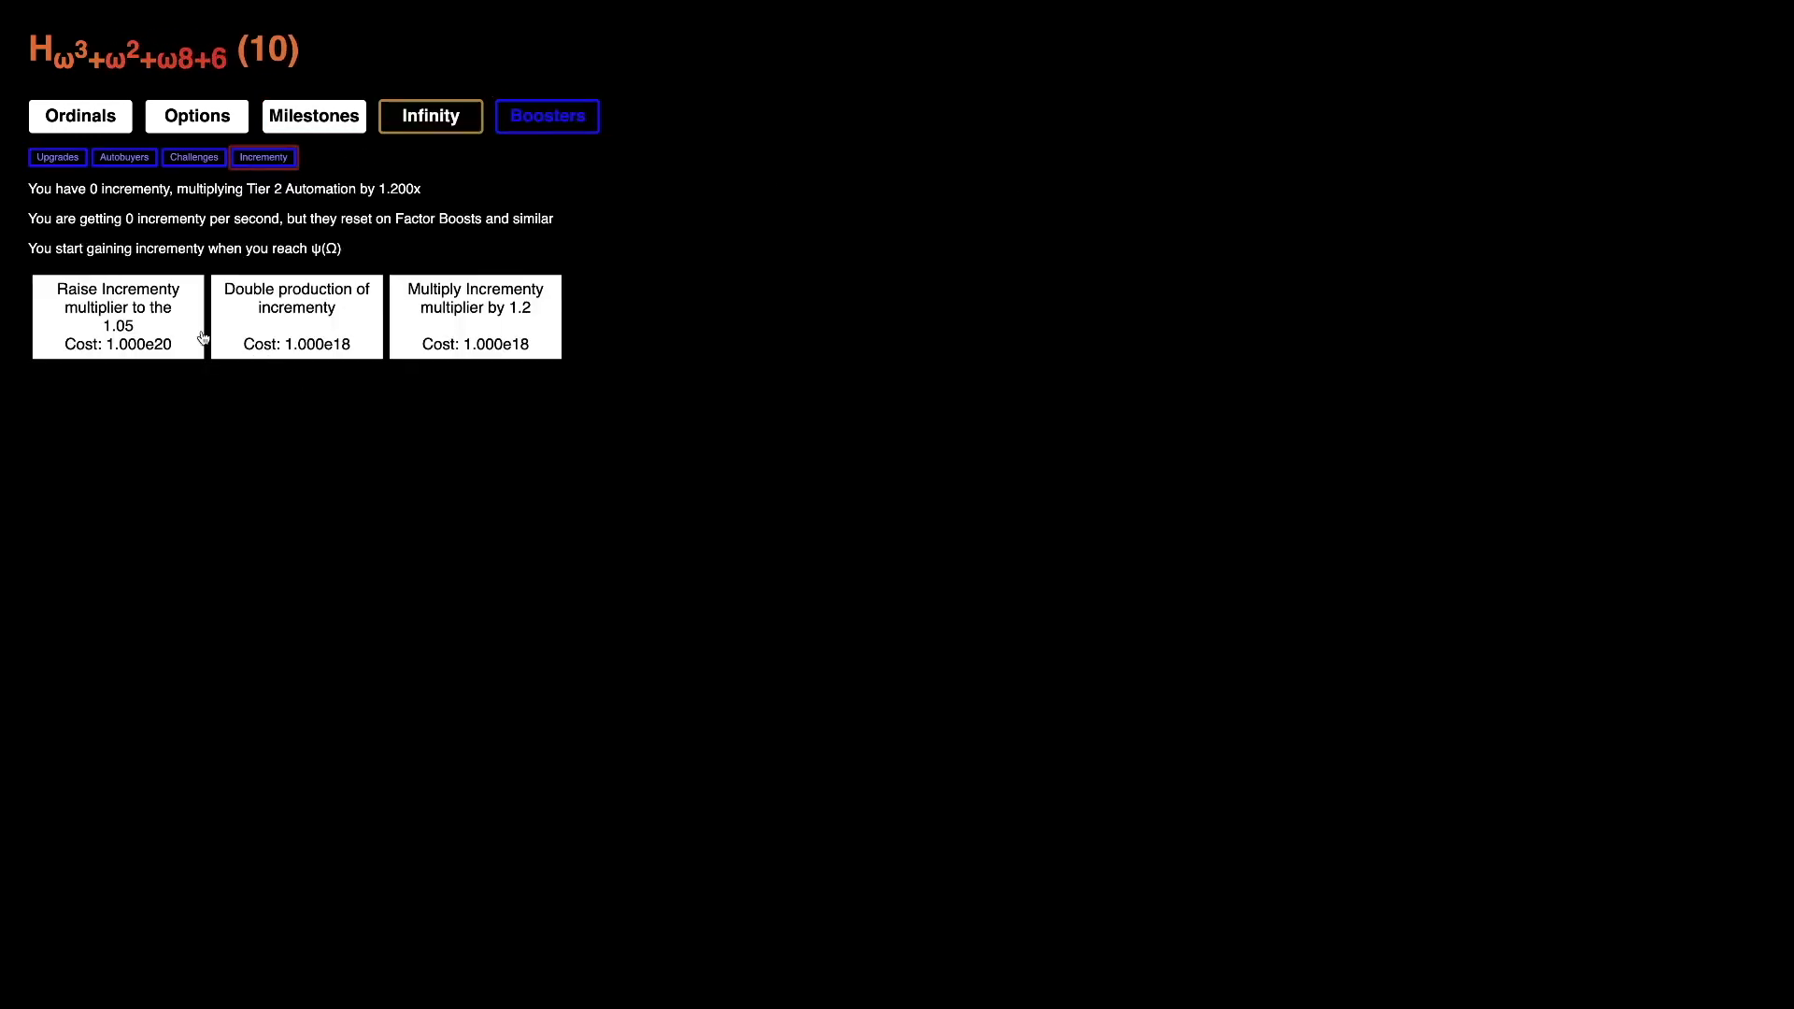
click(431, 117)
click(548, 117)
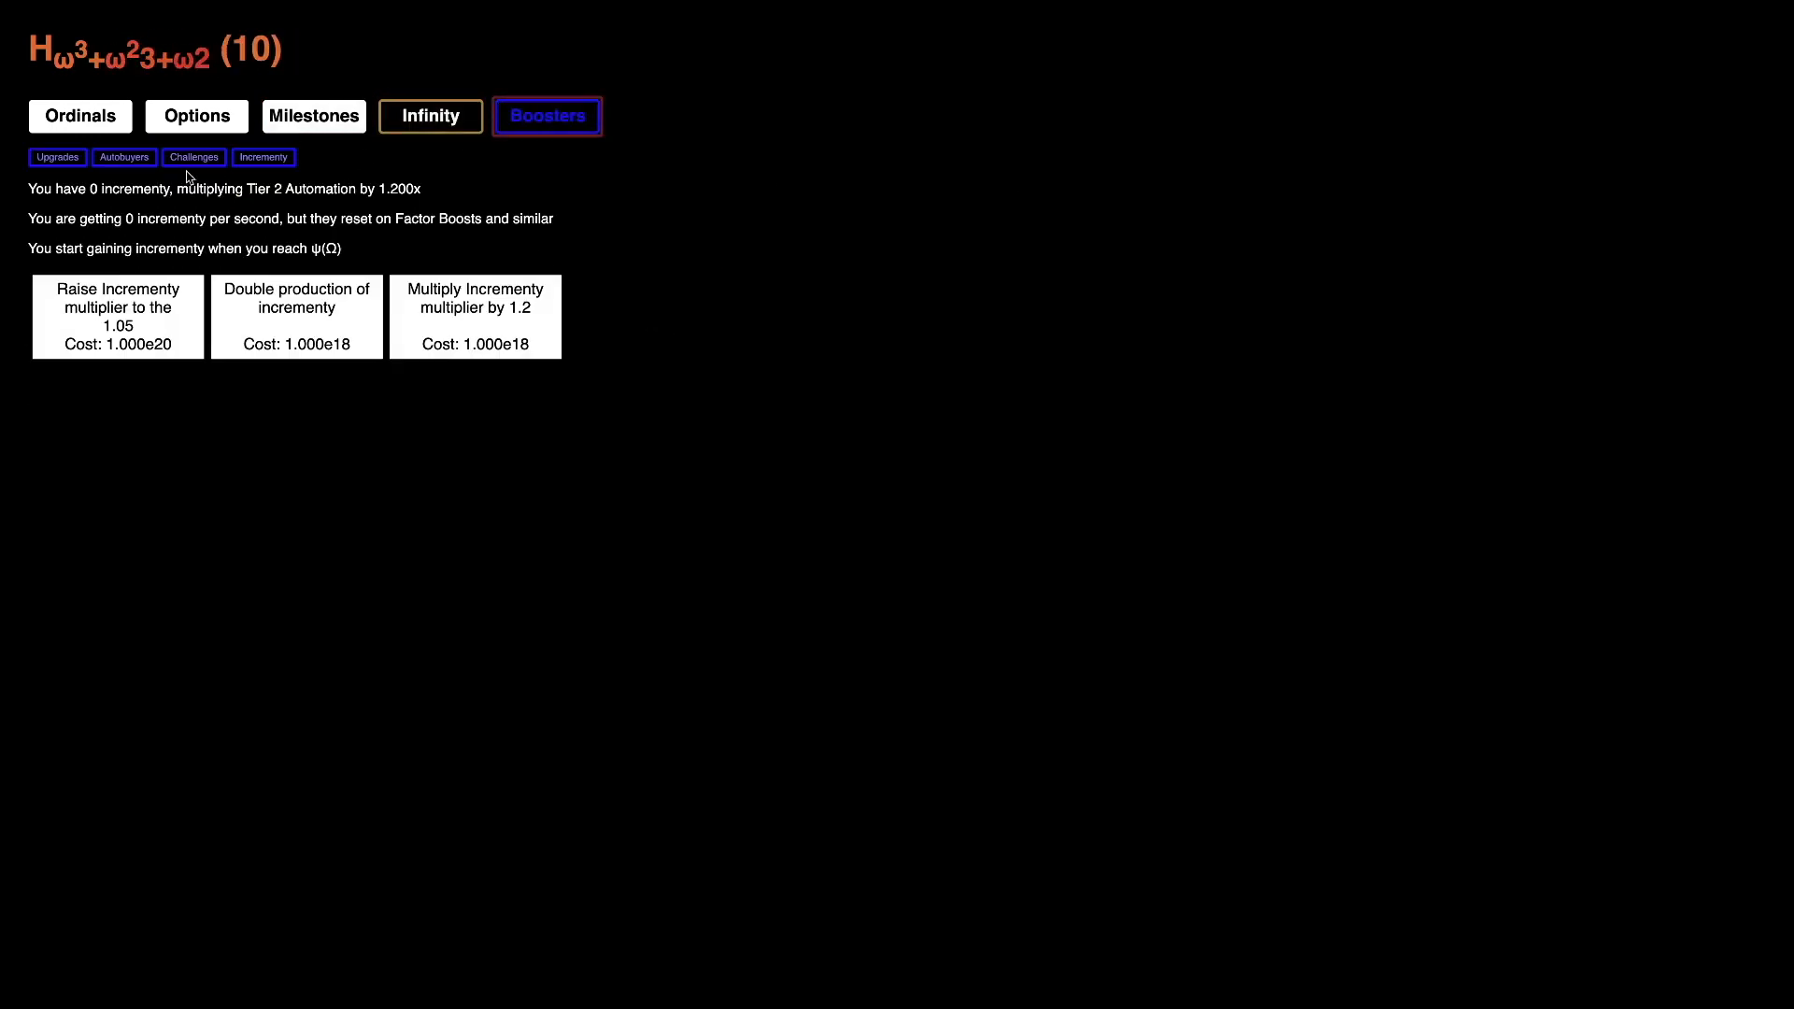
click(192, 157)
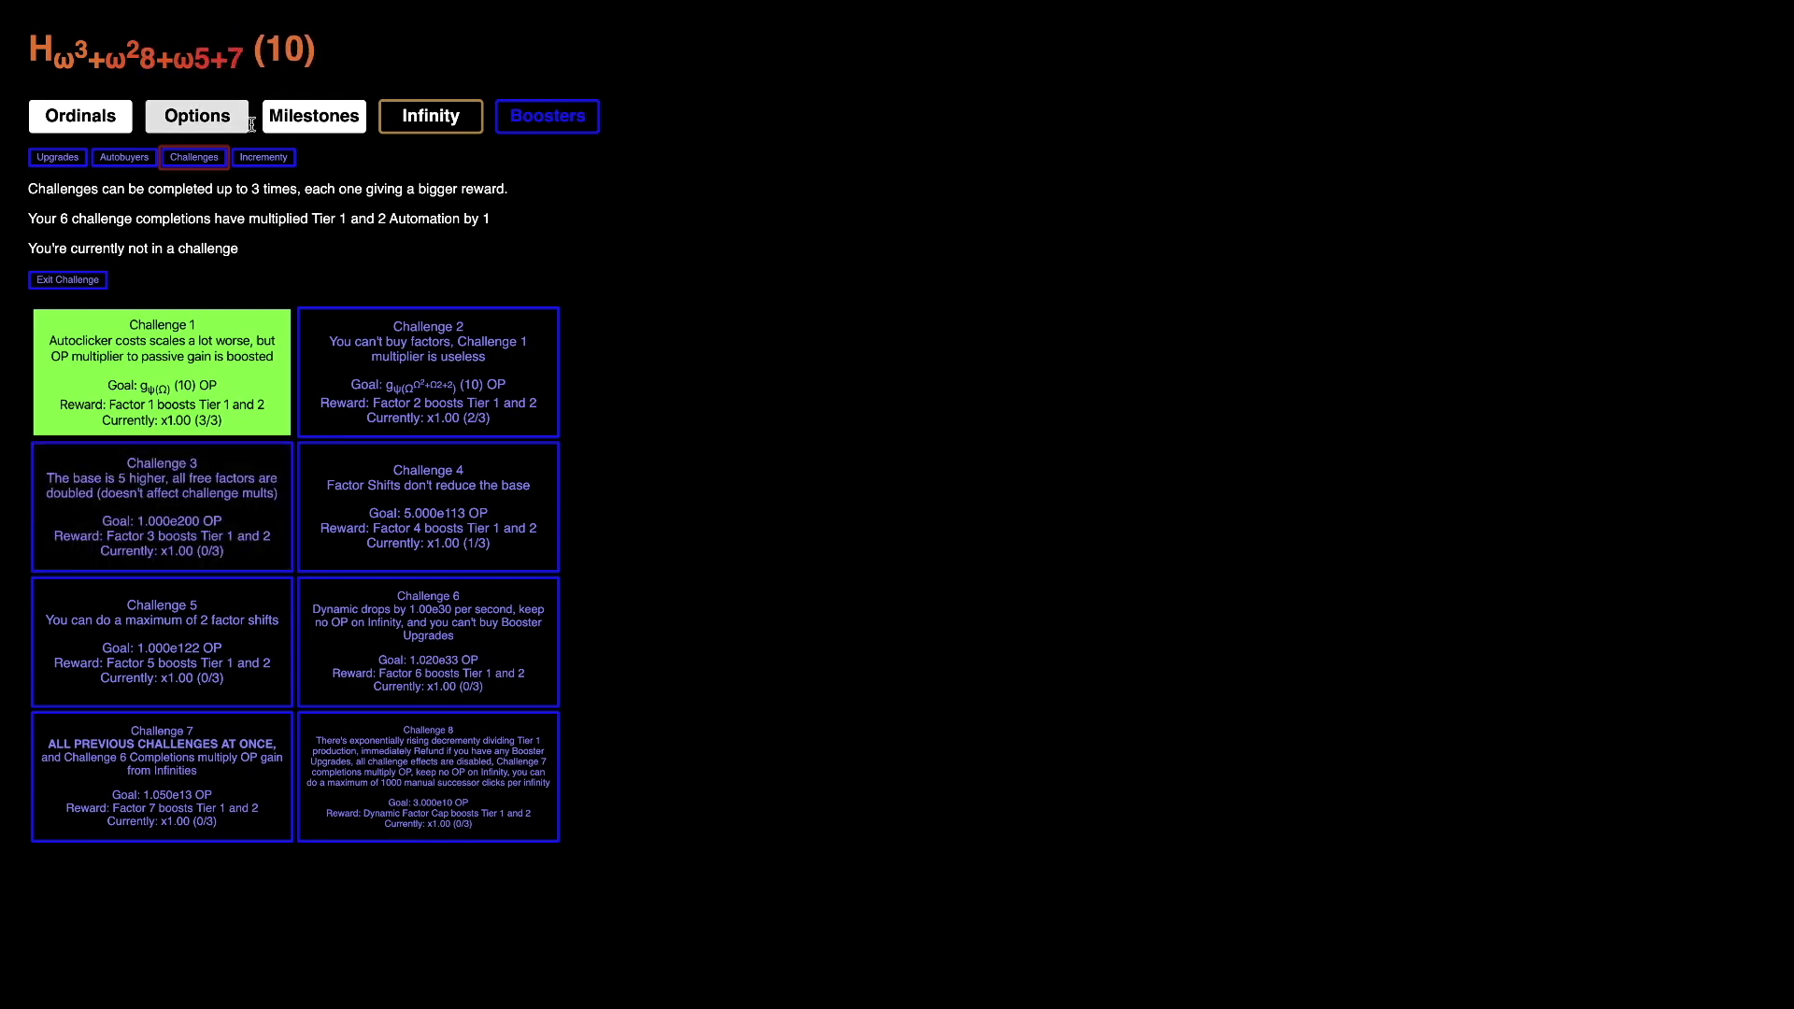
Step: Refund all booster upgrades for 36 boosters, bringing the total to 120
click(526, 117)
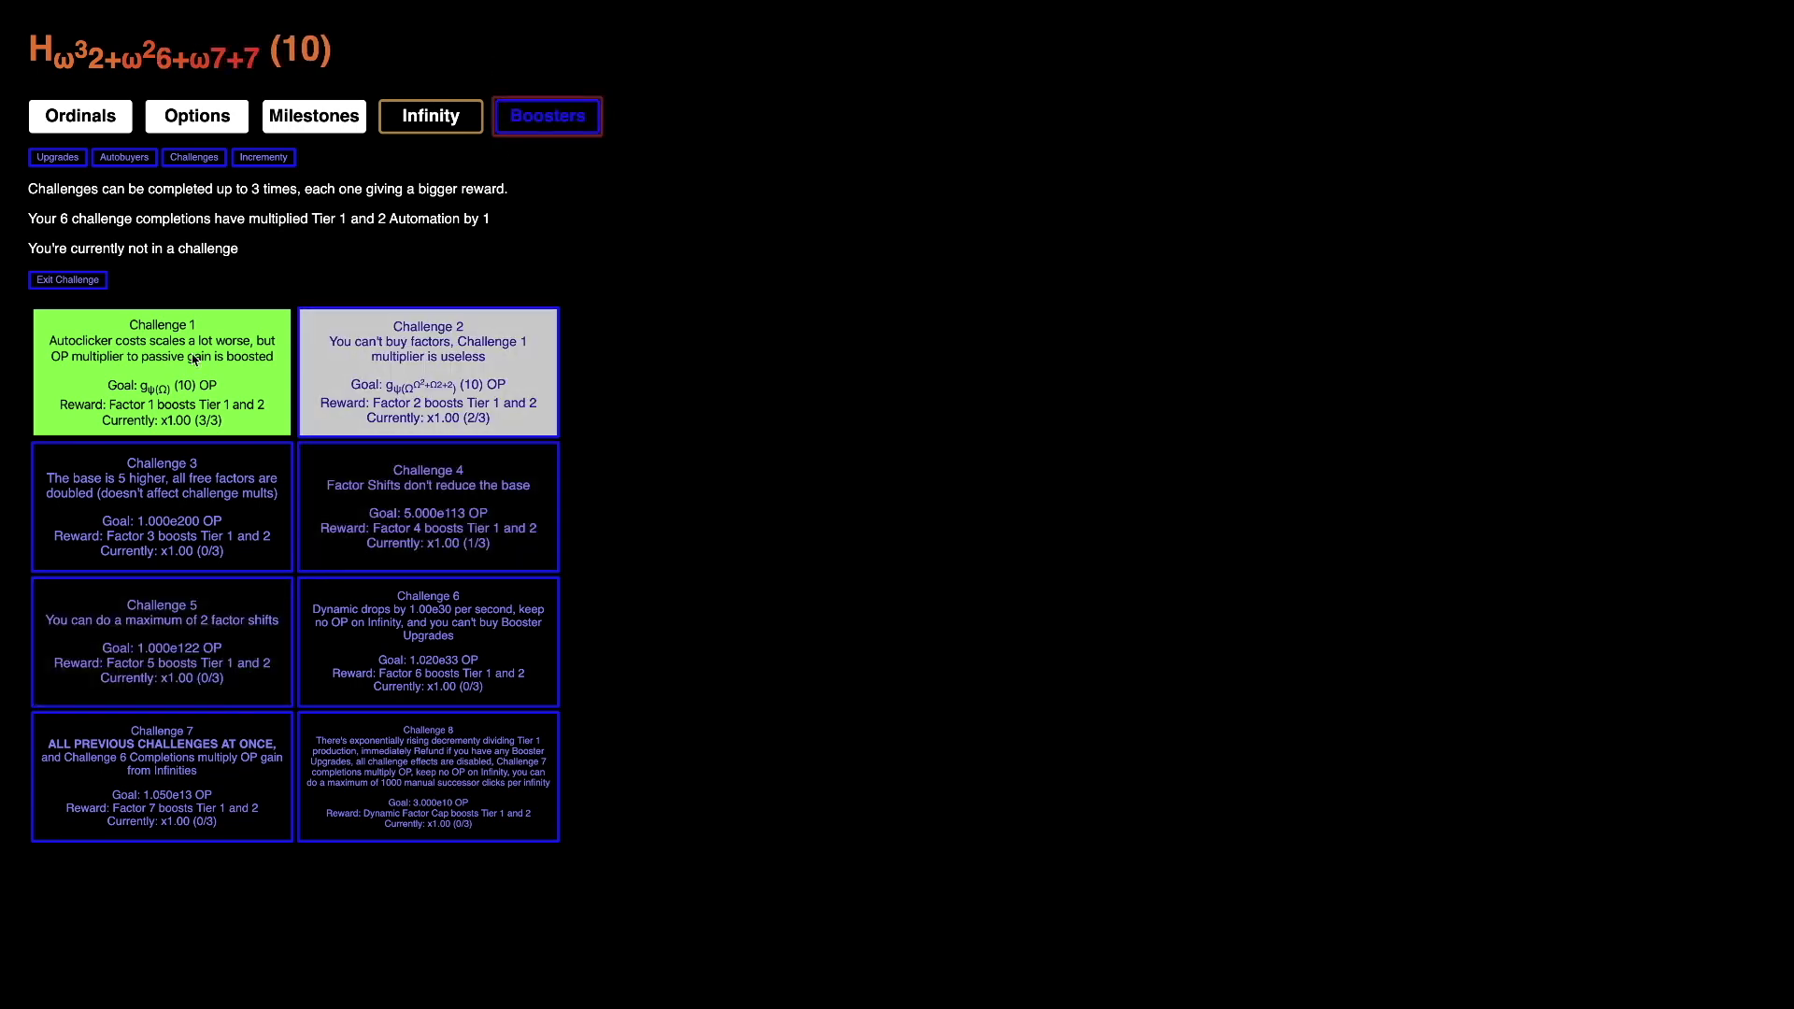
click(431, 116)
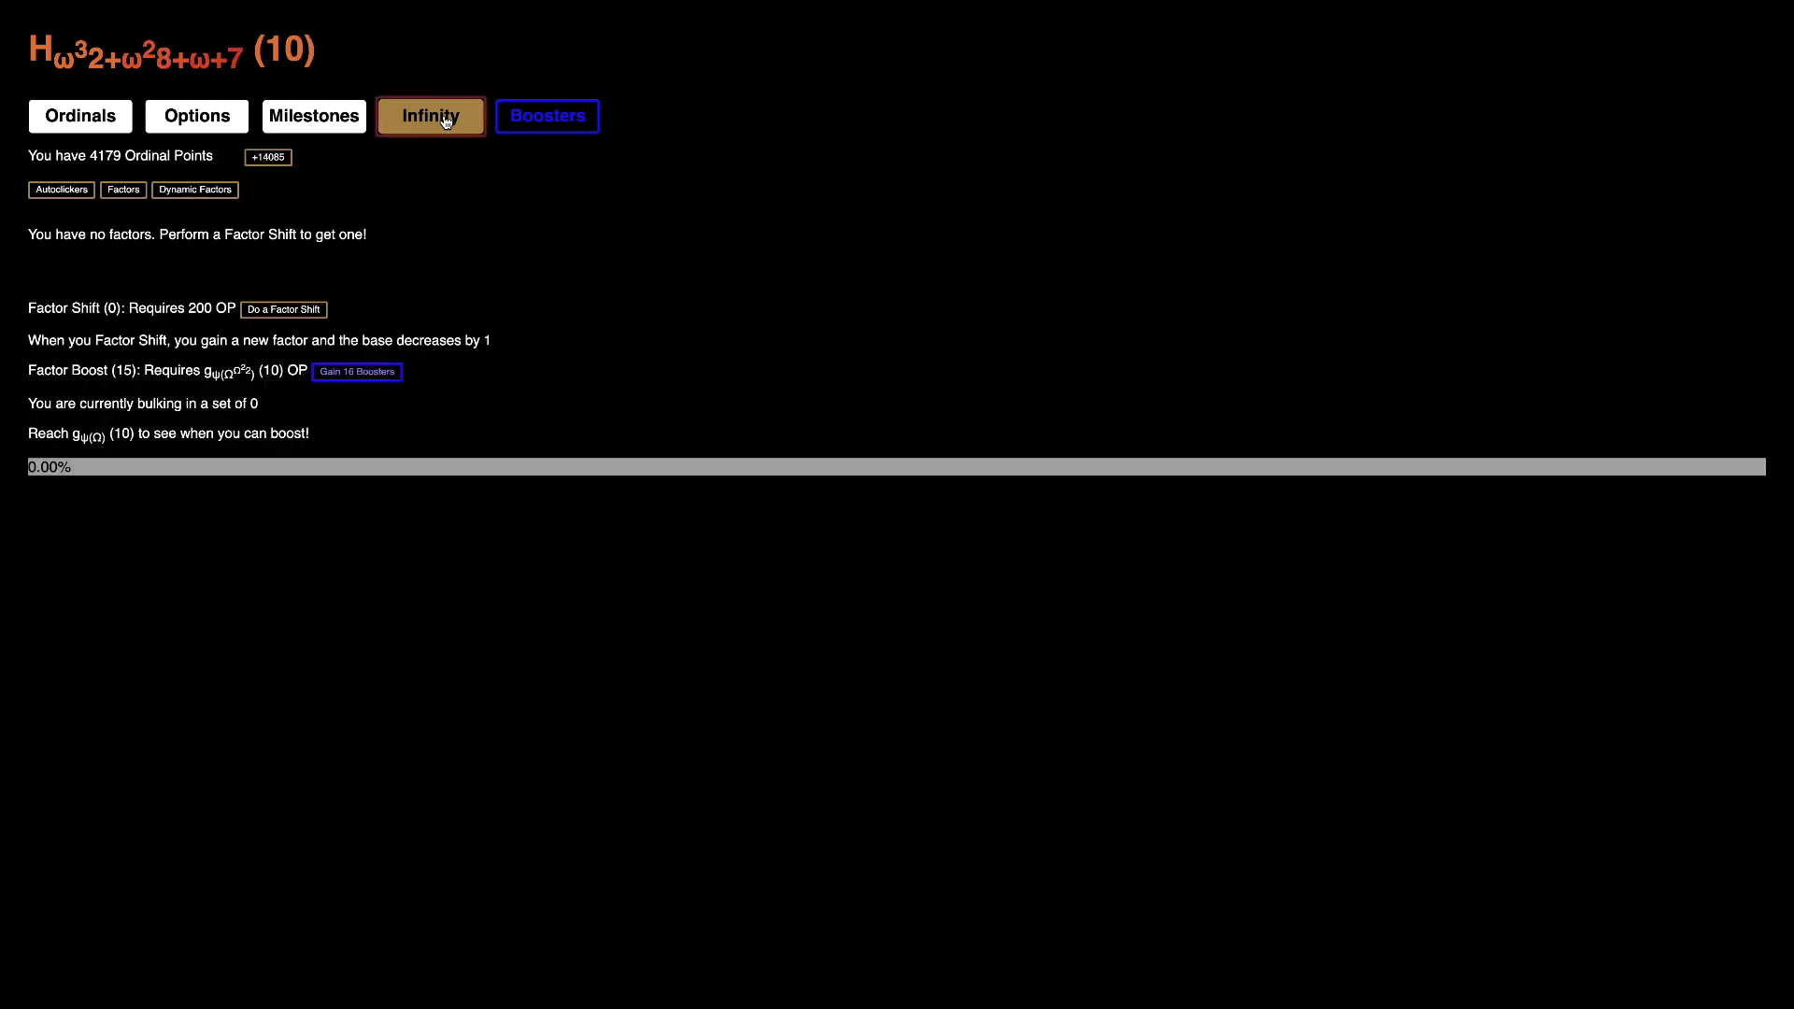
click(548, 115)
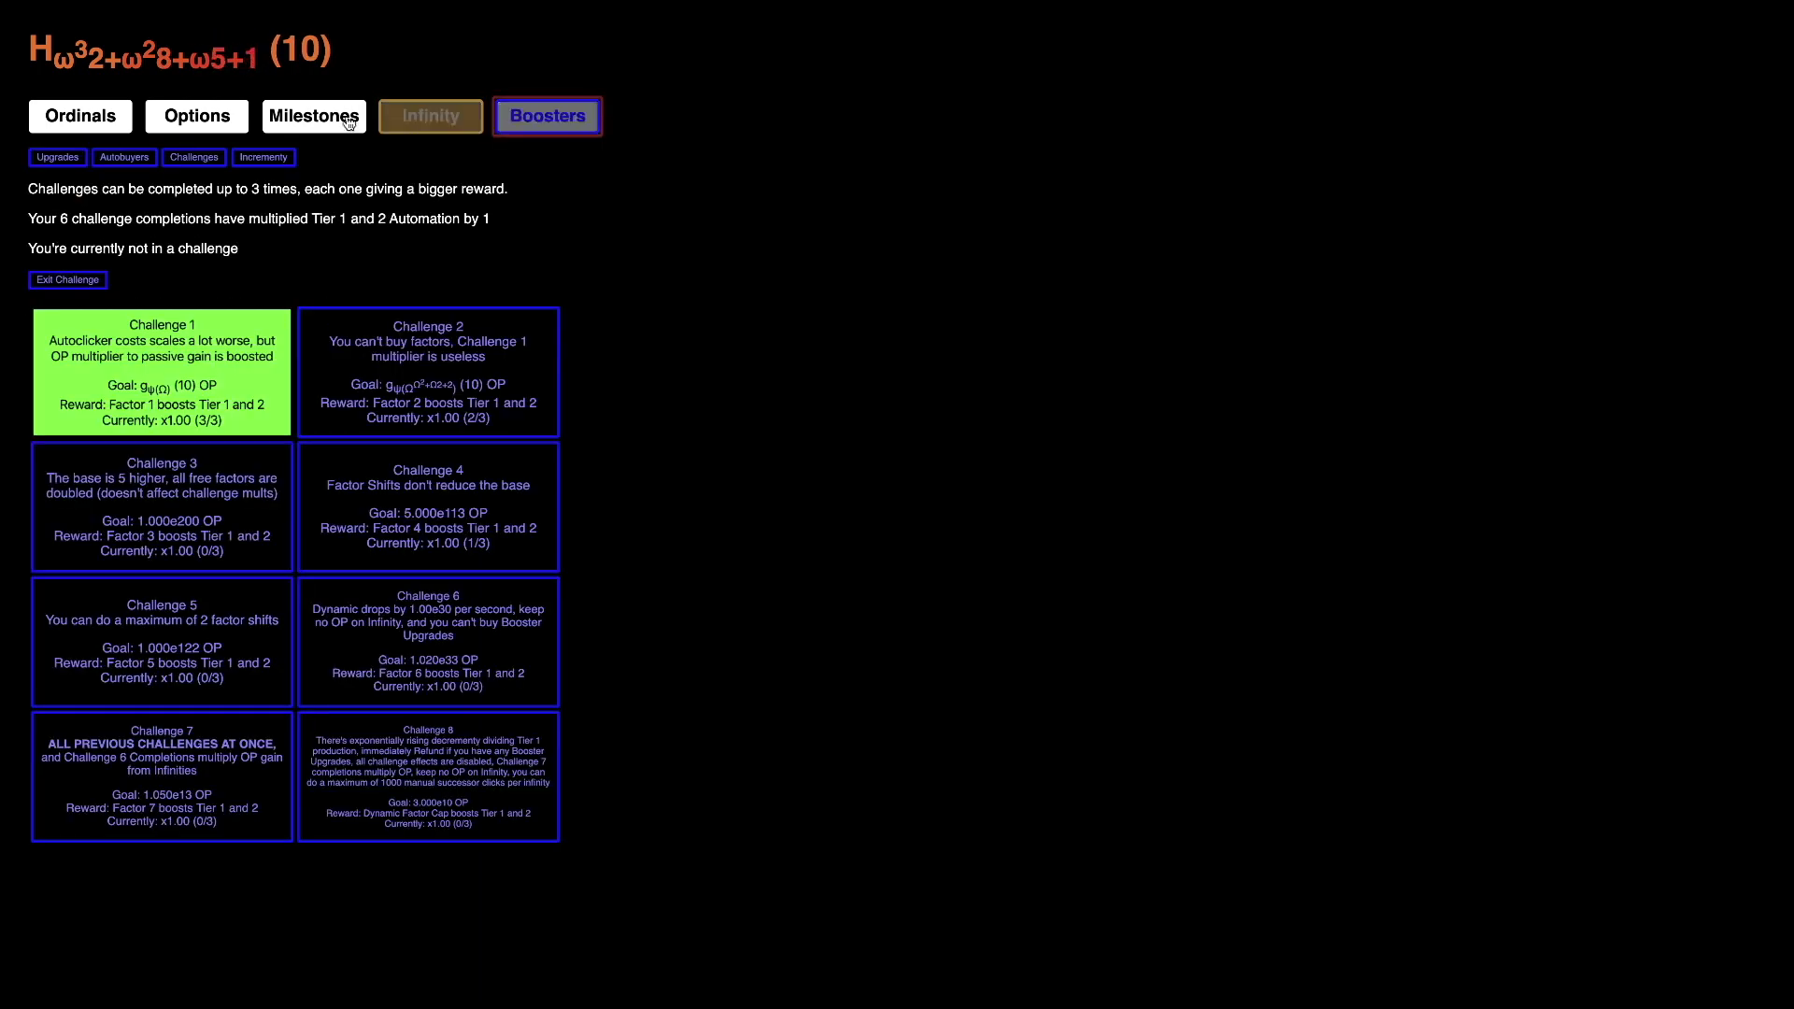
click(123, 156)
click(58, 156)
click(854, 233)
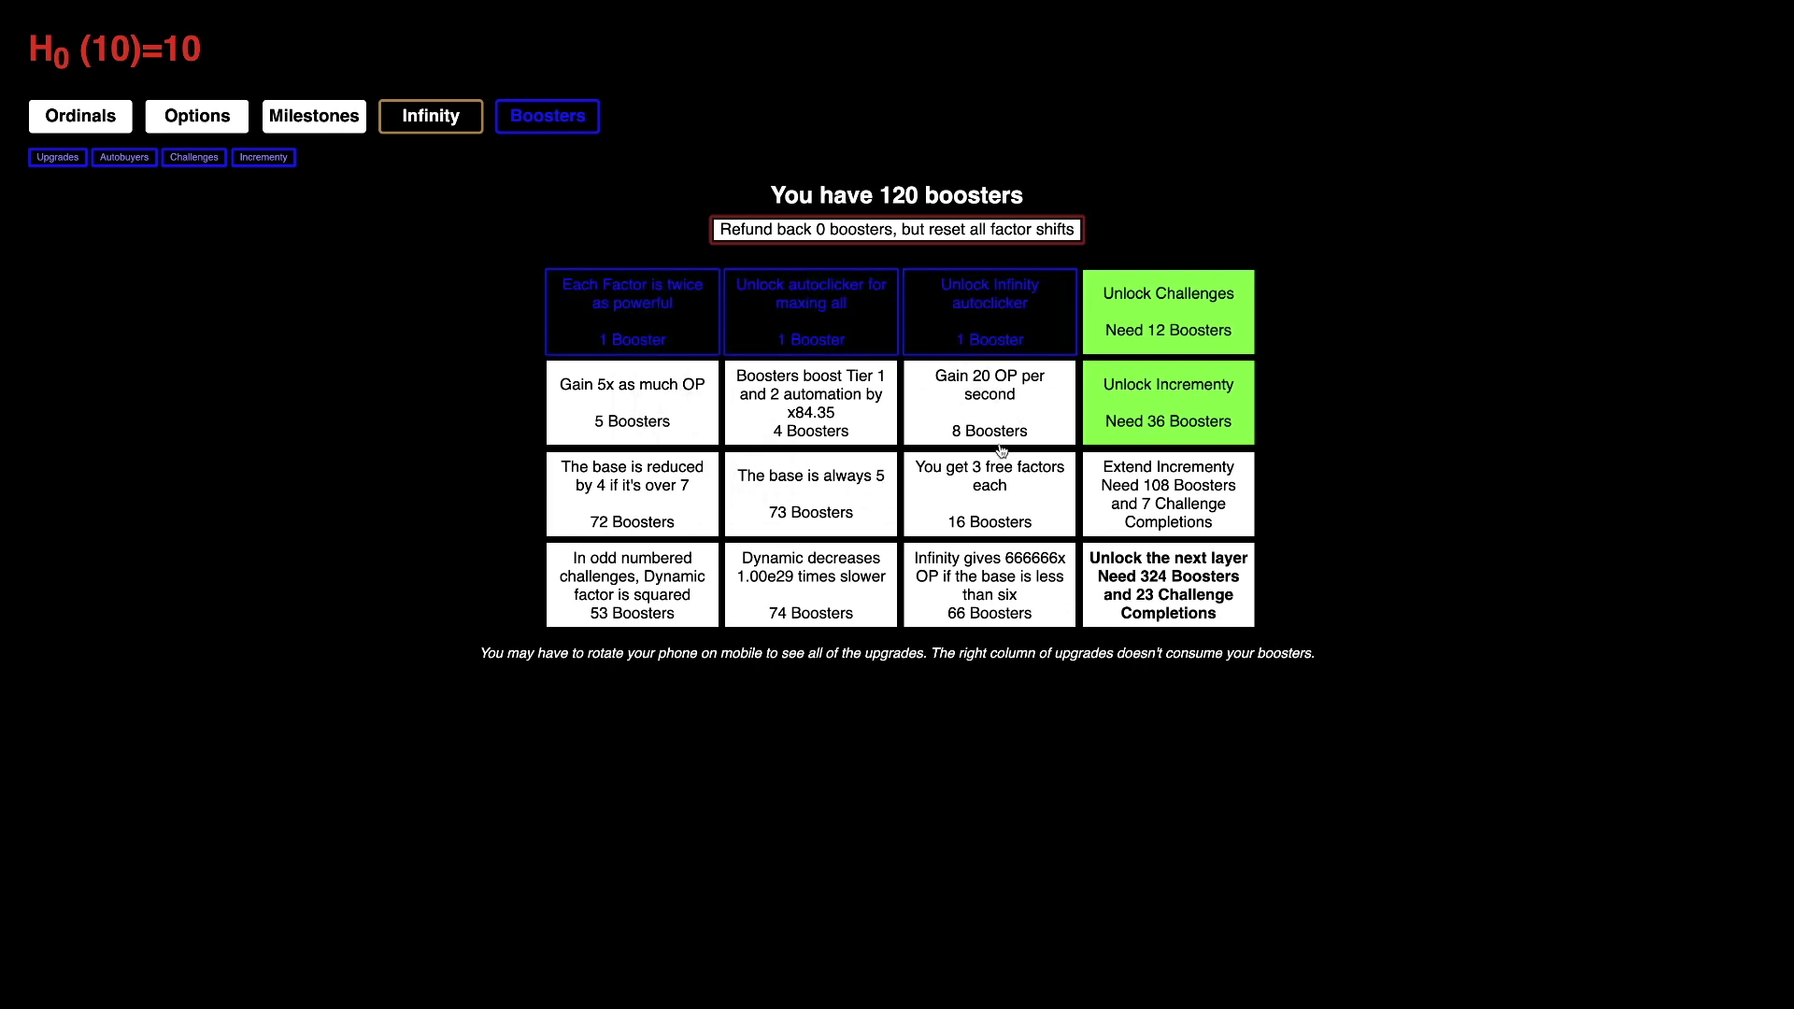
Step: Buy the first two upgrade rows plus base-reduced-by-4 and 3 free factors, leaving 12 boosters
click(632, 324)
click(810, 322)
click(979, 340)
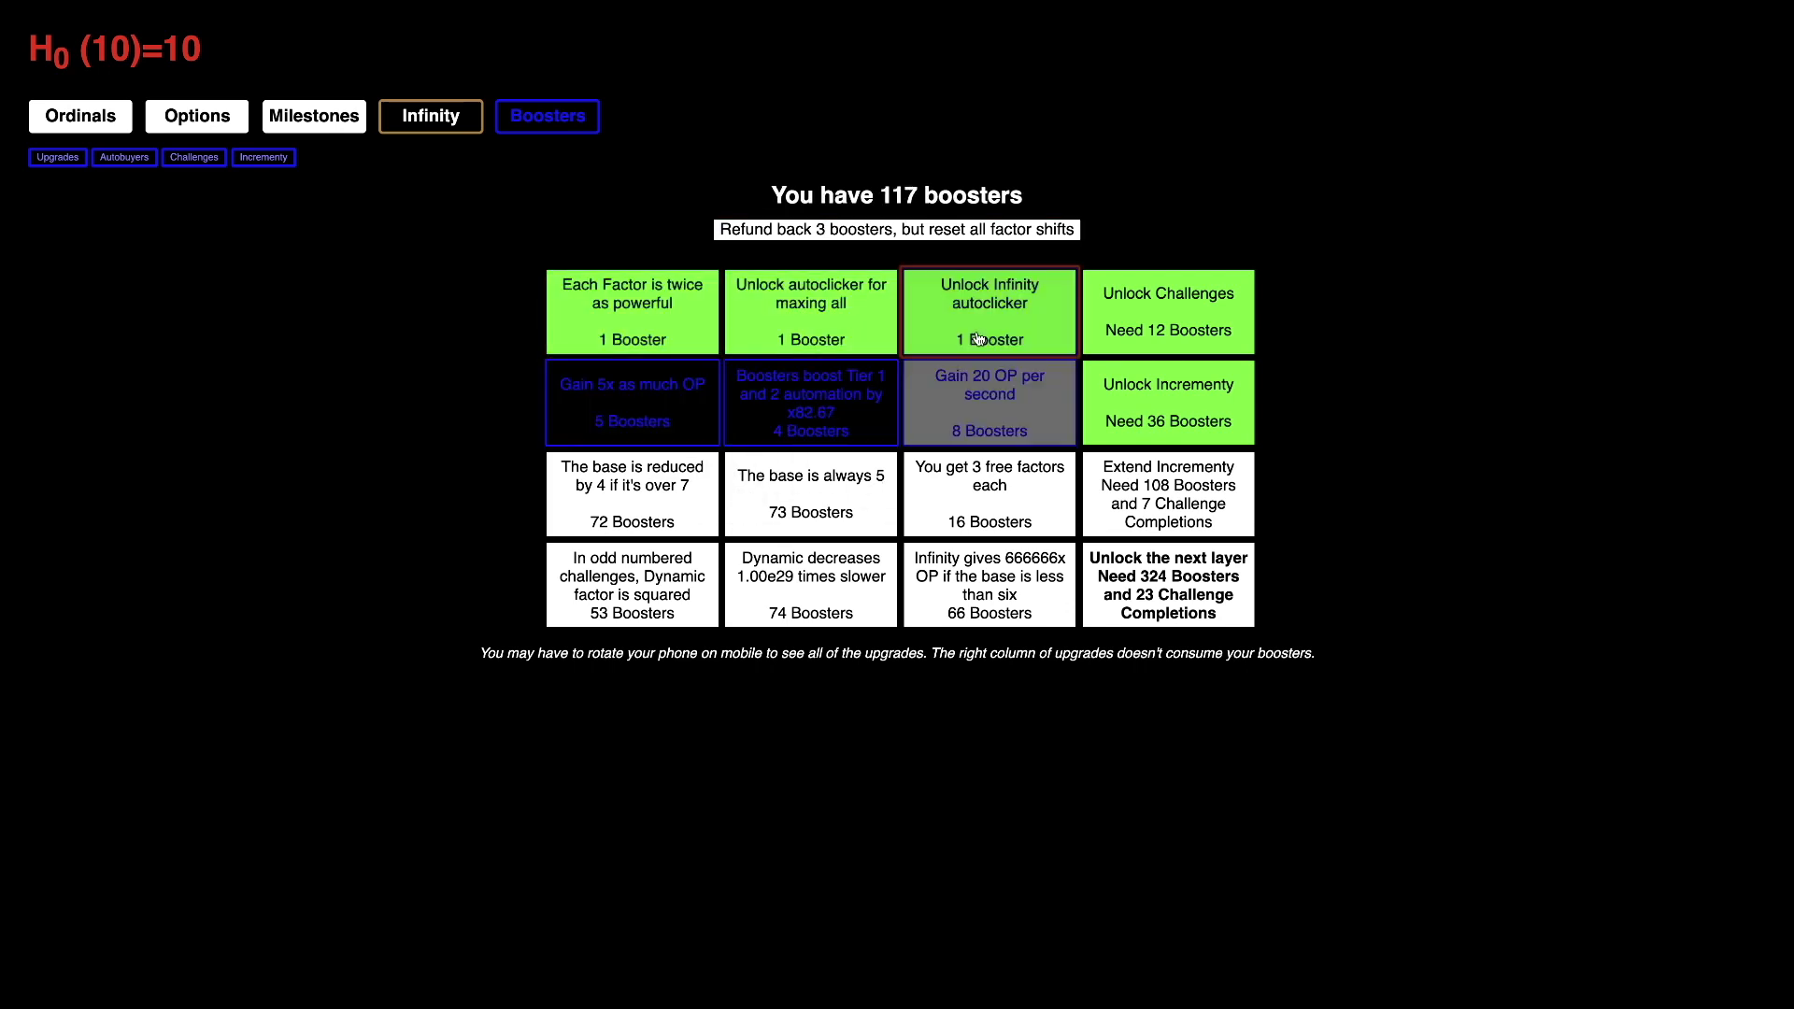
click(633, 402)
click(811, 403)
click(989, 402)
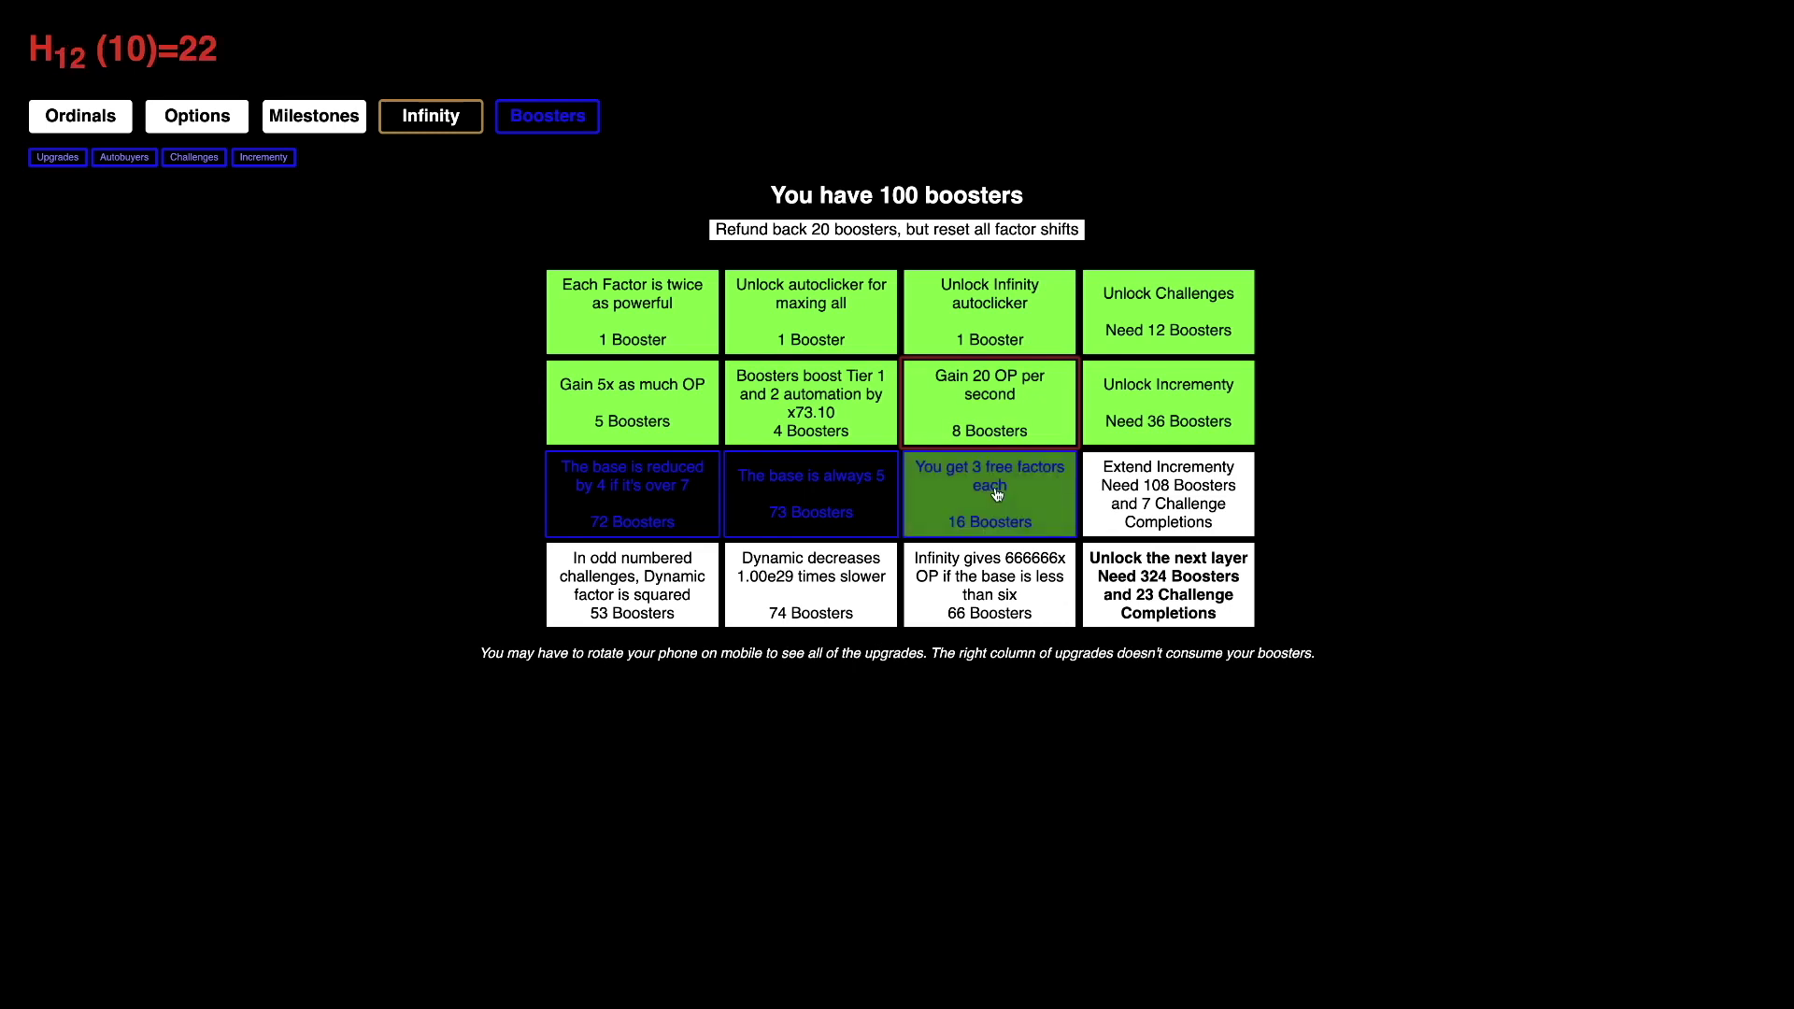
click(632, 490)
click(1023, 487)
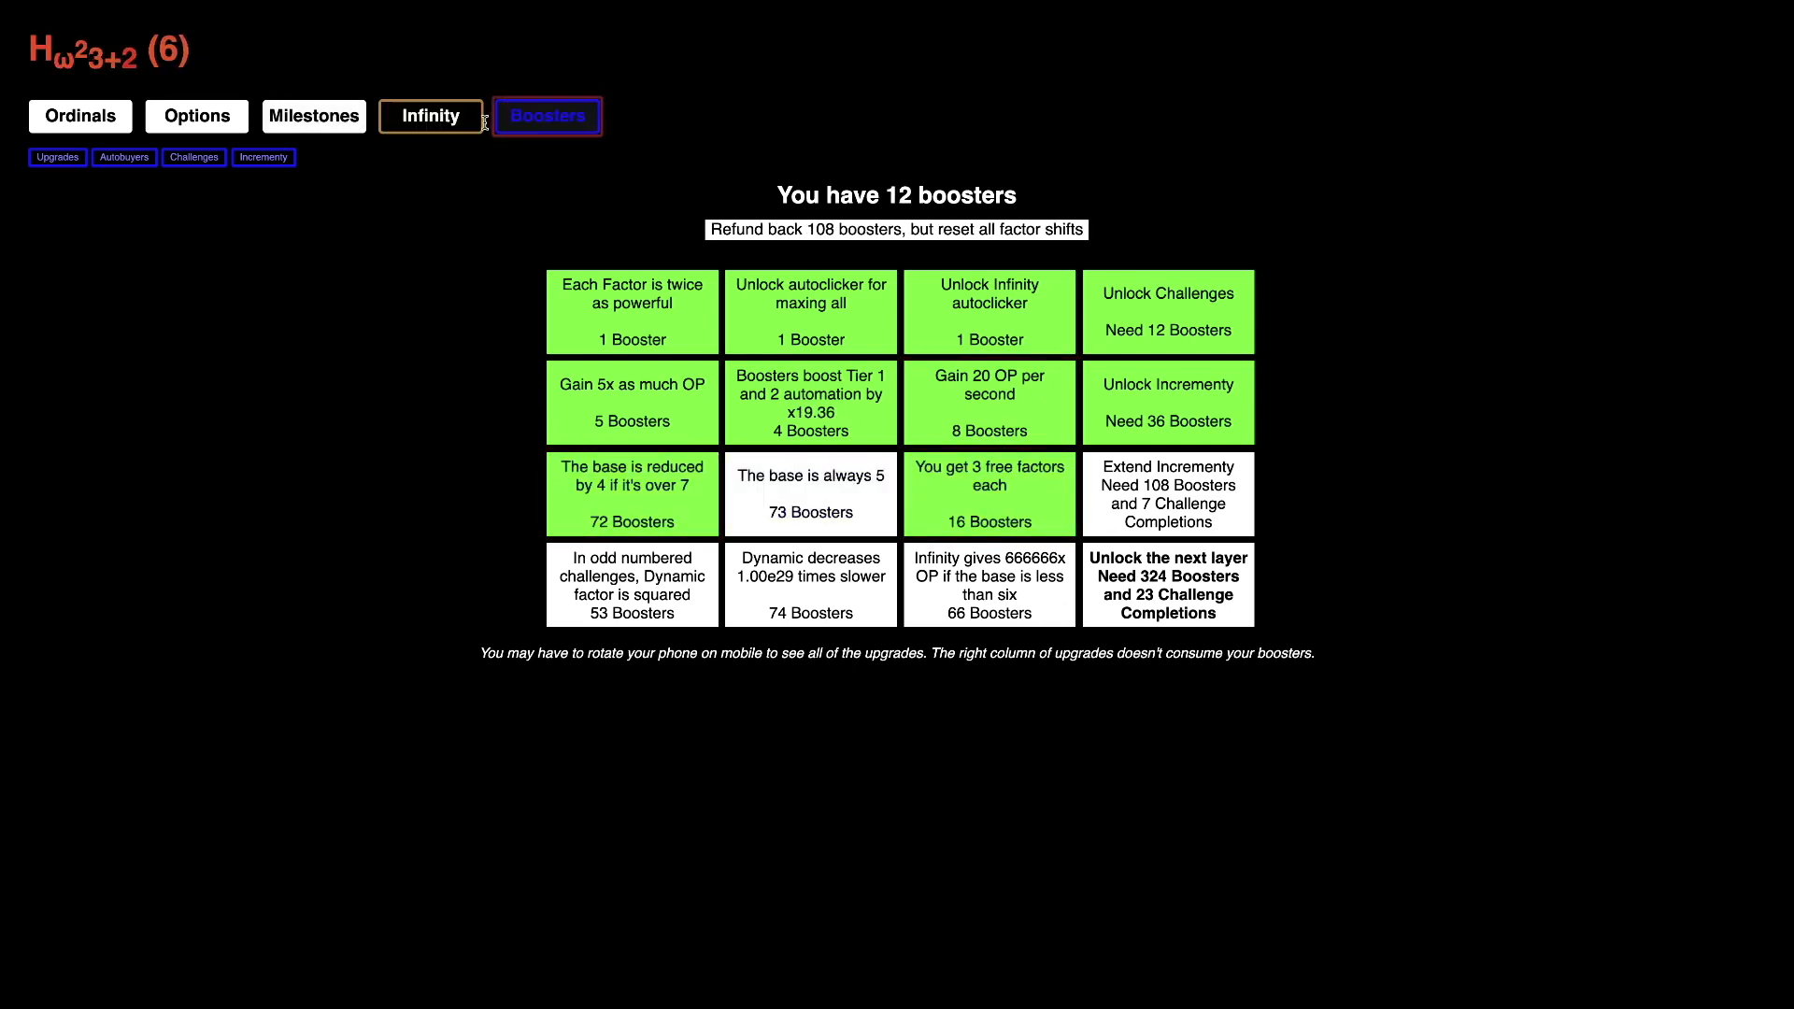
Step: Start Challenge 3 from the challenges list and move to the factor shift page
click(200, 163)
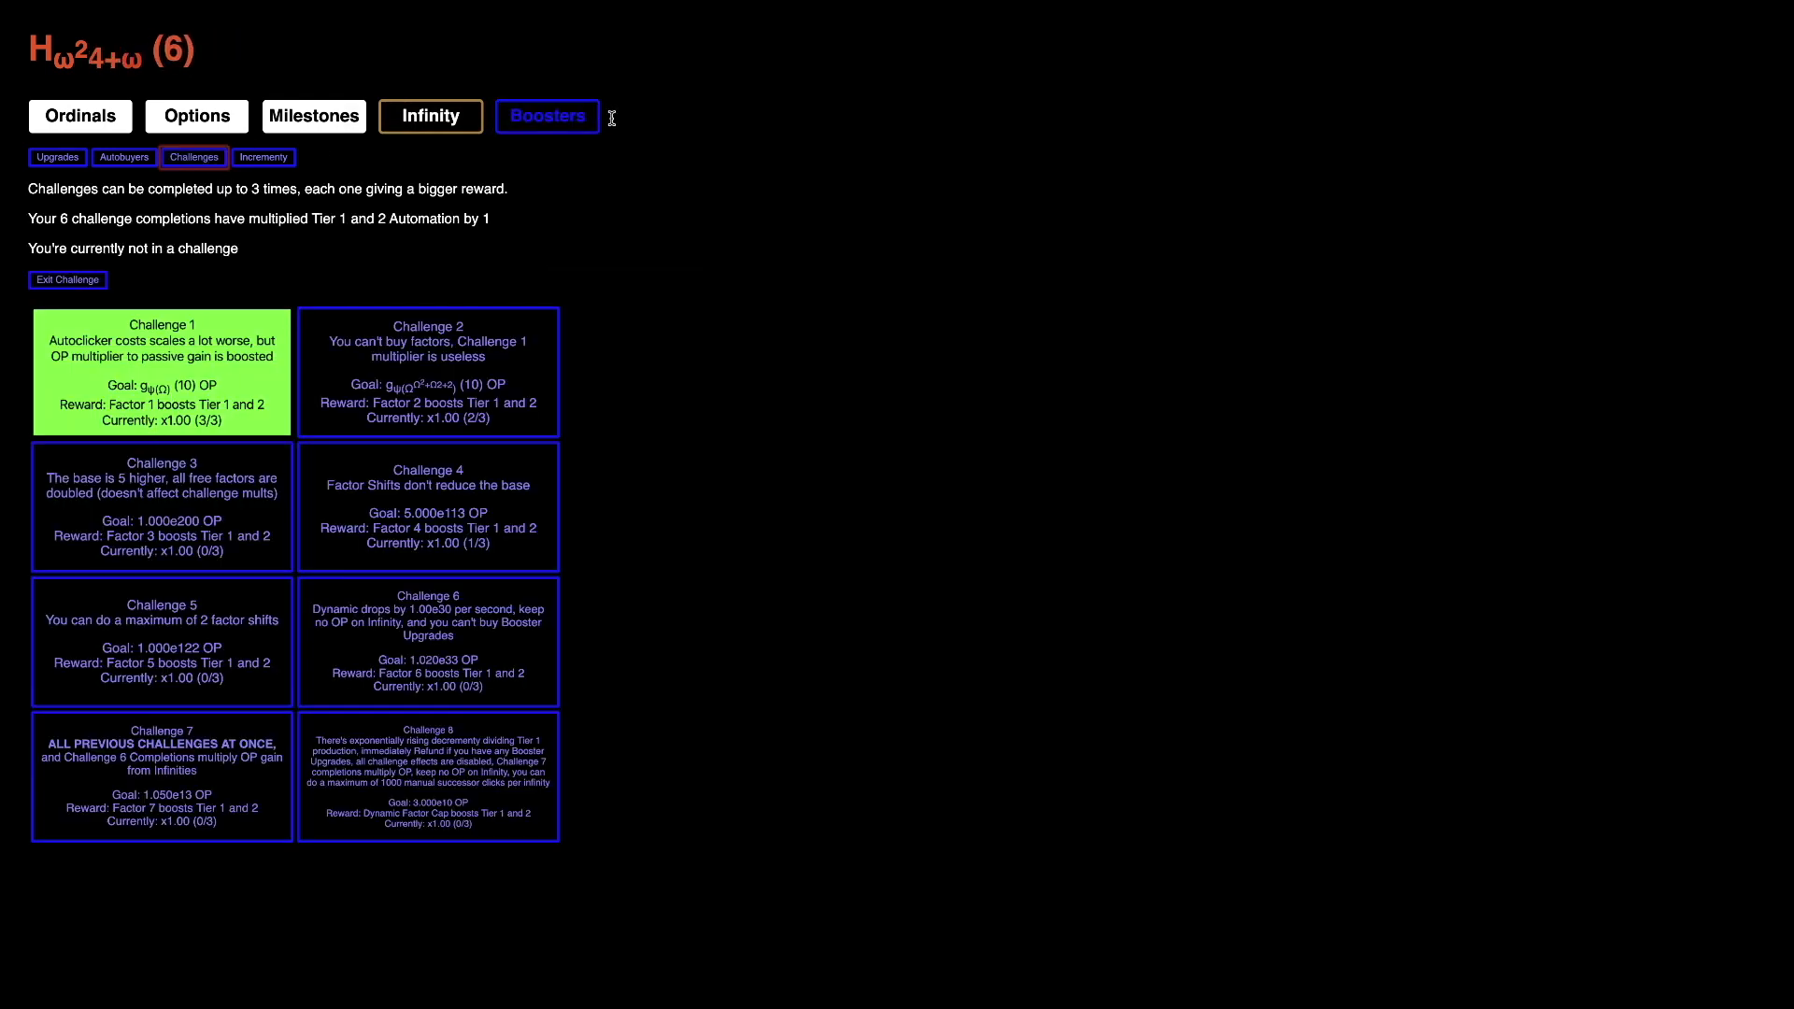
click(214, 484)
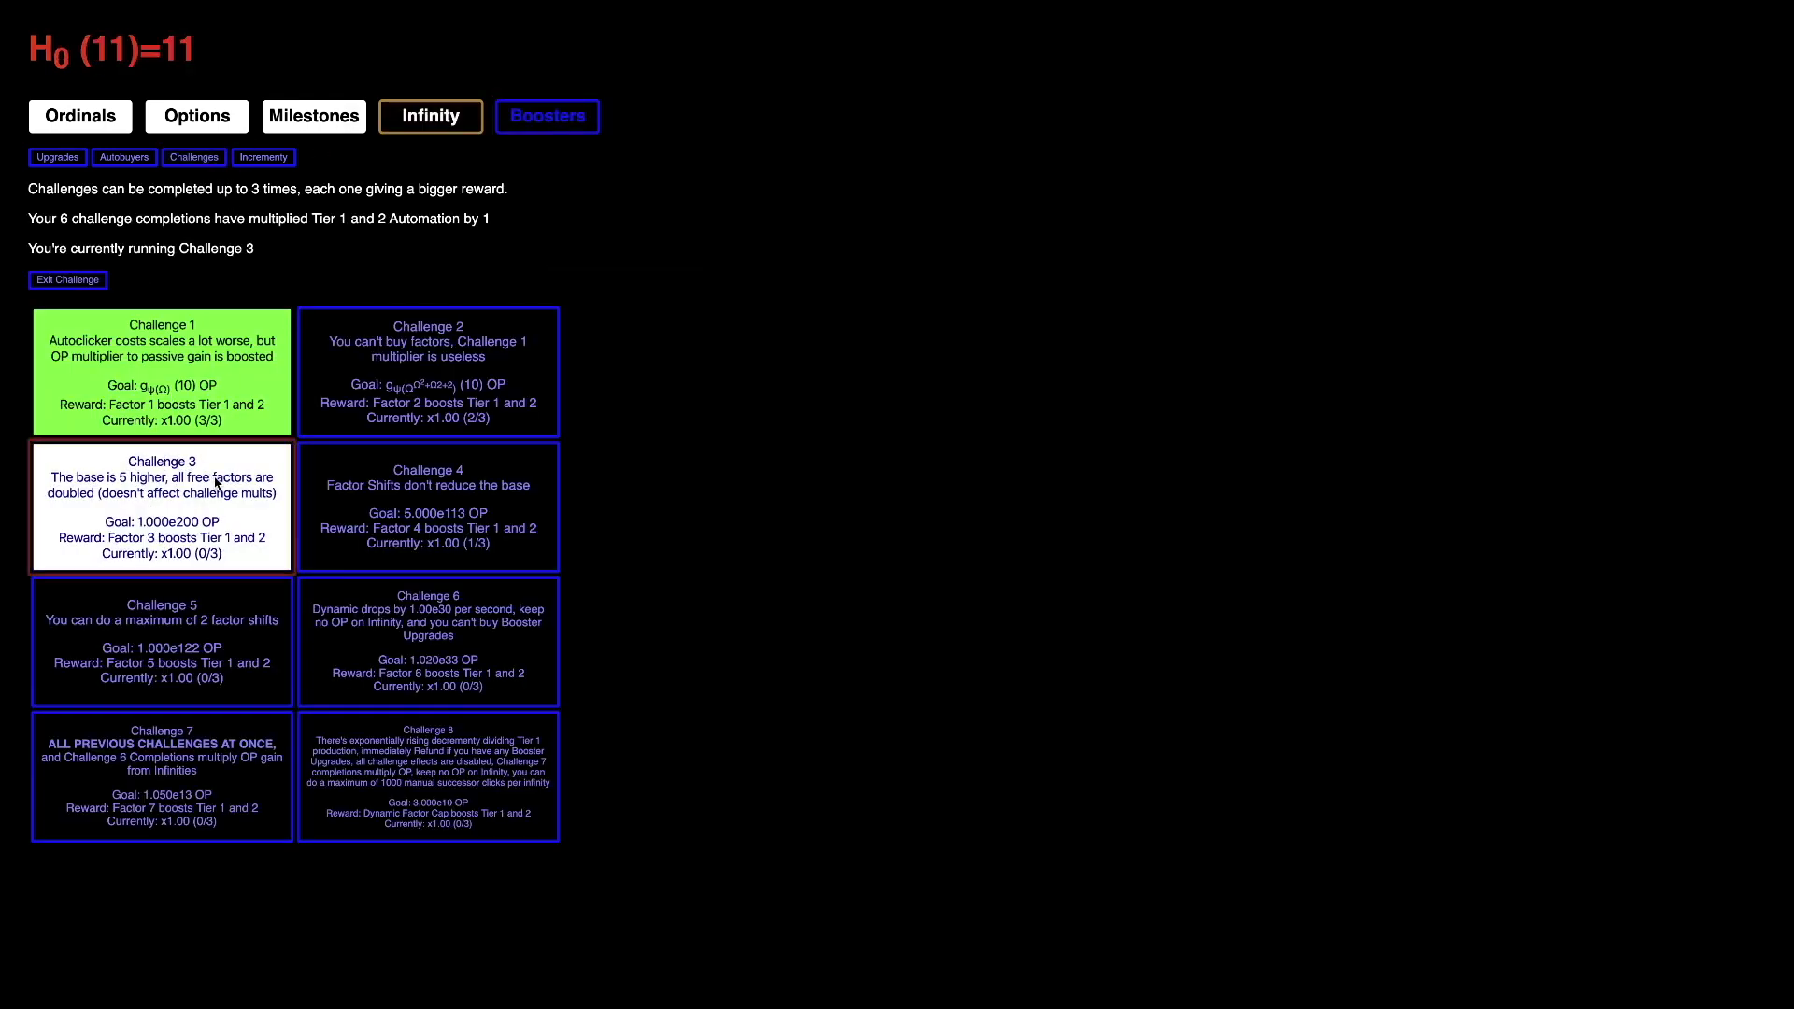
click(79, 115)
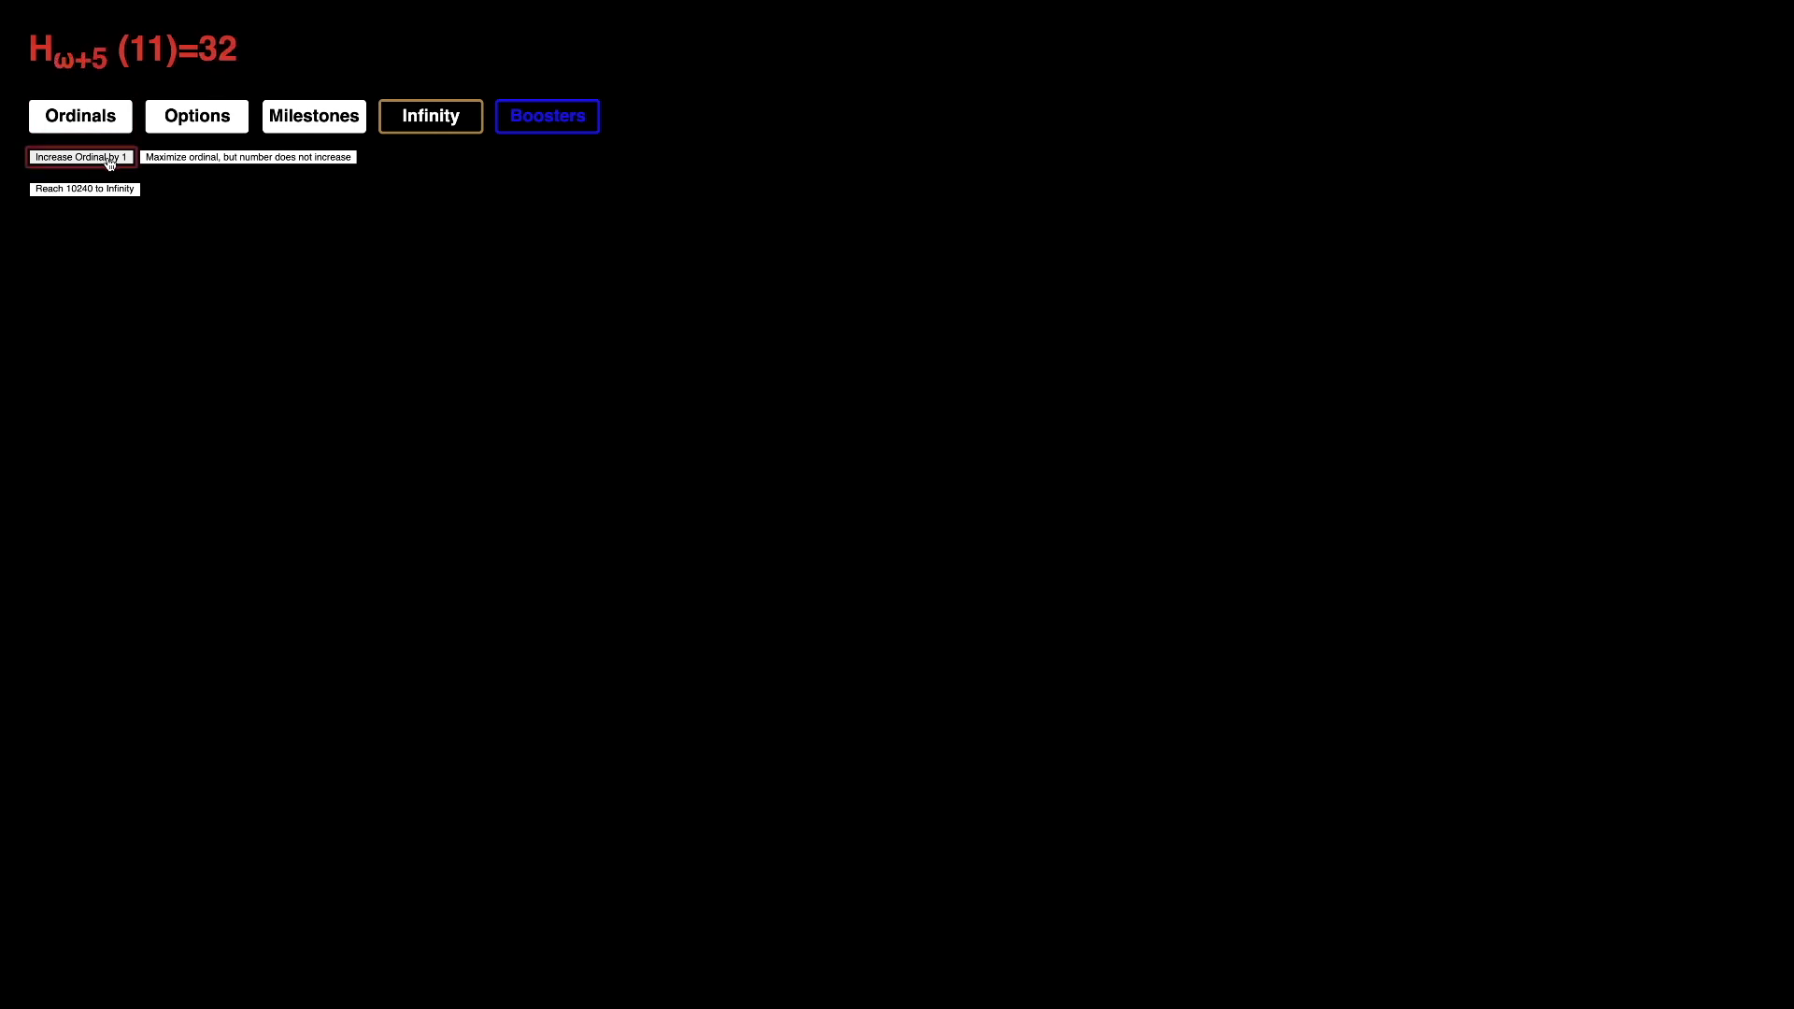
click(430, 117)
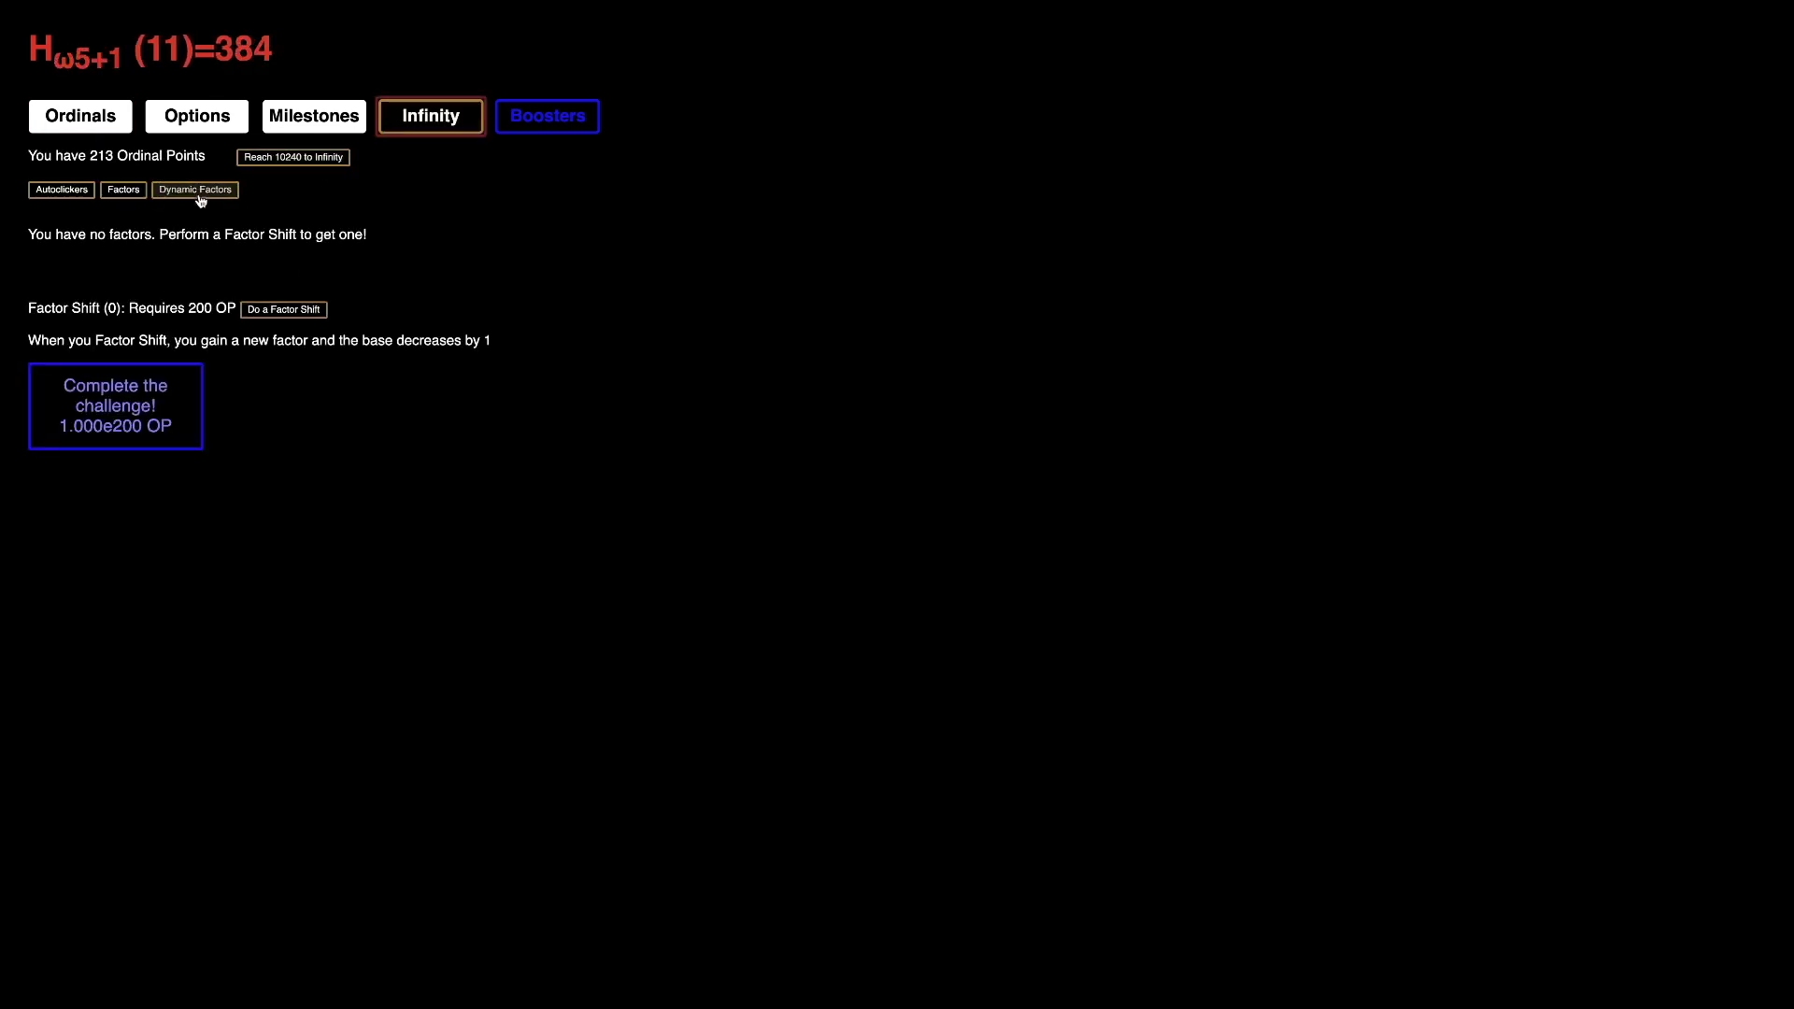
Step: Factor Shift up through Factor 4, cashing in Ordinal Points between shifts
click(286, 311)
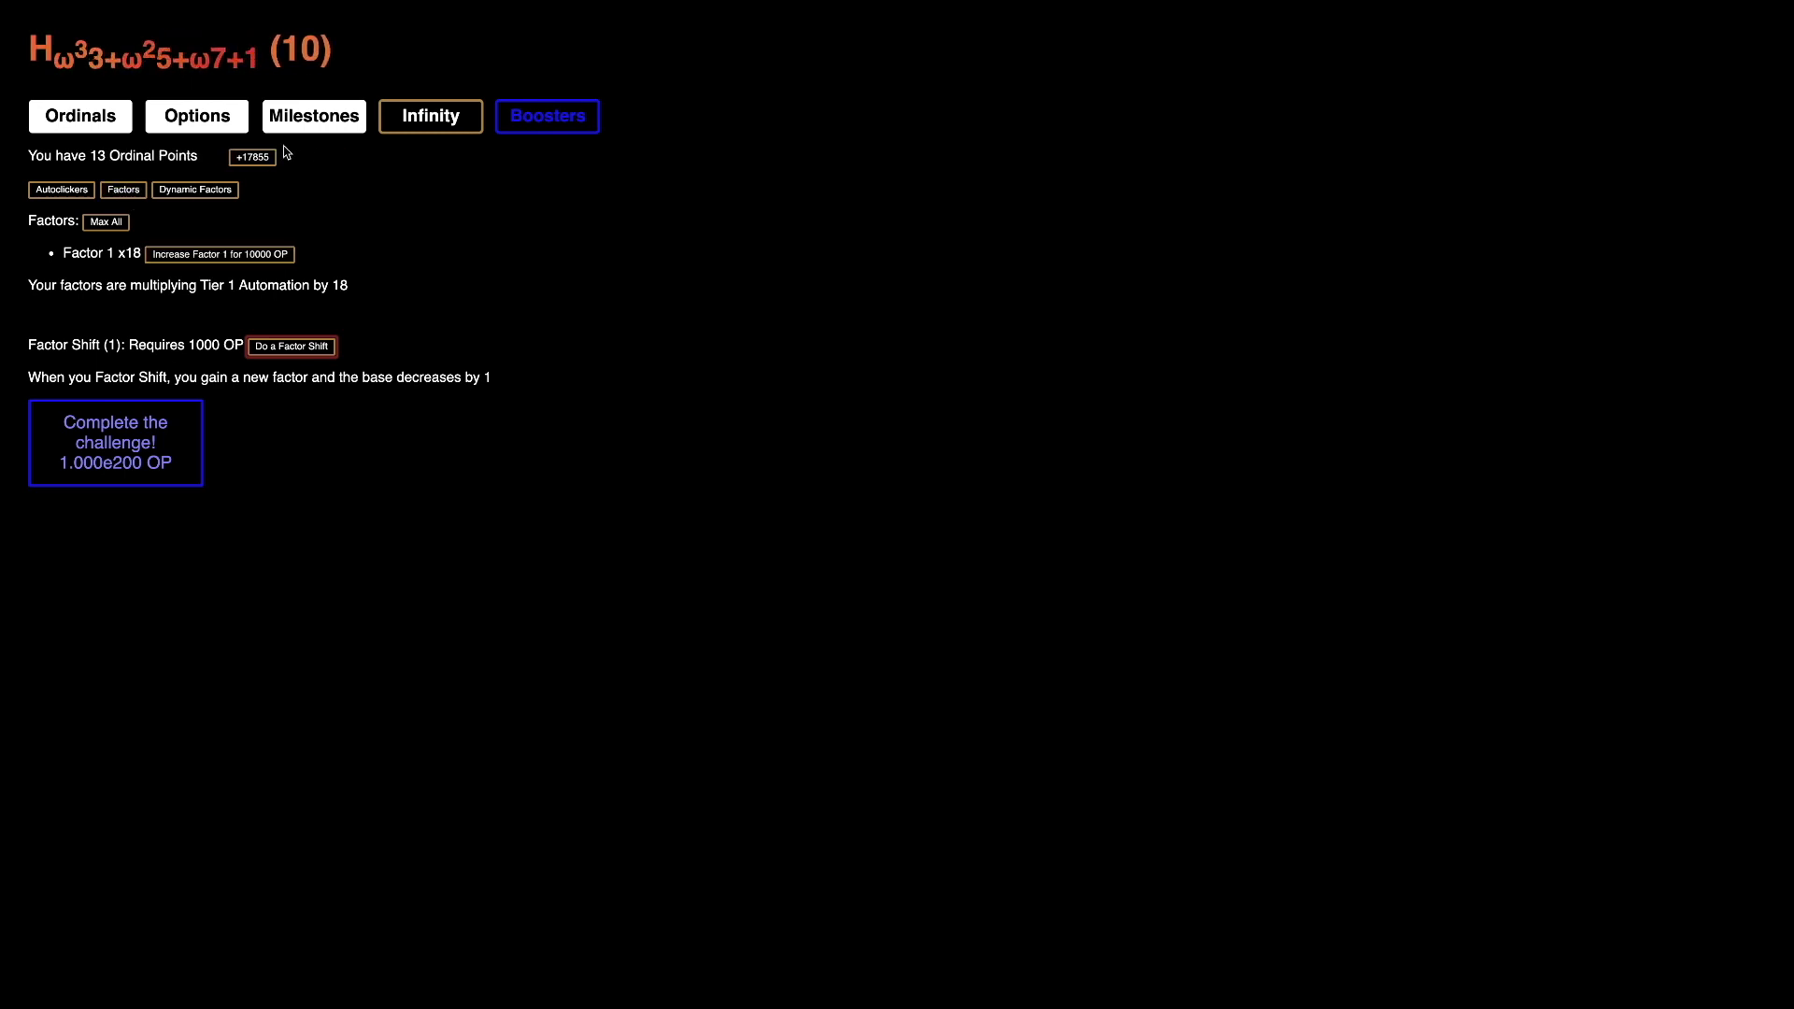
click(267, 158)
click(292, 346)
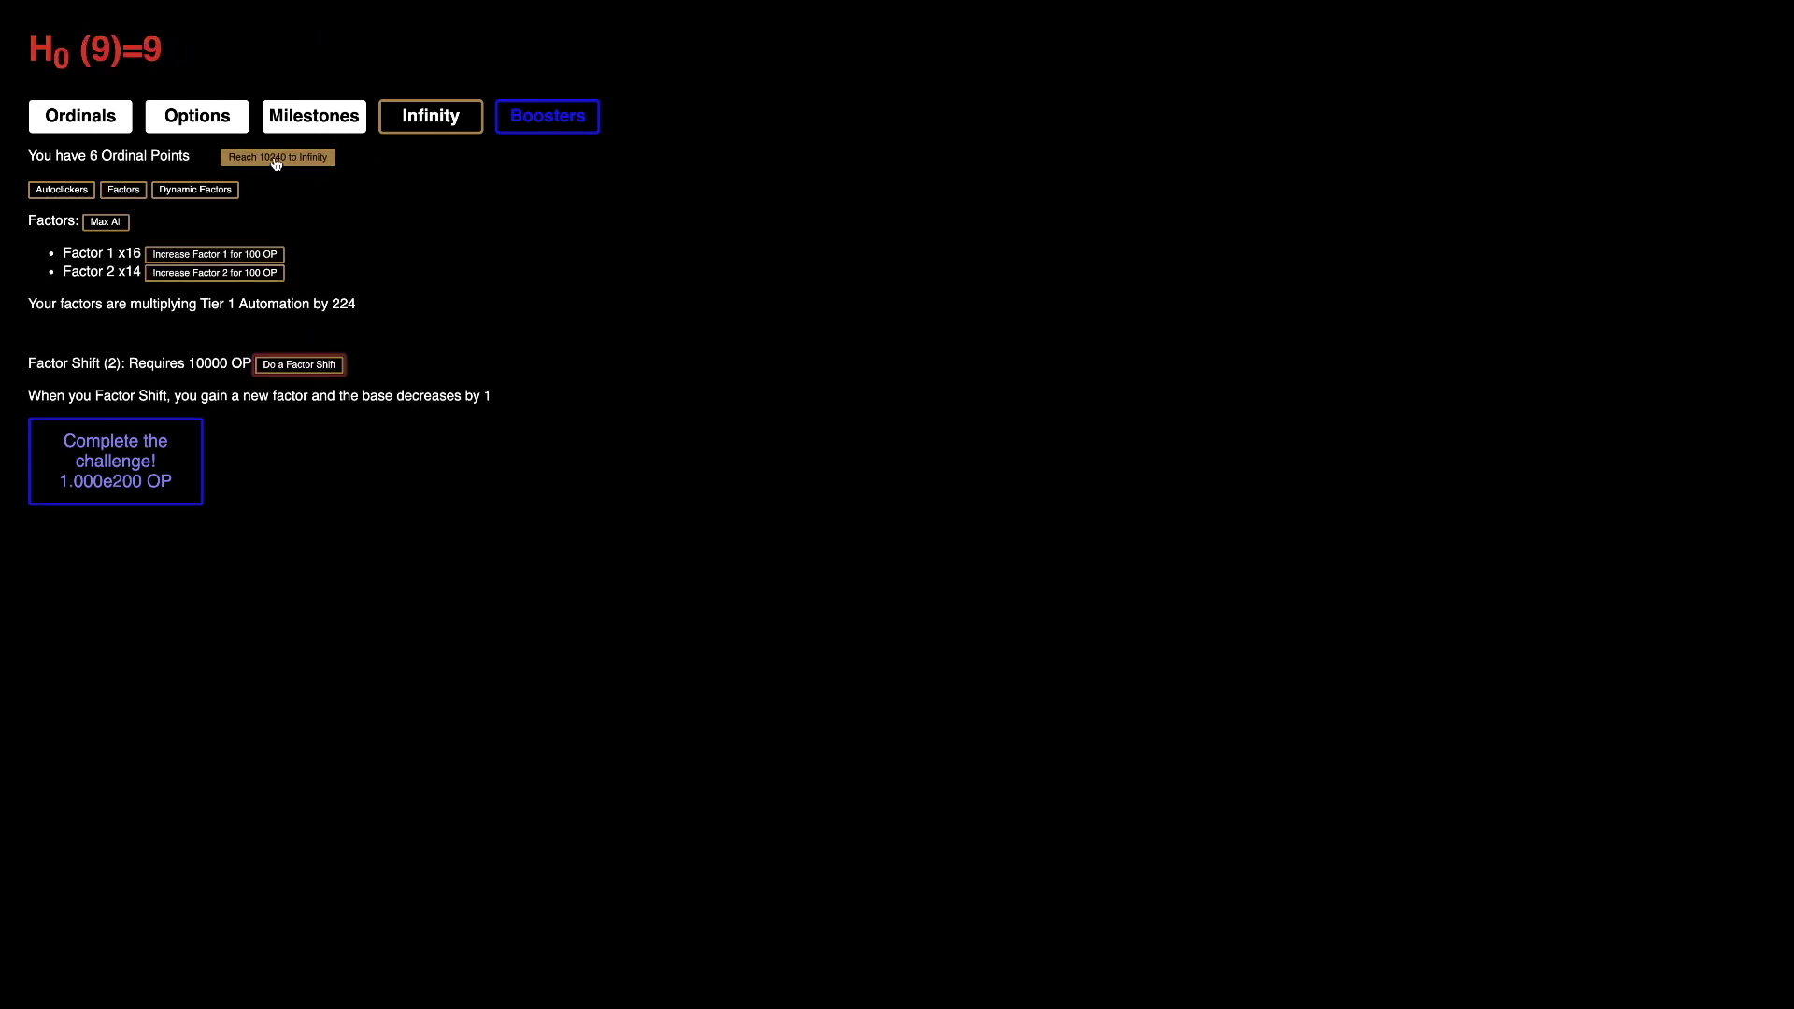
click(275, 157)
click(299, 365)
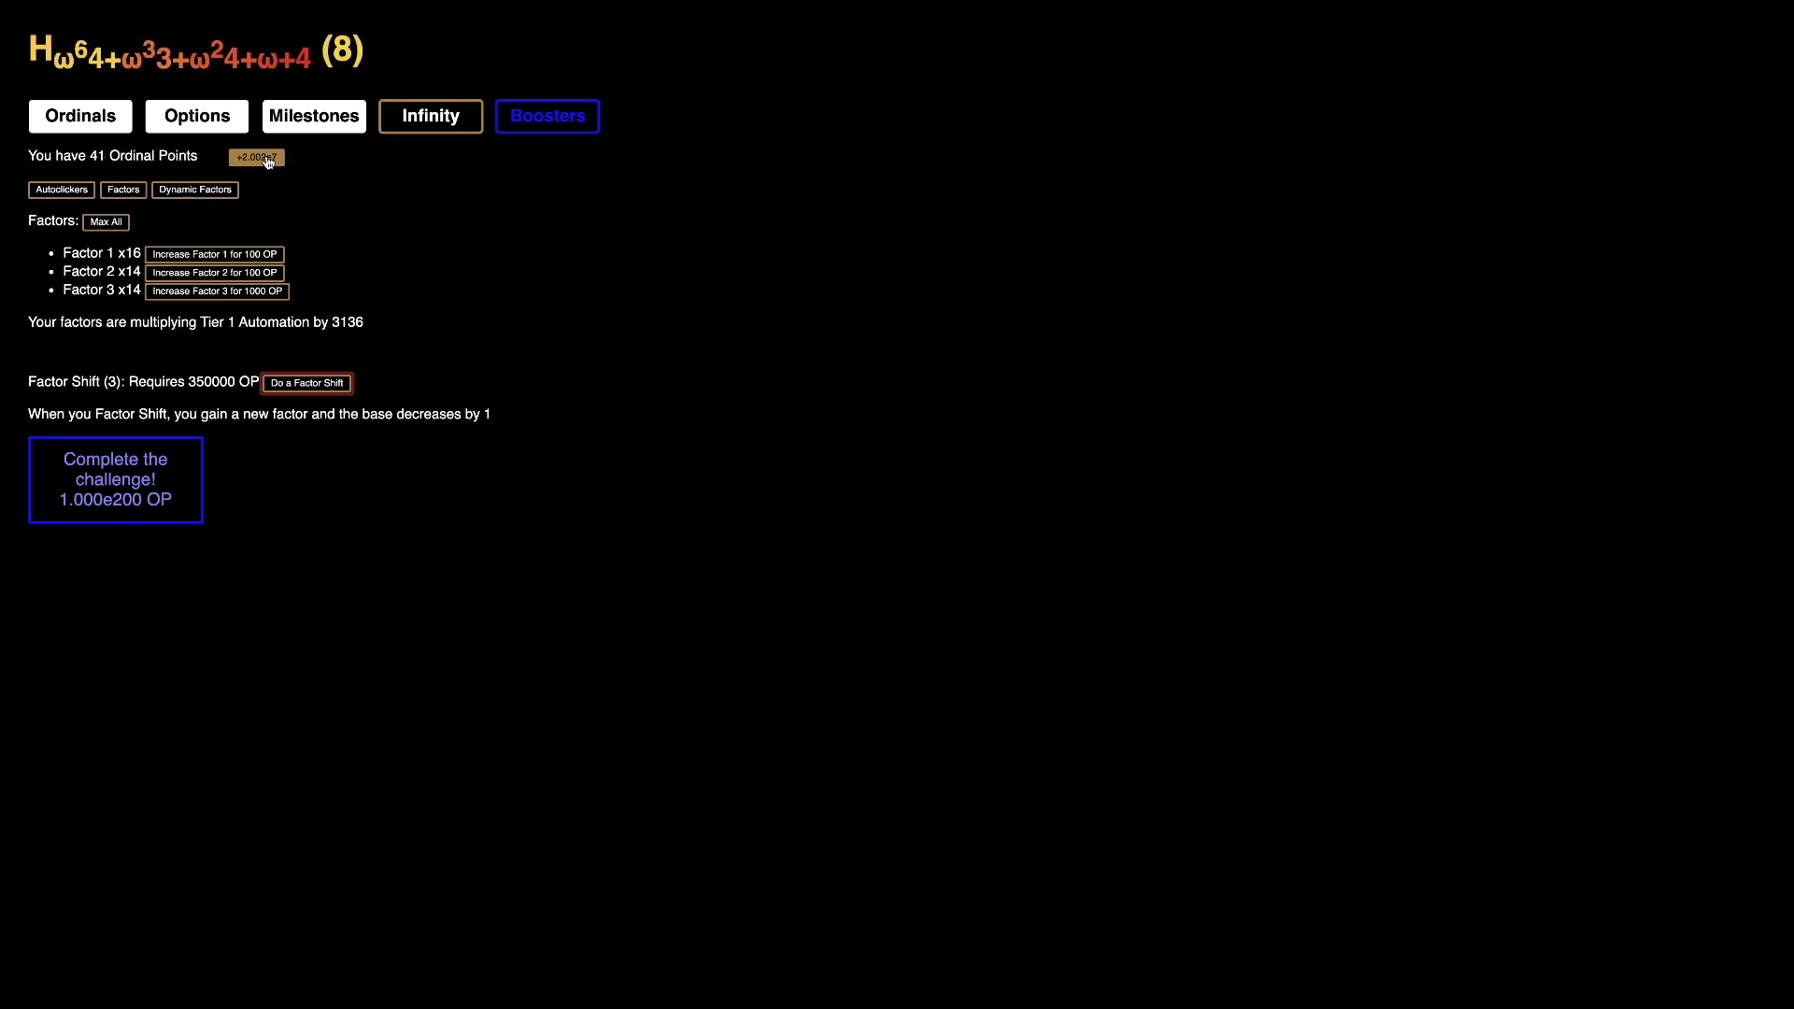
click(321, 379)
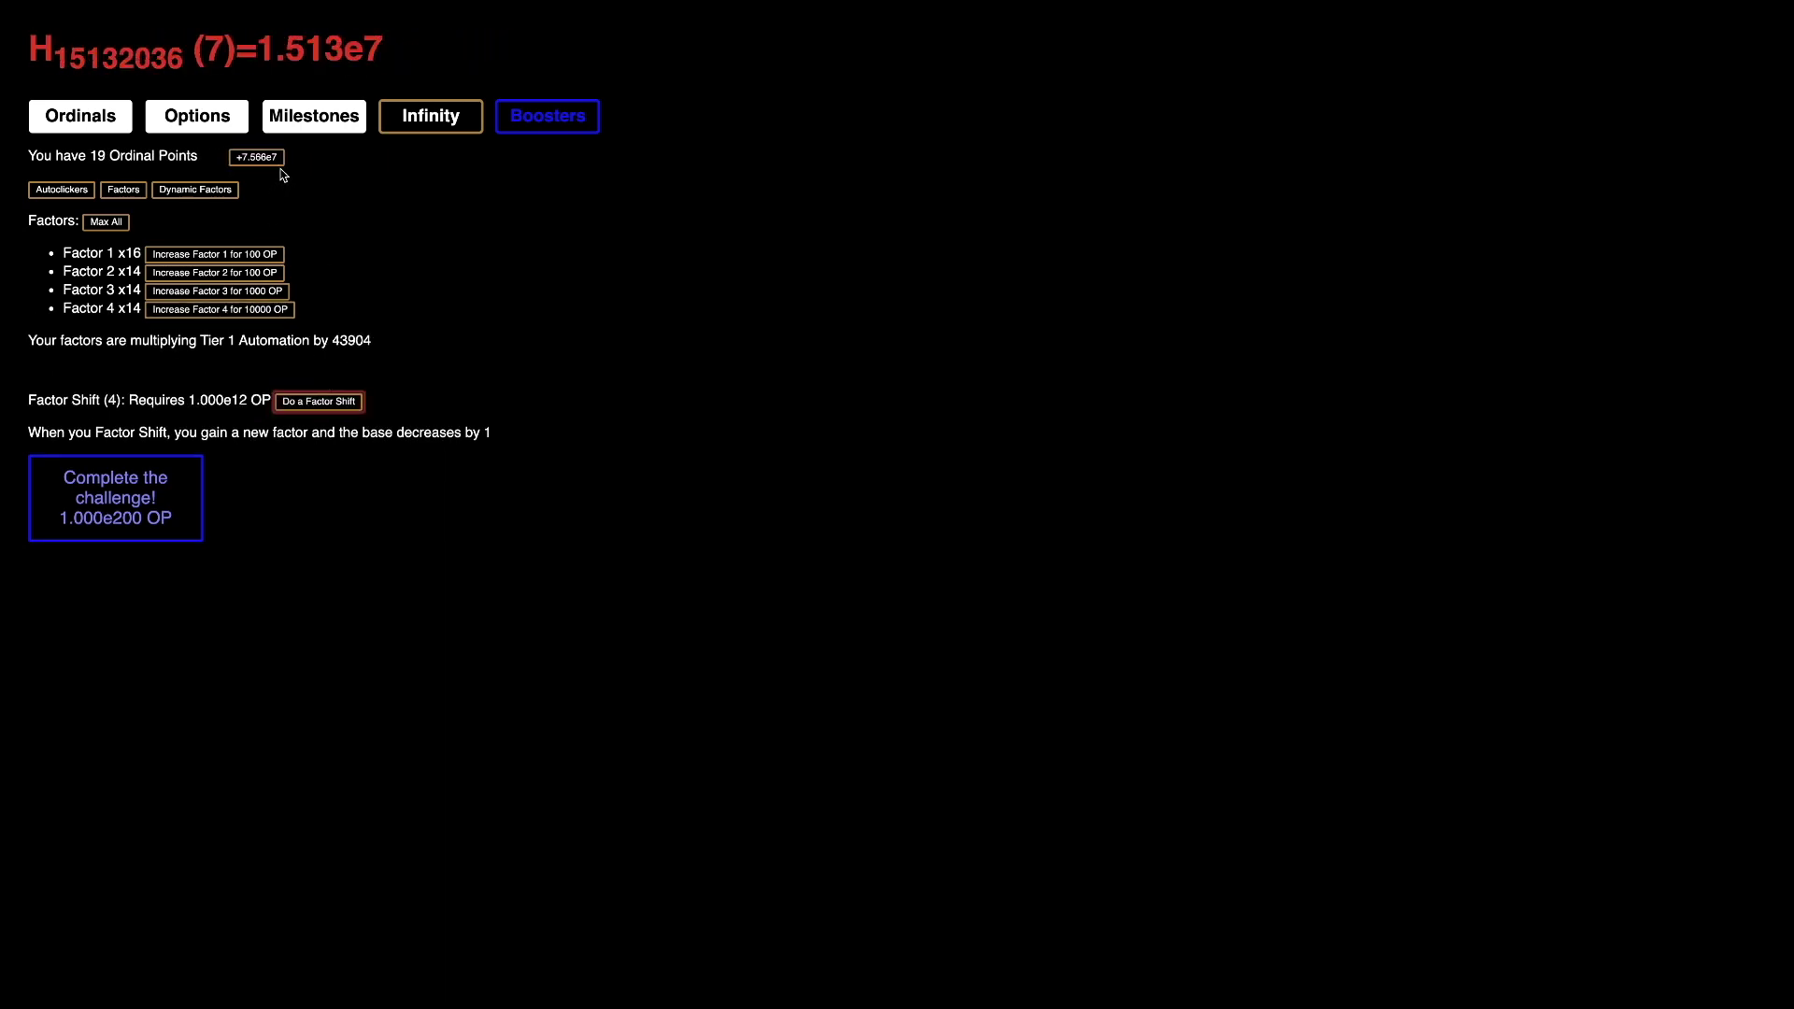
Step: Factor Shift to Factors 5 and 6, collecting OP and maxing all factors
click(277, 163)
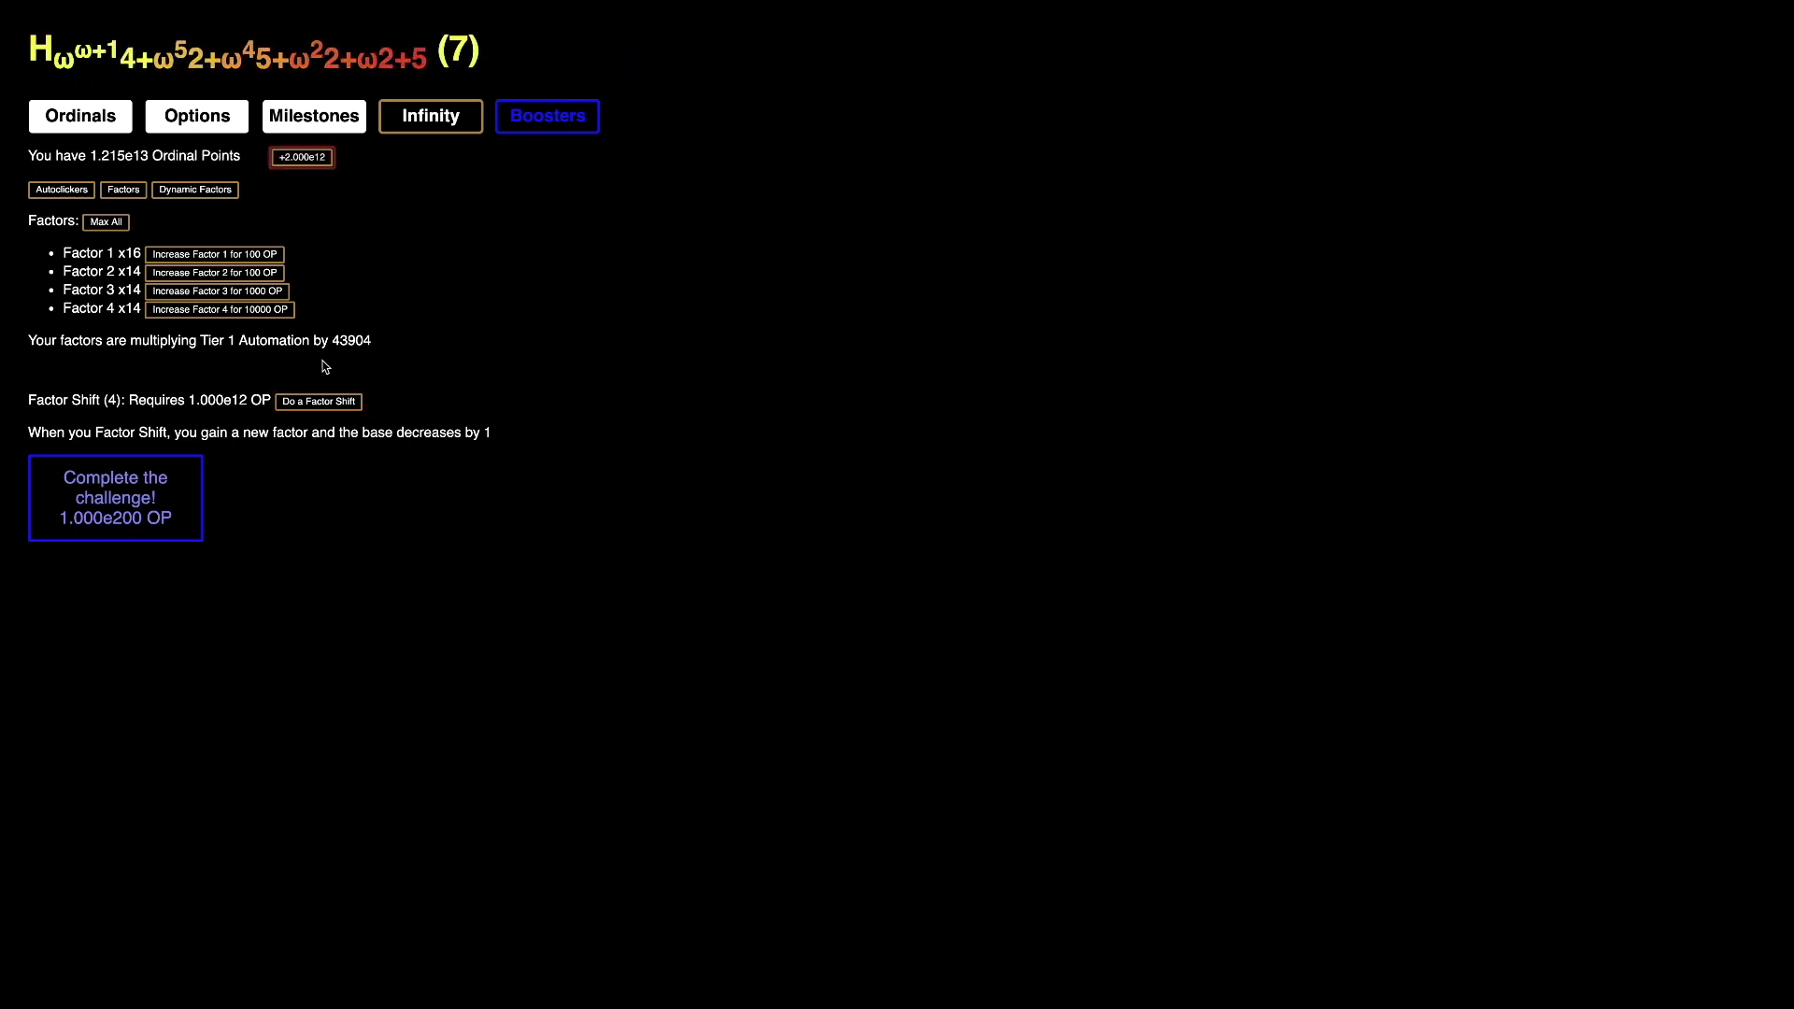
click(320, 401)
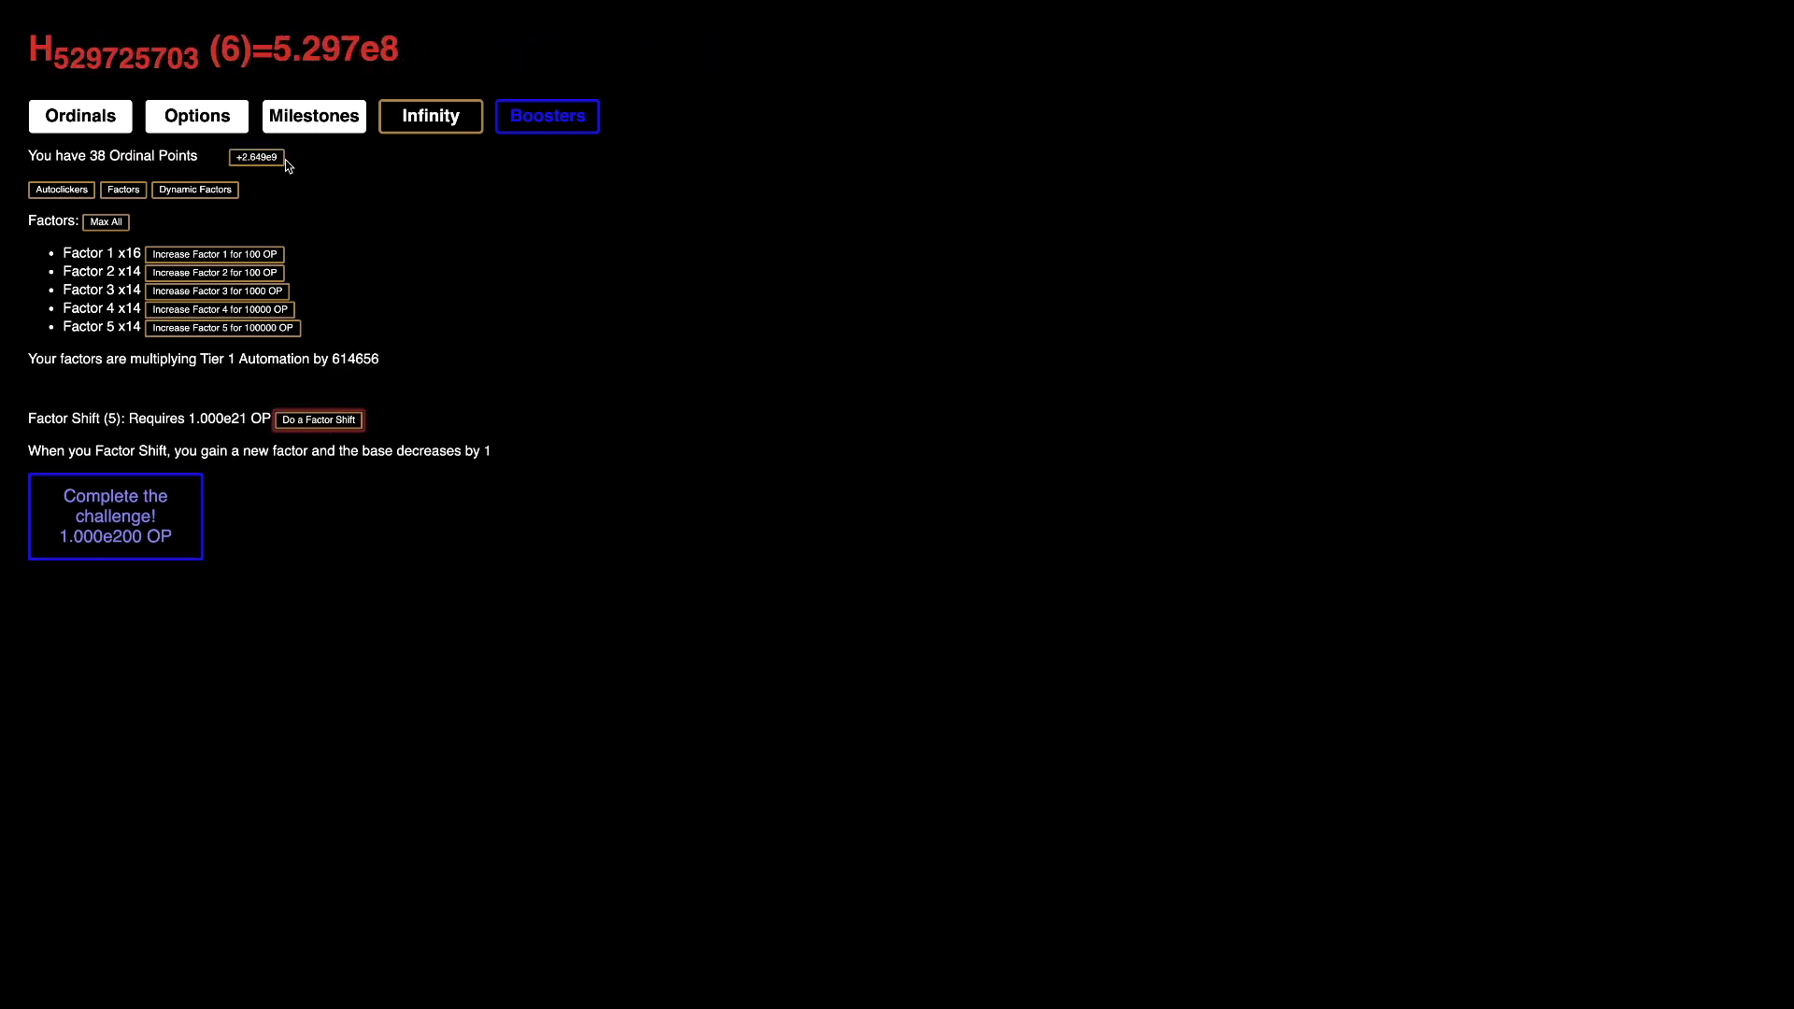
click(285, 162)
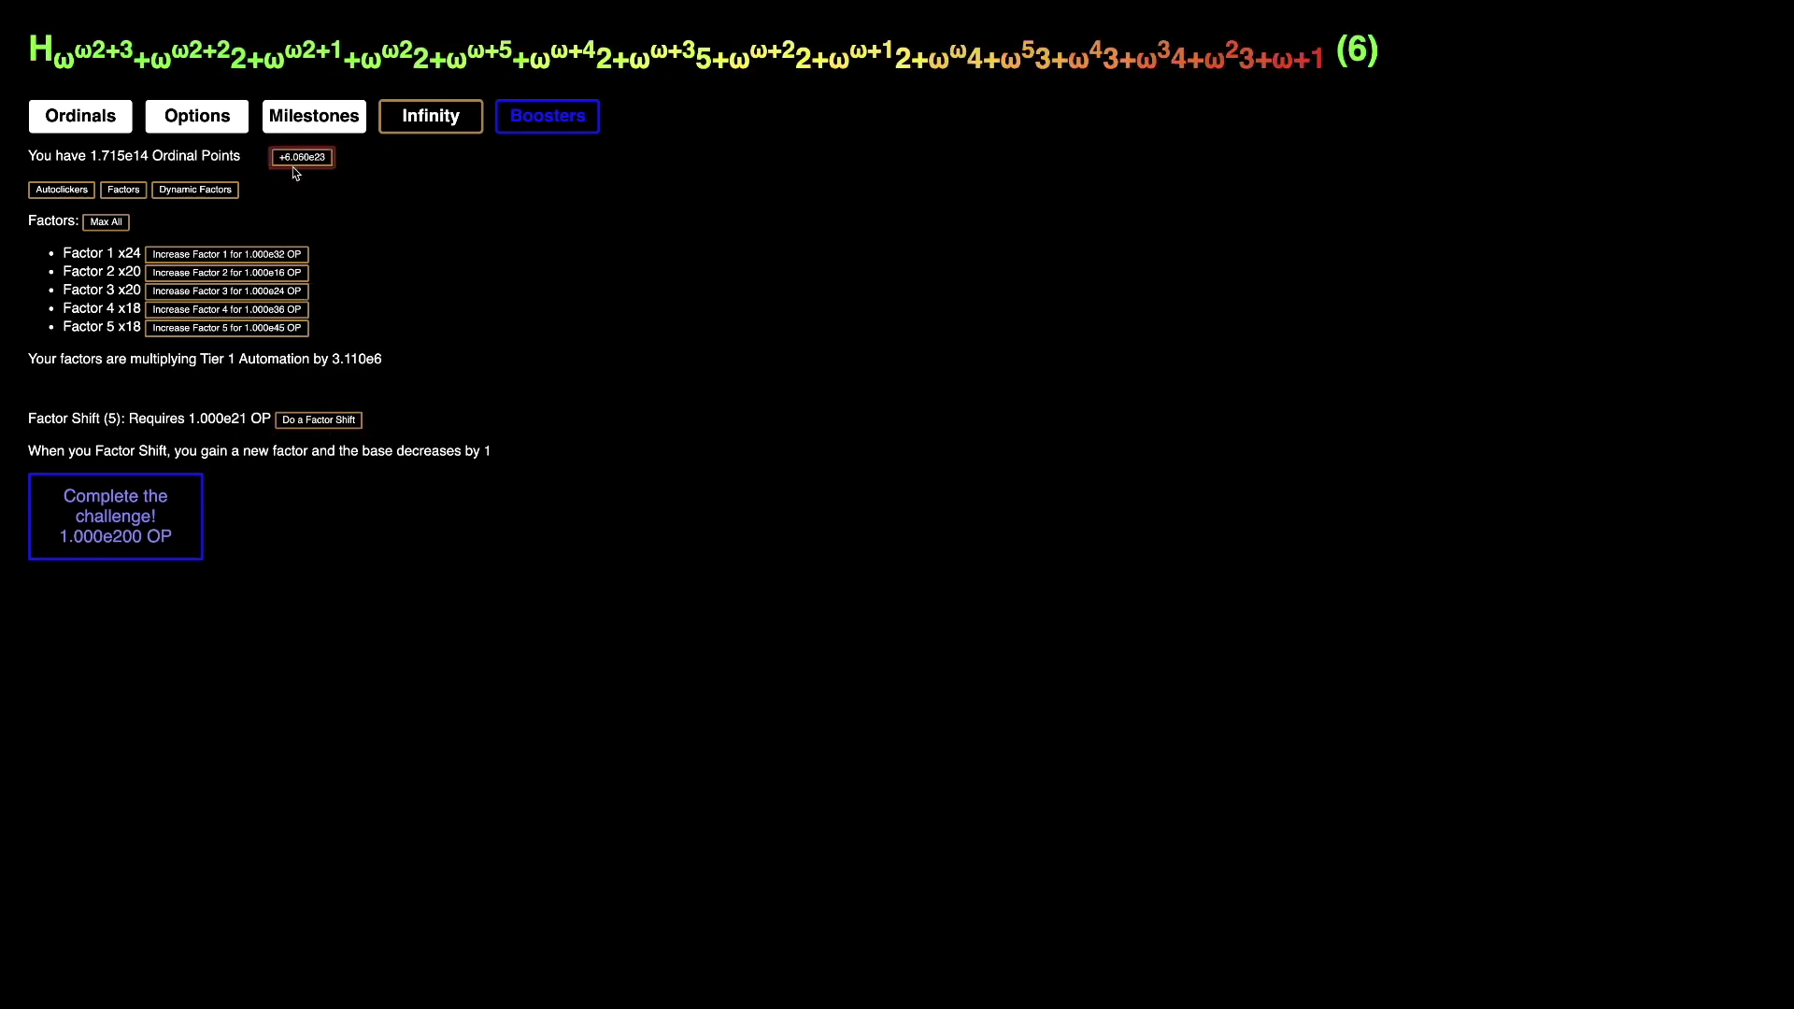
click(302, 157)
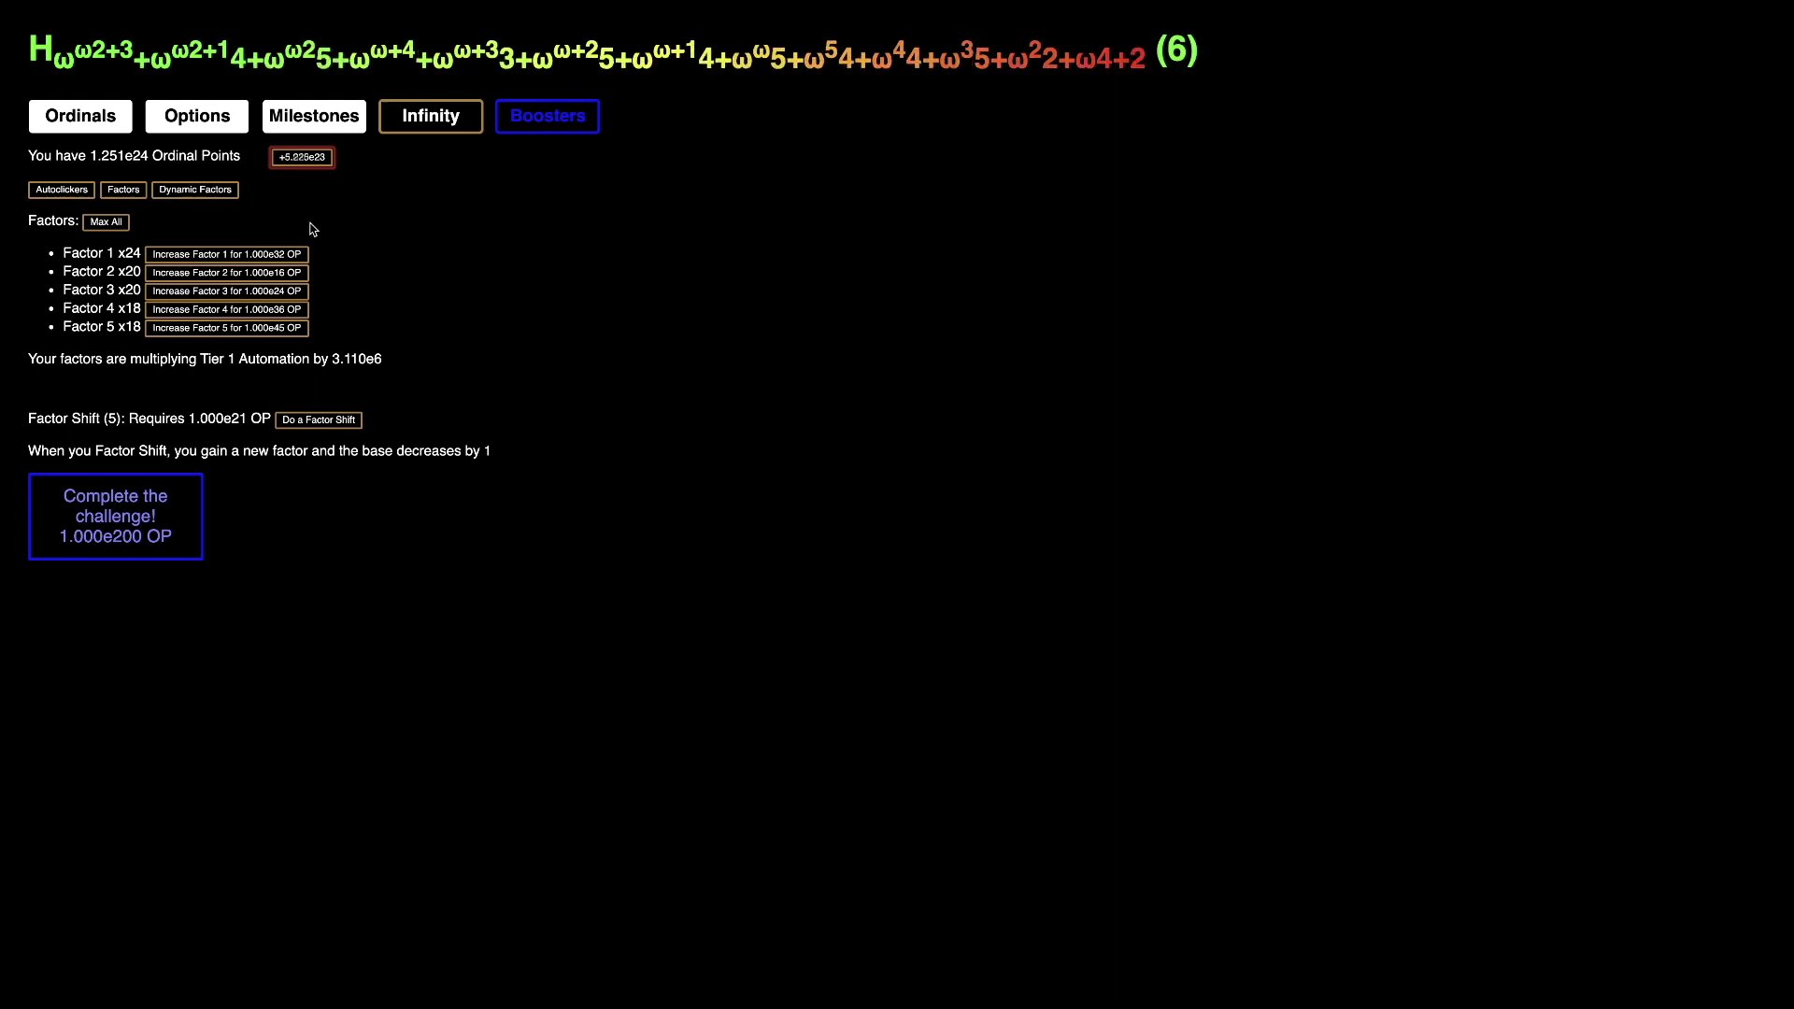
click(325, 420)
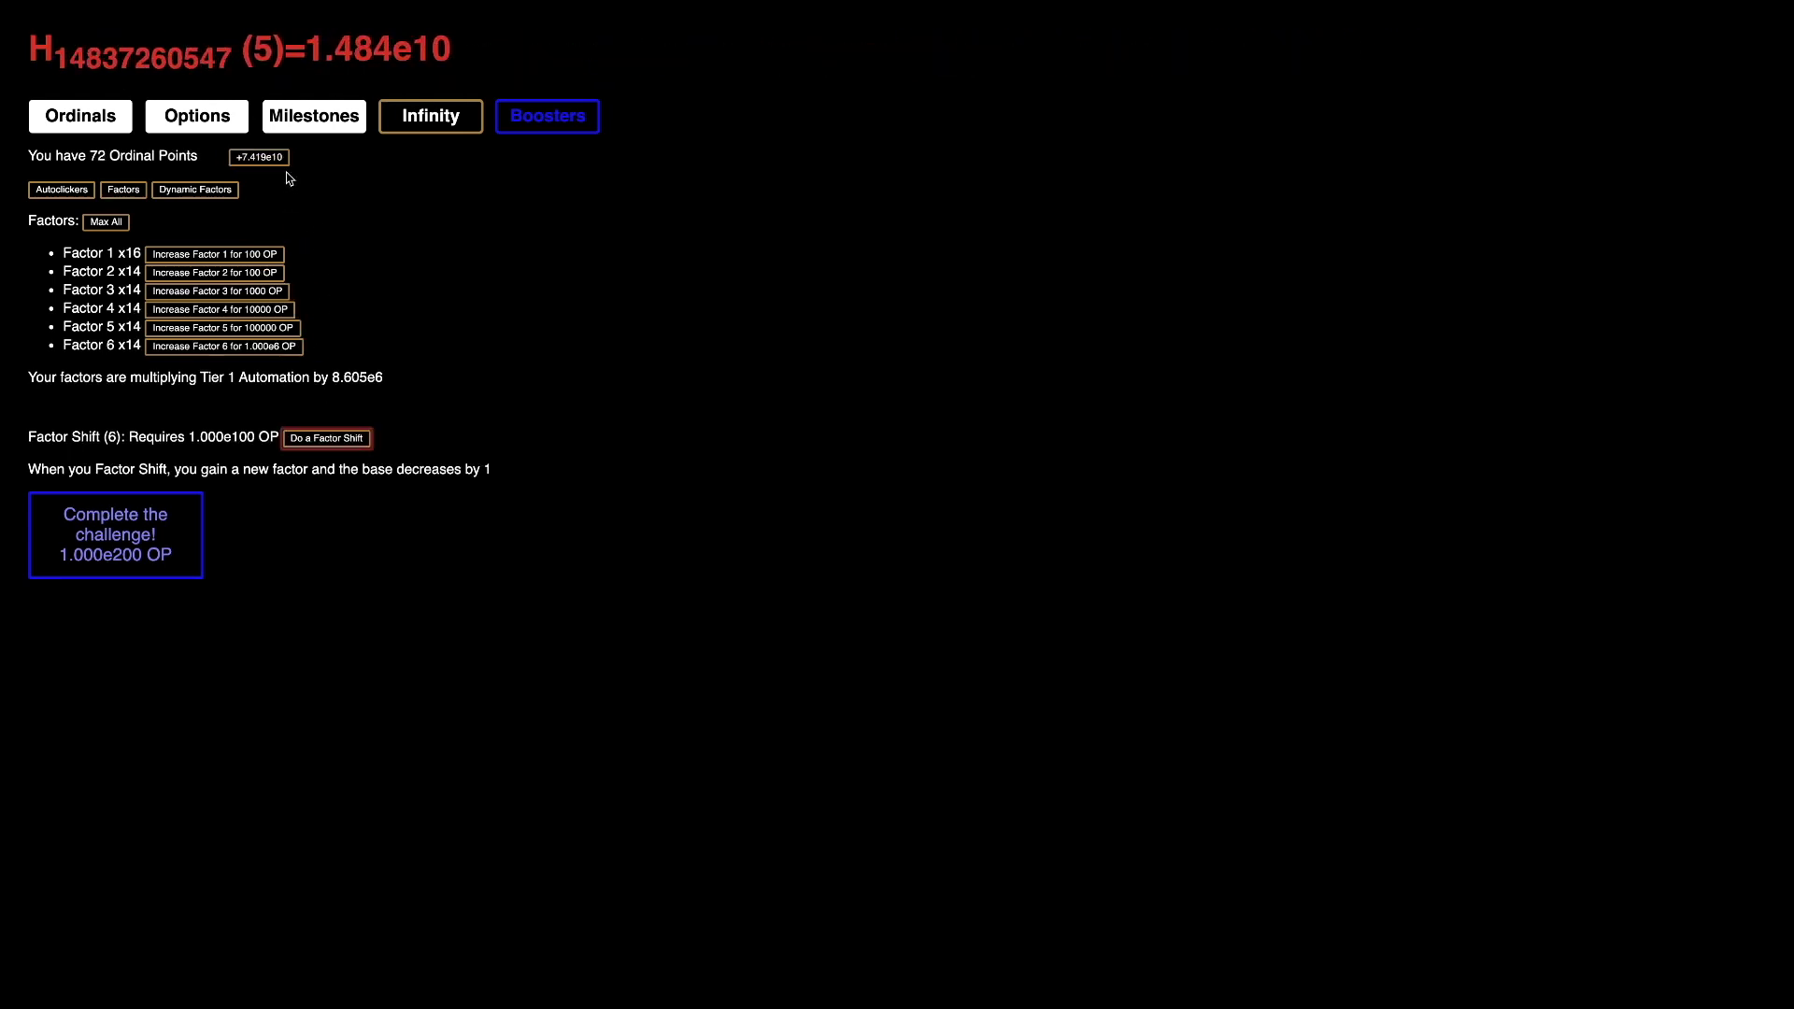
click(273, 158)
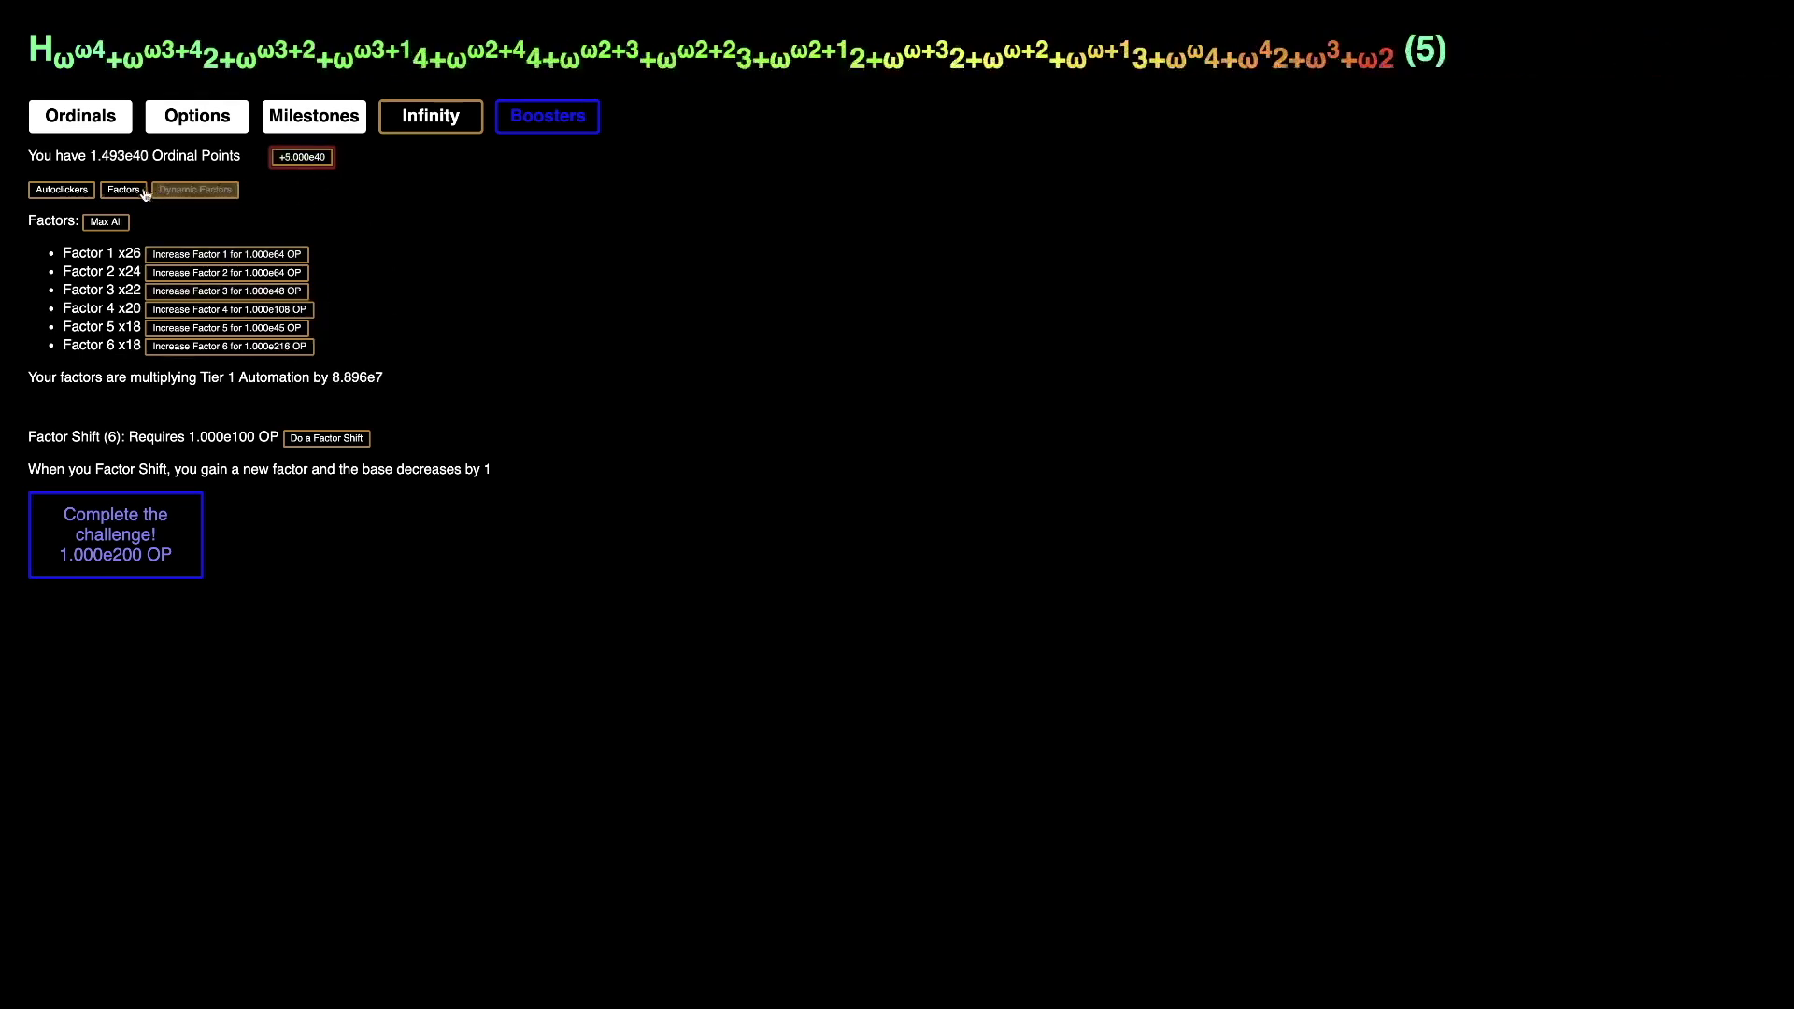
Step: Compare Tier 1 automation, factors and dynamic multiplier views, then view Challenge 3's status
click(70, 191)
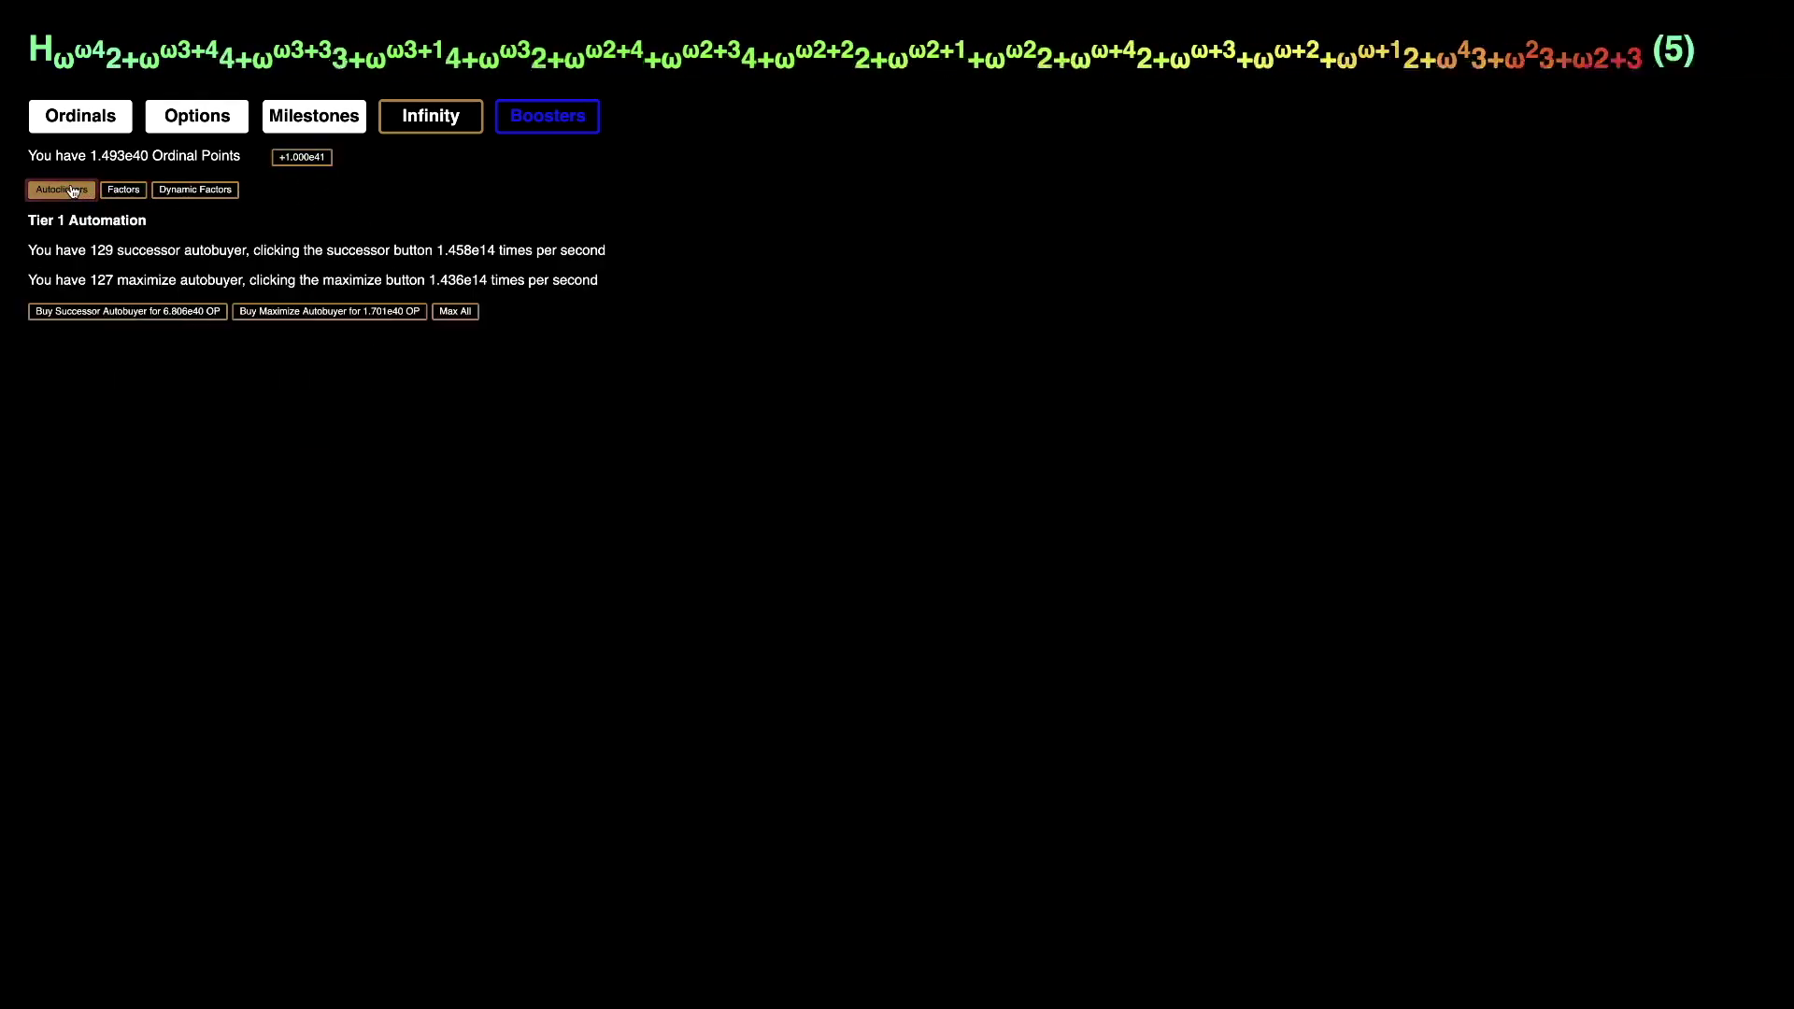
click(122, 189)
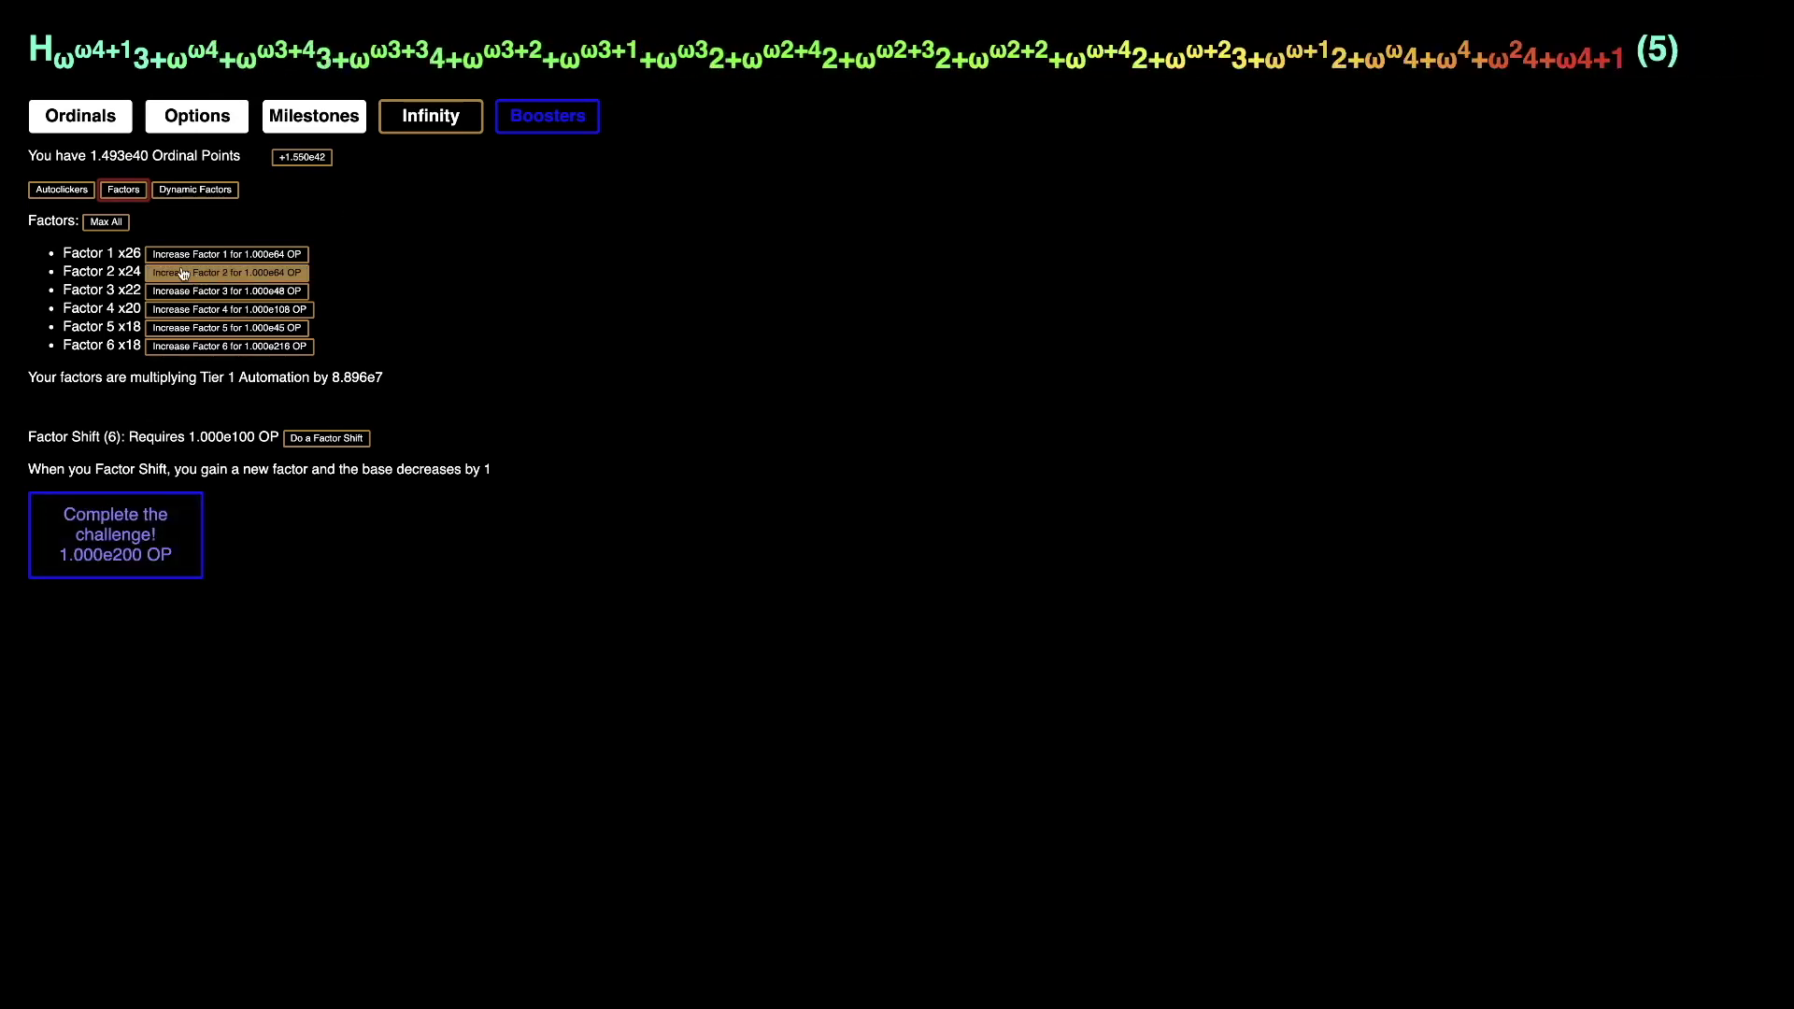
click(163, 195)
click(124, 190)
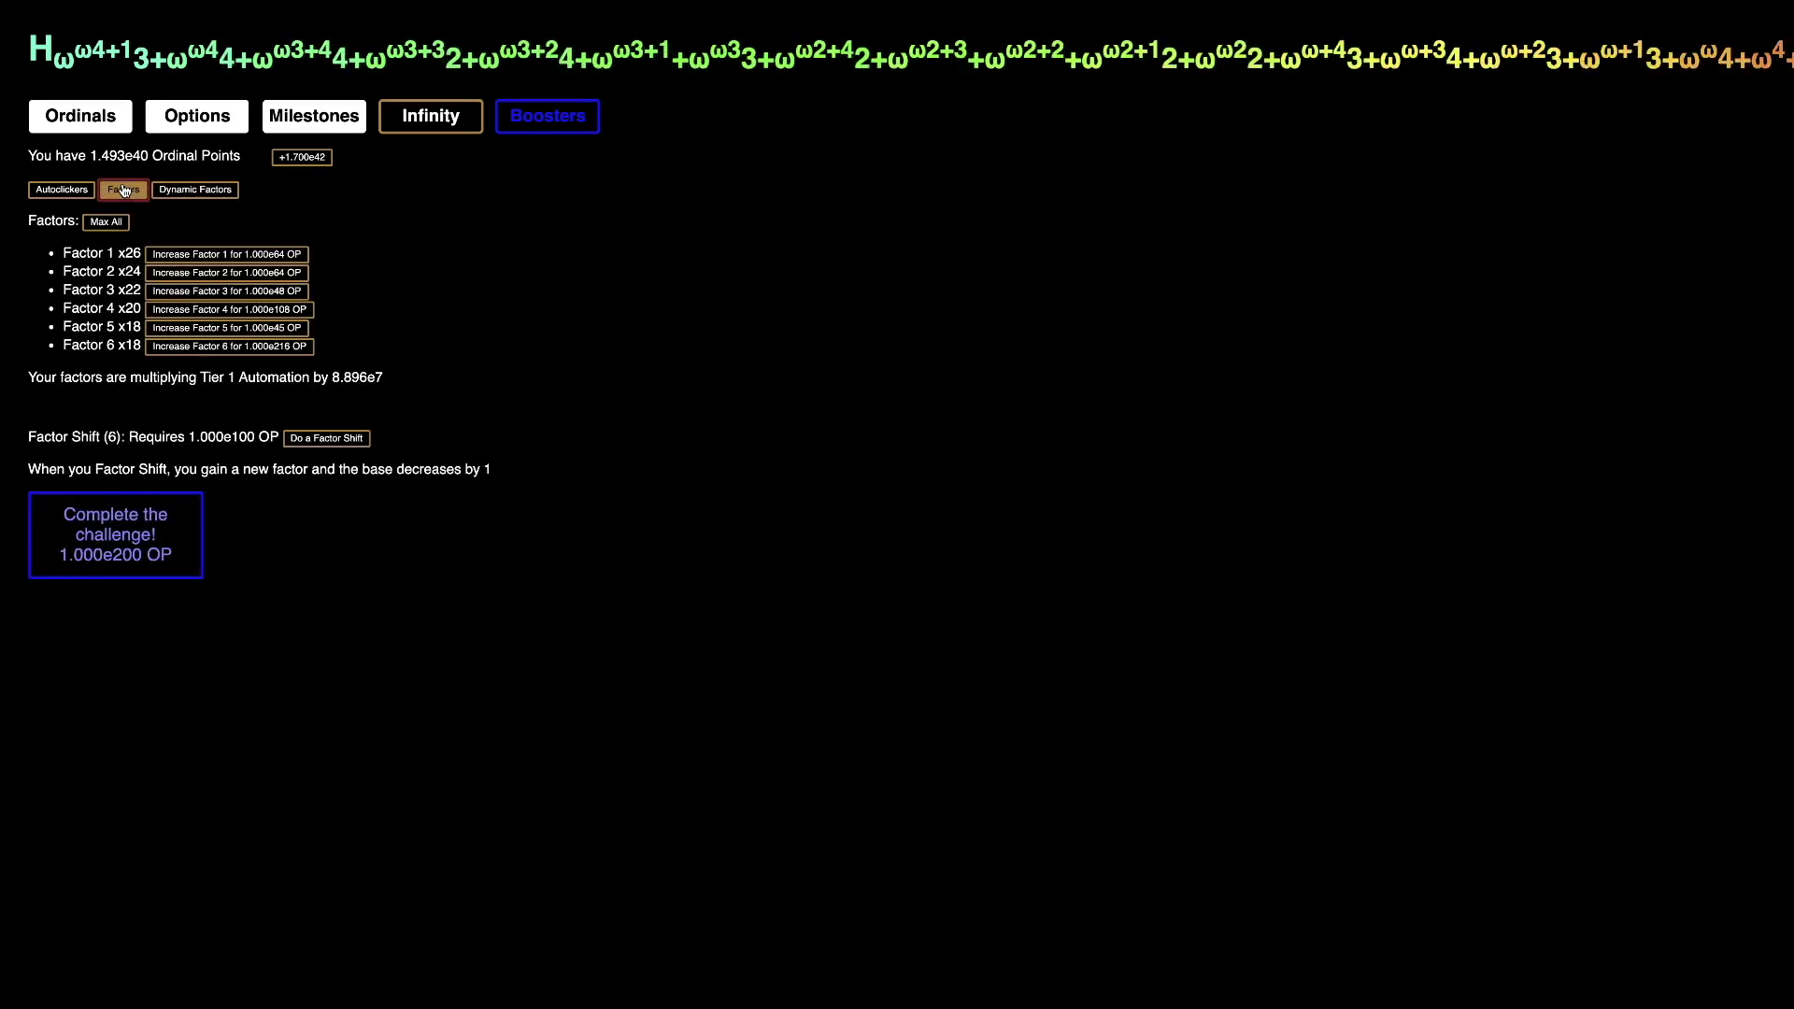
click(63, 189)
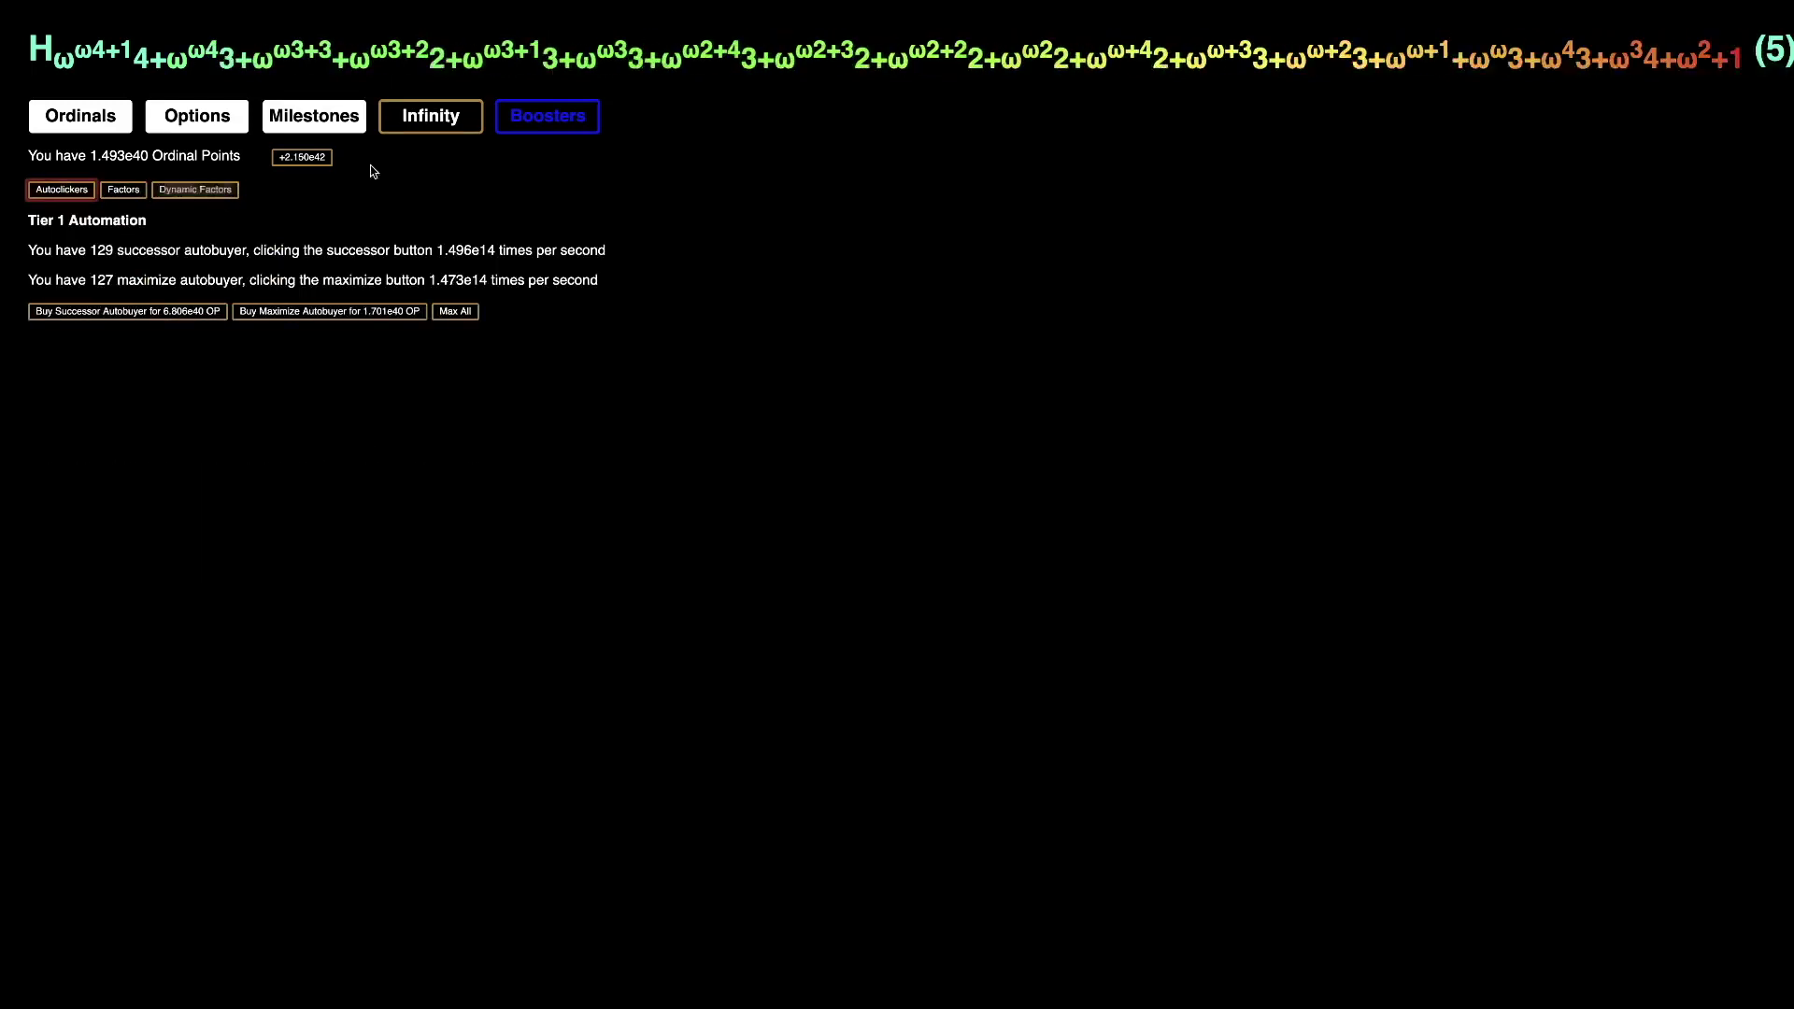
click(211, 192)
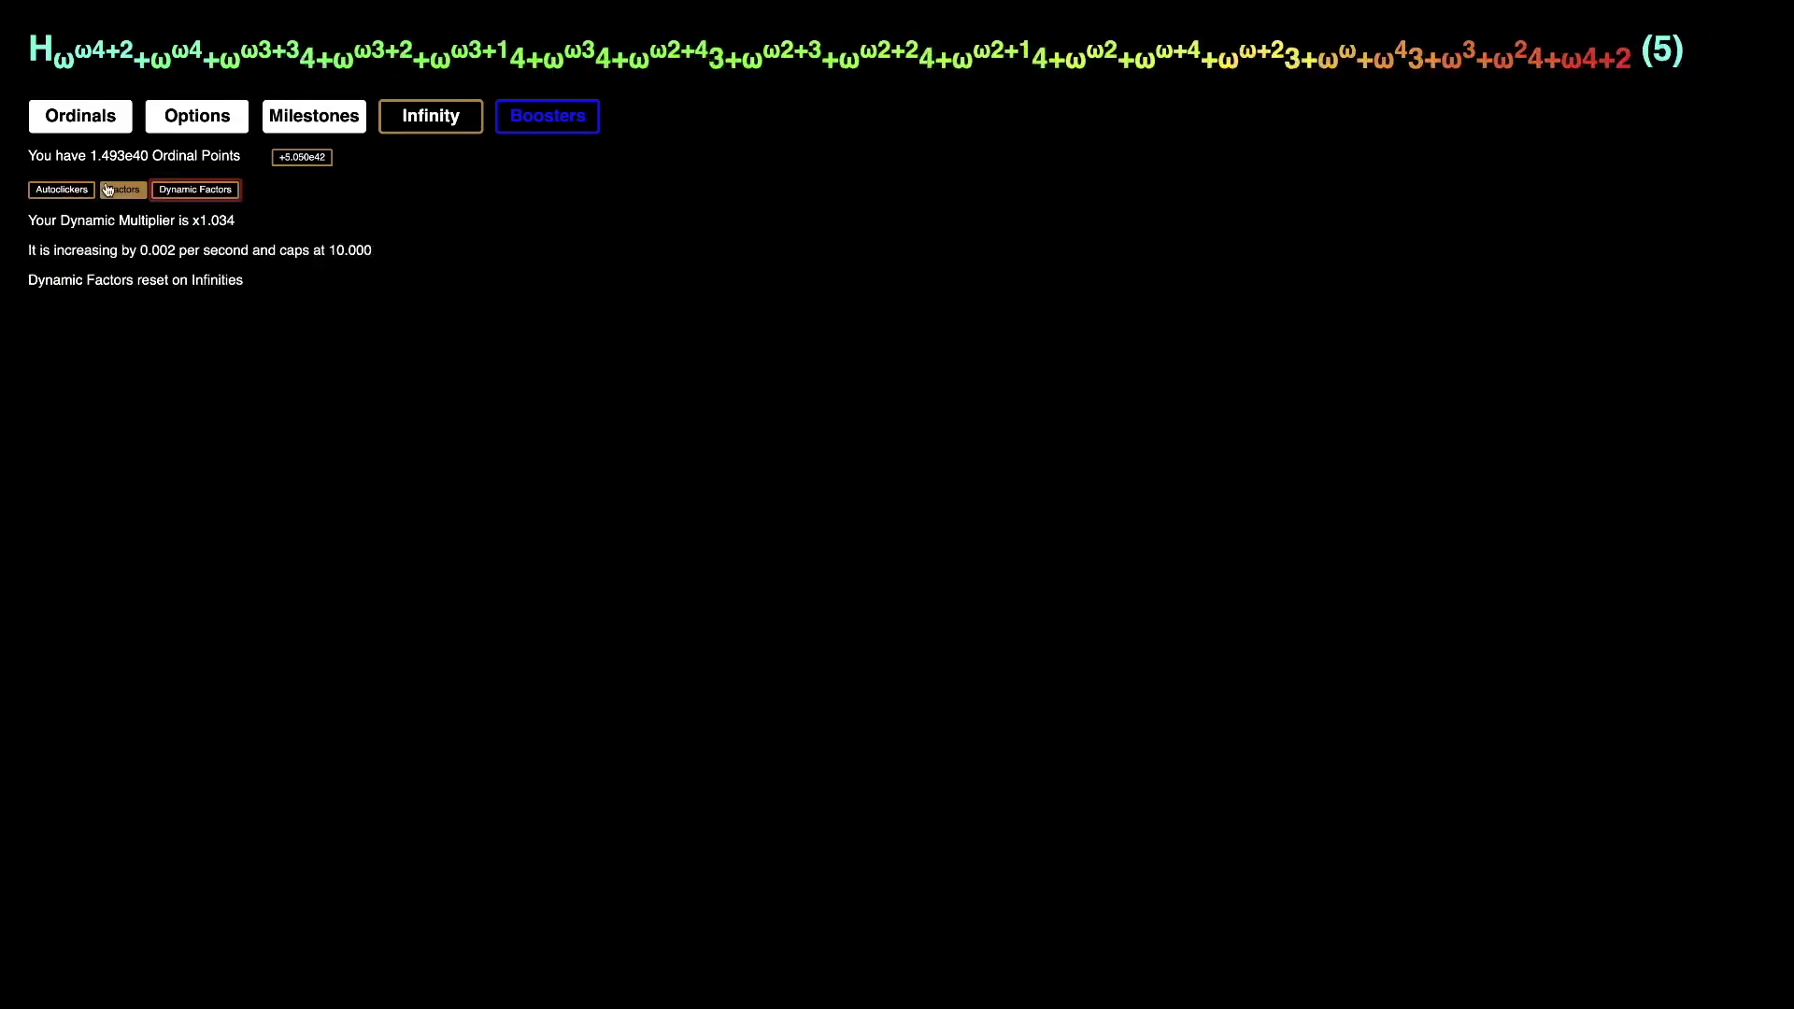
click(124, 190)
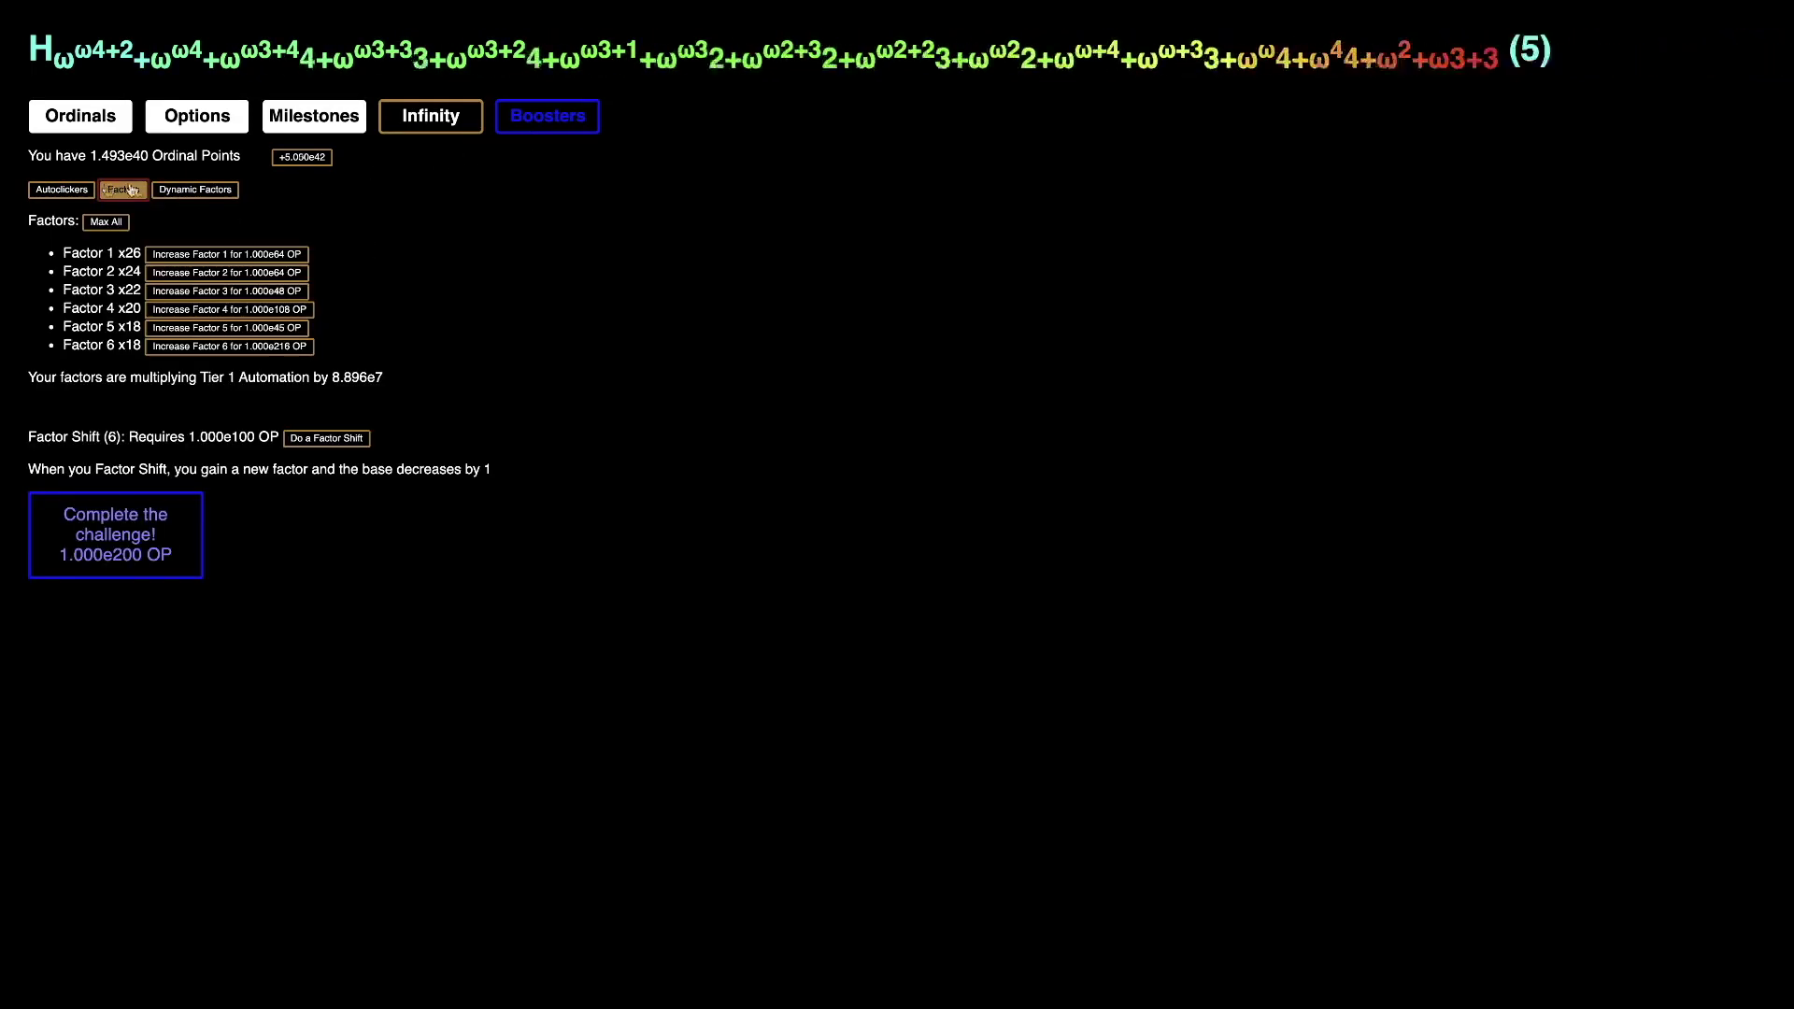
click(180, 193)
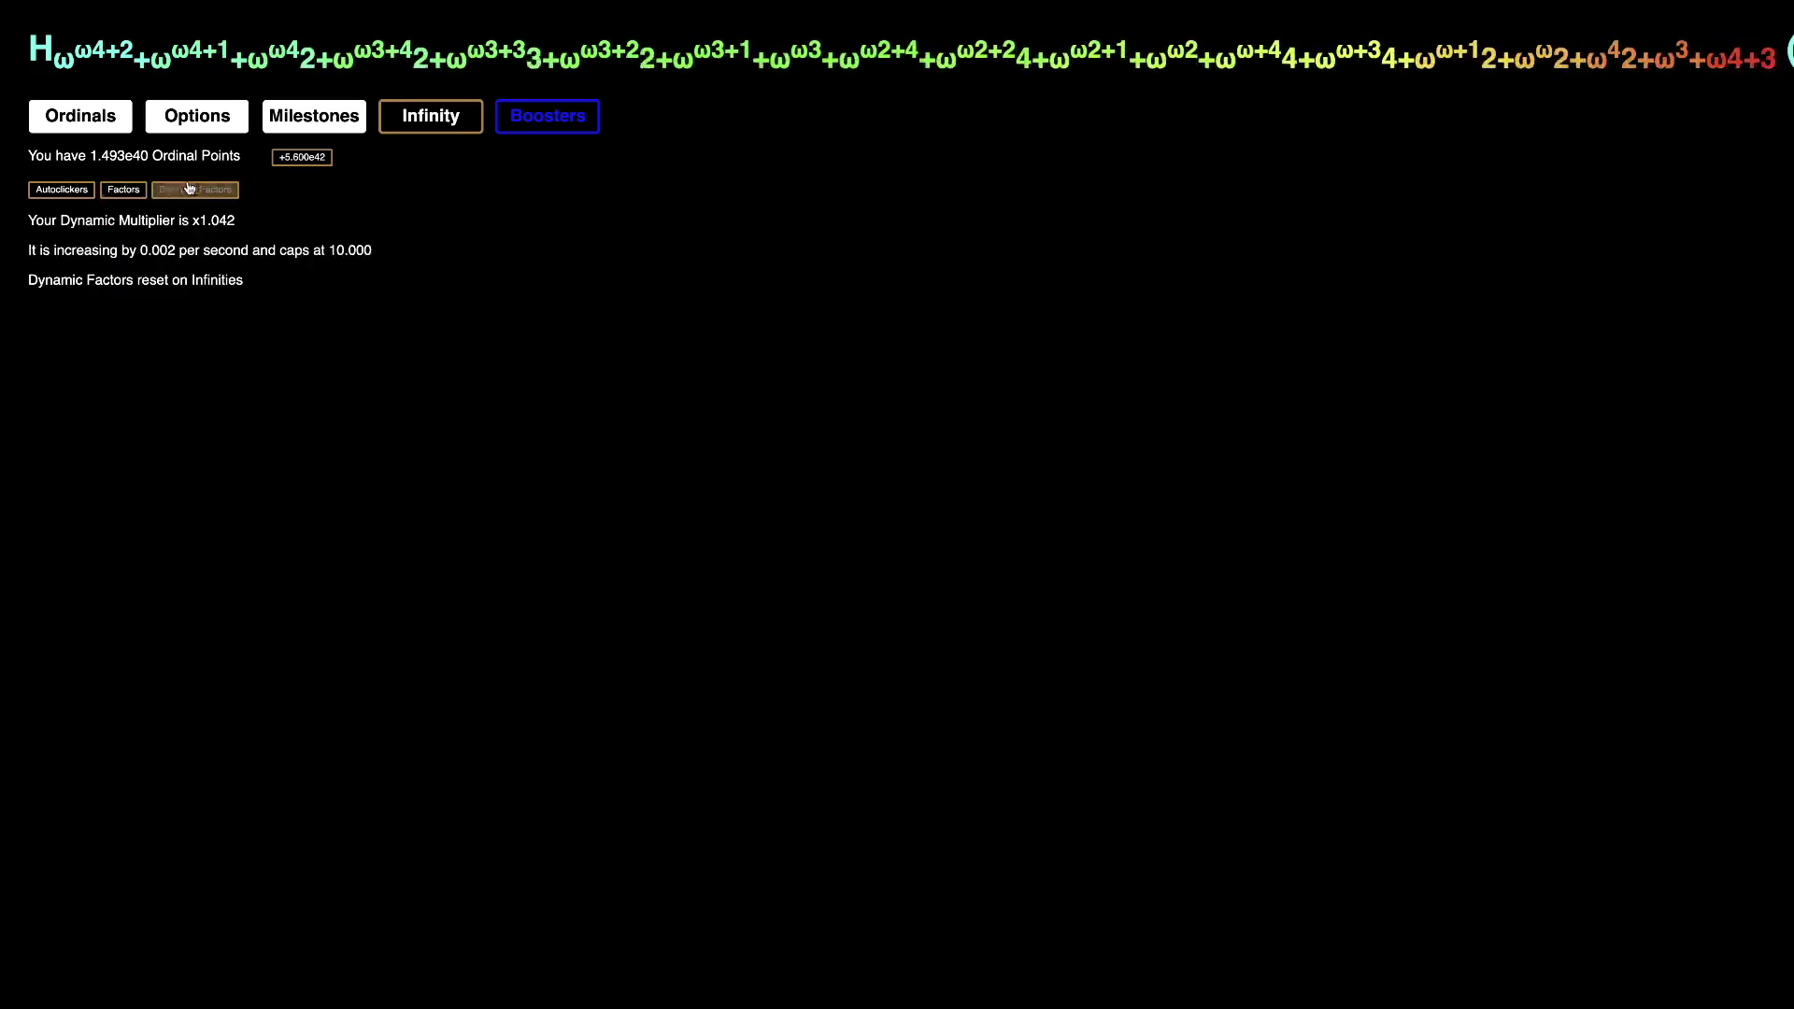
click(123, 191)
click(527, 126)
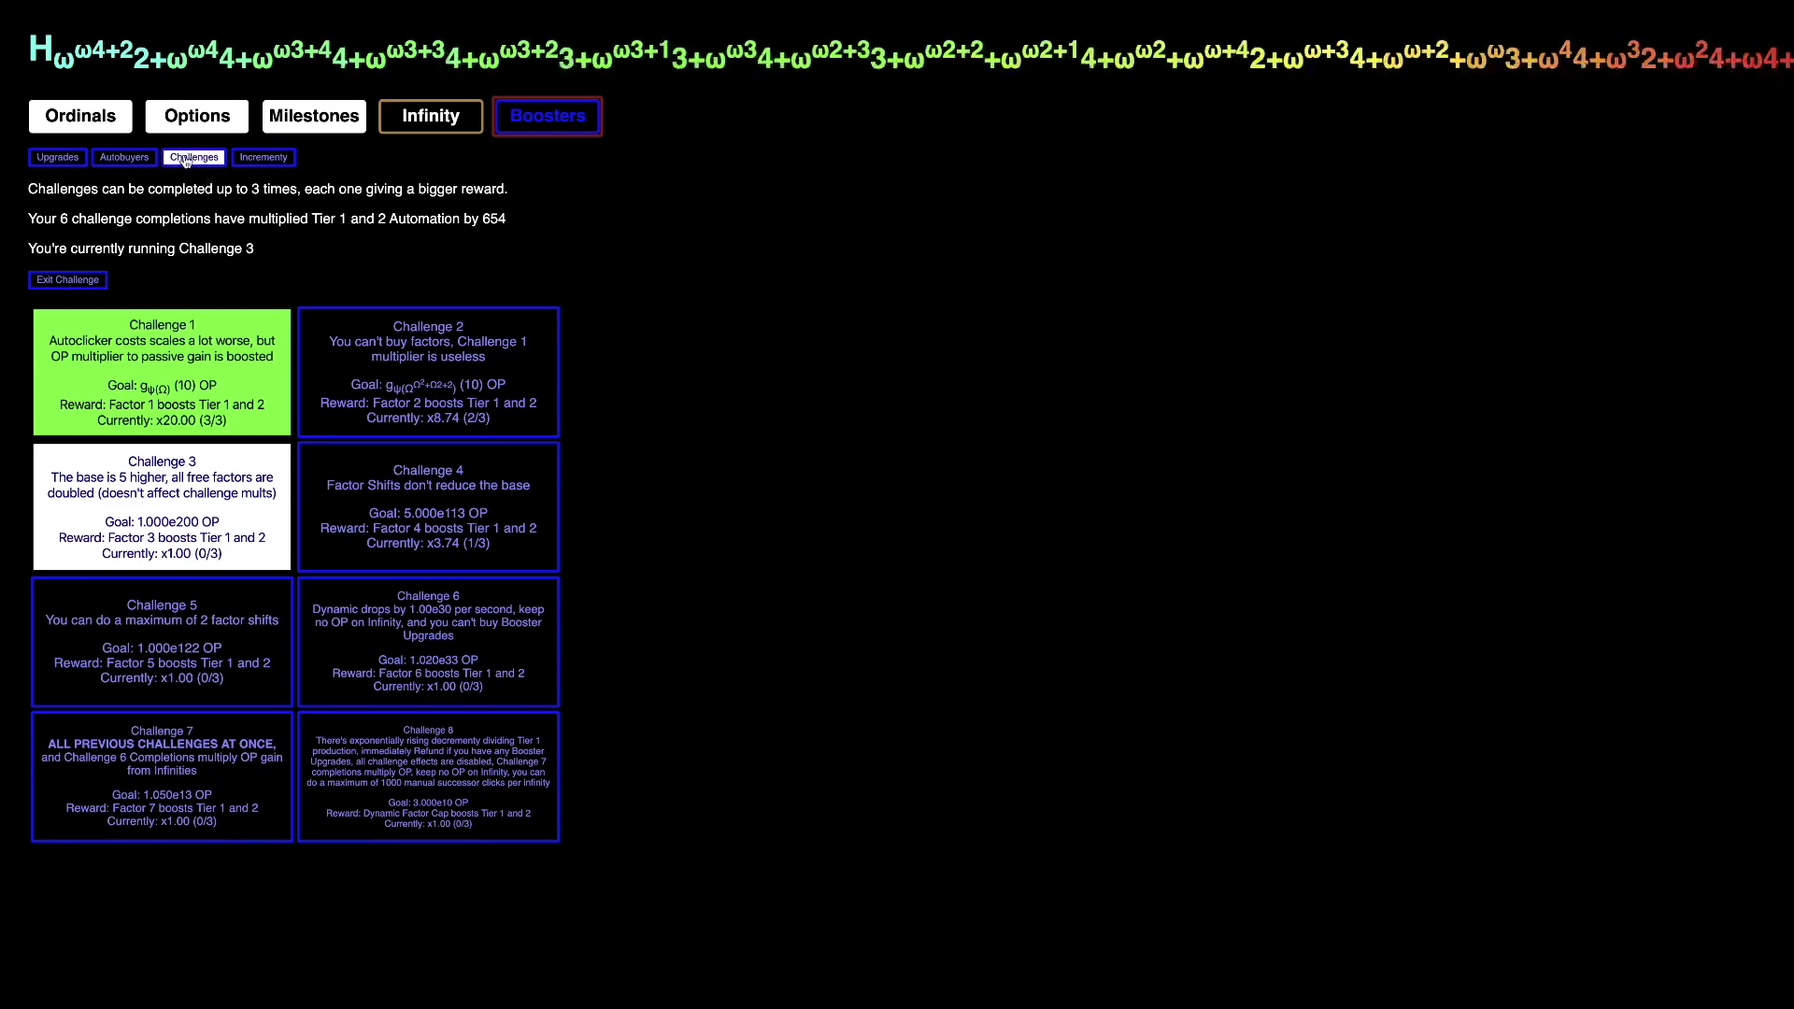
Step: Check booster autobuyers, challenges and upgrades, alternating with the Infinity factors page
click(123, 158)
click(203, 157)
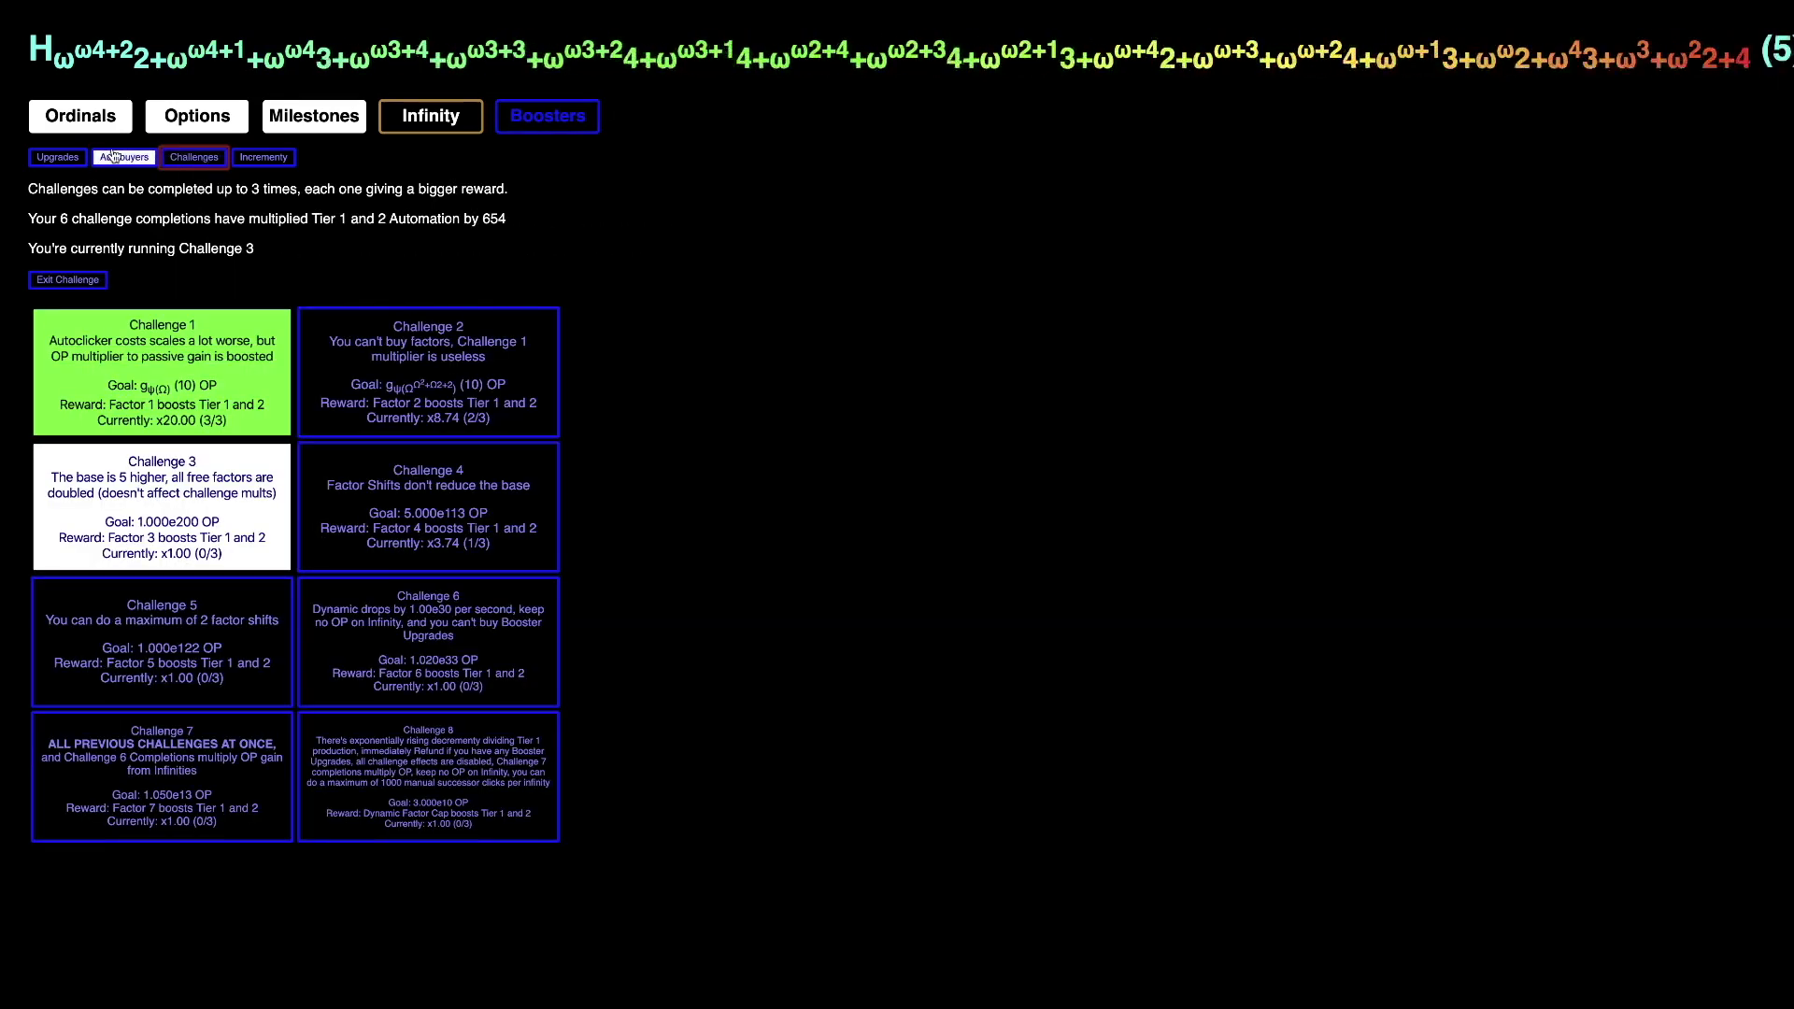
click(58, 157)
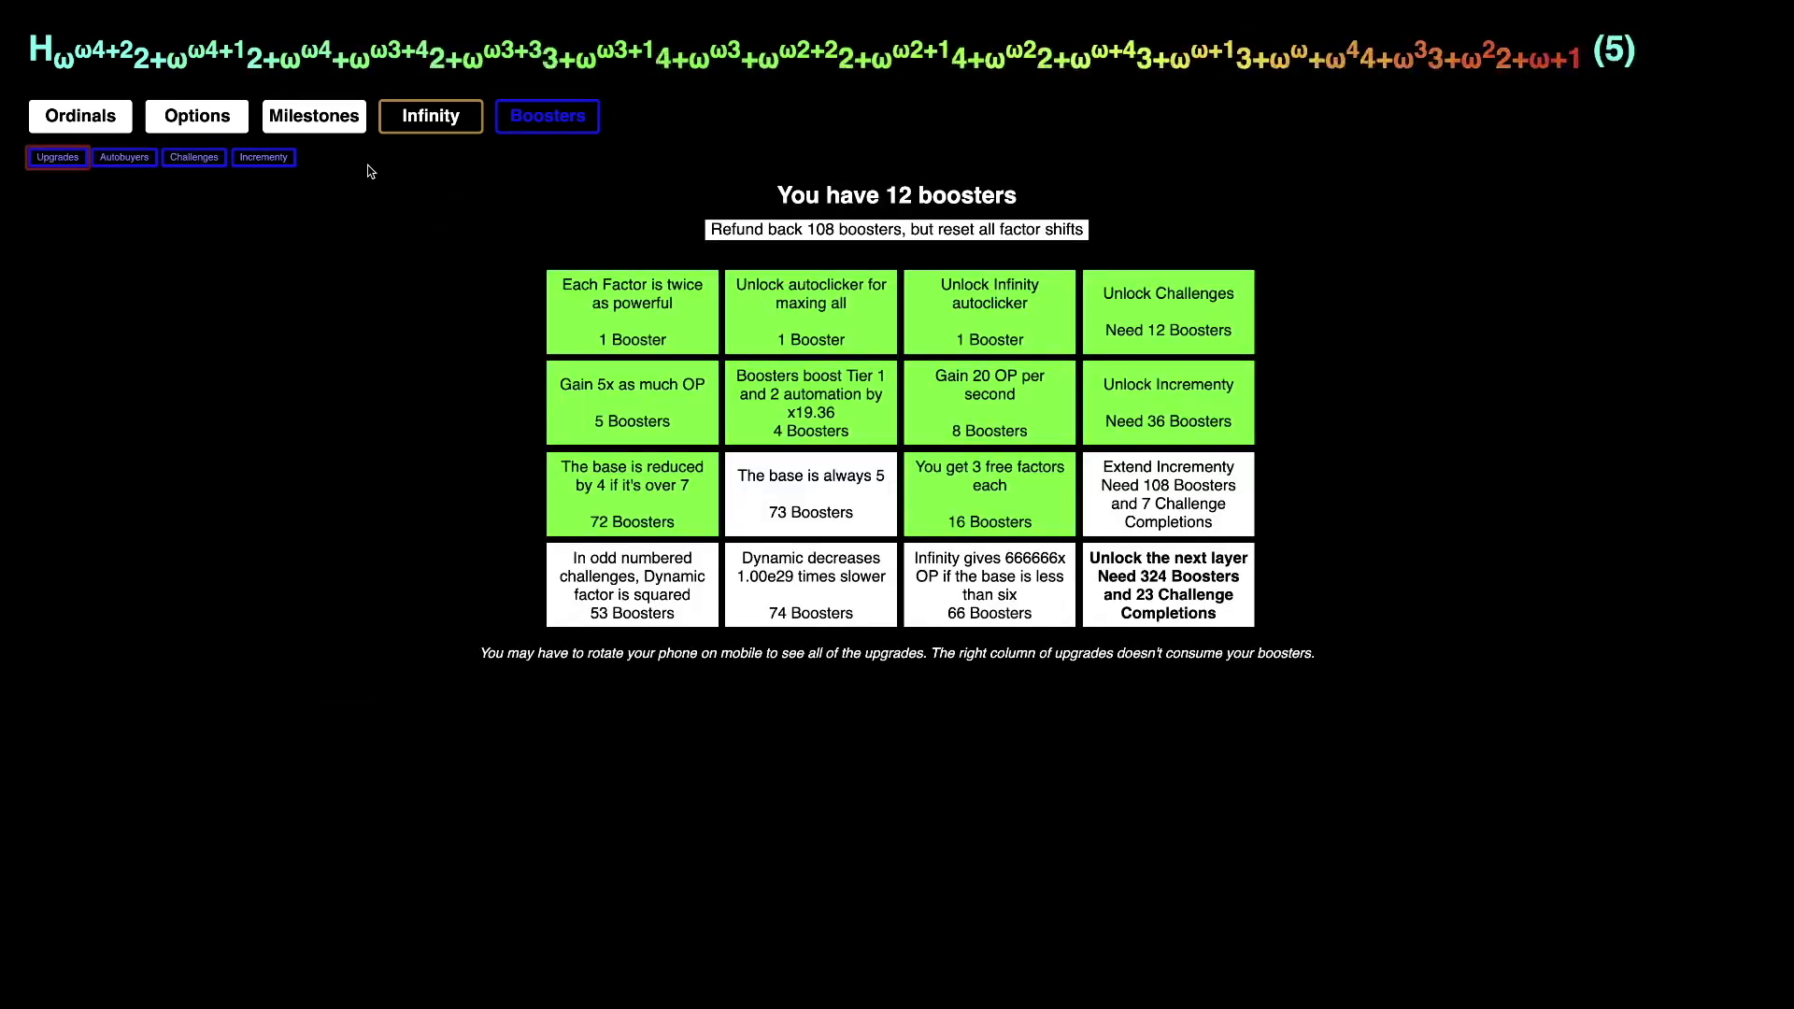
click(446, 118)
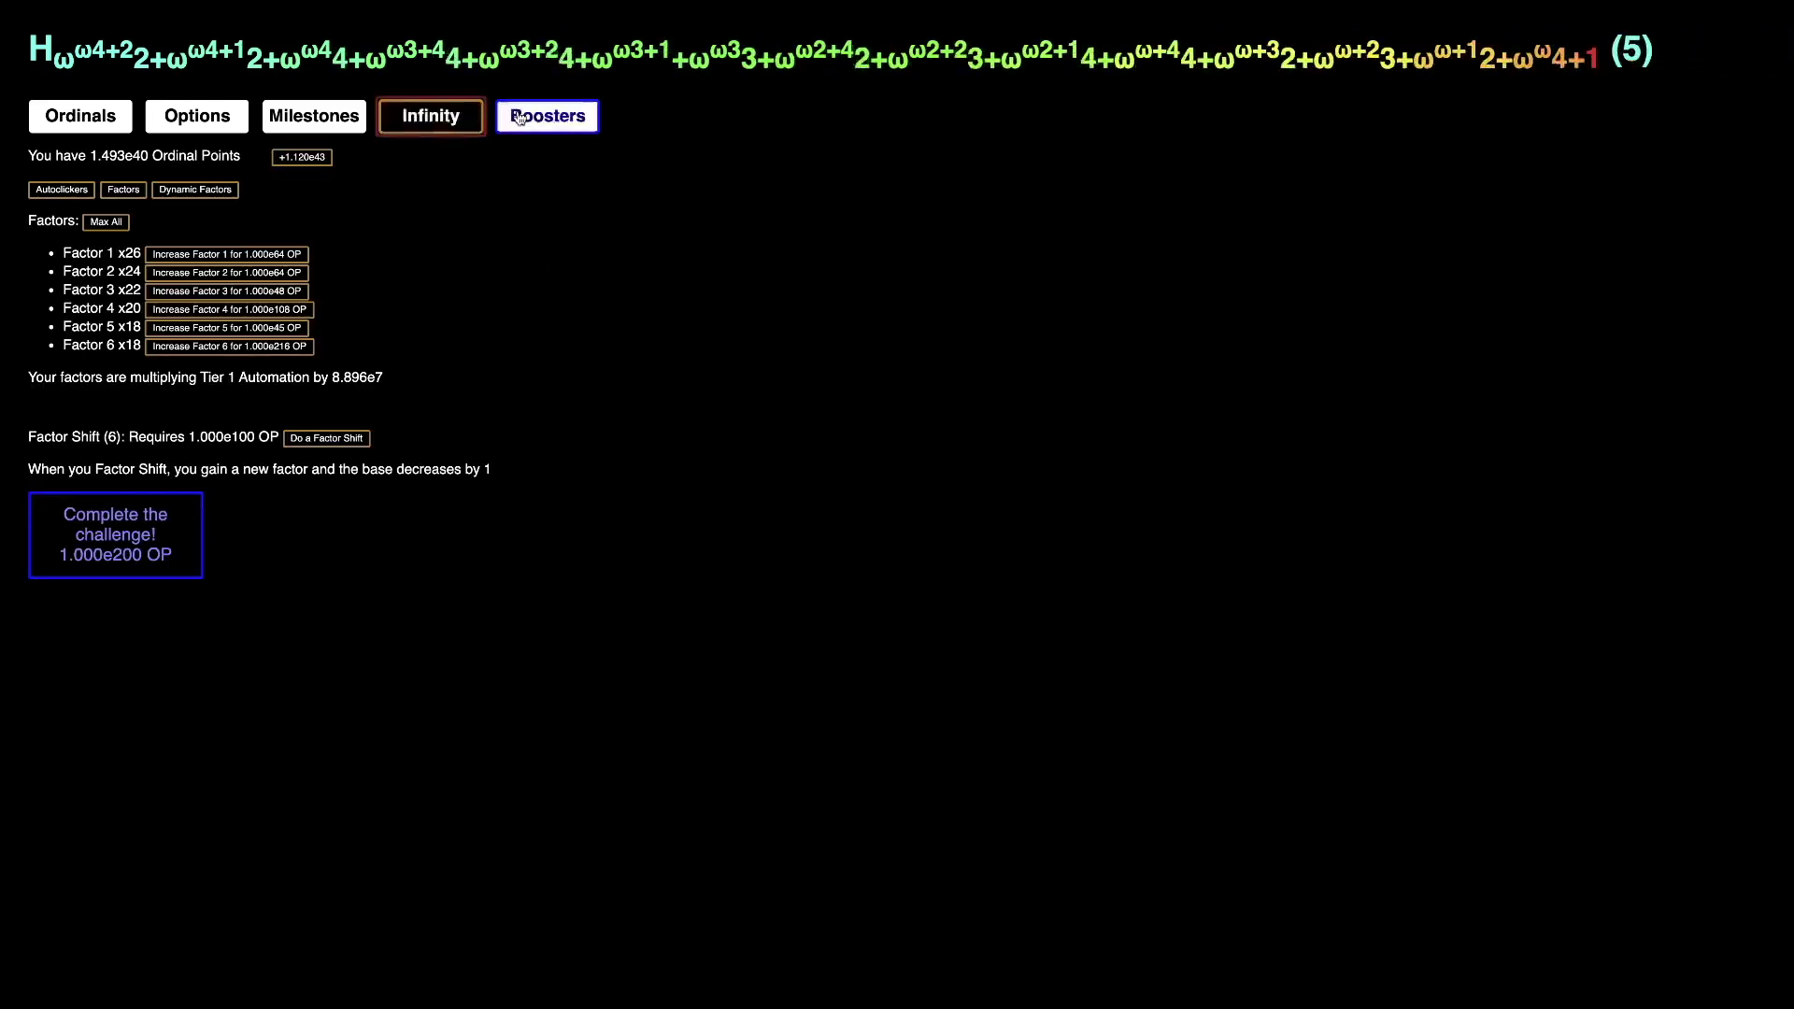
click(519, 120)
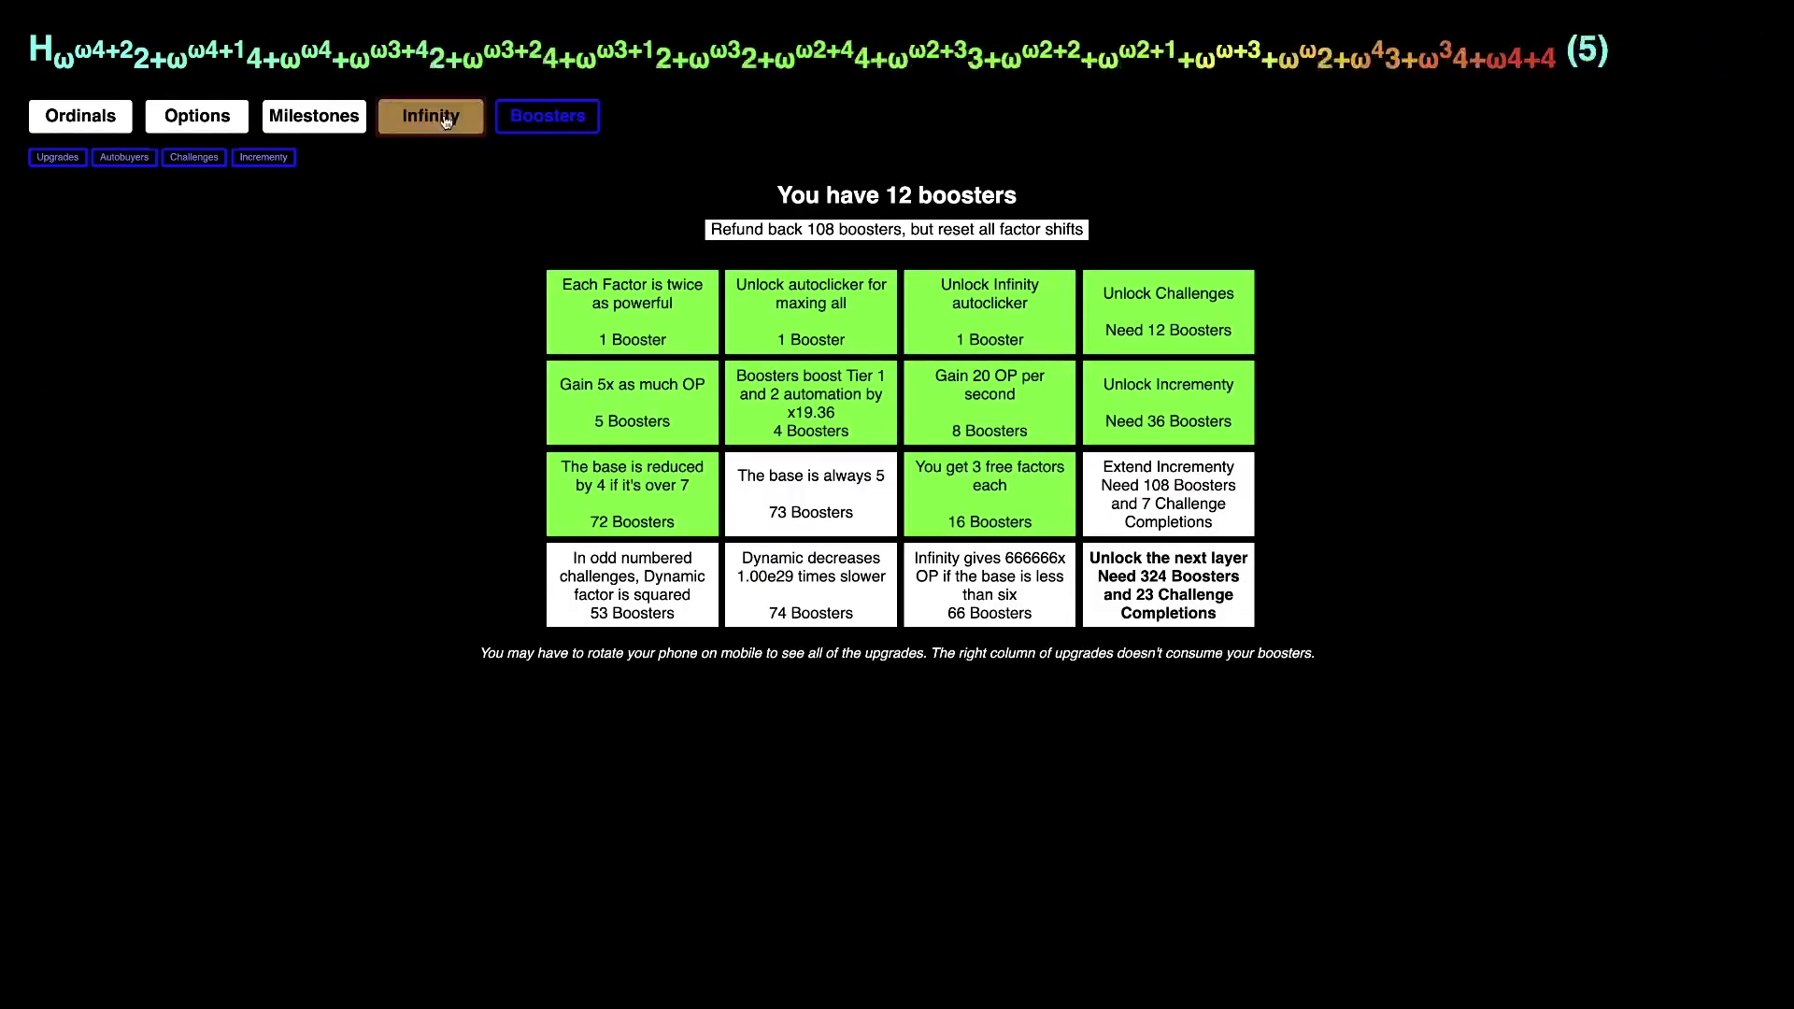
click(439, 119)
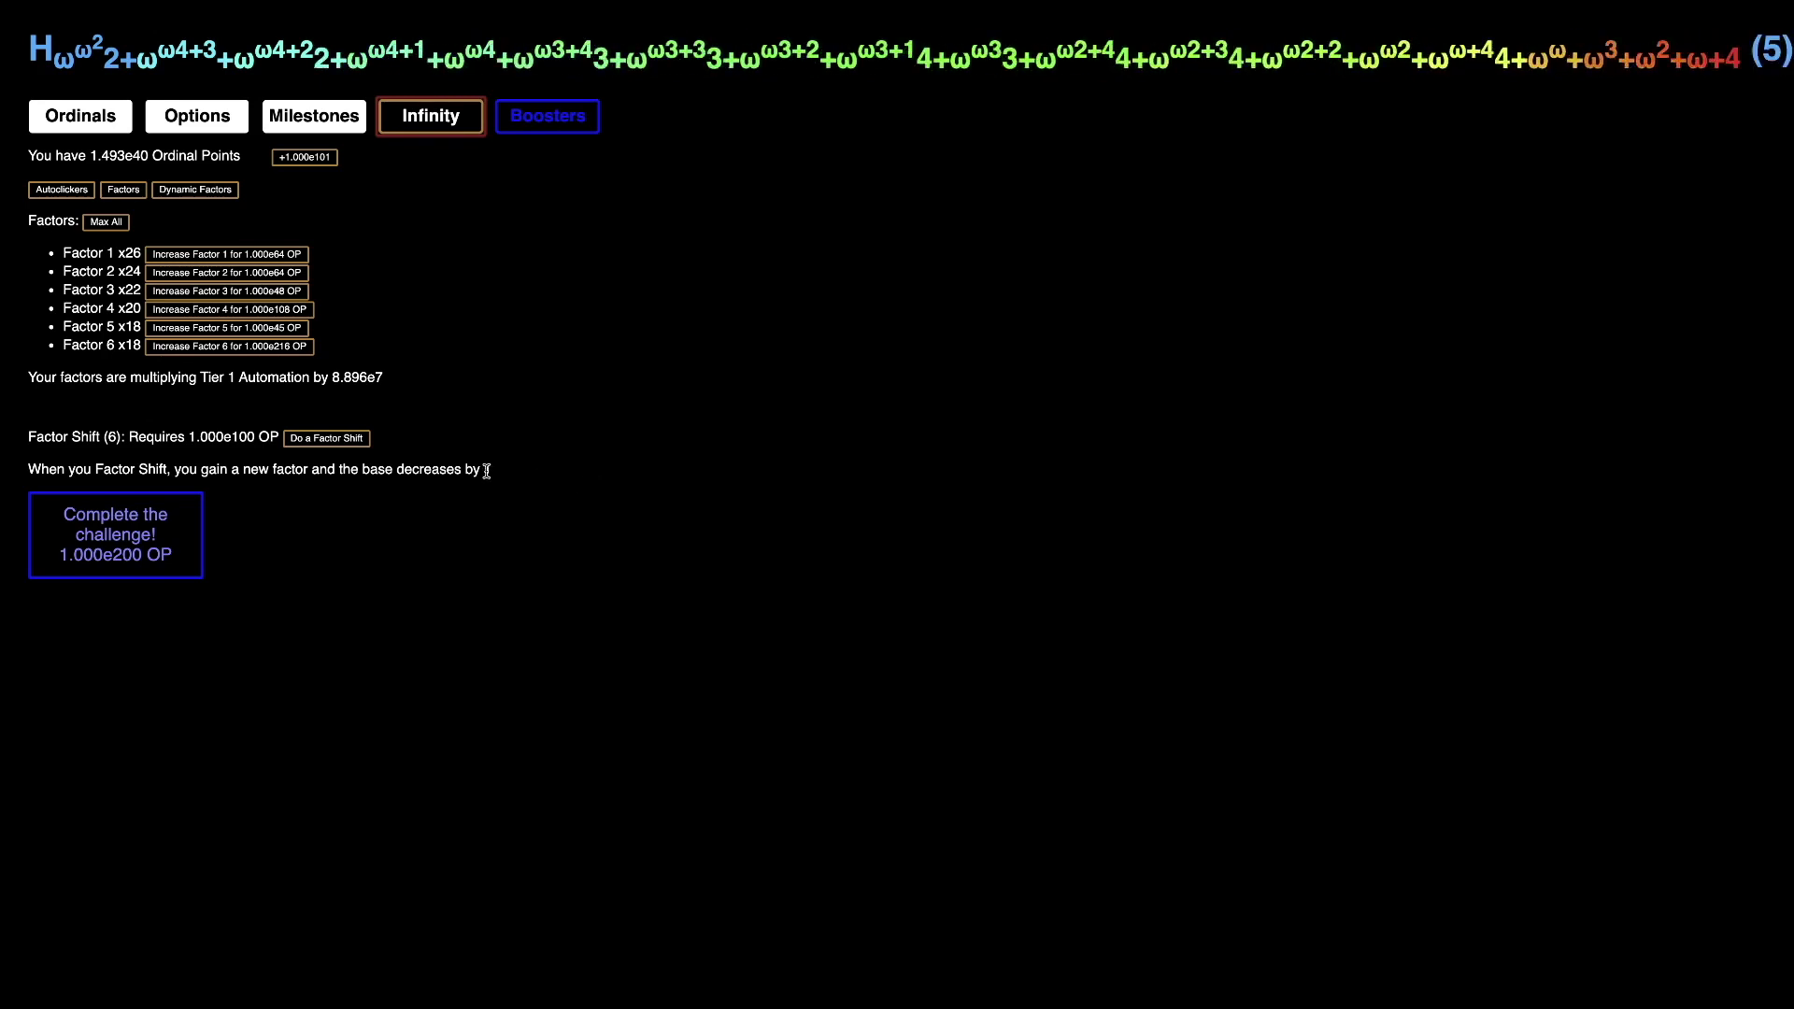
Step: Cash in the ordinal, Factor Shift to unlock Factor 7, and rebuild OP to 3.570e122
click(315, 160)
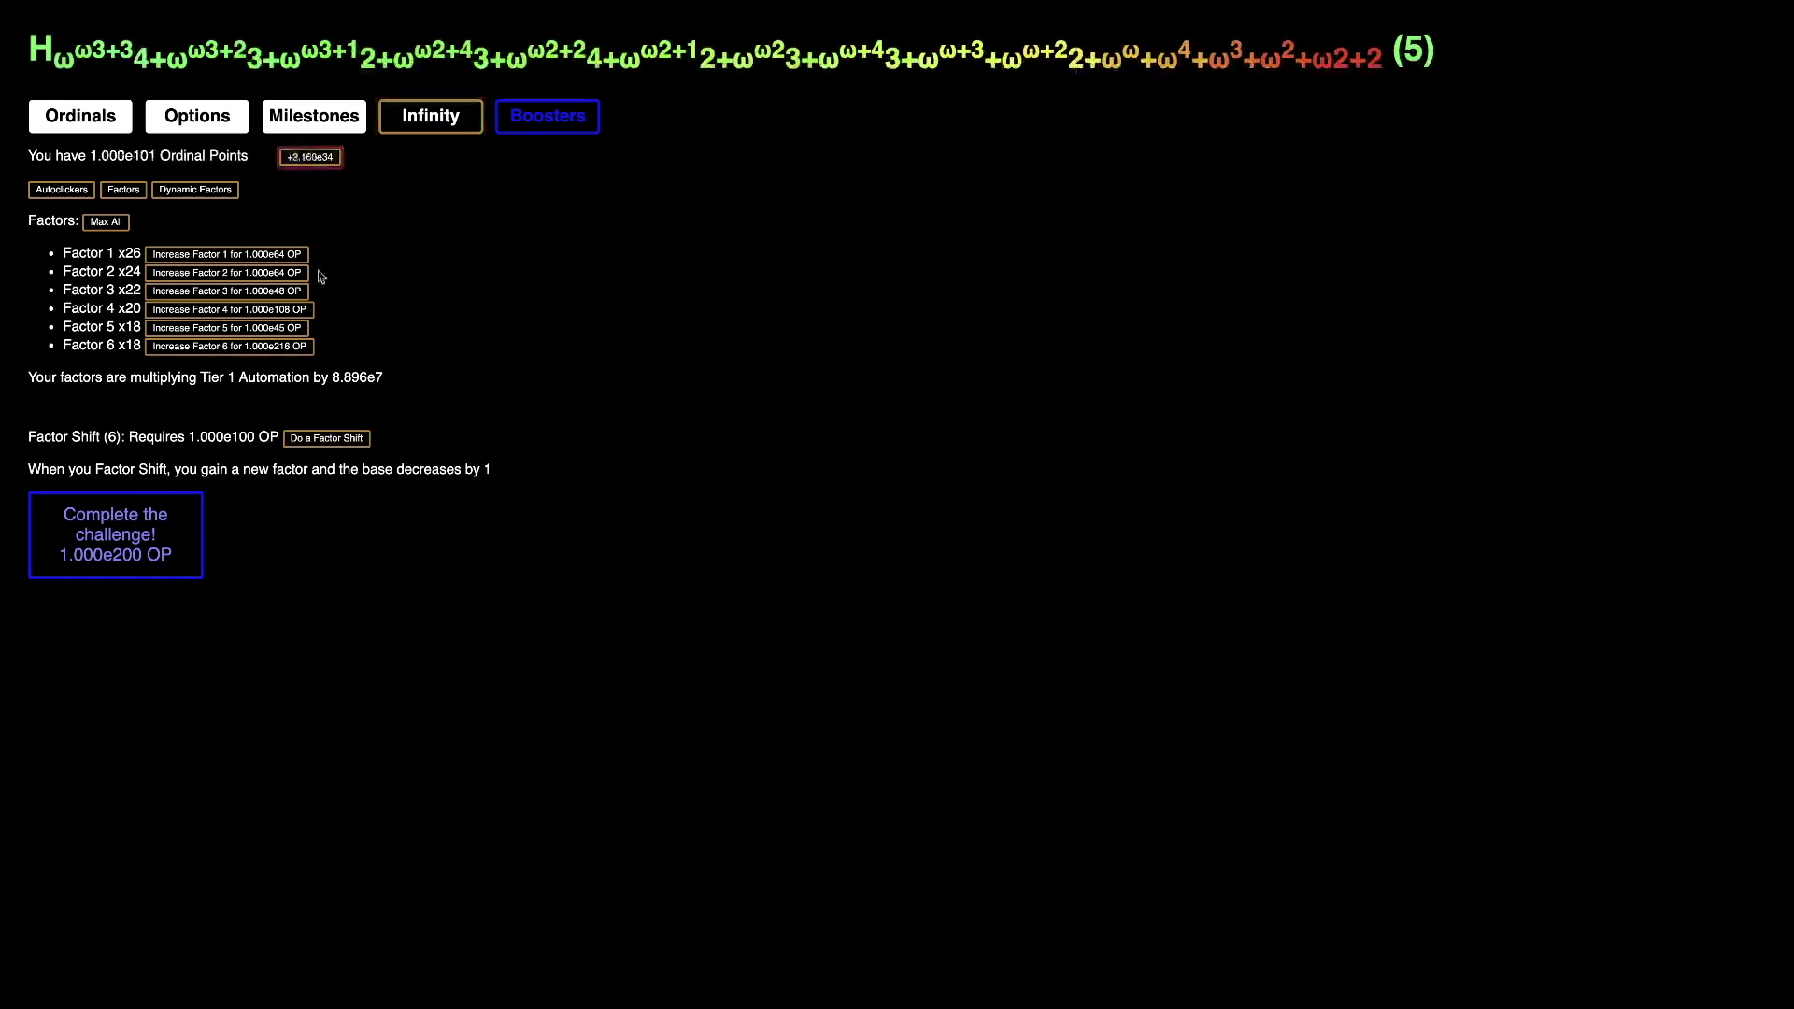
click(331, 439)
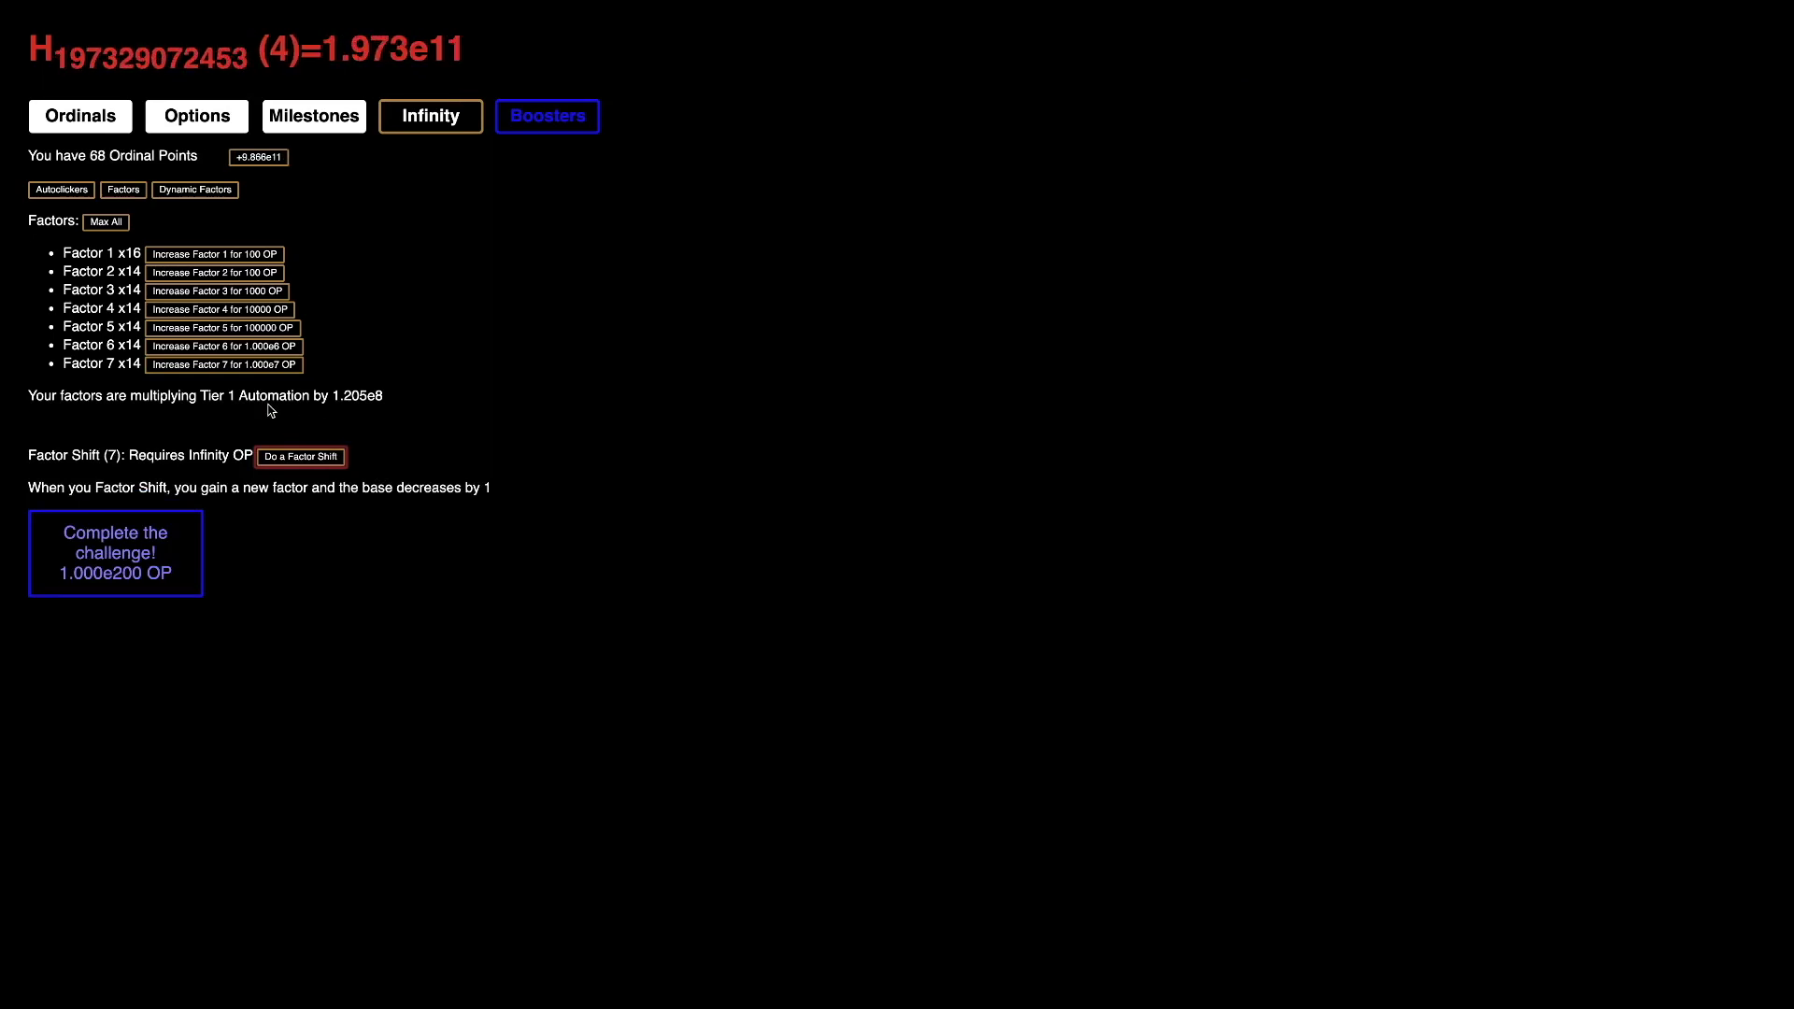
click(272, 158)
click(331, 159)
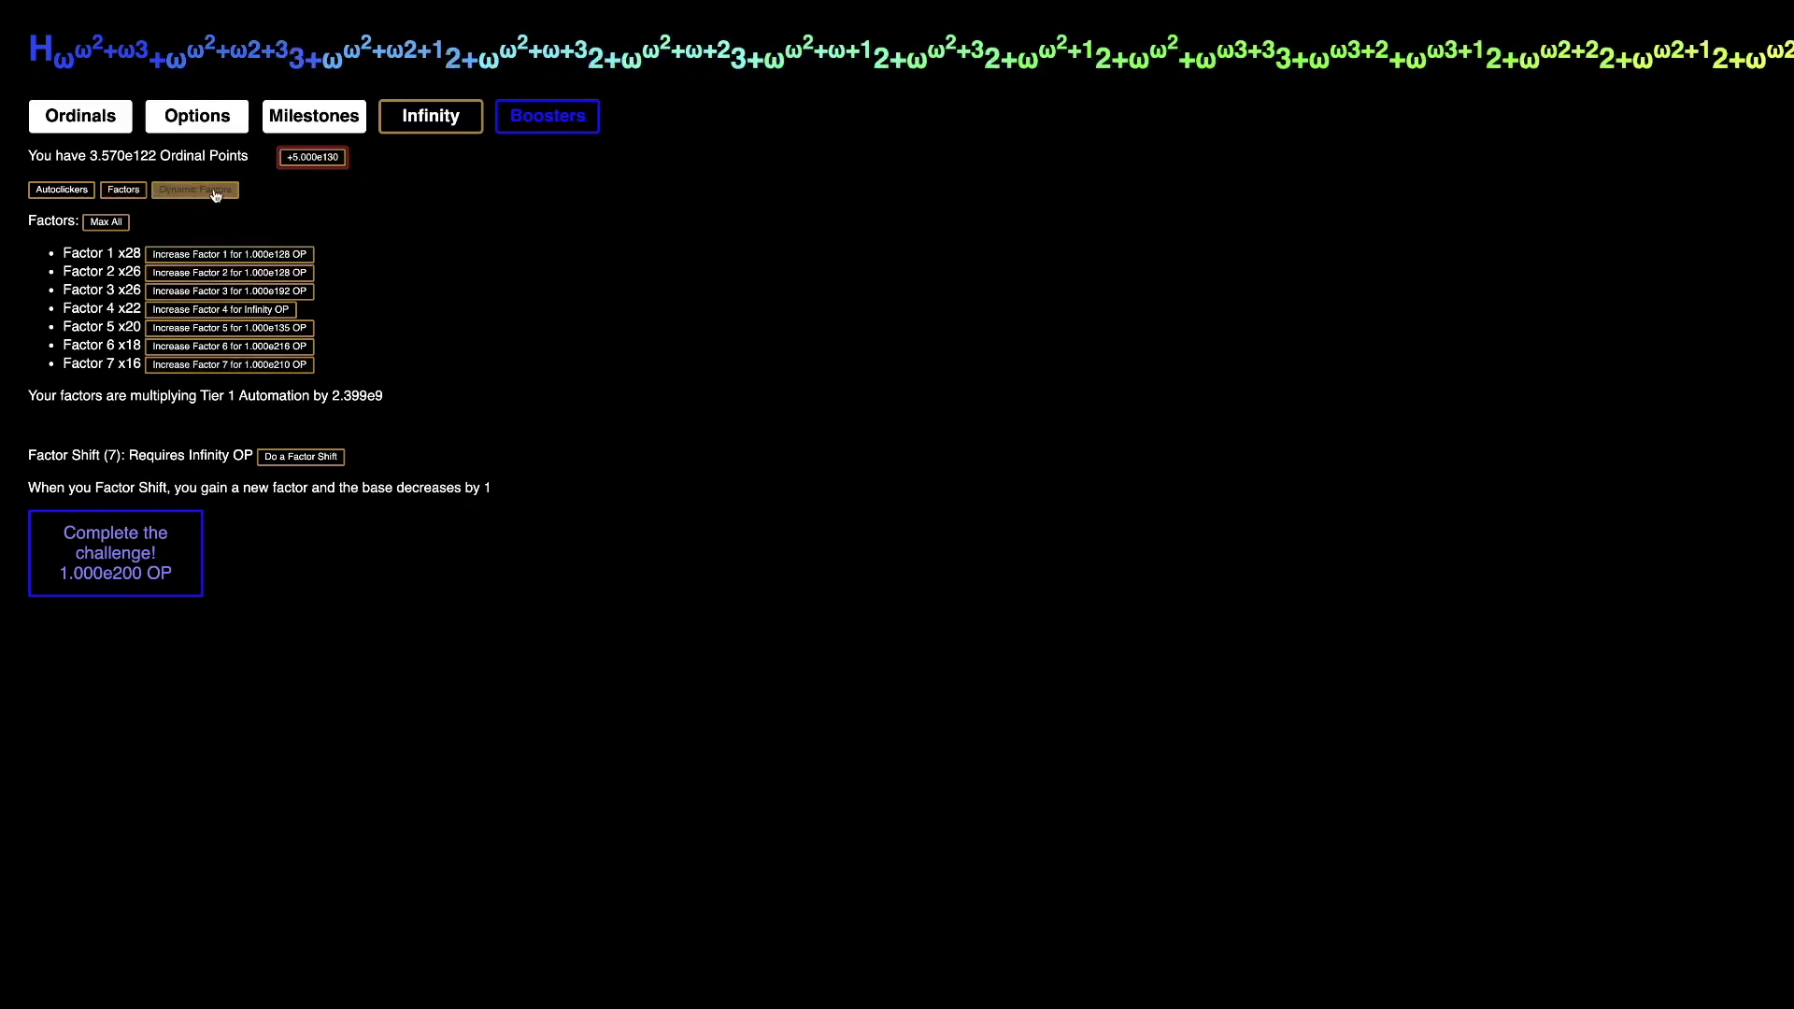
Step: Collect OP to 6.477e129, check Tier 1 automation and the dynamic multiplier, then view Boosters
click(297, 161)
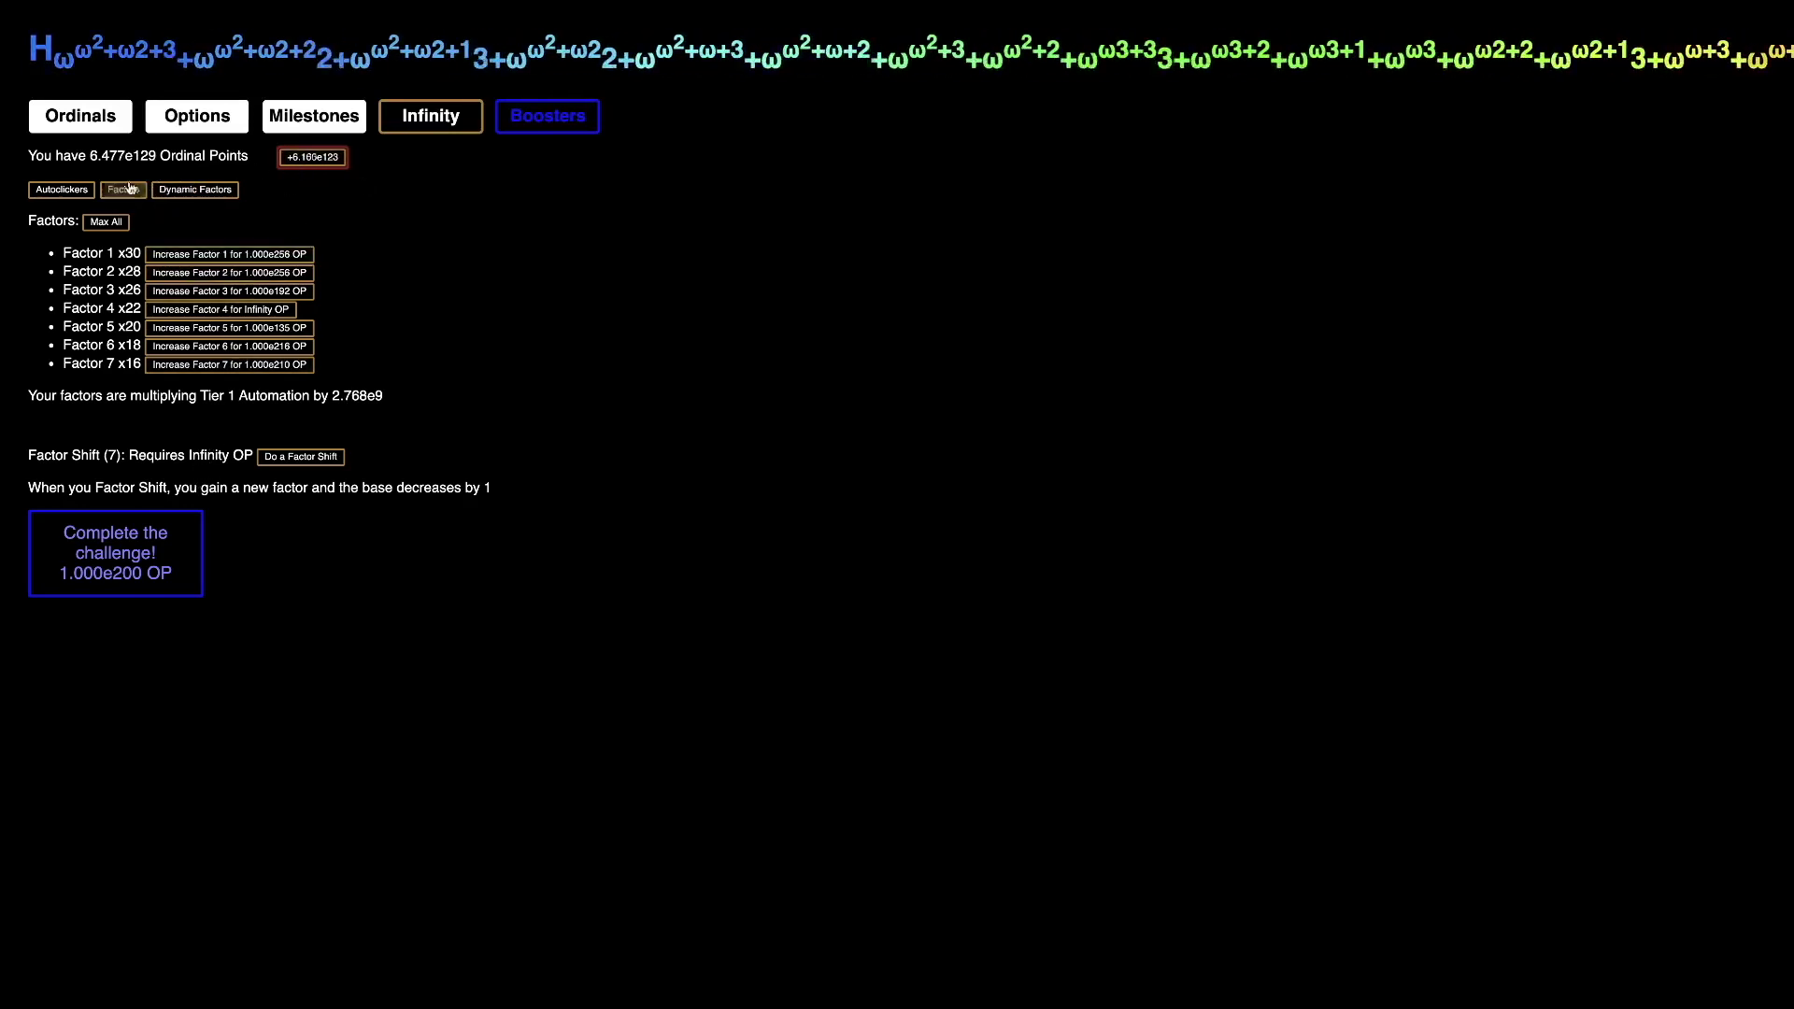
click(63, 190)
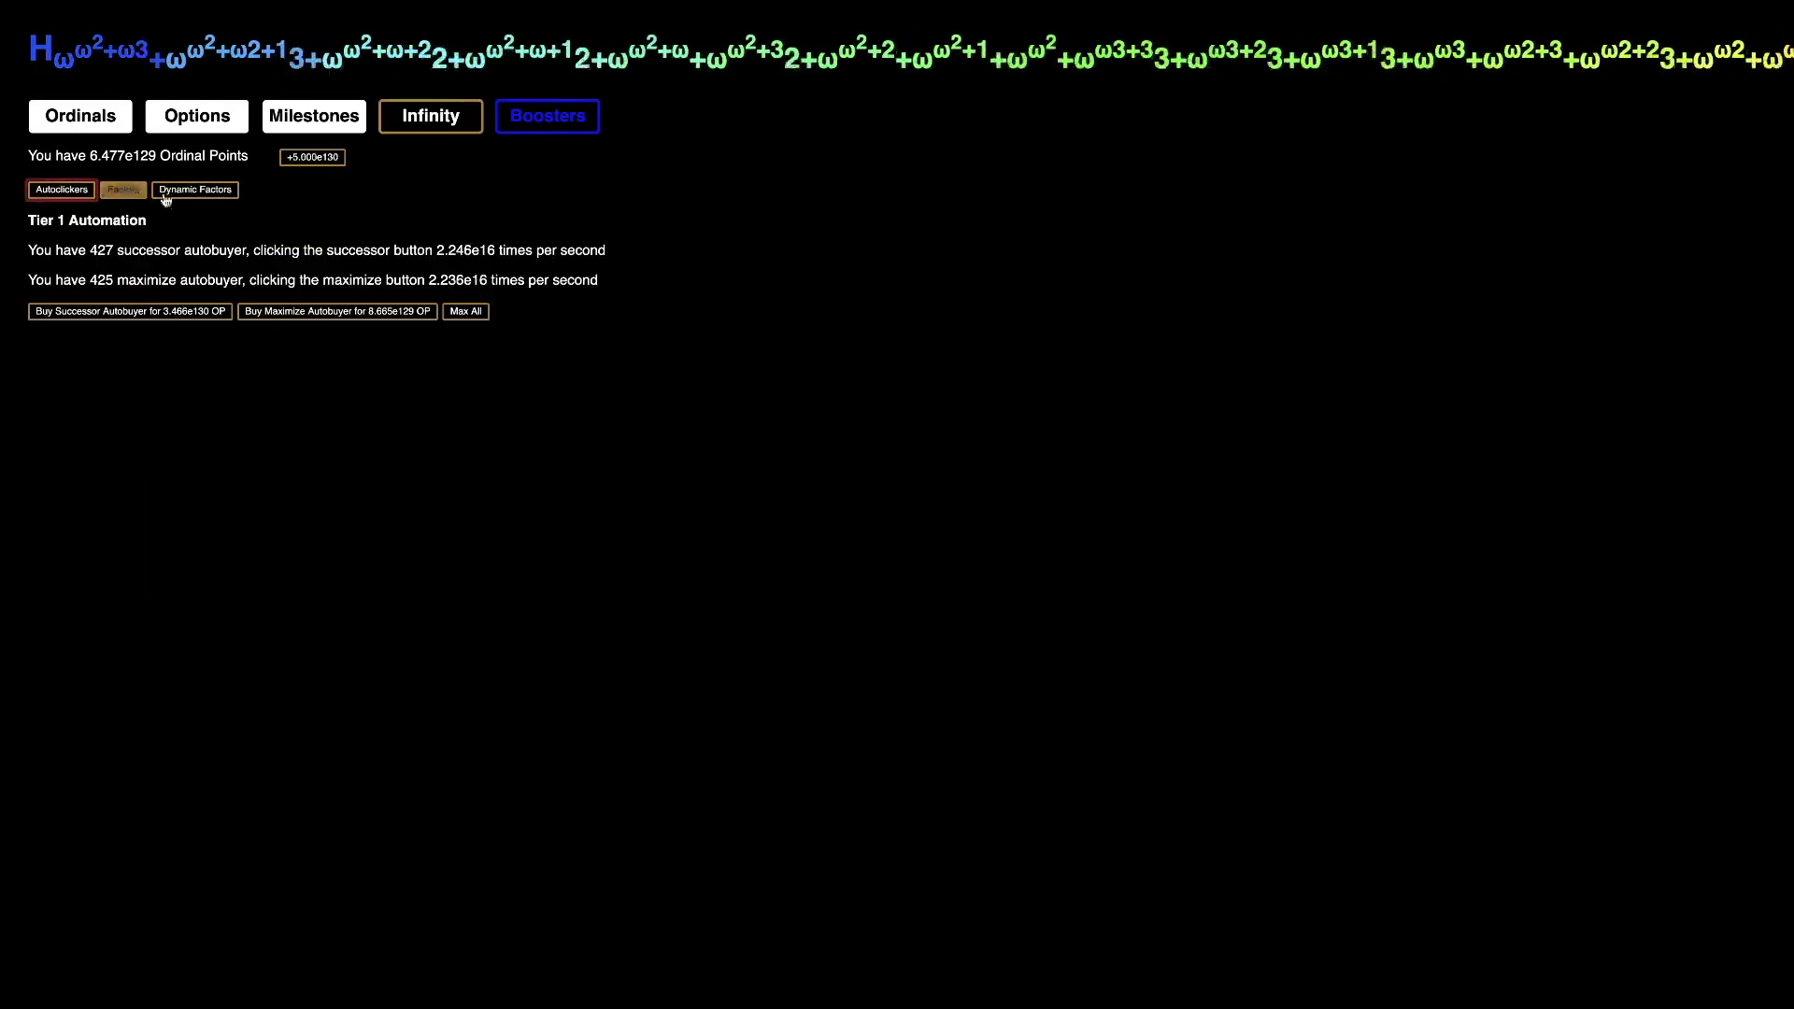
click(195, 191)
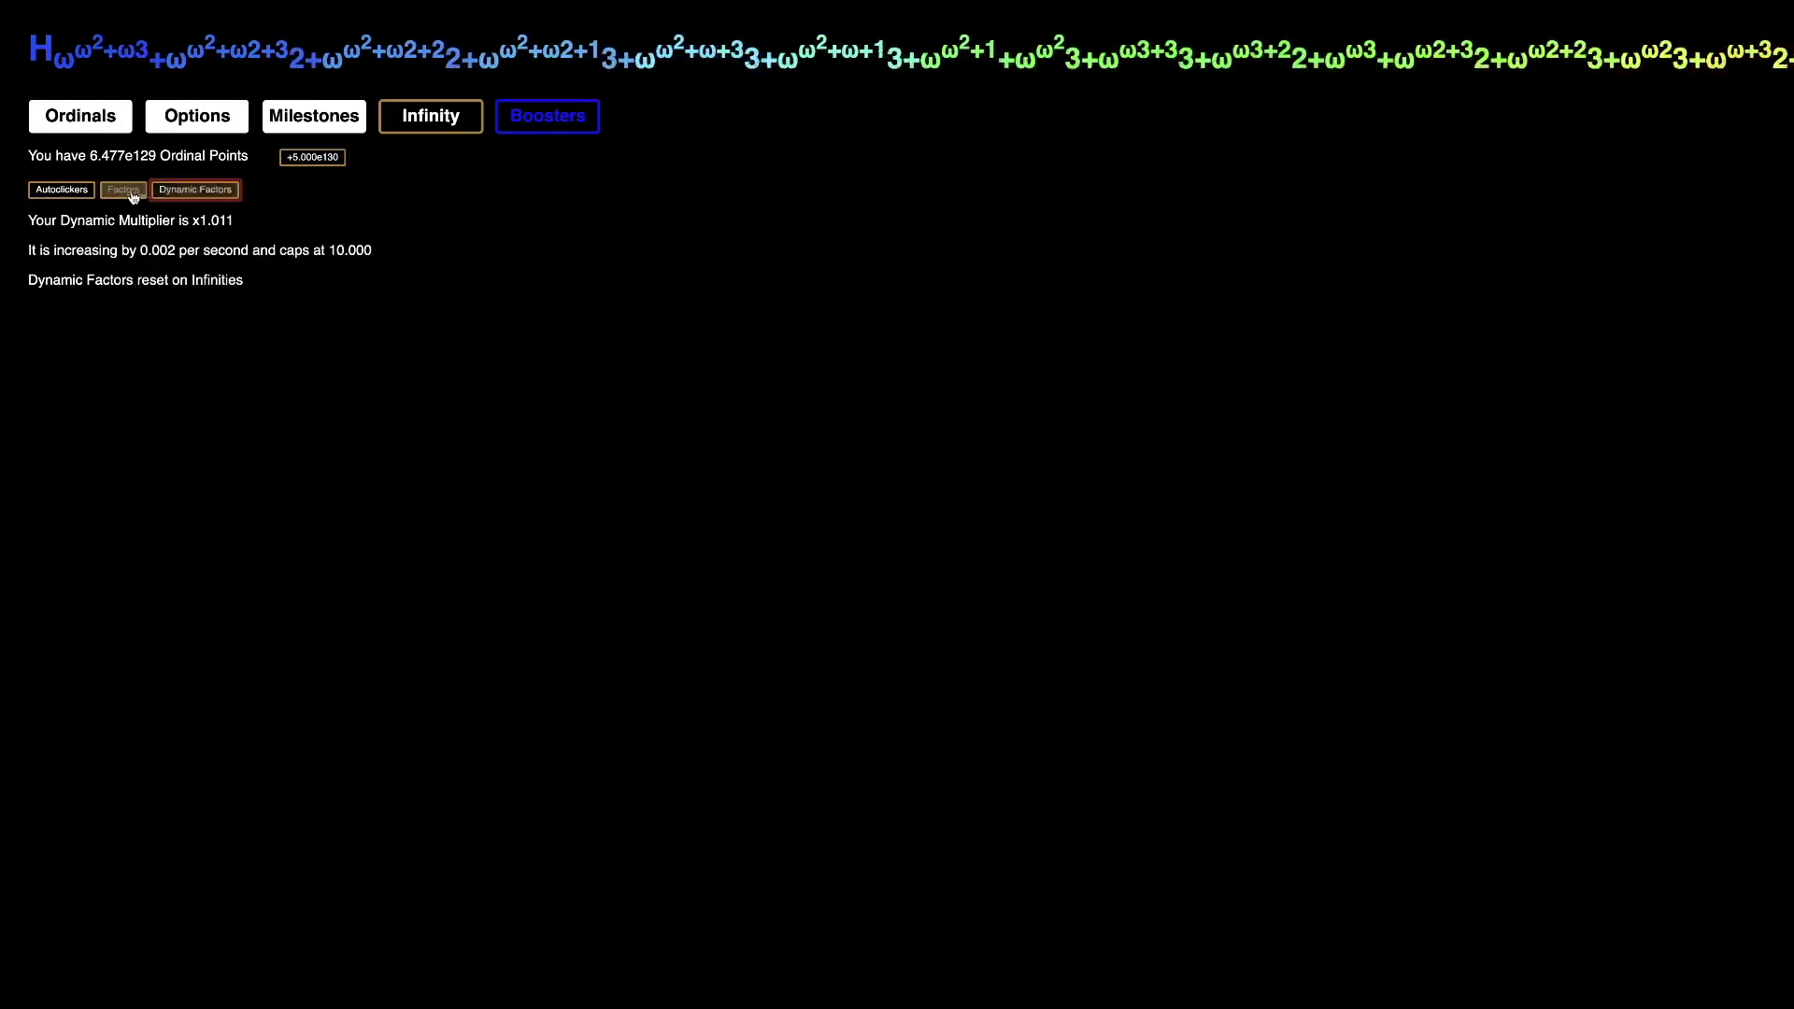
click(130, 192)
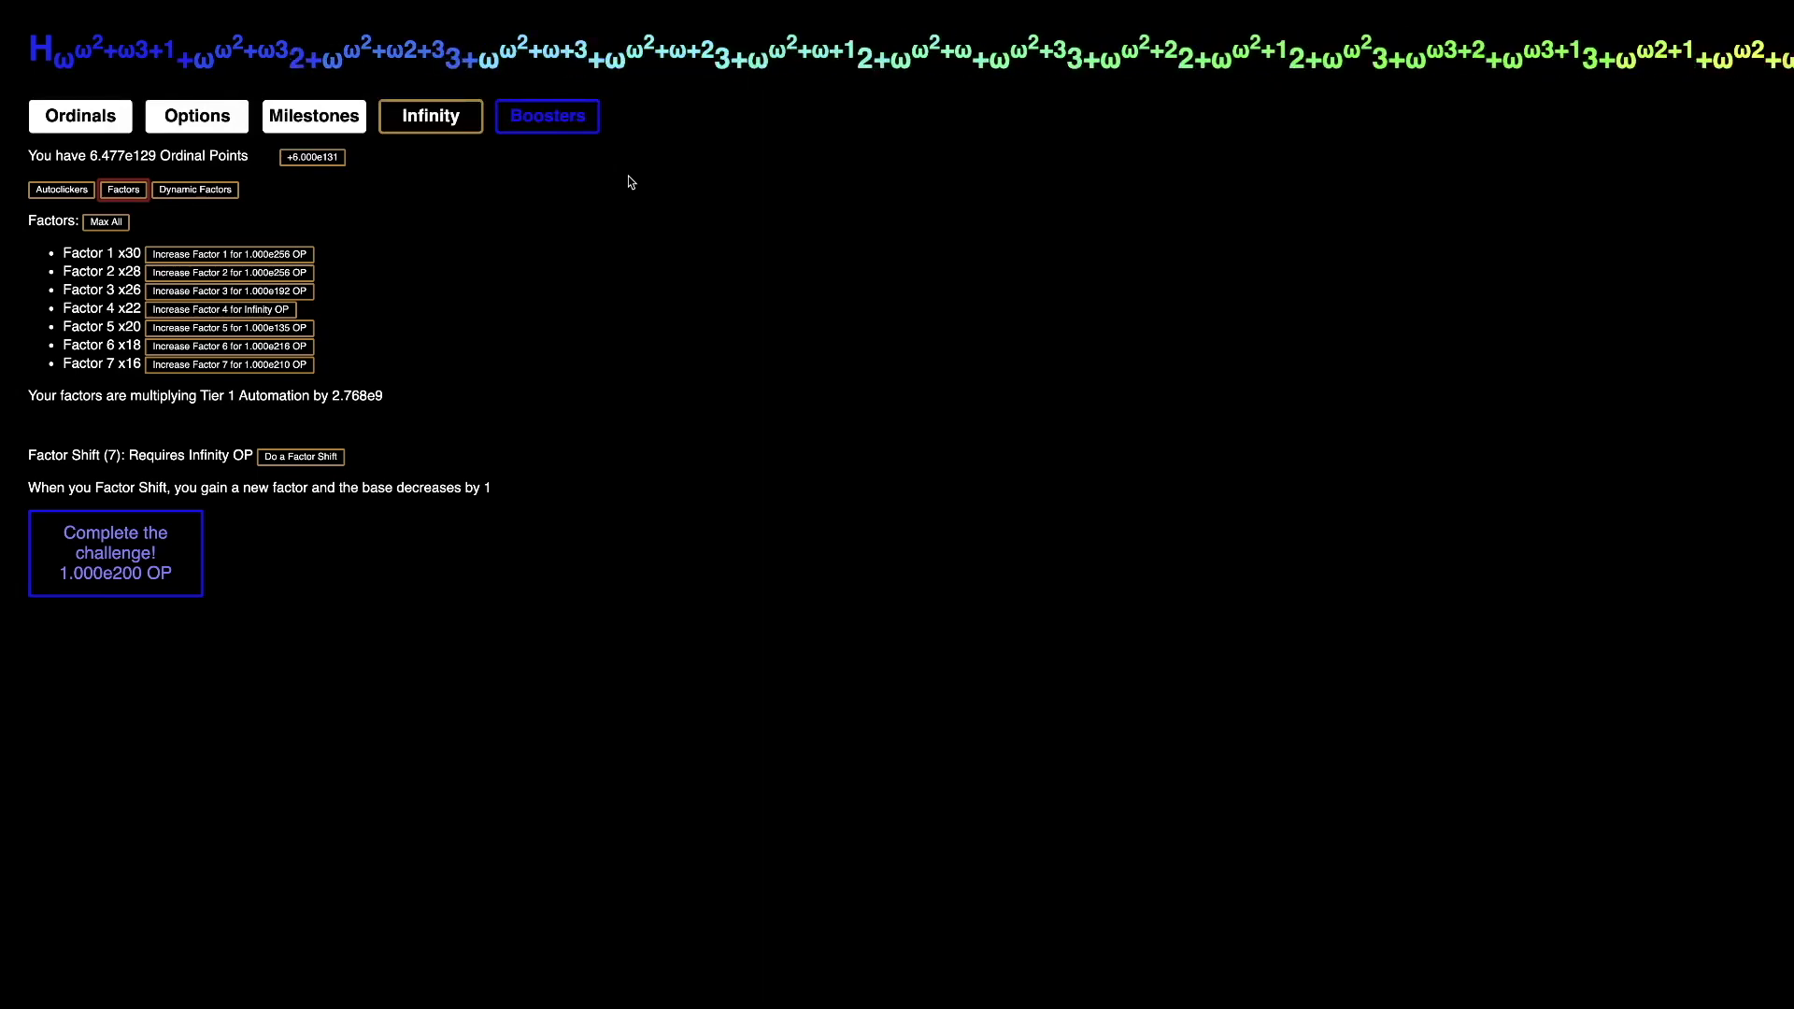
click(547, 117)
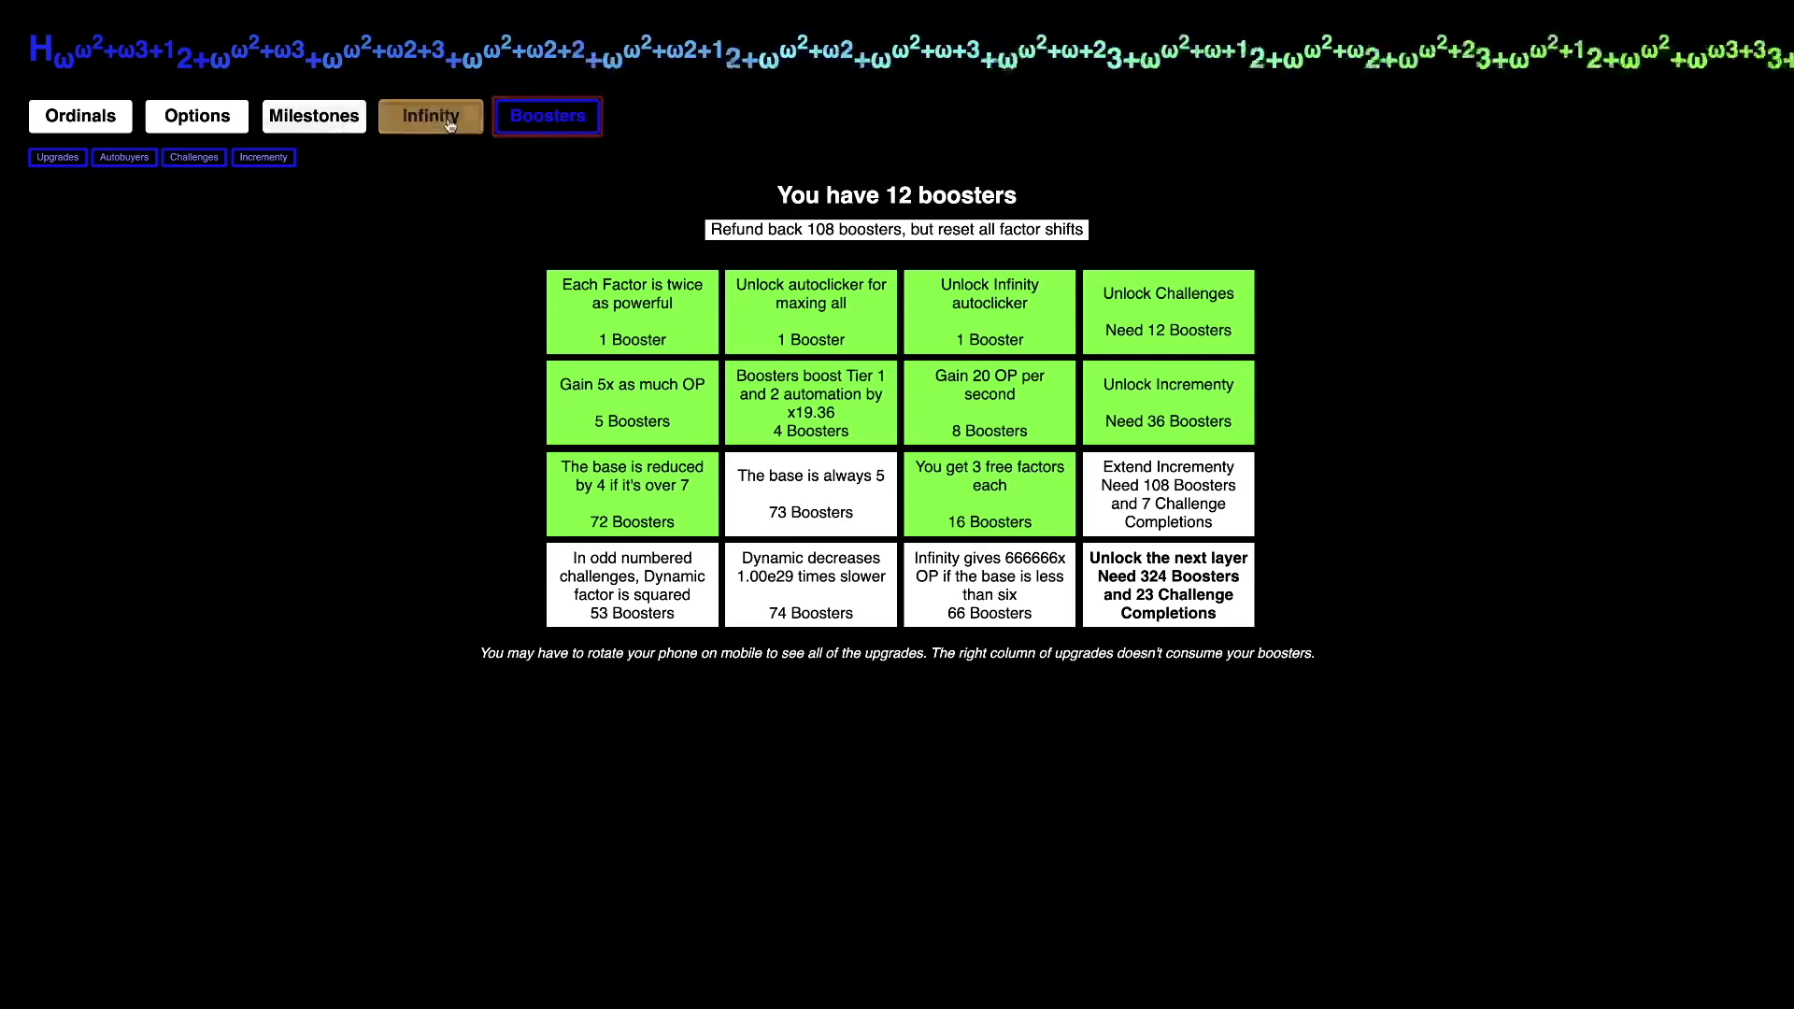
Step: Browse the booster upgrades, challenges, Increment and autobuyer subtabs
click(547, 117)
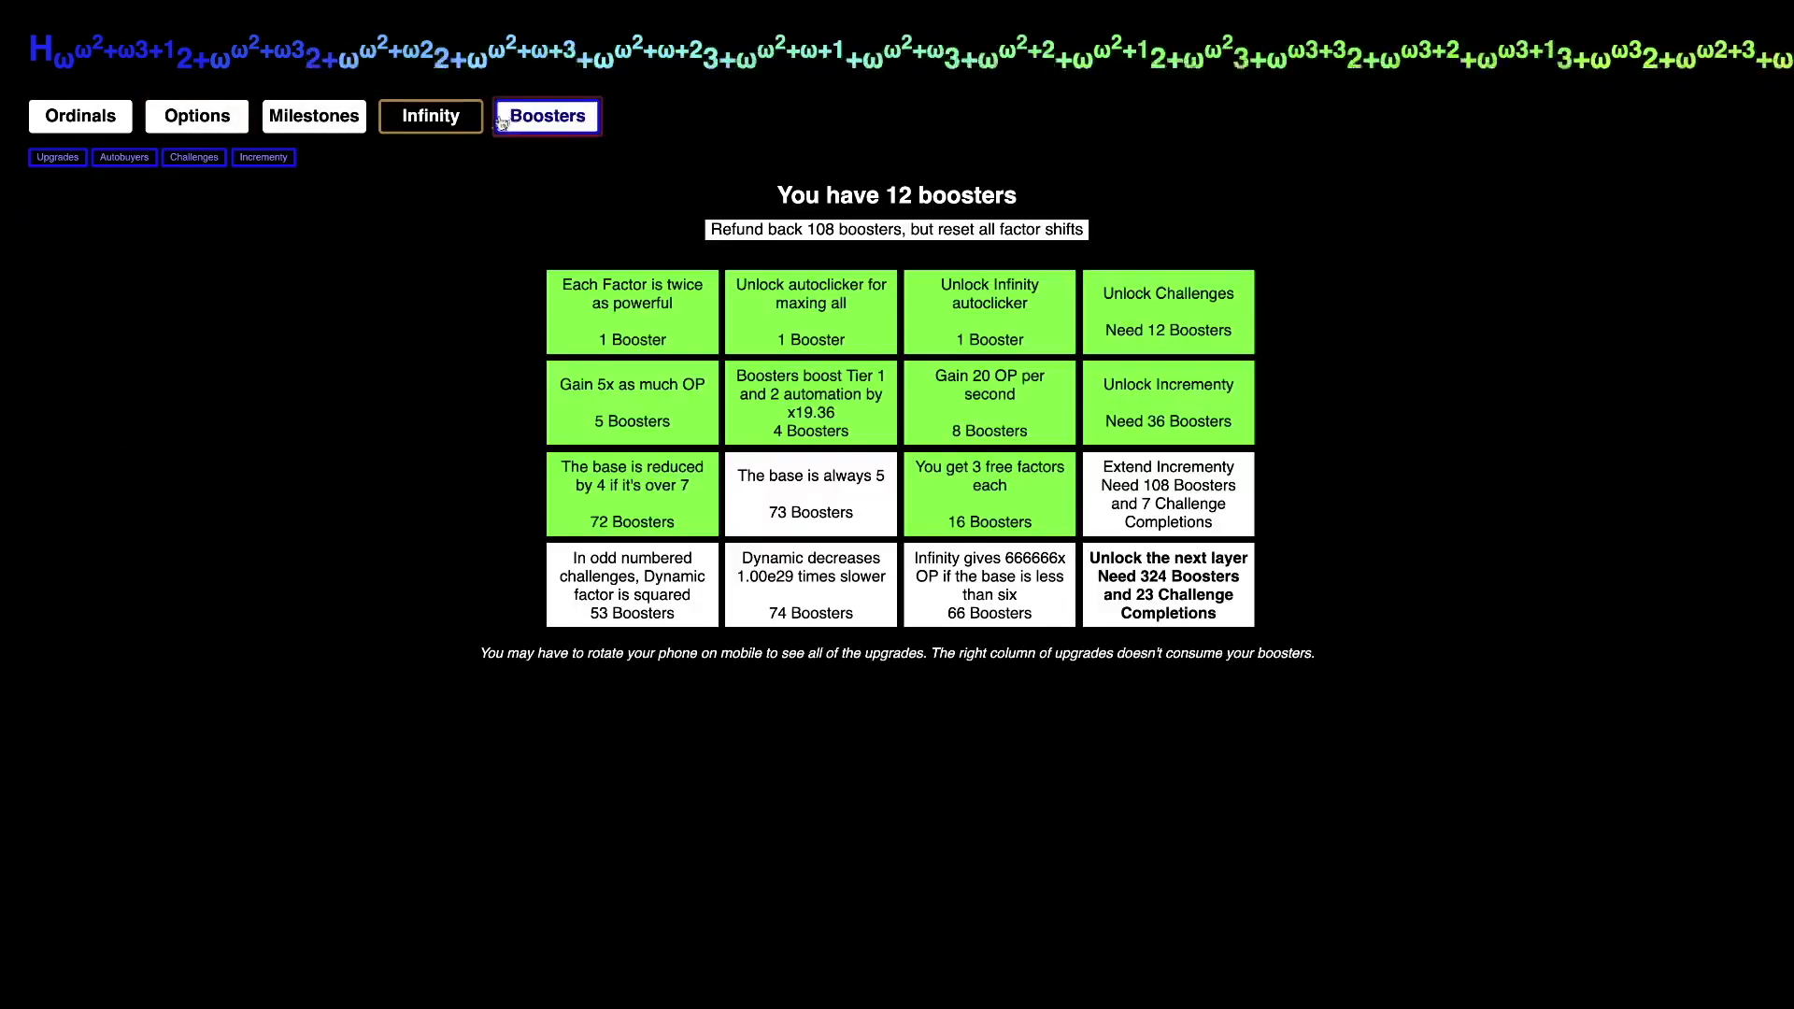
click(403, 123)
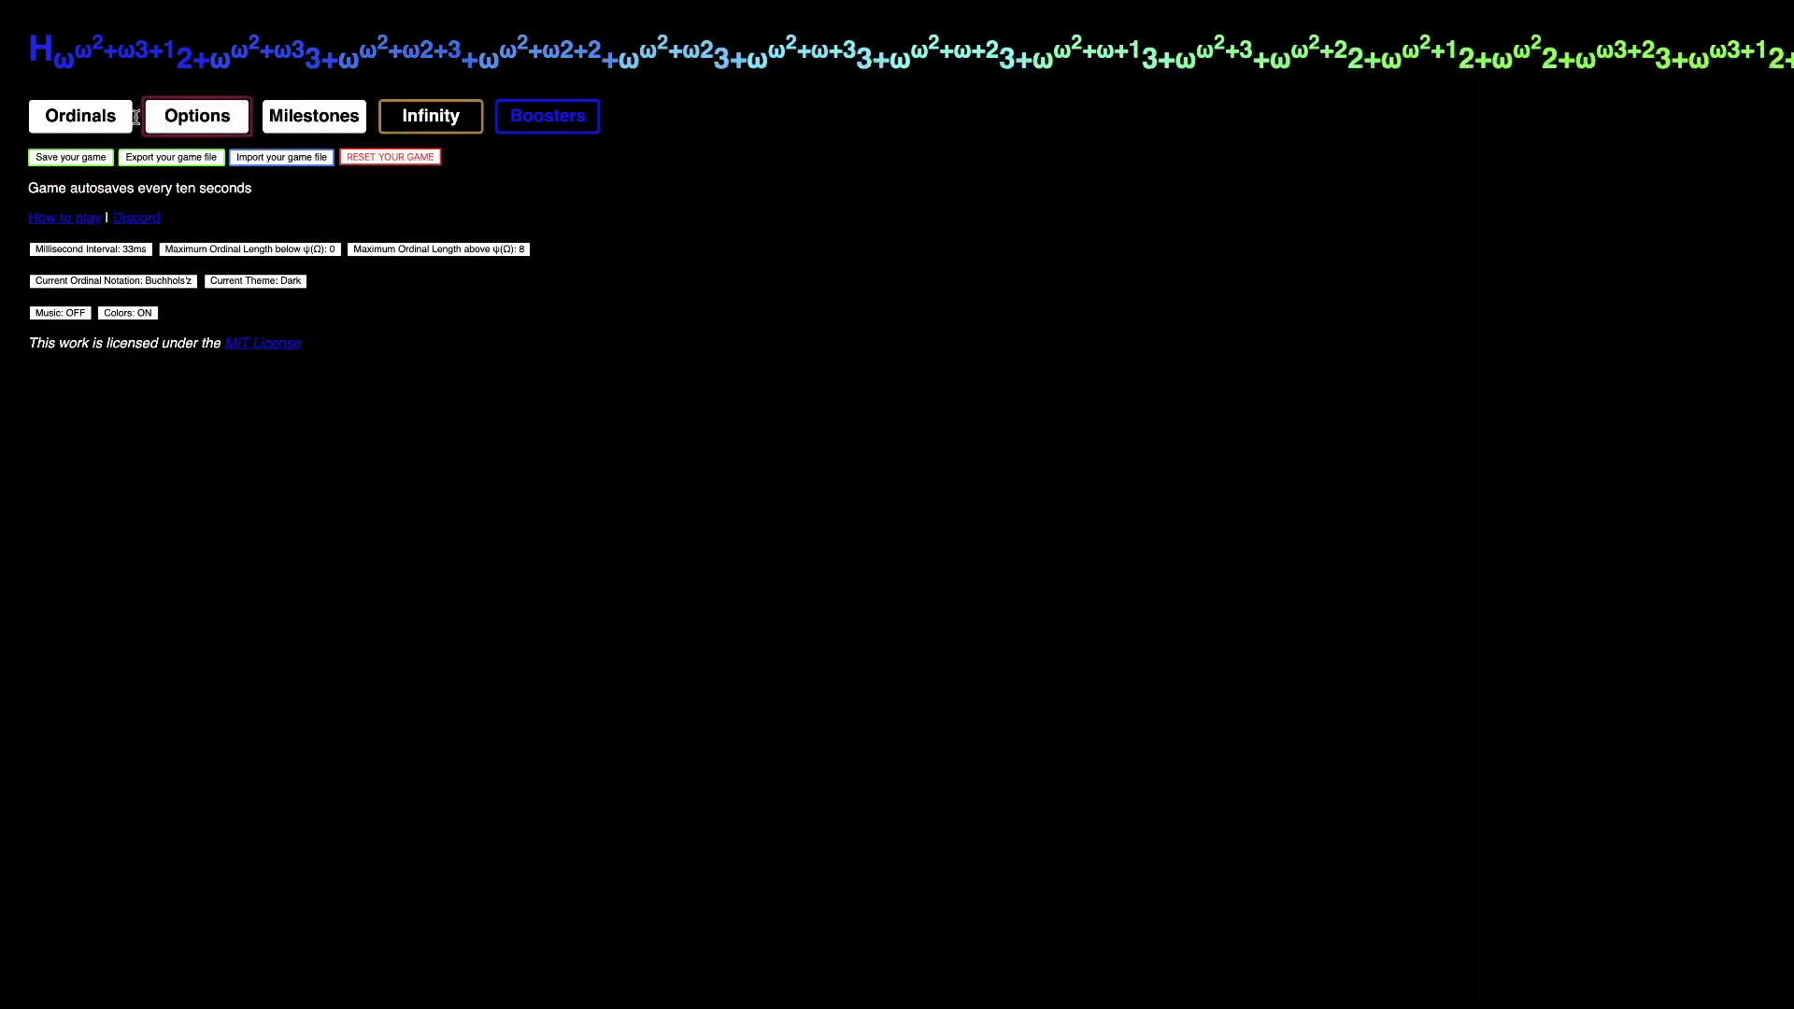
click(516, 120)
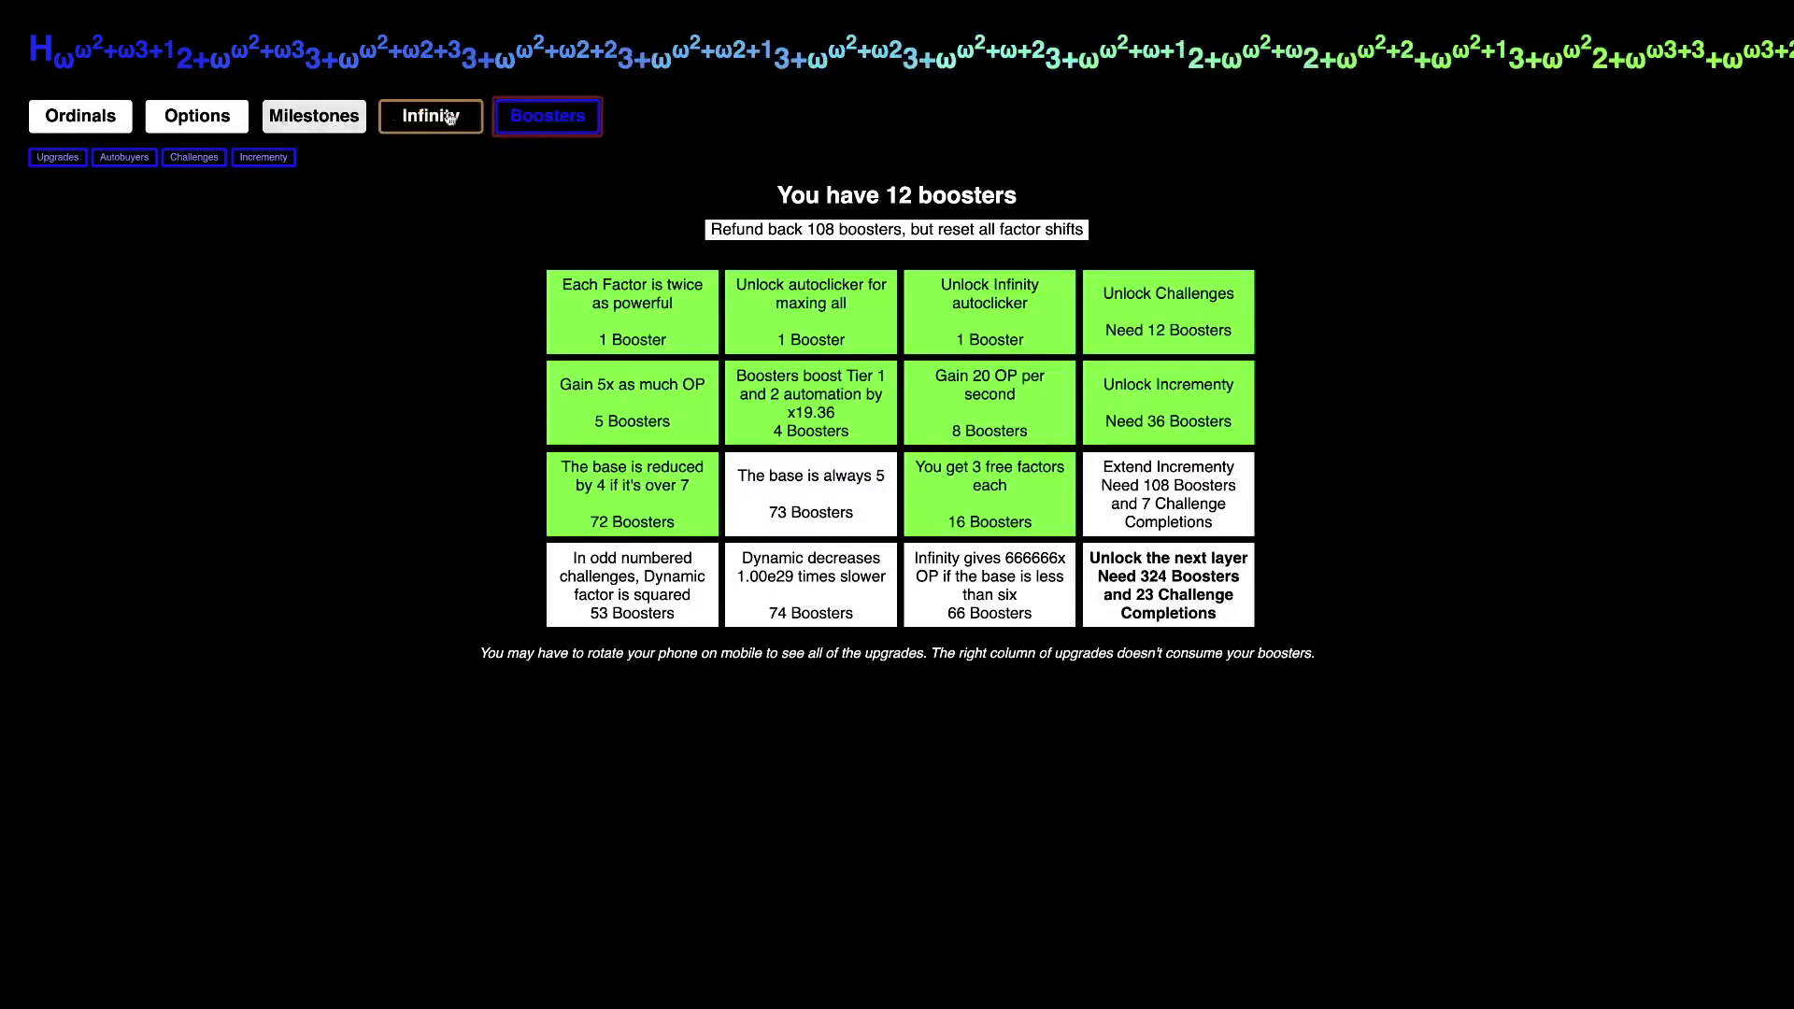
click(193, 157)
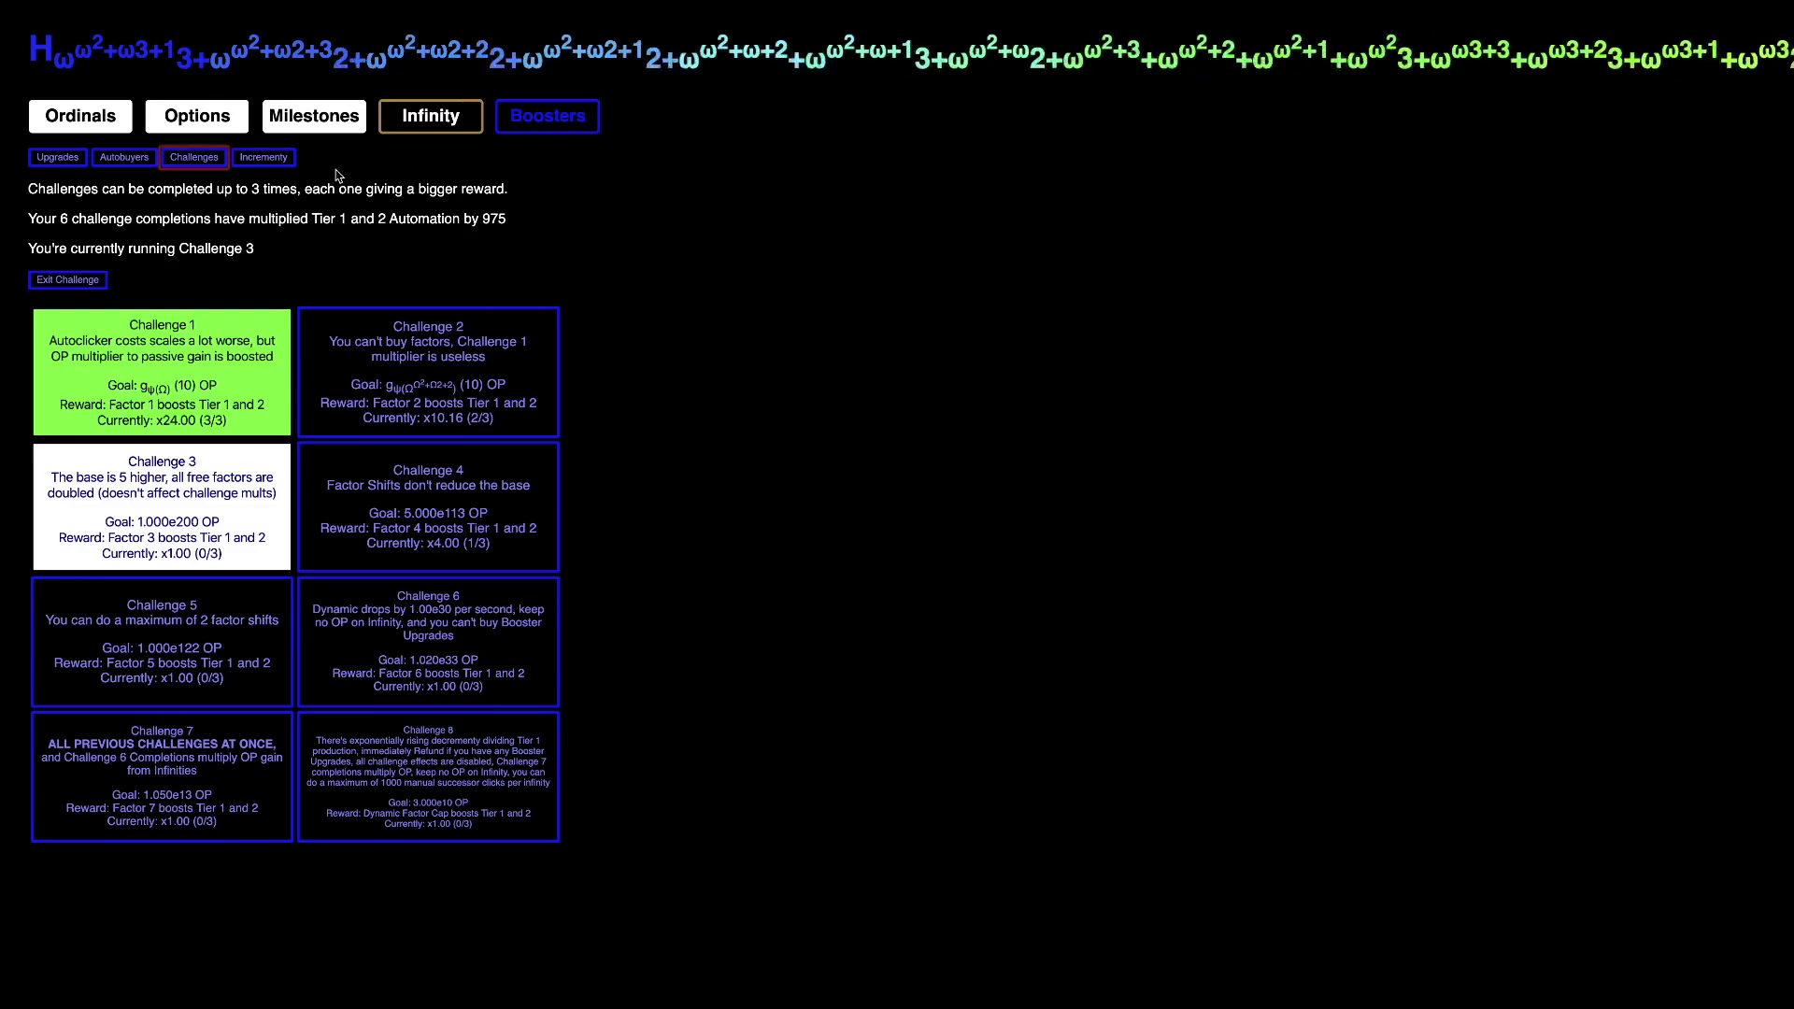
click(262, 157)
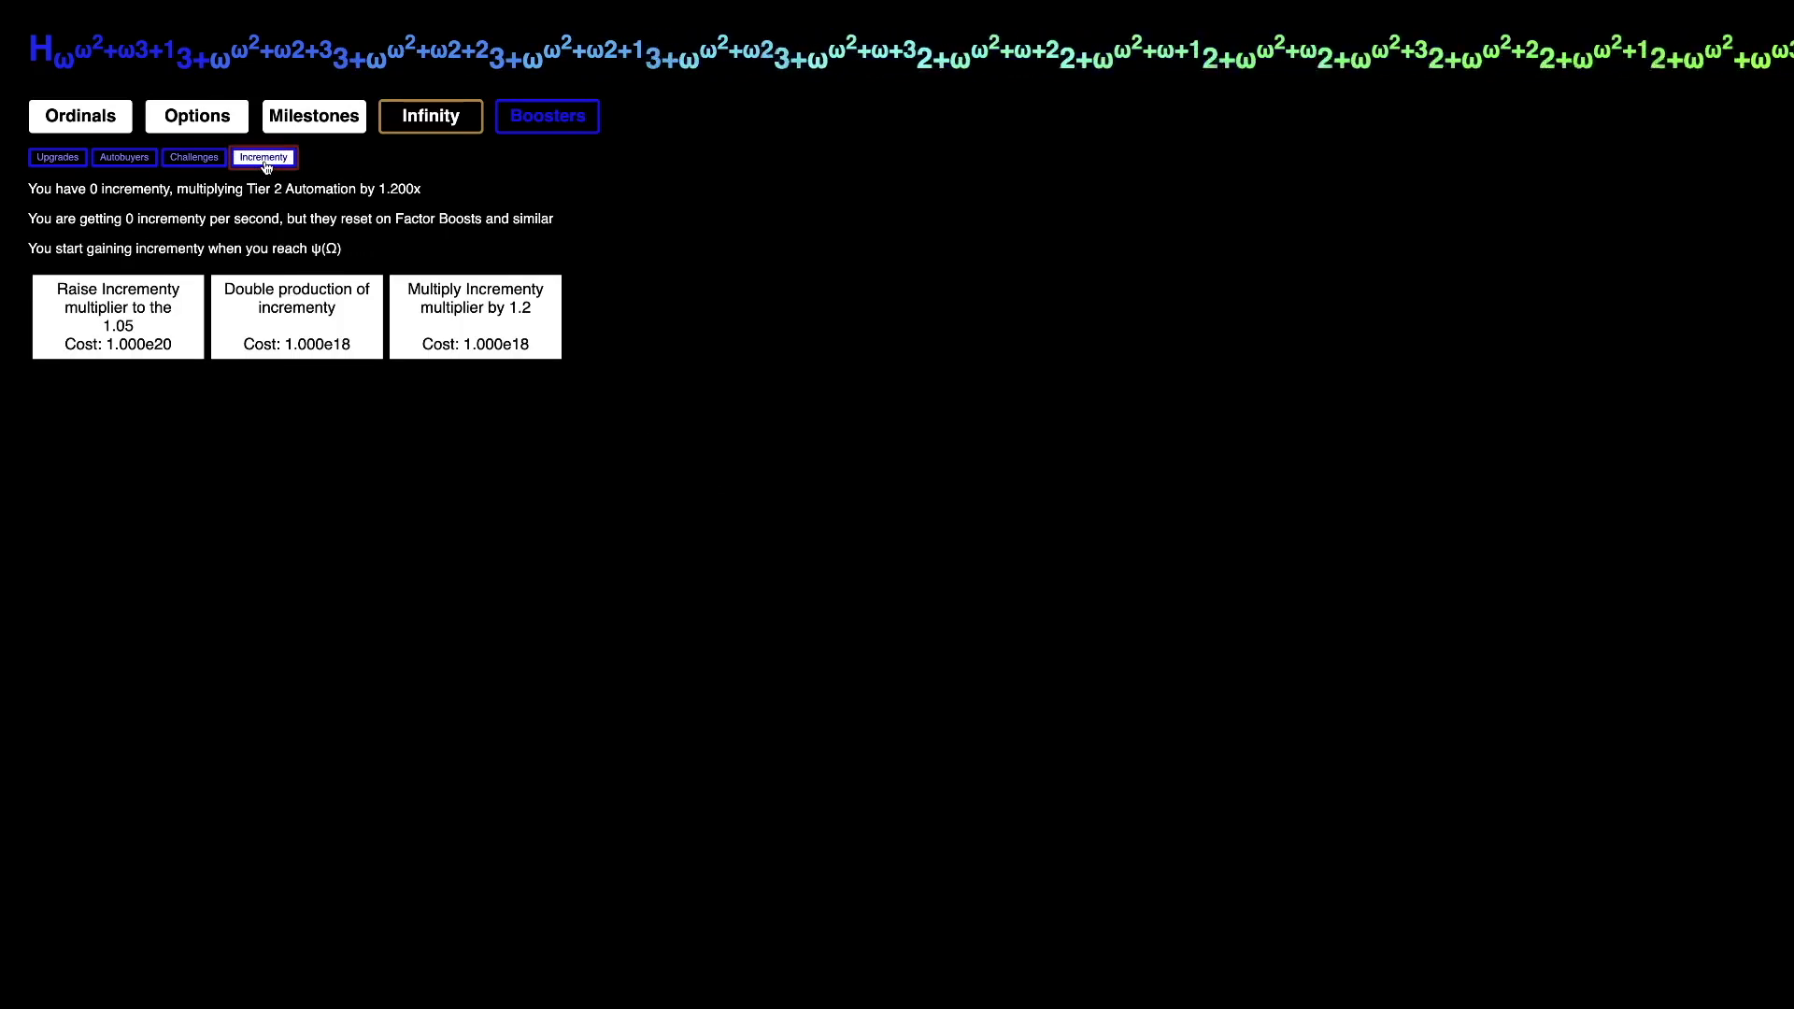
click(123, 157)
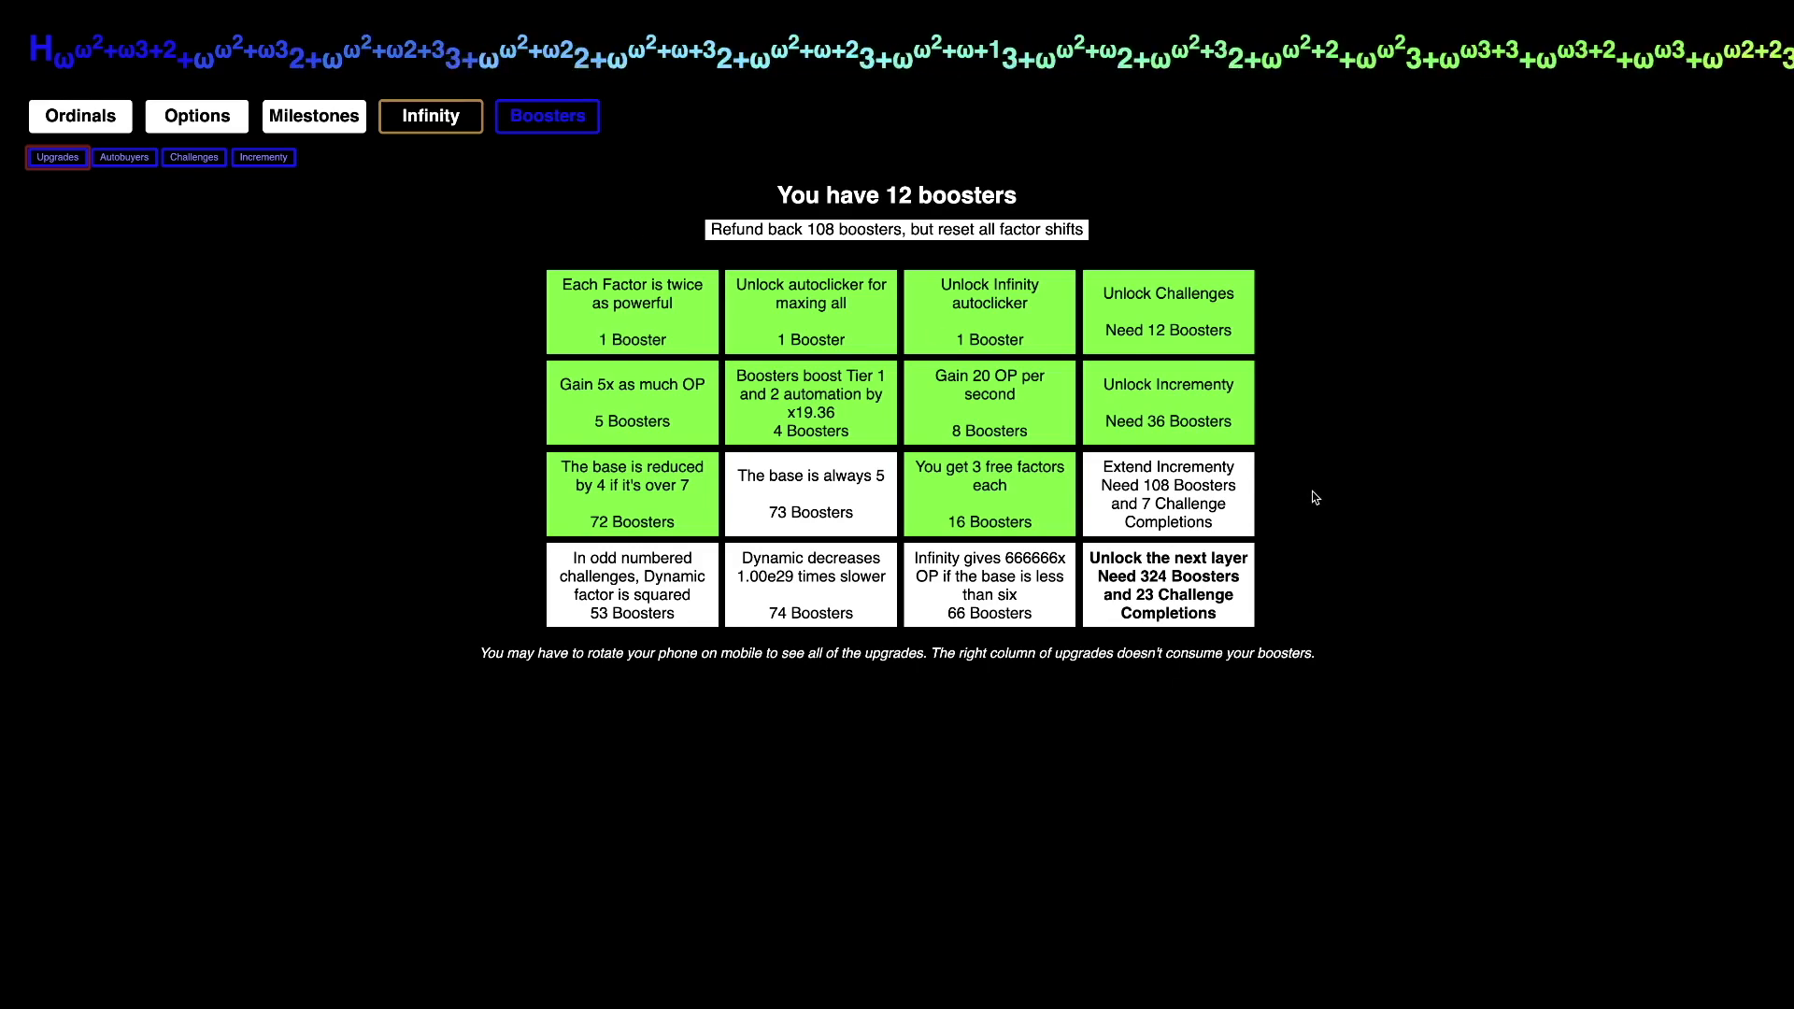
Step: Return to the Infinity factors page, where pending OP reaches 5.500e211
click(516, 112)
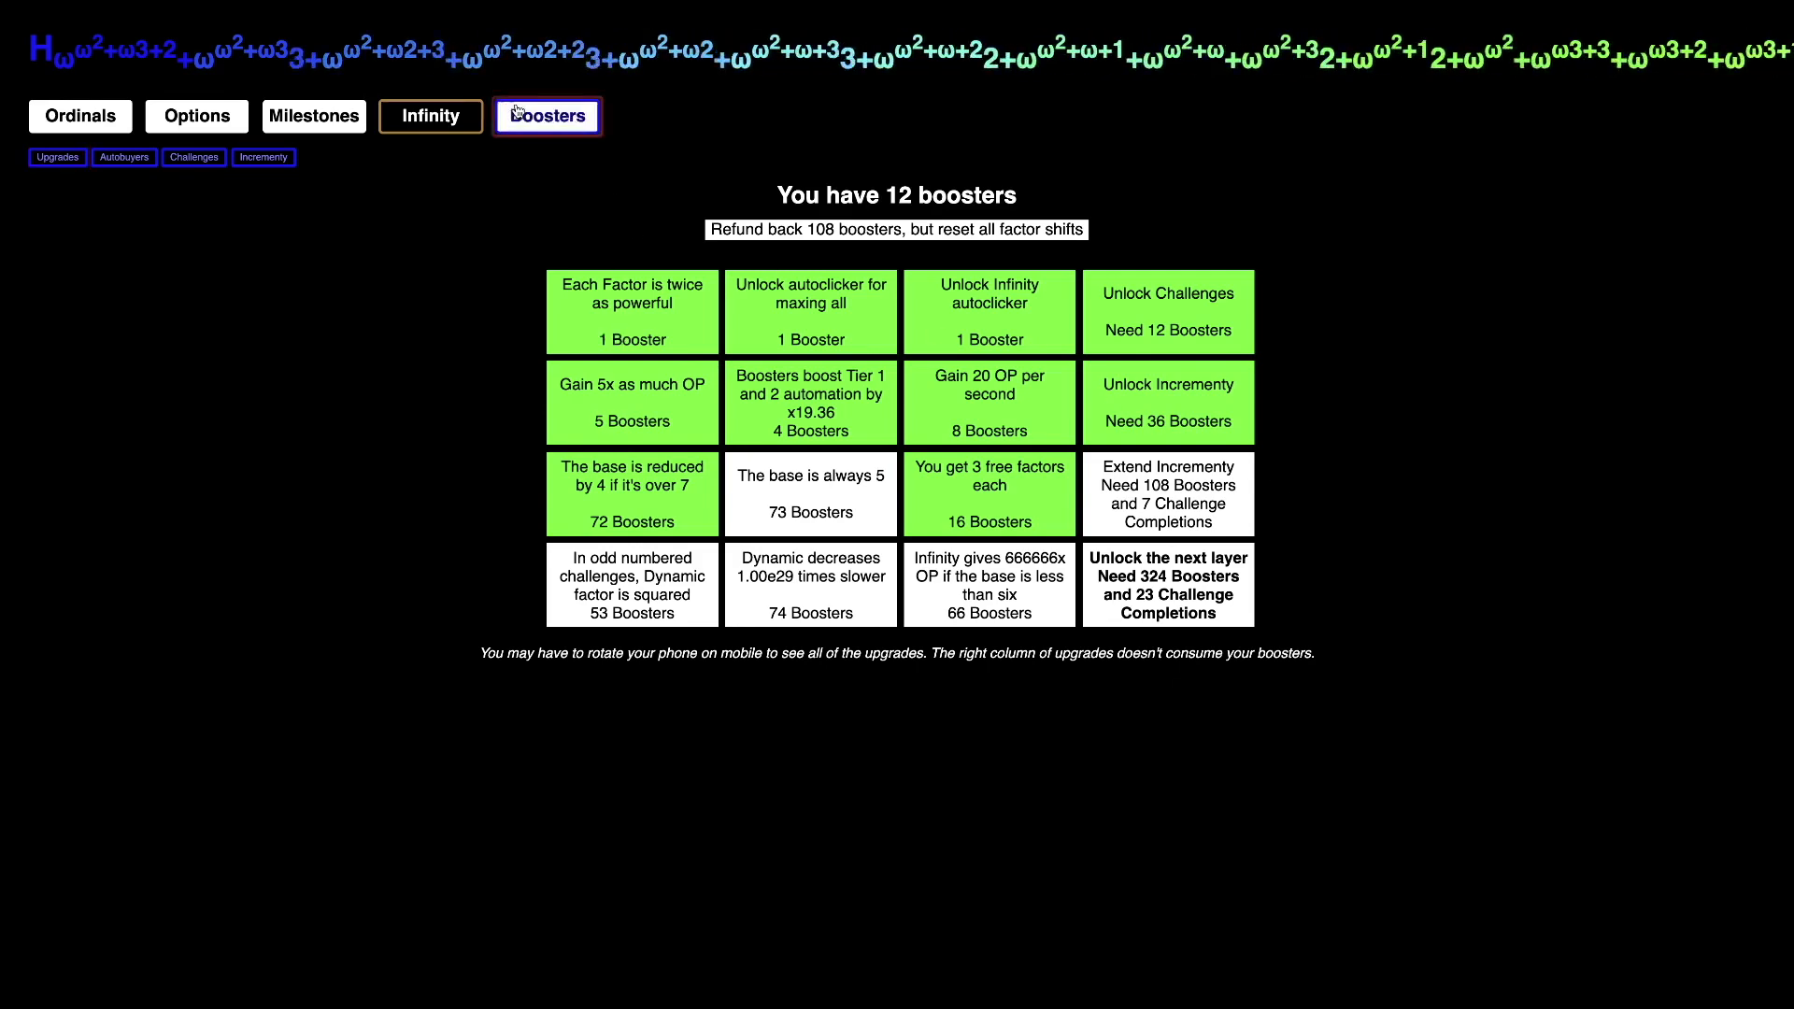
click(430, 115)
click(314, 115)
click(431, 115)
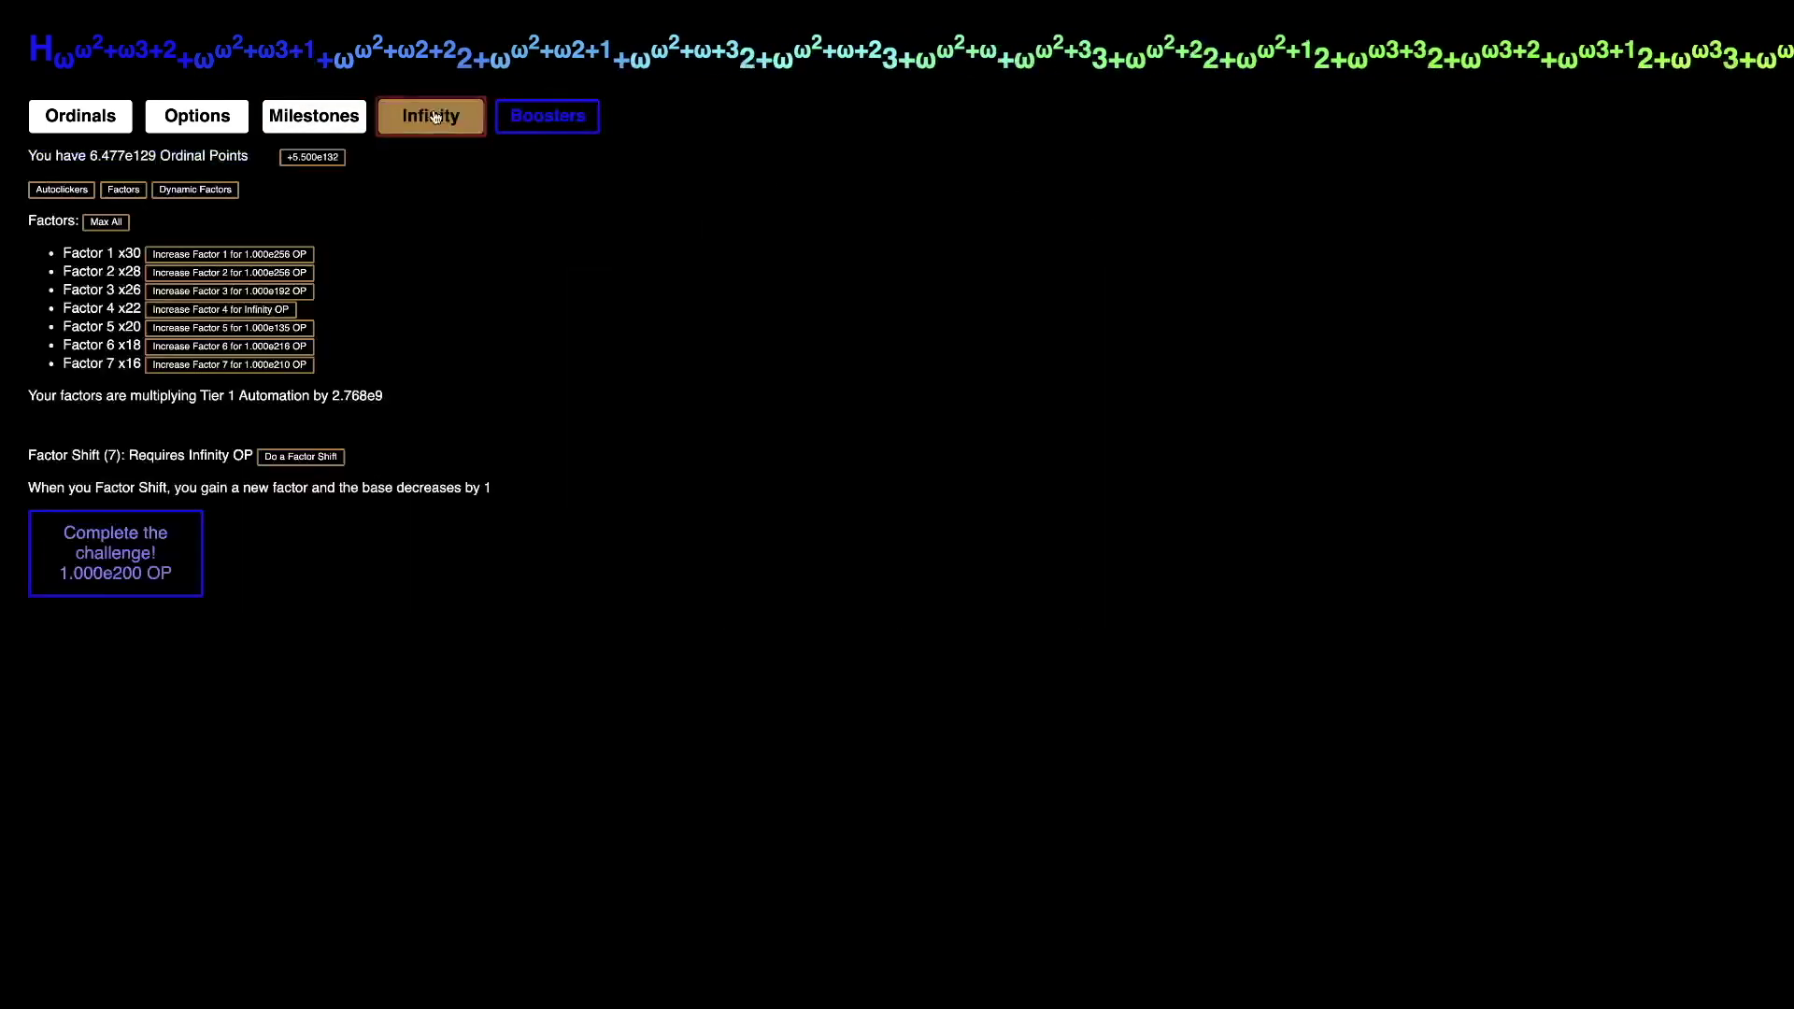
click(533, 122)
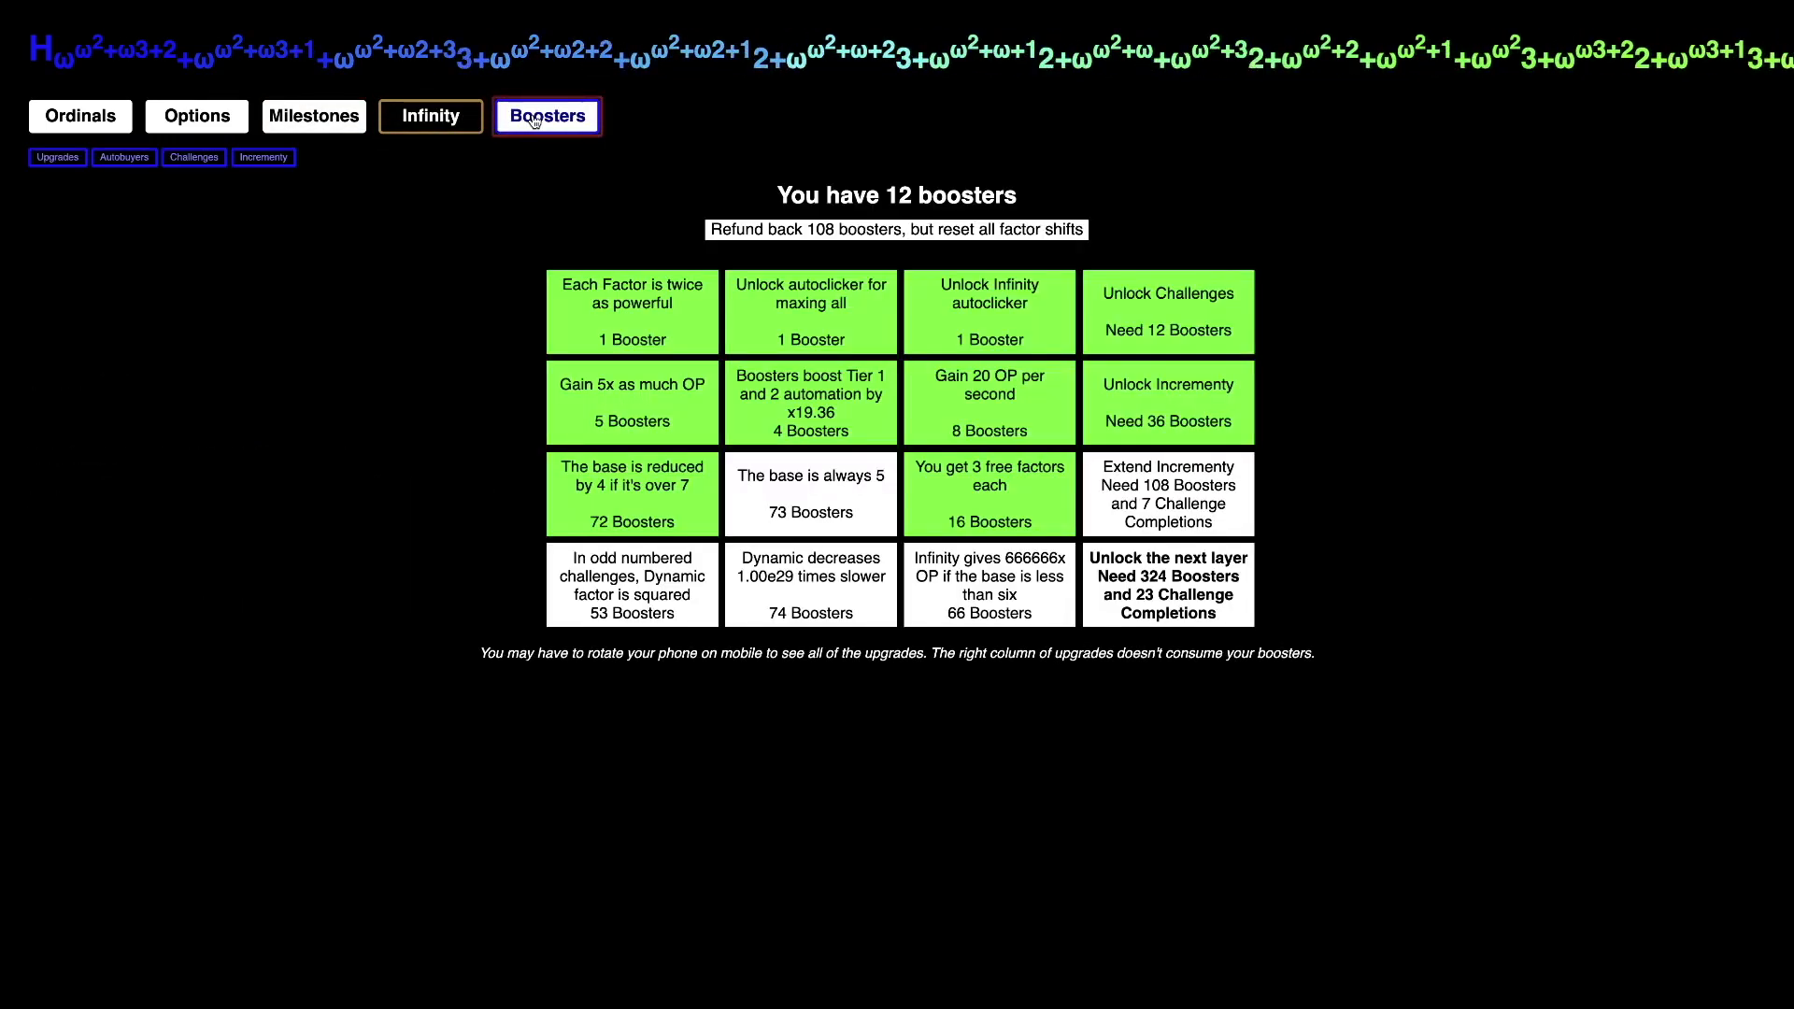
click(455, 120)
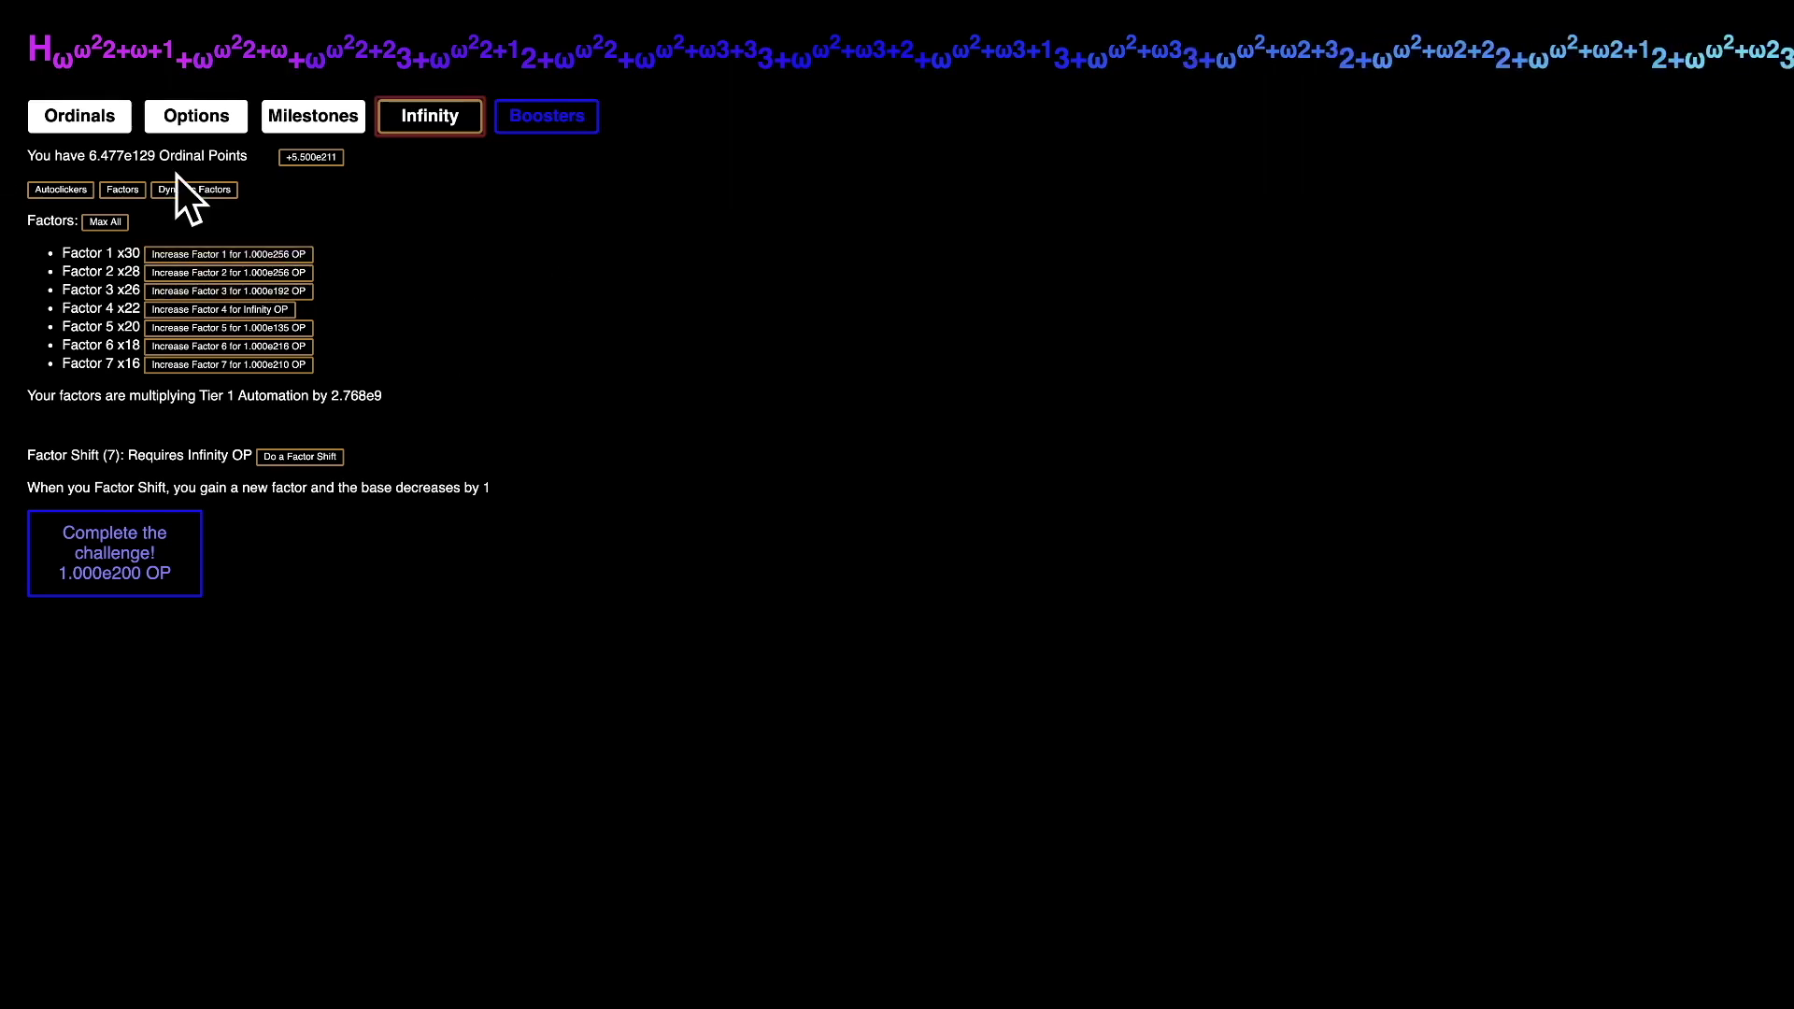
Step: Bank 5.500e211 OP, complete Challenge 3, and bring up the 12-booster upgrades grid
click(320, 160)
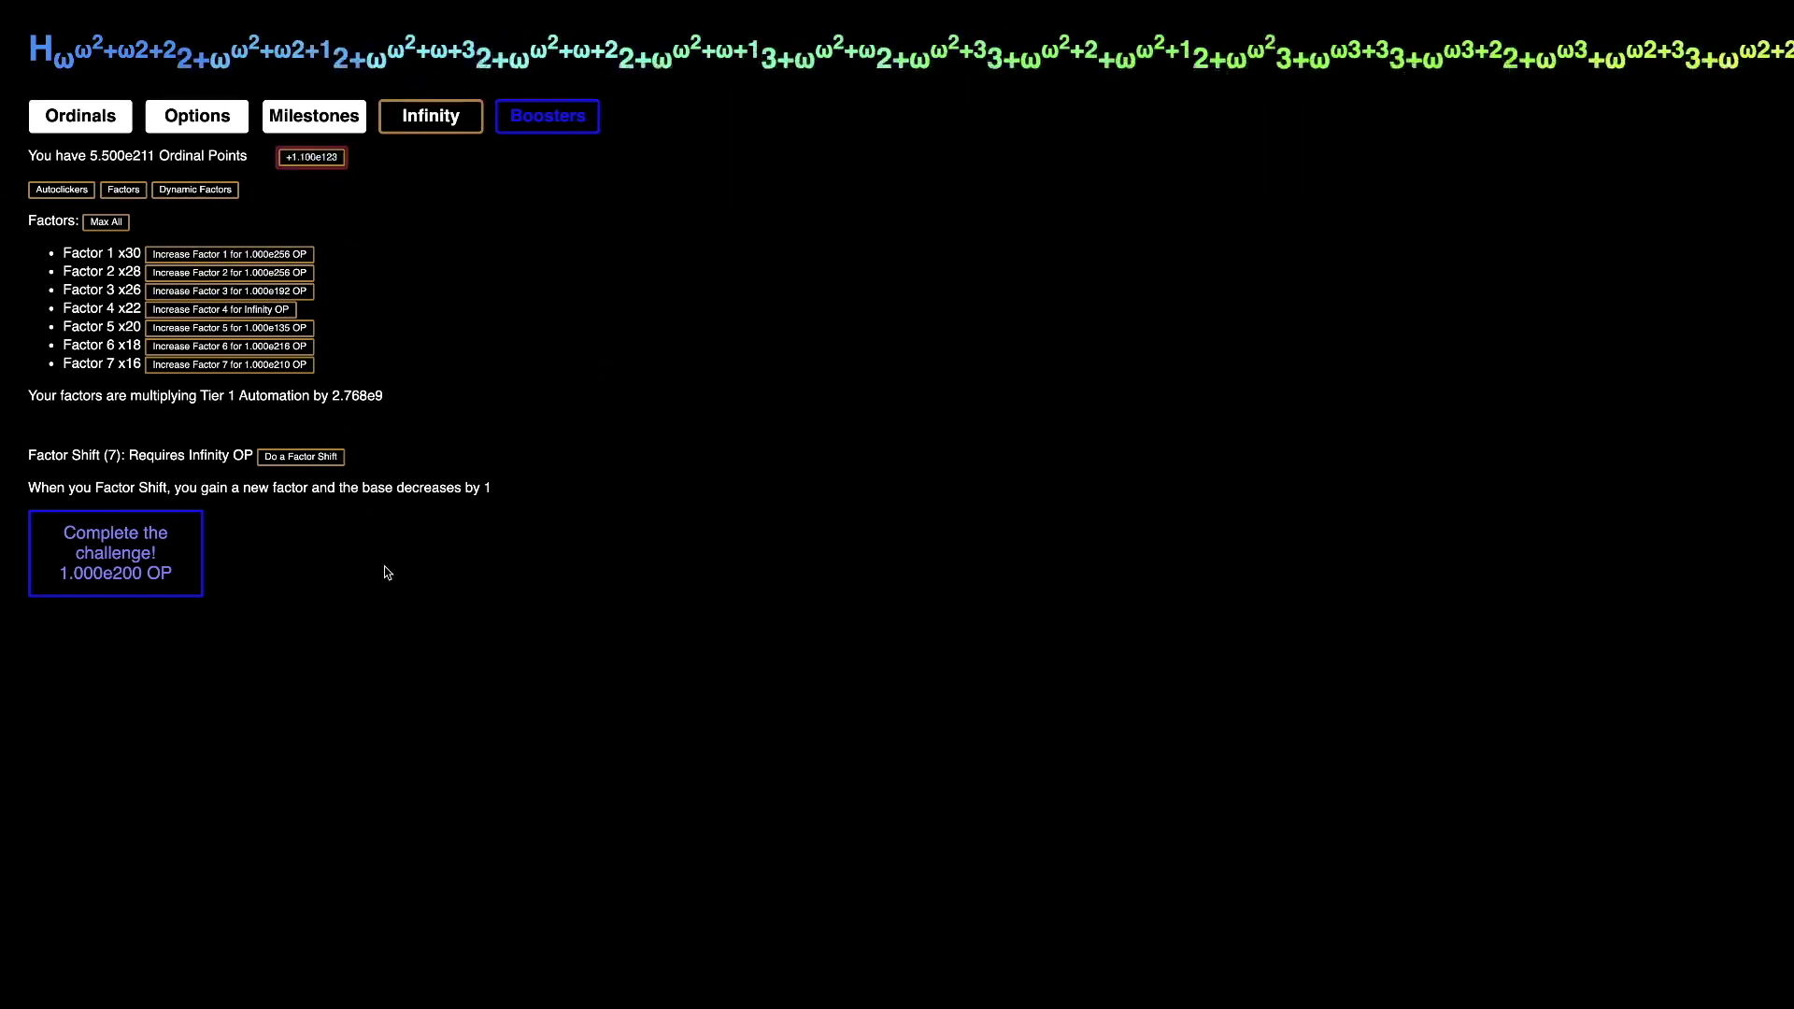
click(142, 536)
click(559, 120)
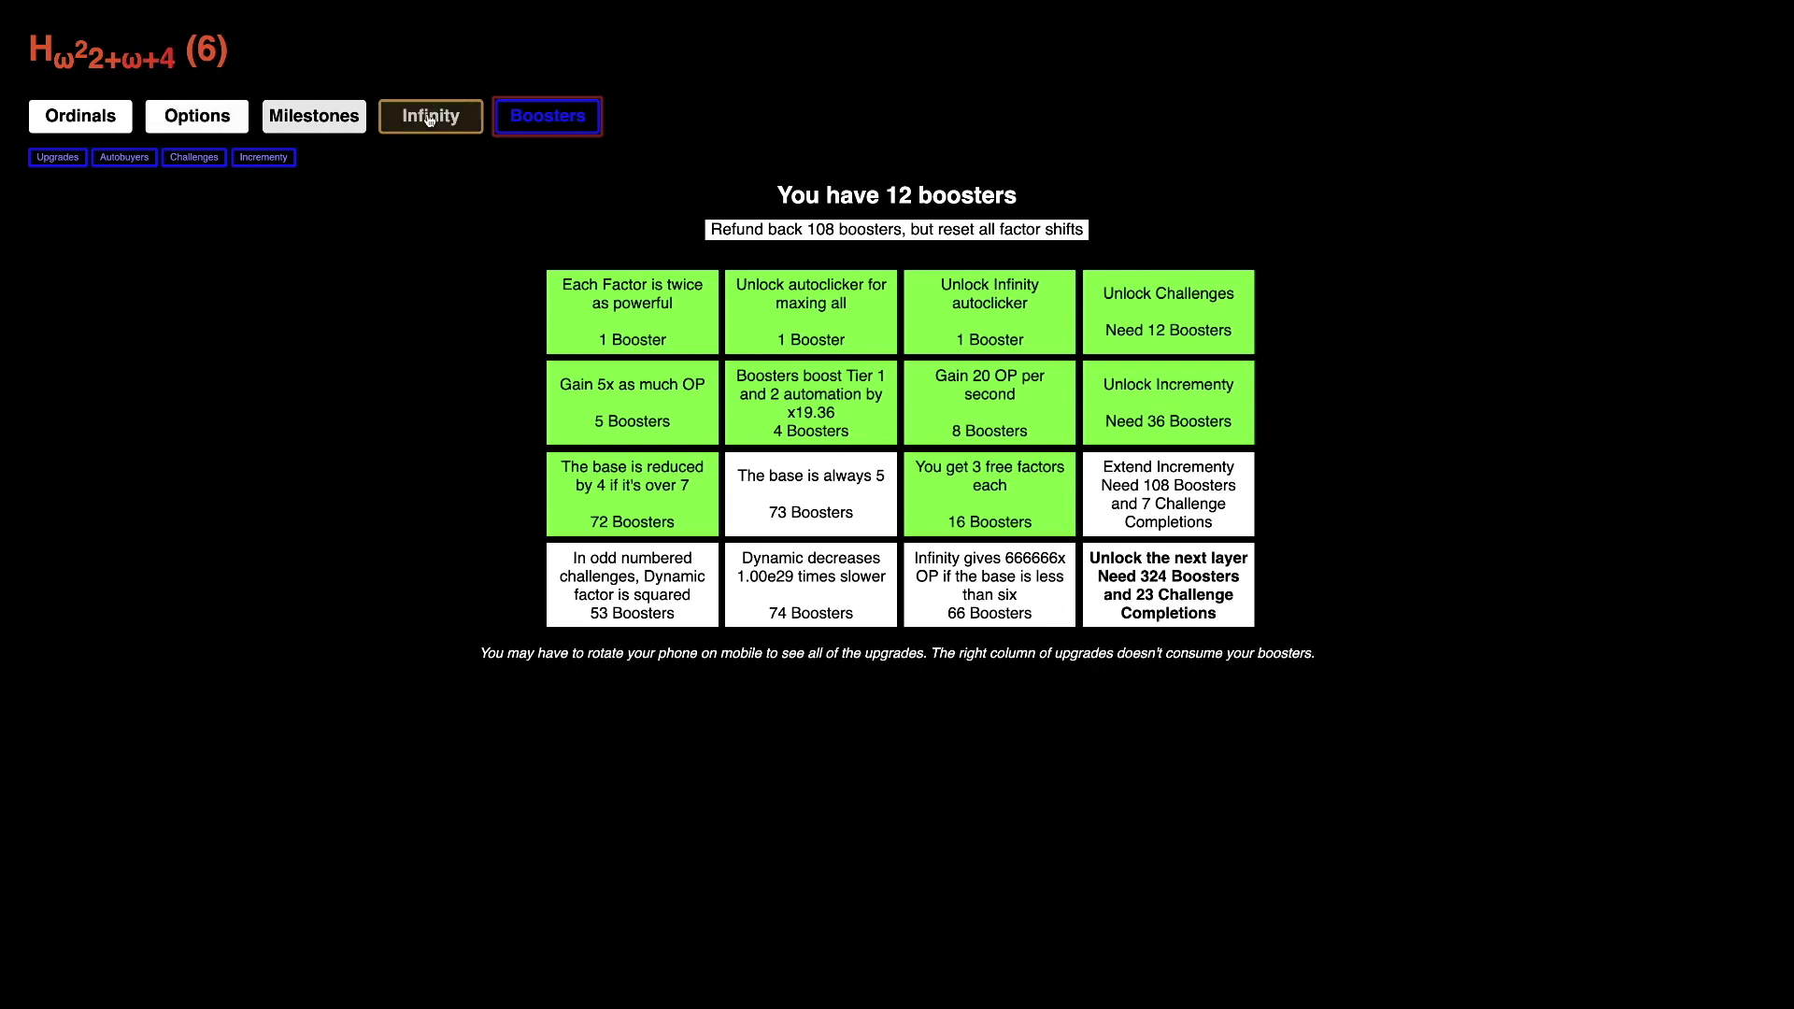
Step: Refund all boosters and buy the Extend Incrementy upgrade
click(1056, 235)
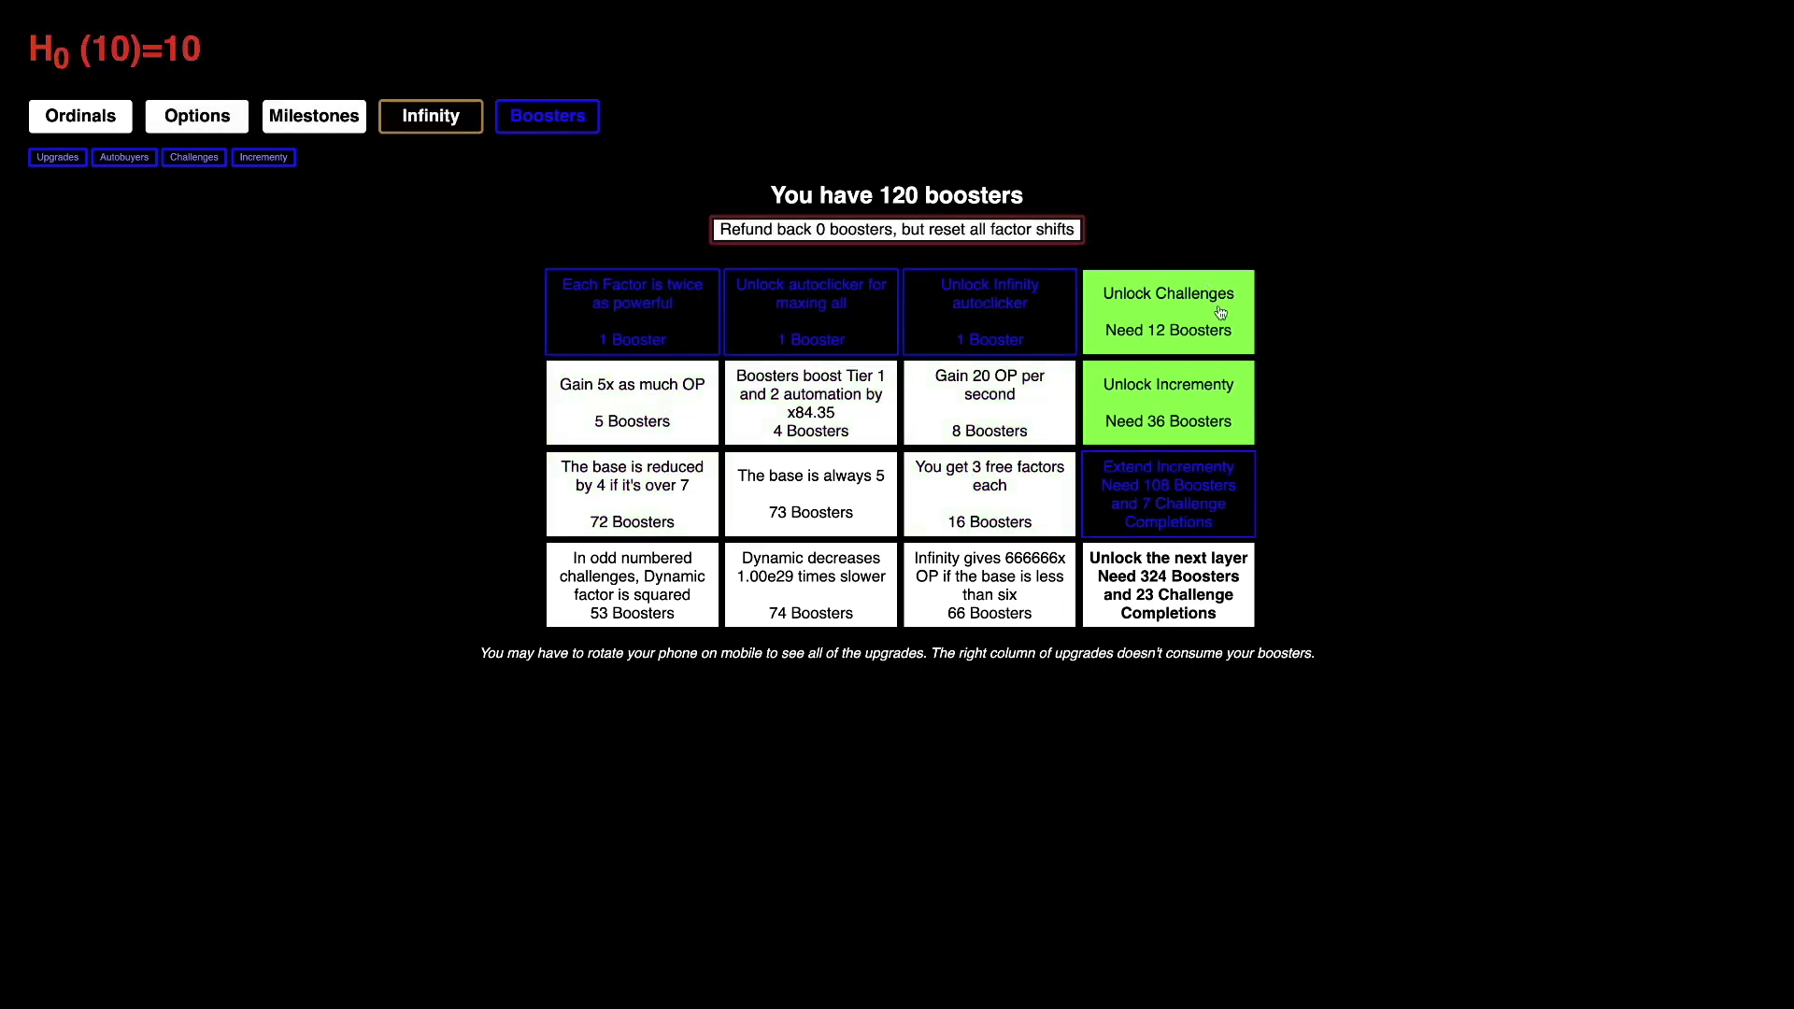
click(1223, 522)
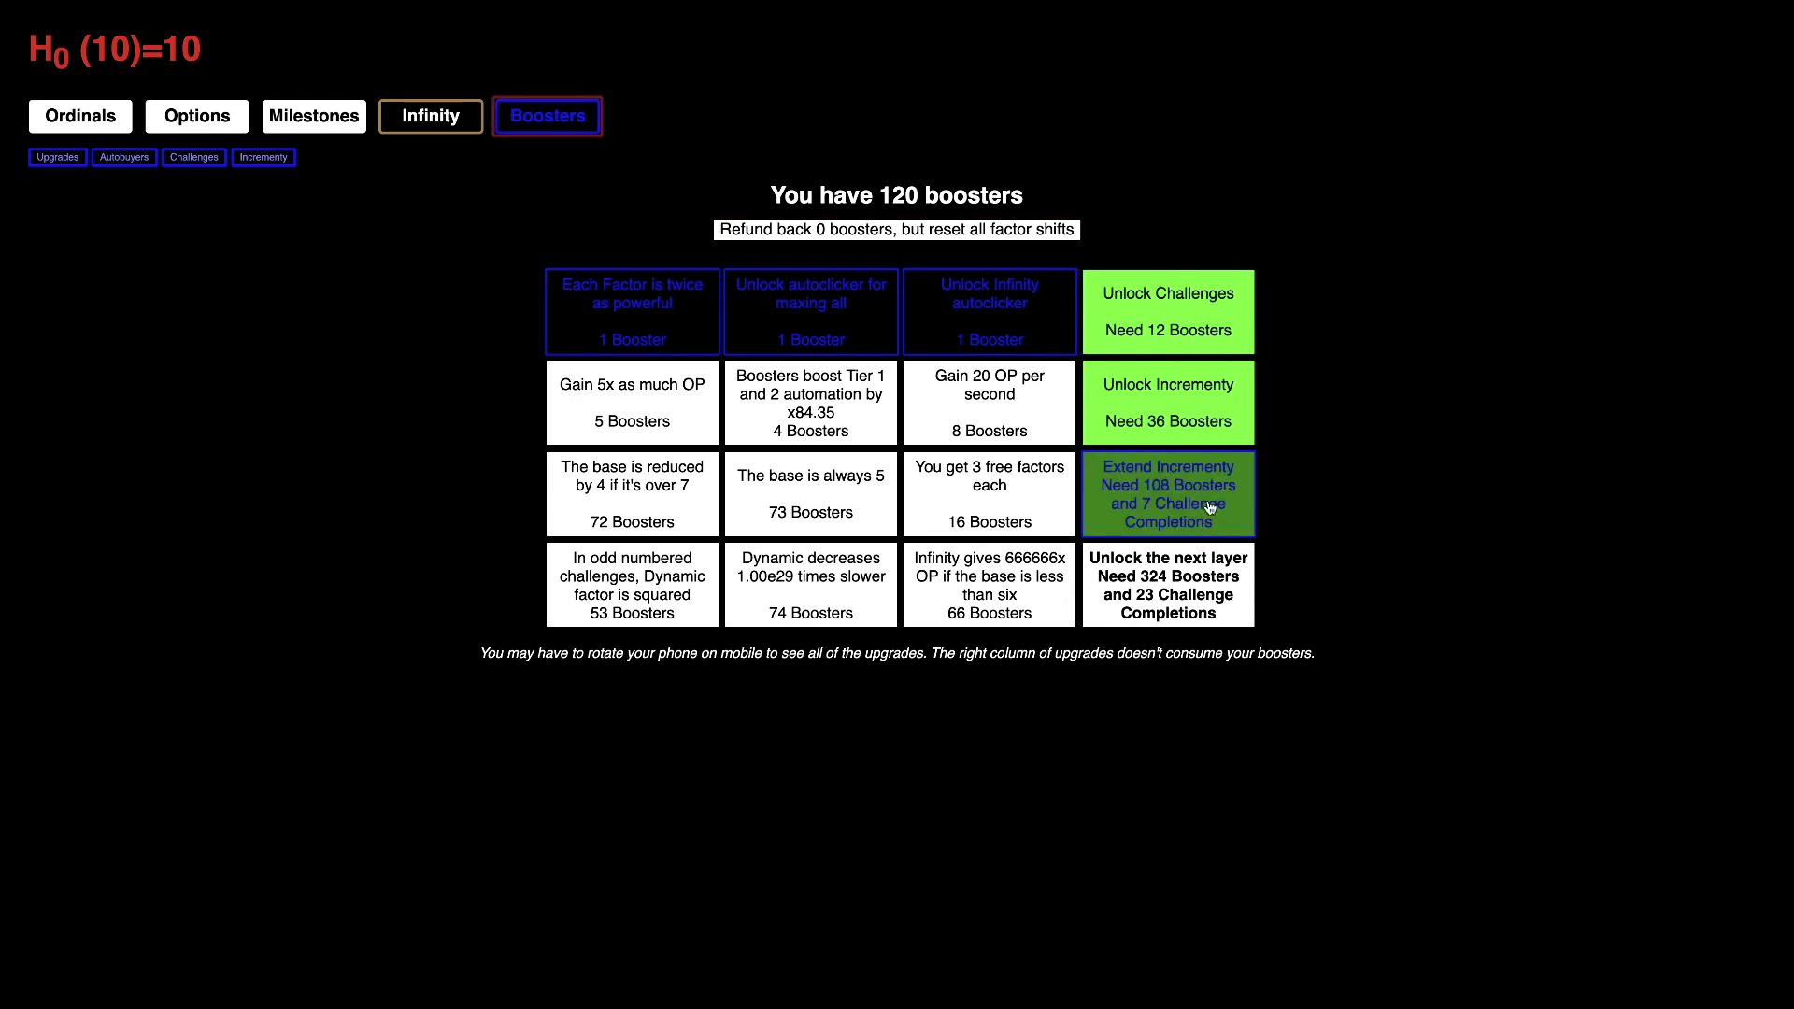
click(1219, 498)
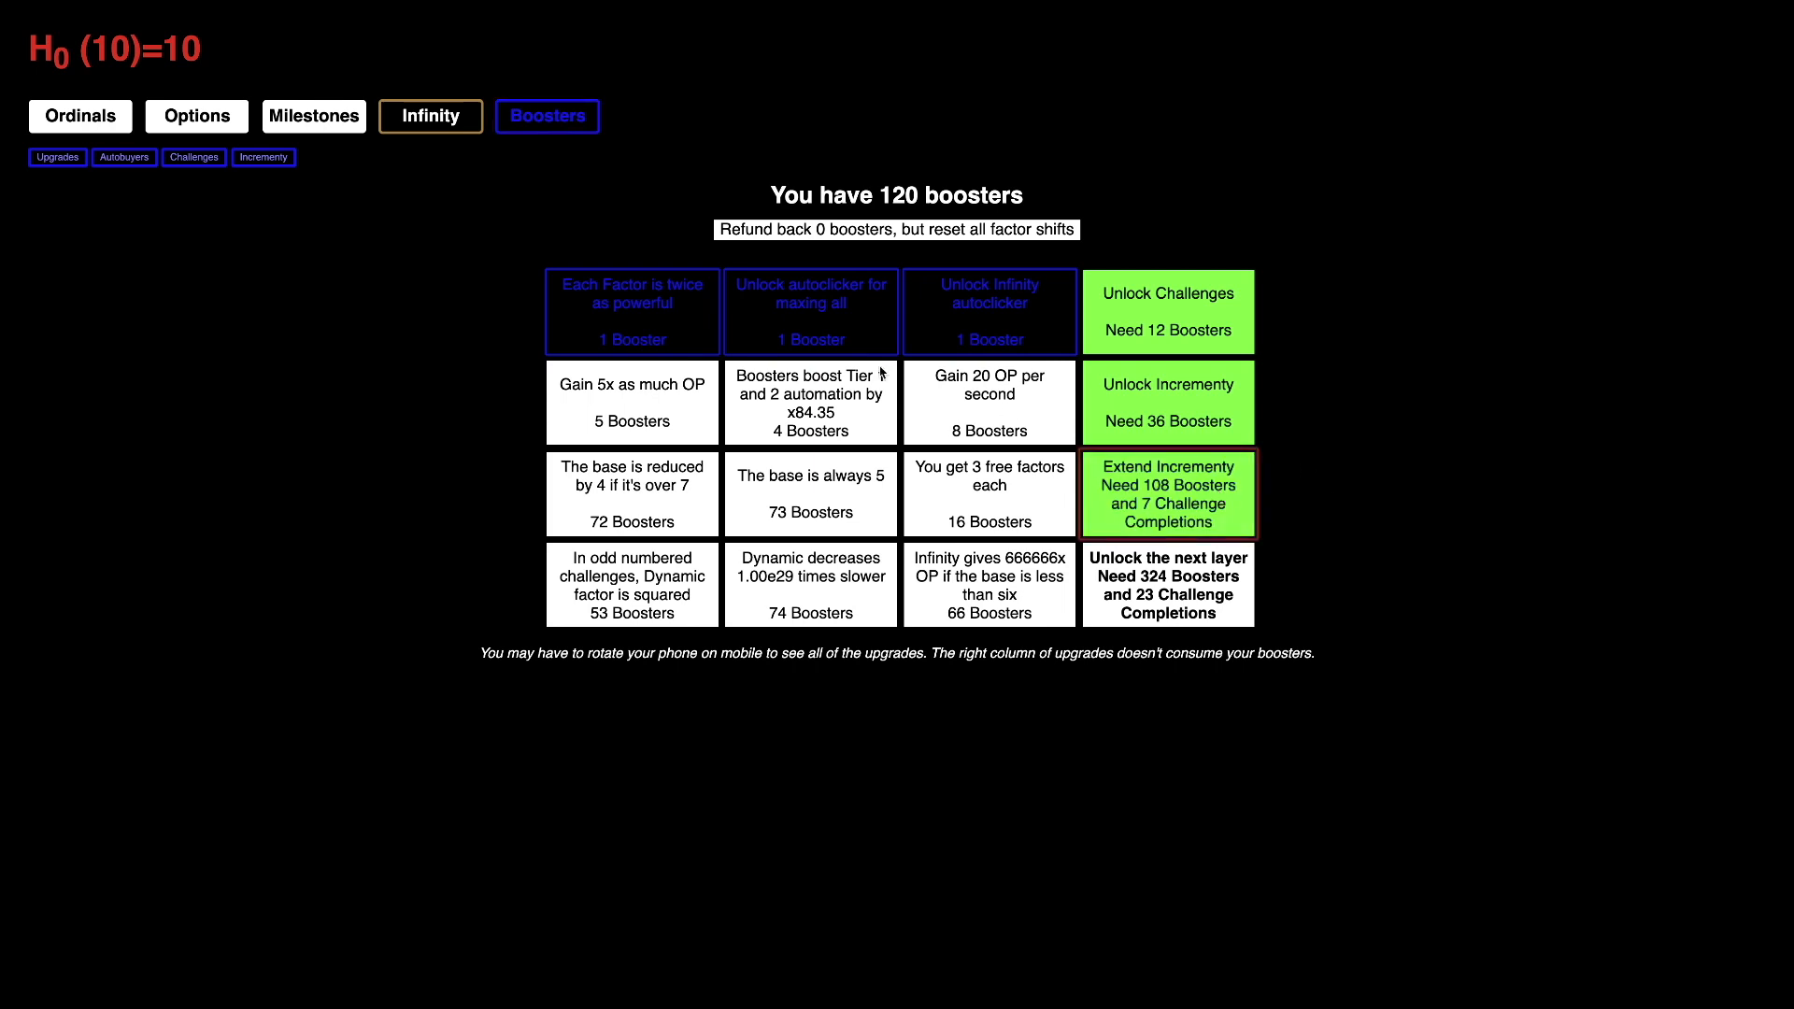
Step: Buy the first two booster rows, 3 free factors, and 'Infinity gives 666666x'
click(631, 309)
click(810, 310)
click(990, 308)
click(631, 400)
click(810, 399)
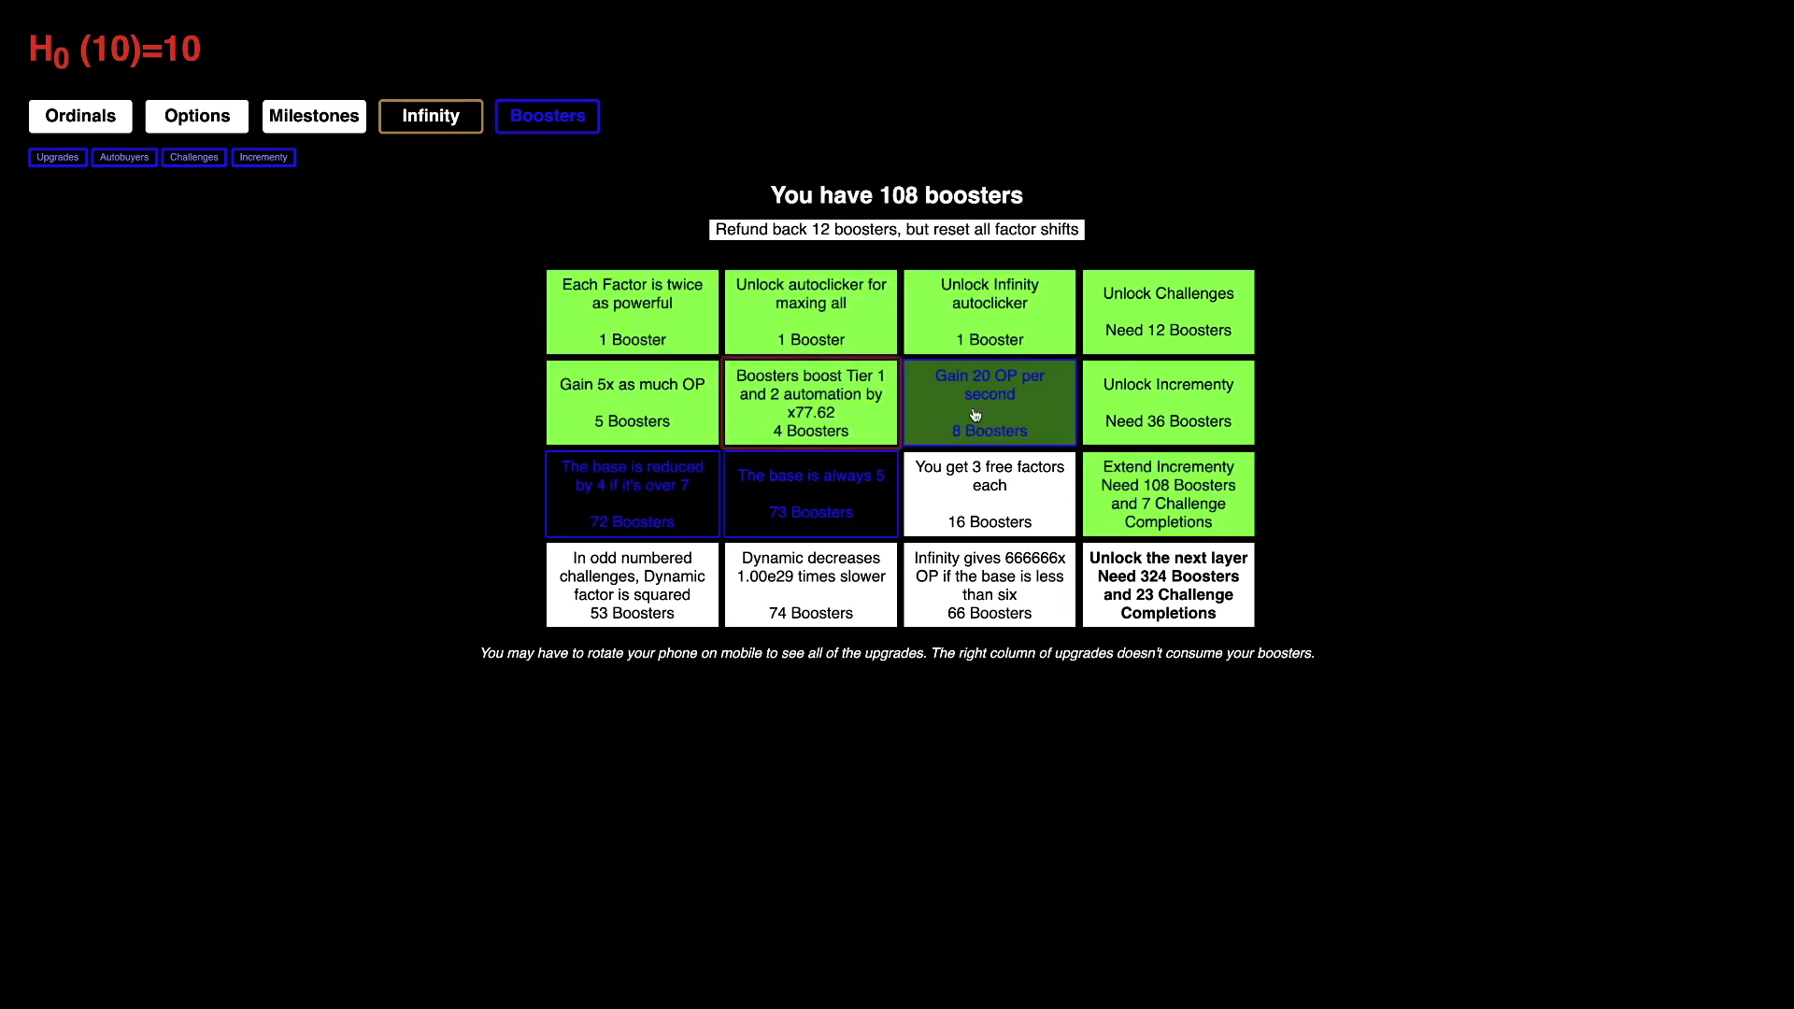
click(974, 415)
click(1030, 516)
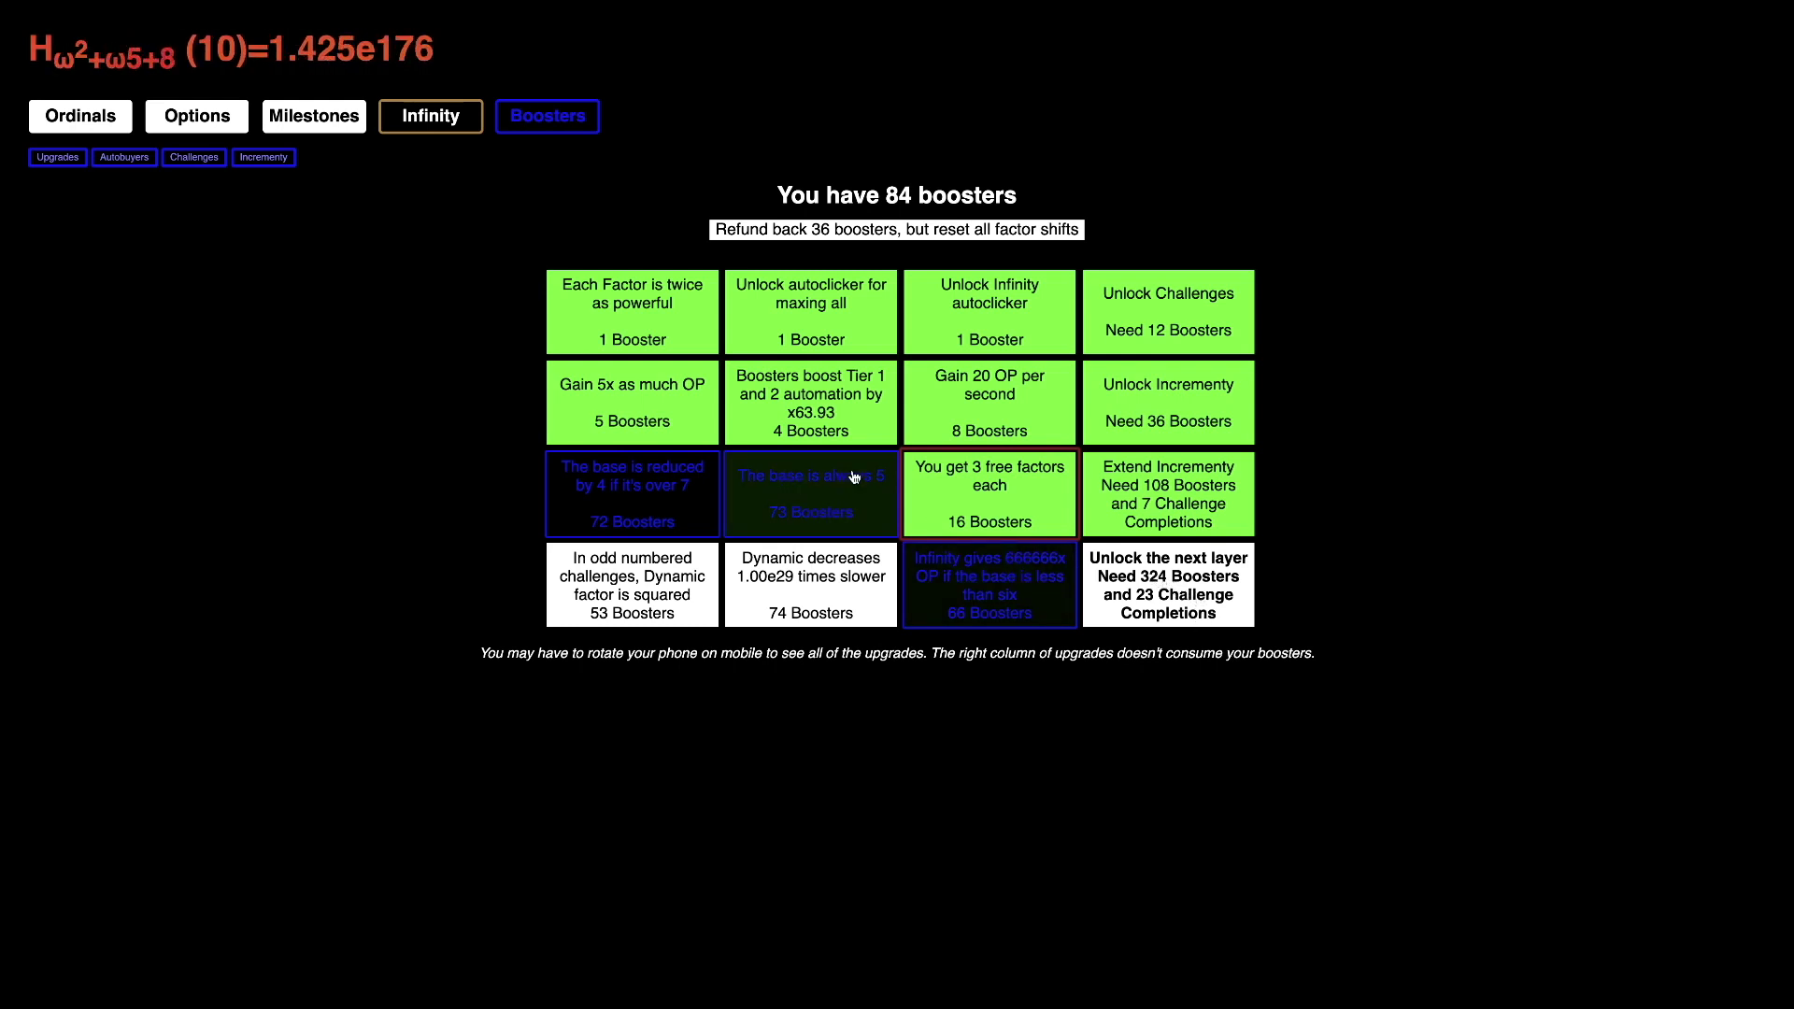
click(990, 588)
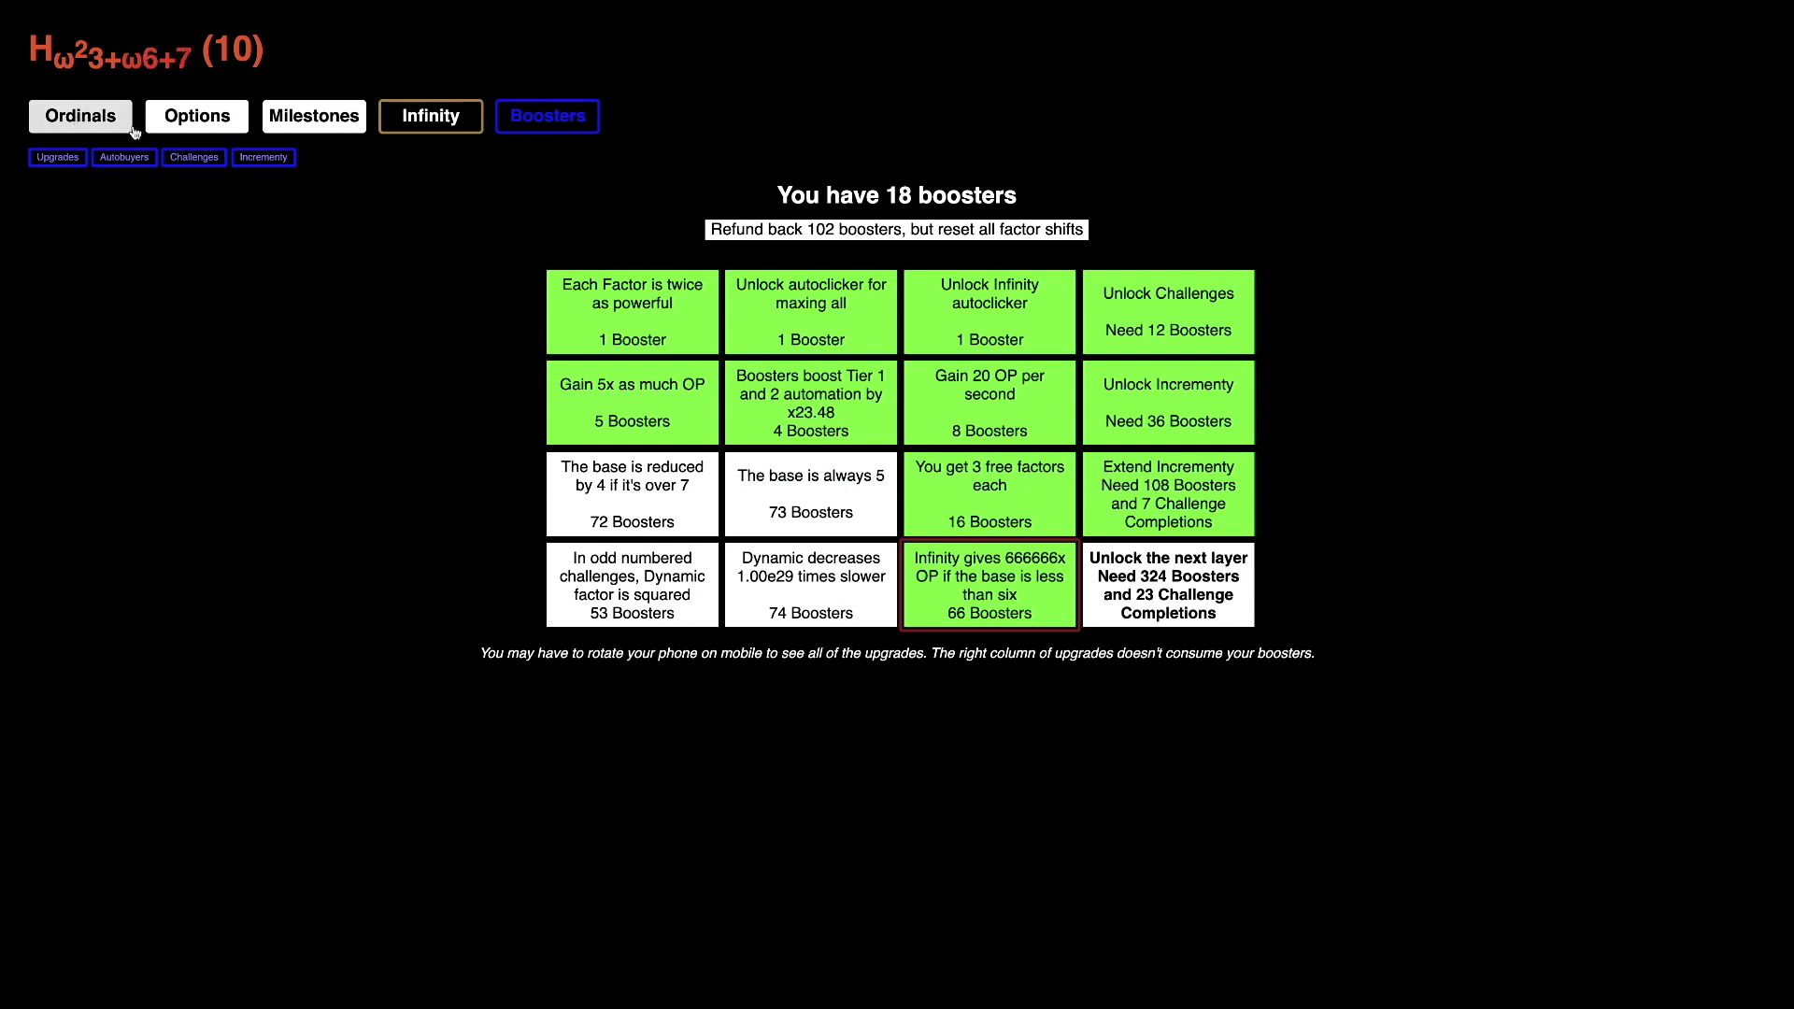
Step: Refund again and rebuy rows one and two plus 3 free factors, leaving 84 boosters
click(951, 232)
click(989, 311)
click(811, 311)
click(632, 311)
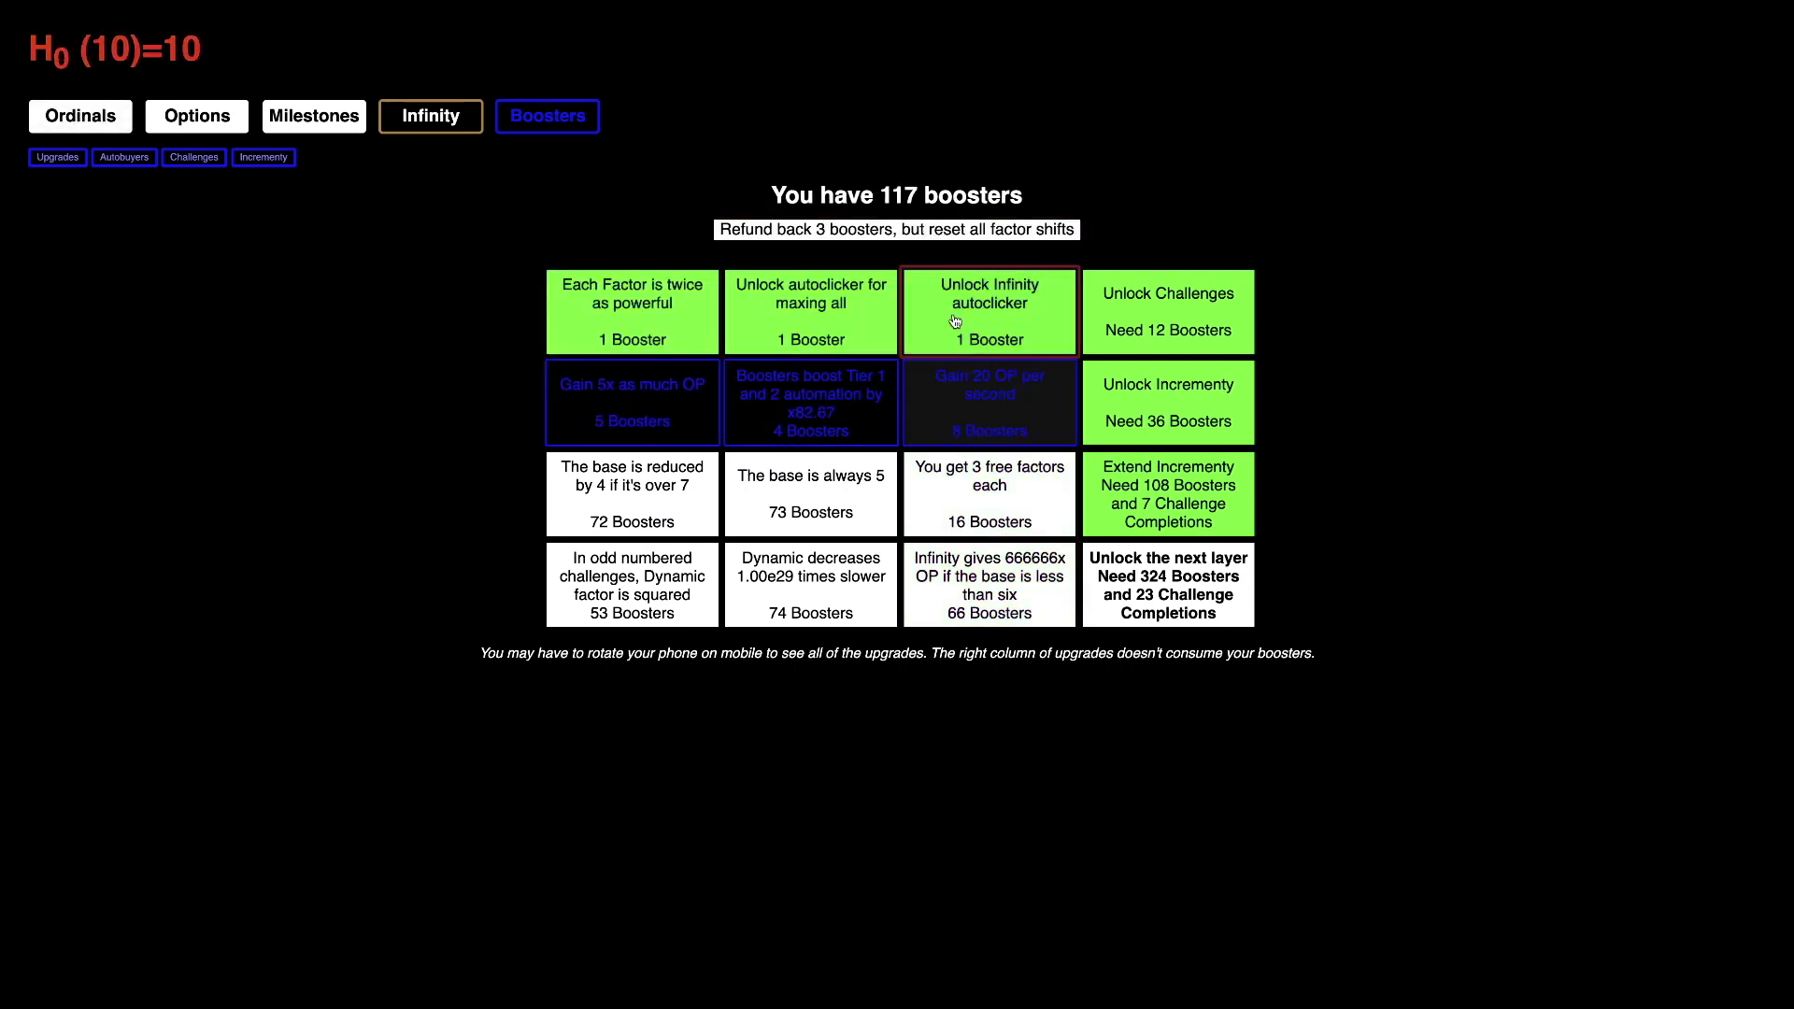
click(632, 403)
click(807, 380)
click(989, 400)
click(990, 493)
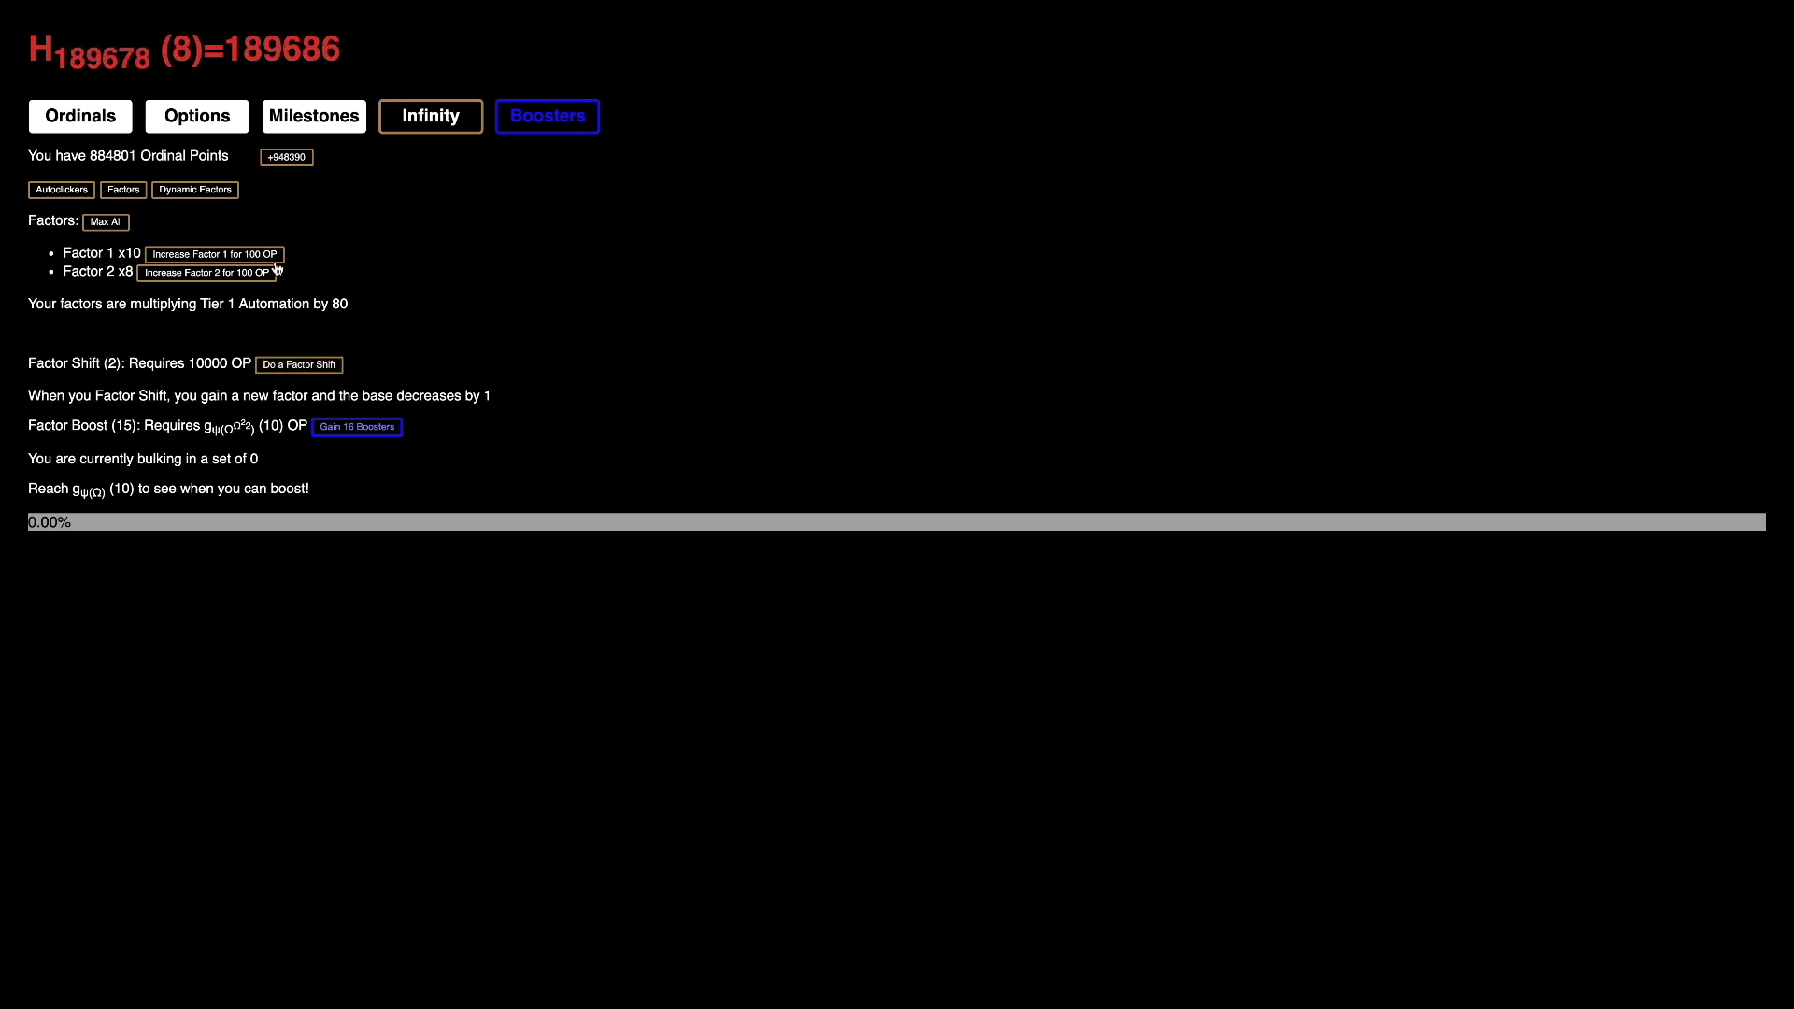
Step: Factor Shift from Factor 3 up to Factor 7, gathering OP between shifts, then collect ψ-sized OP
click(307, 366)
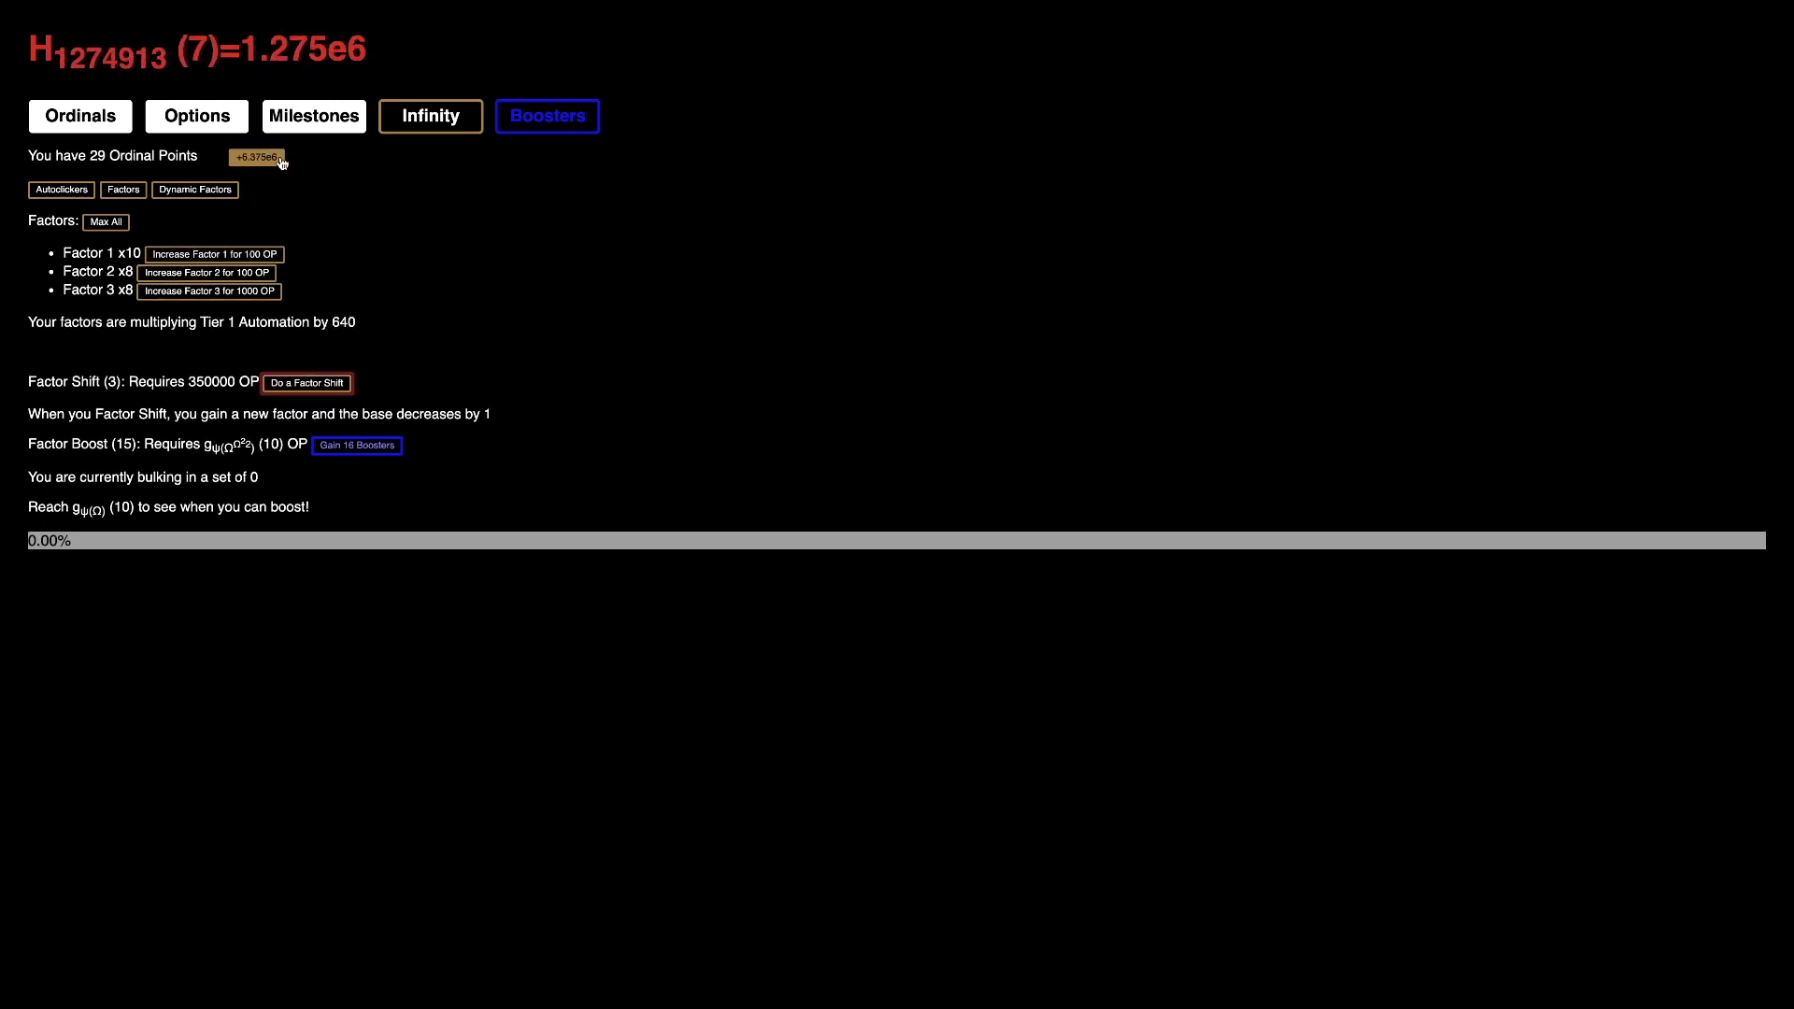
click(278, 164)
click(305, 382)
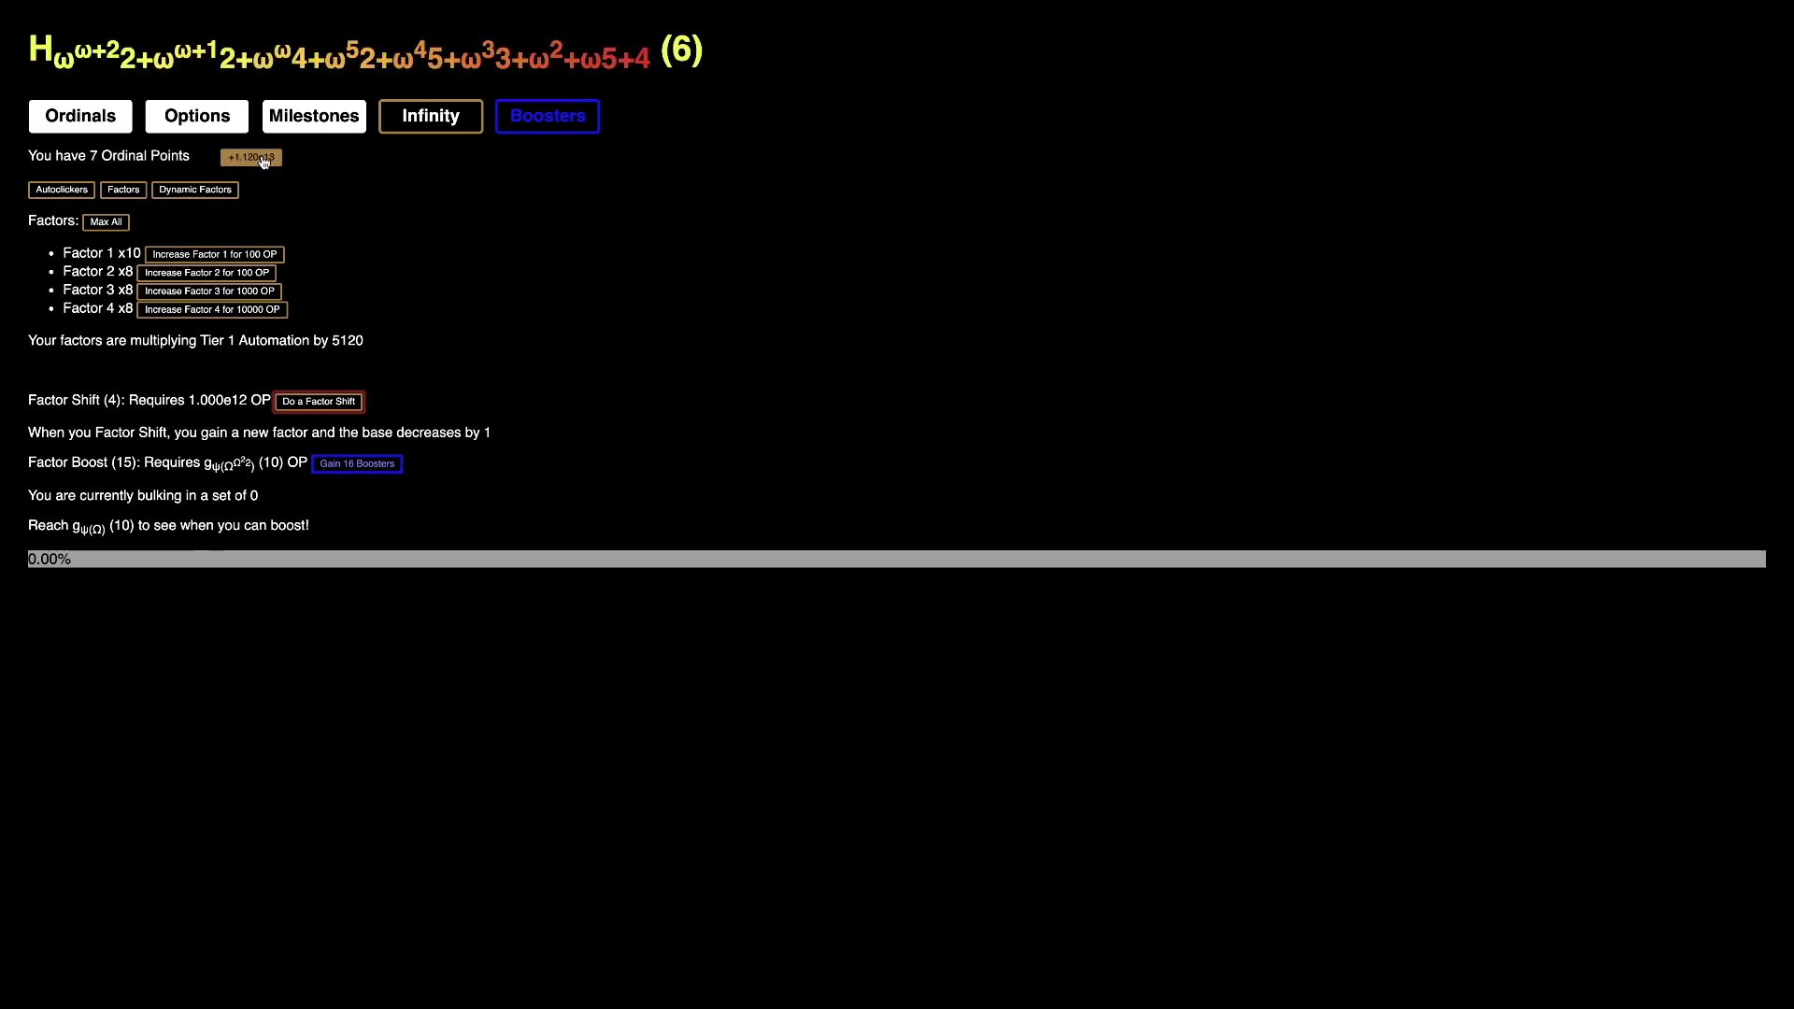
click(319, 401)
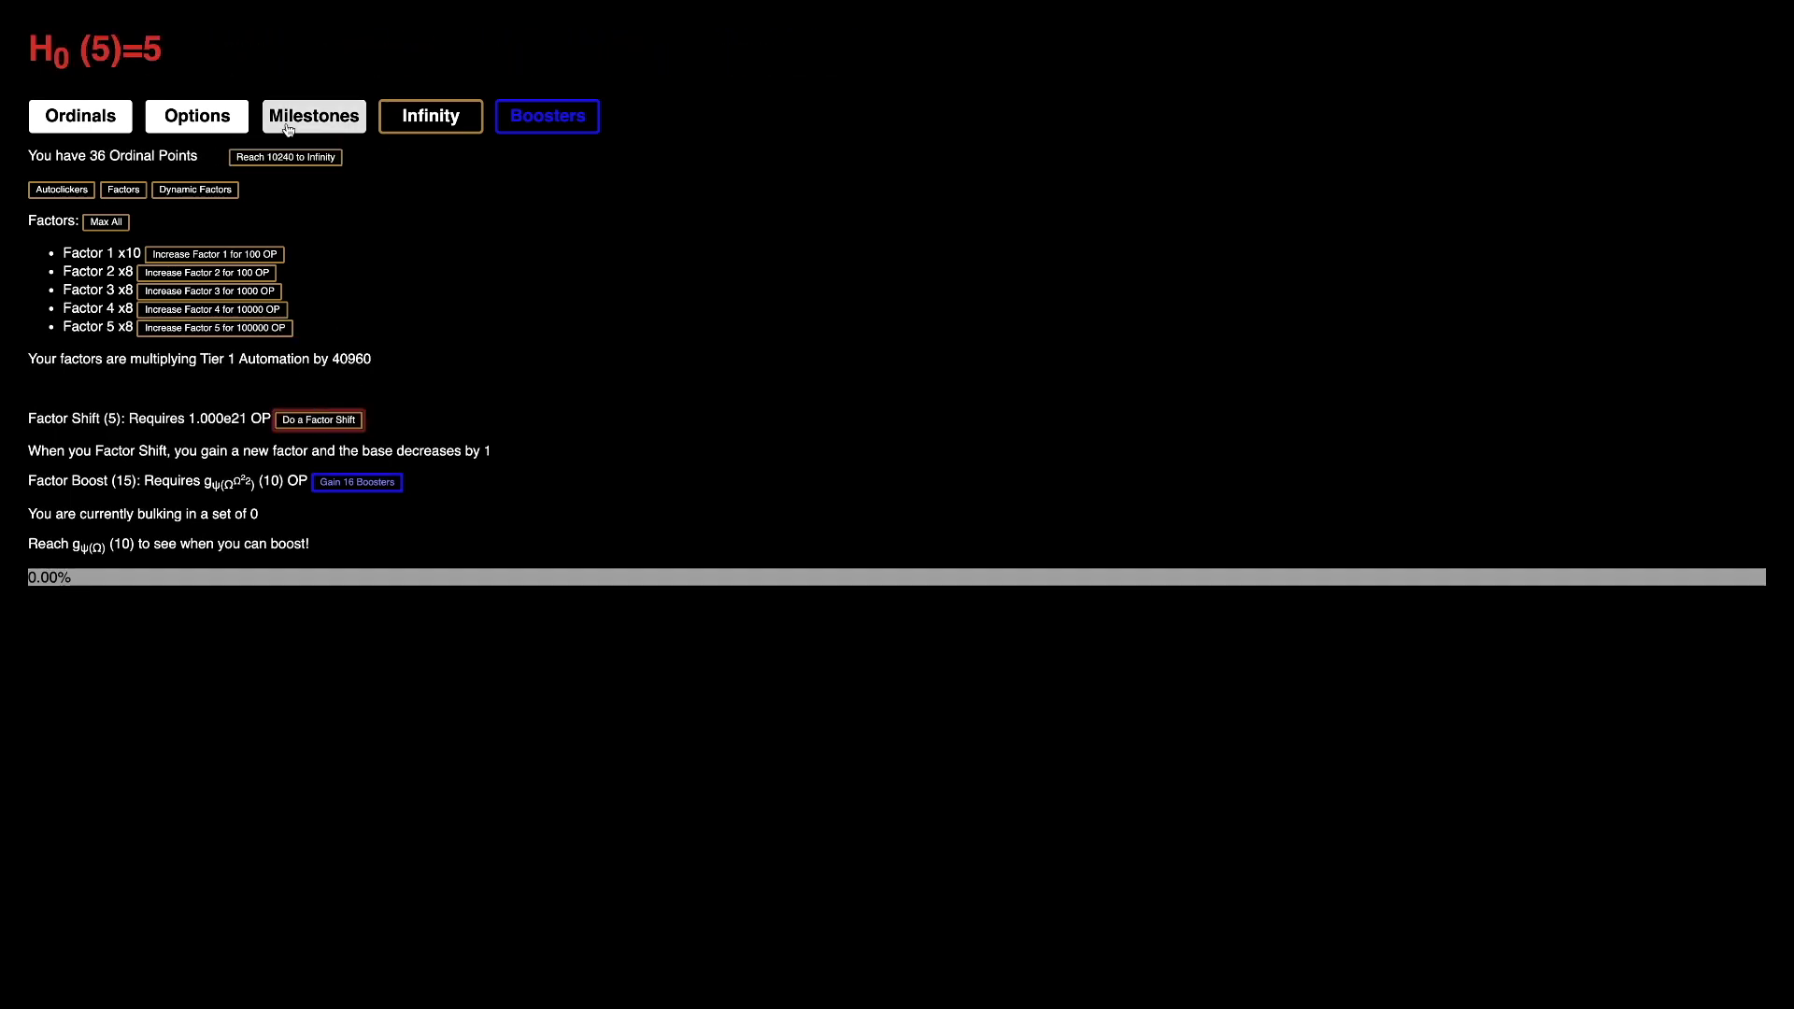
click(271, 159)
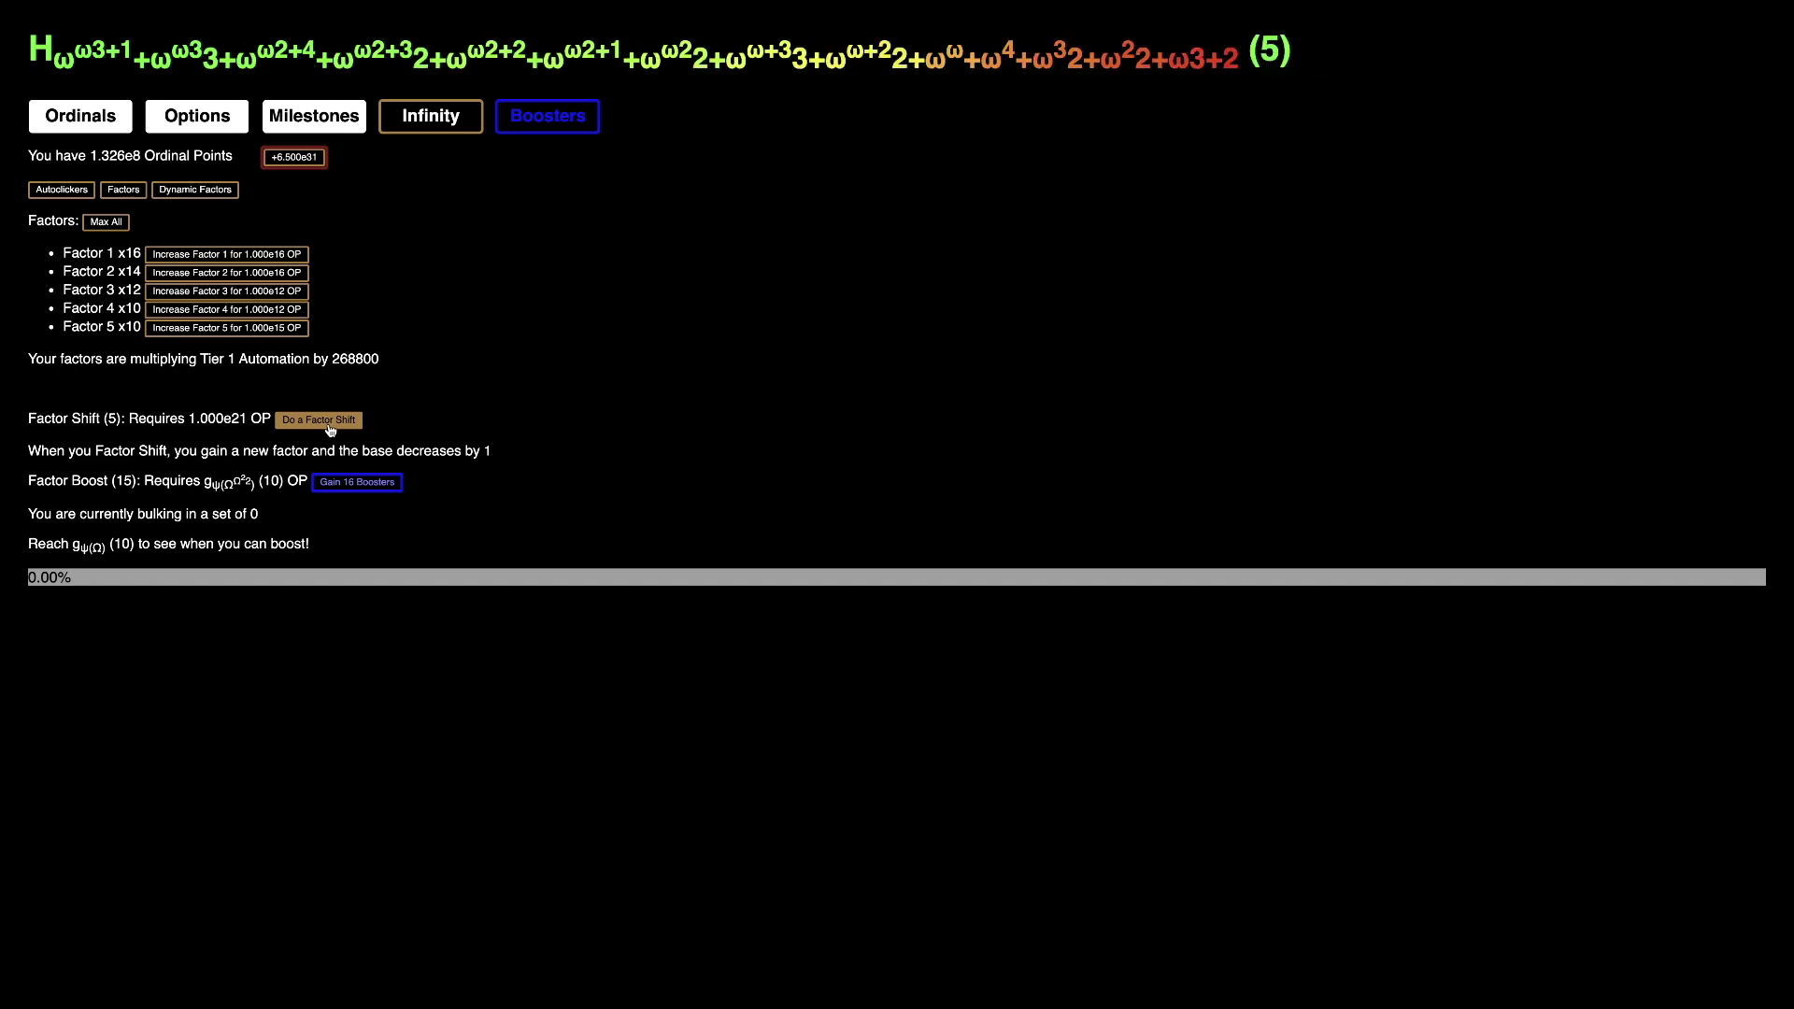
key(f)
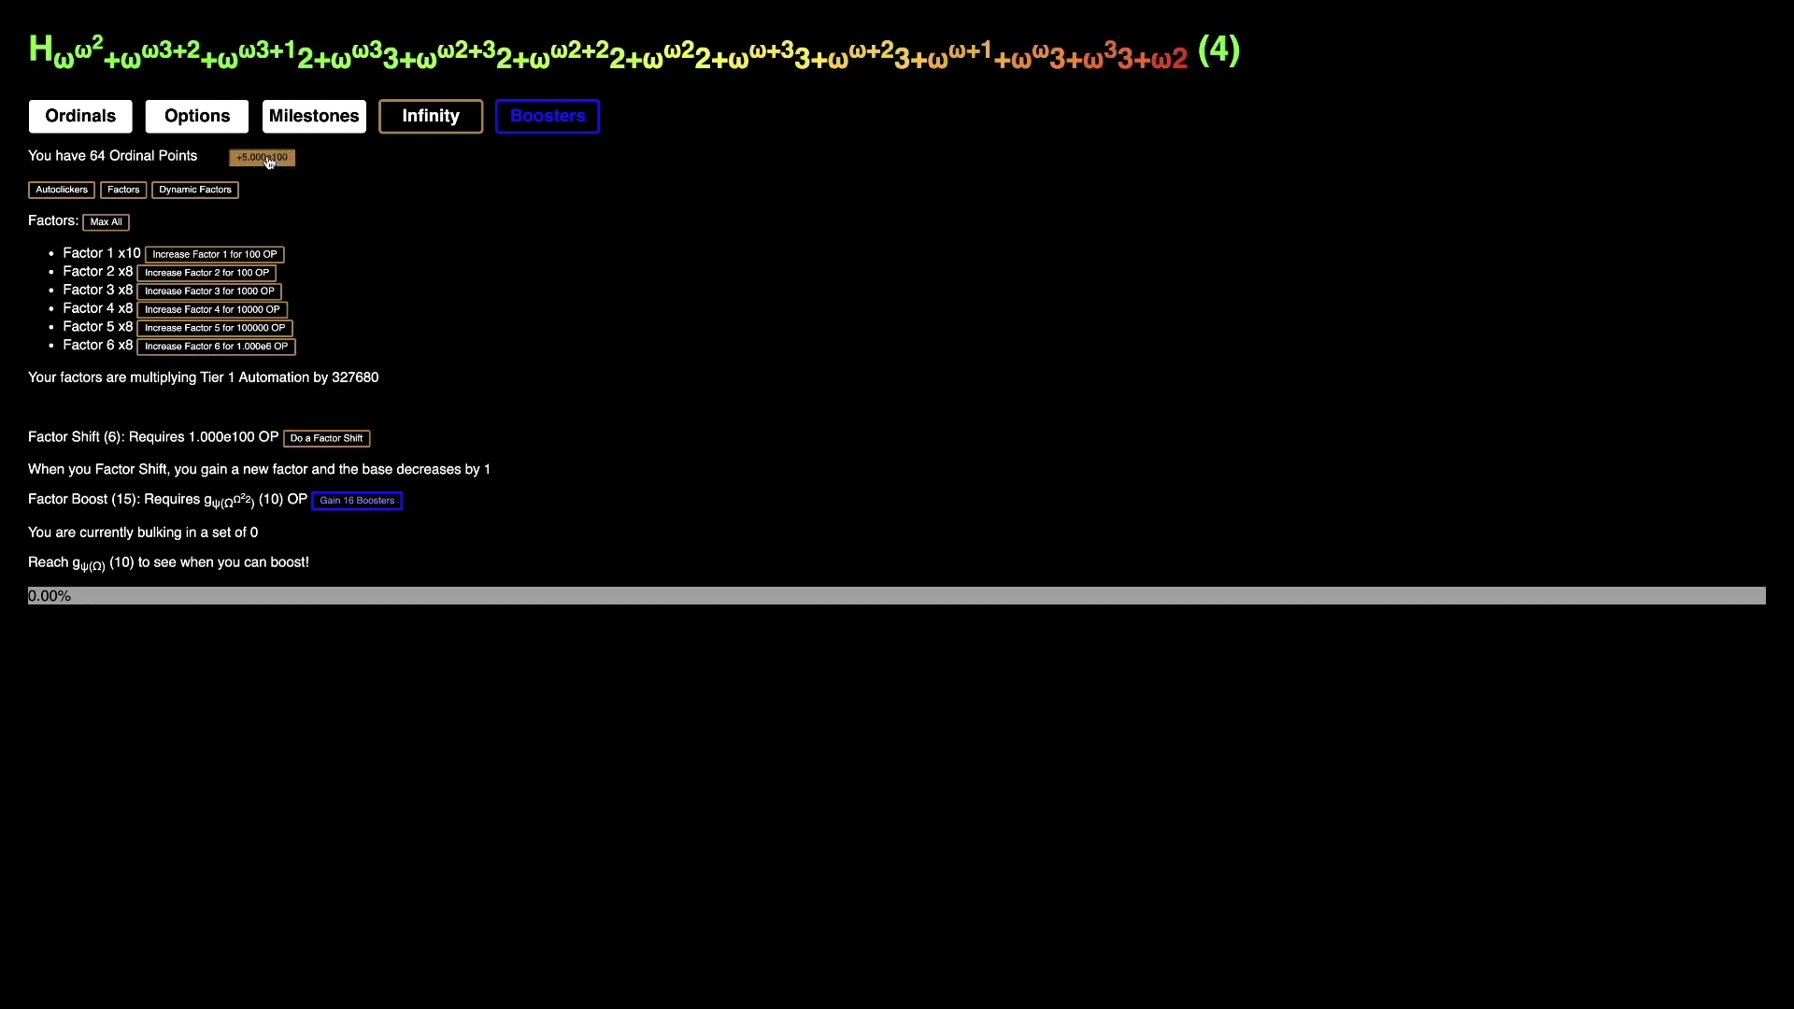
click(267, 159)
key(f)
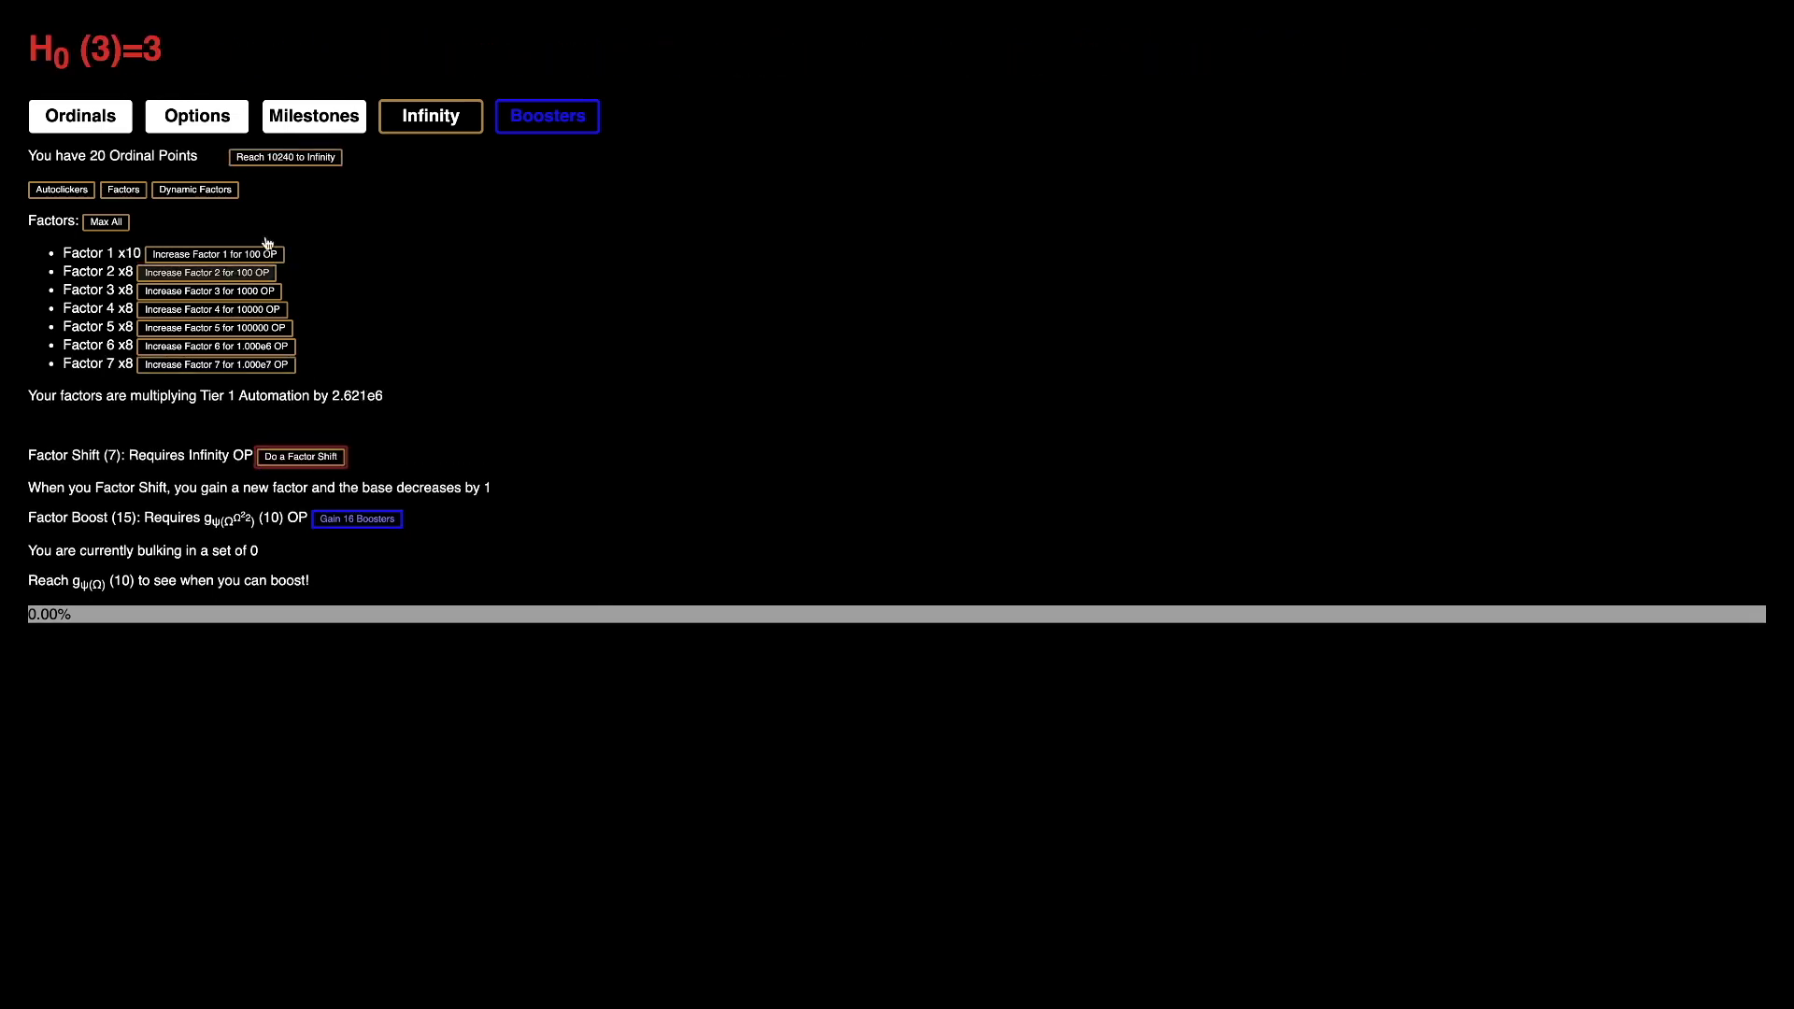
click(286, 158)
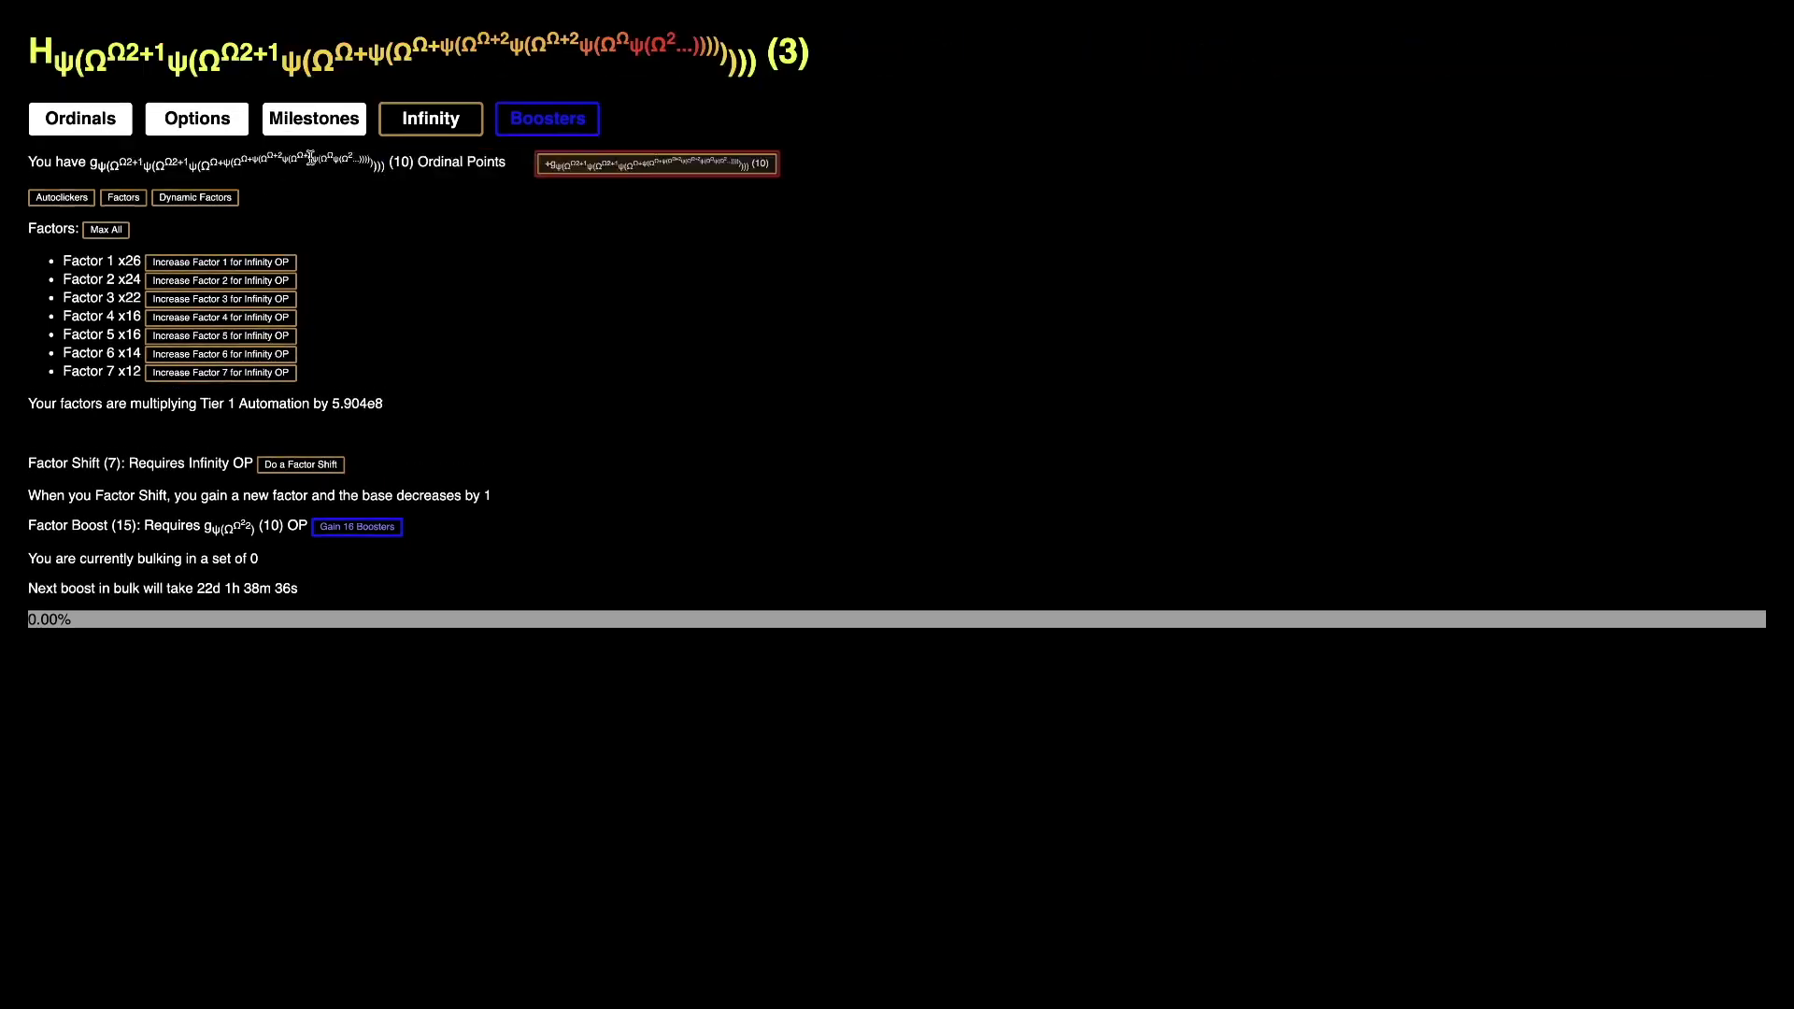
click(505, 130)
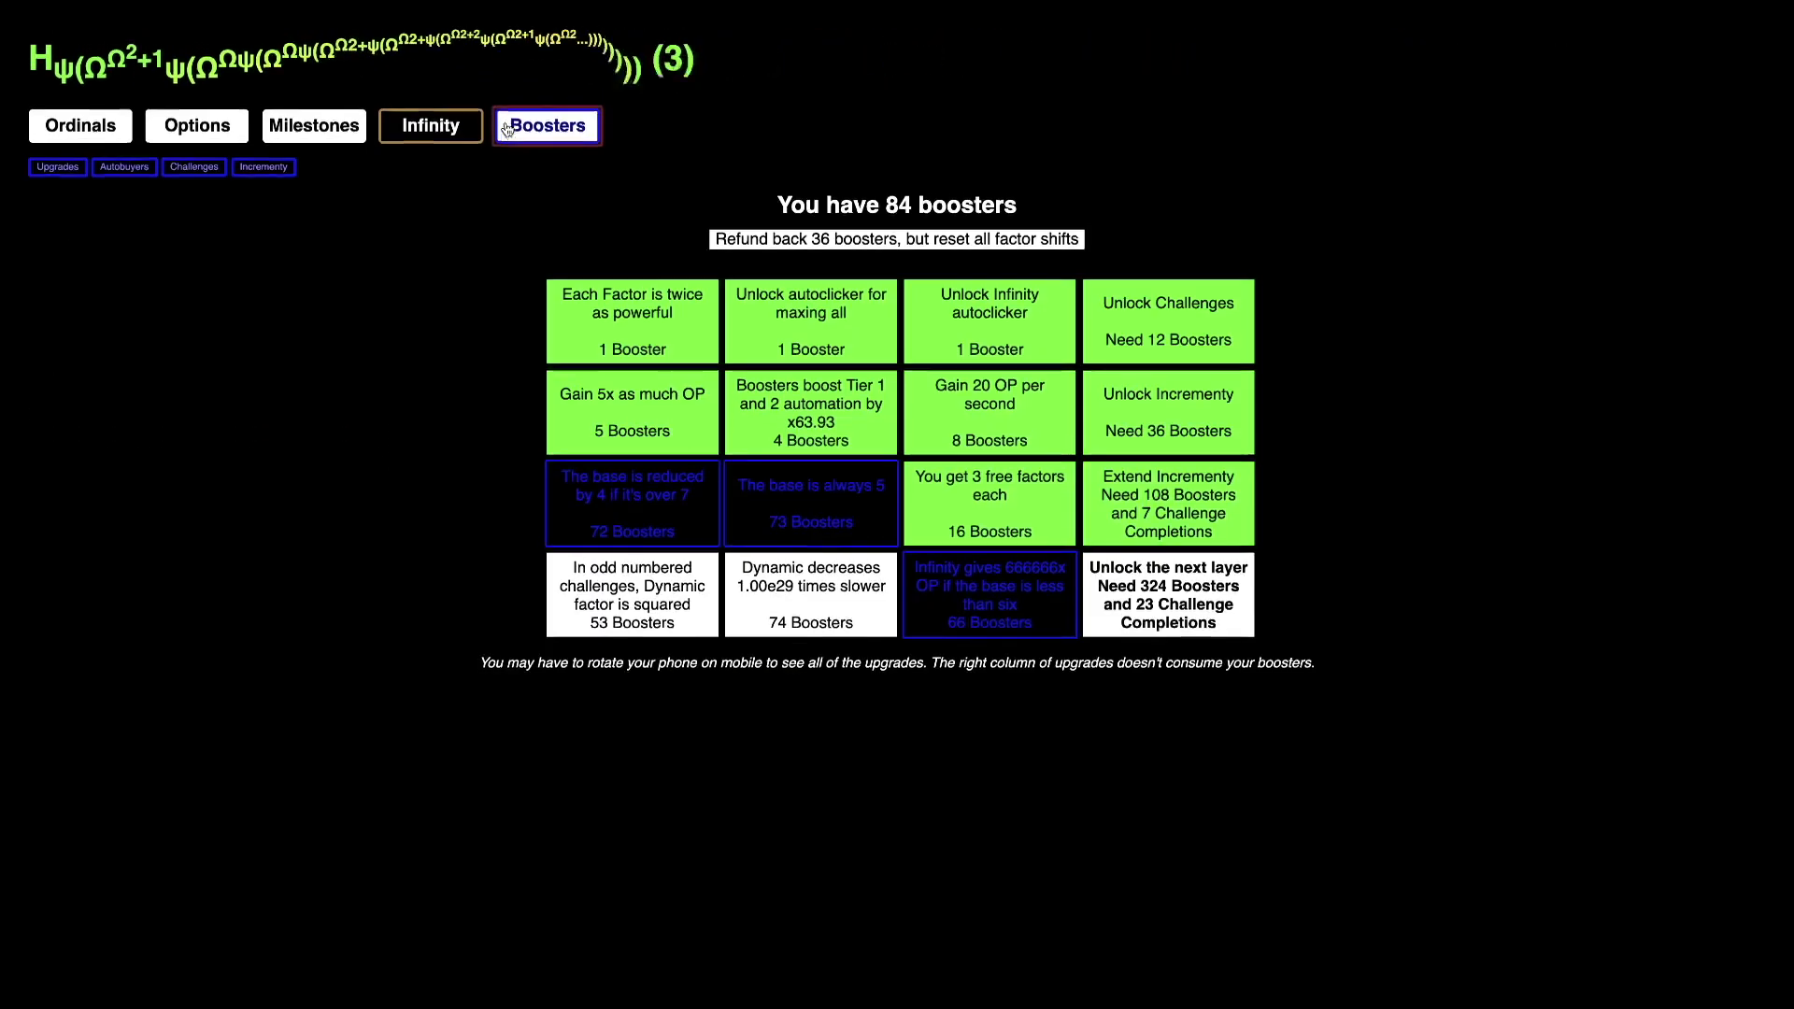
click(246, 162)
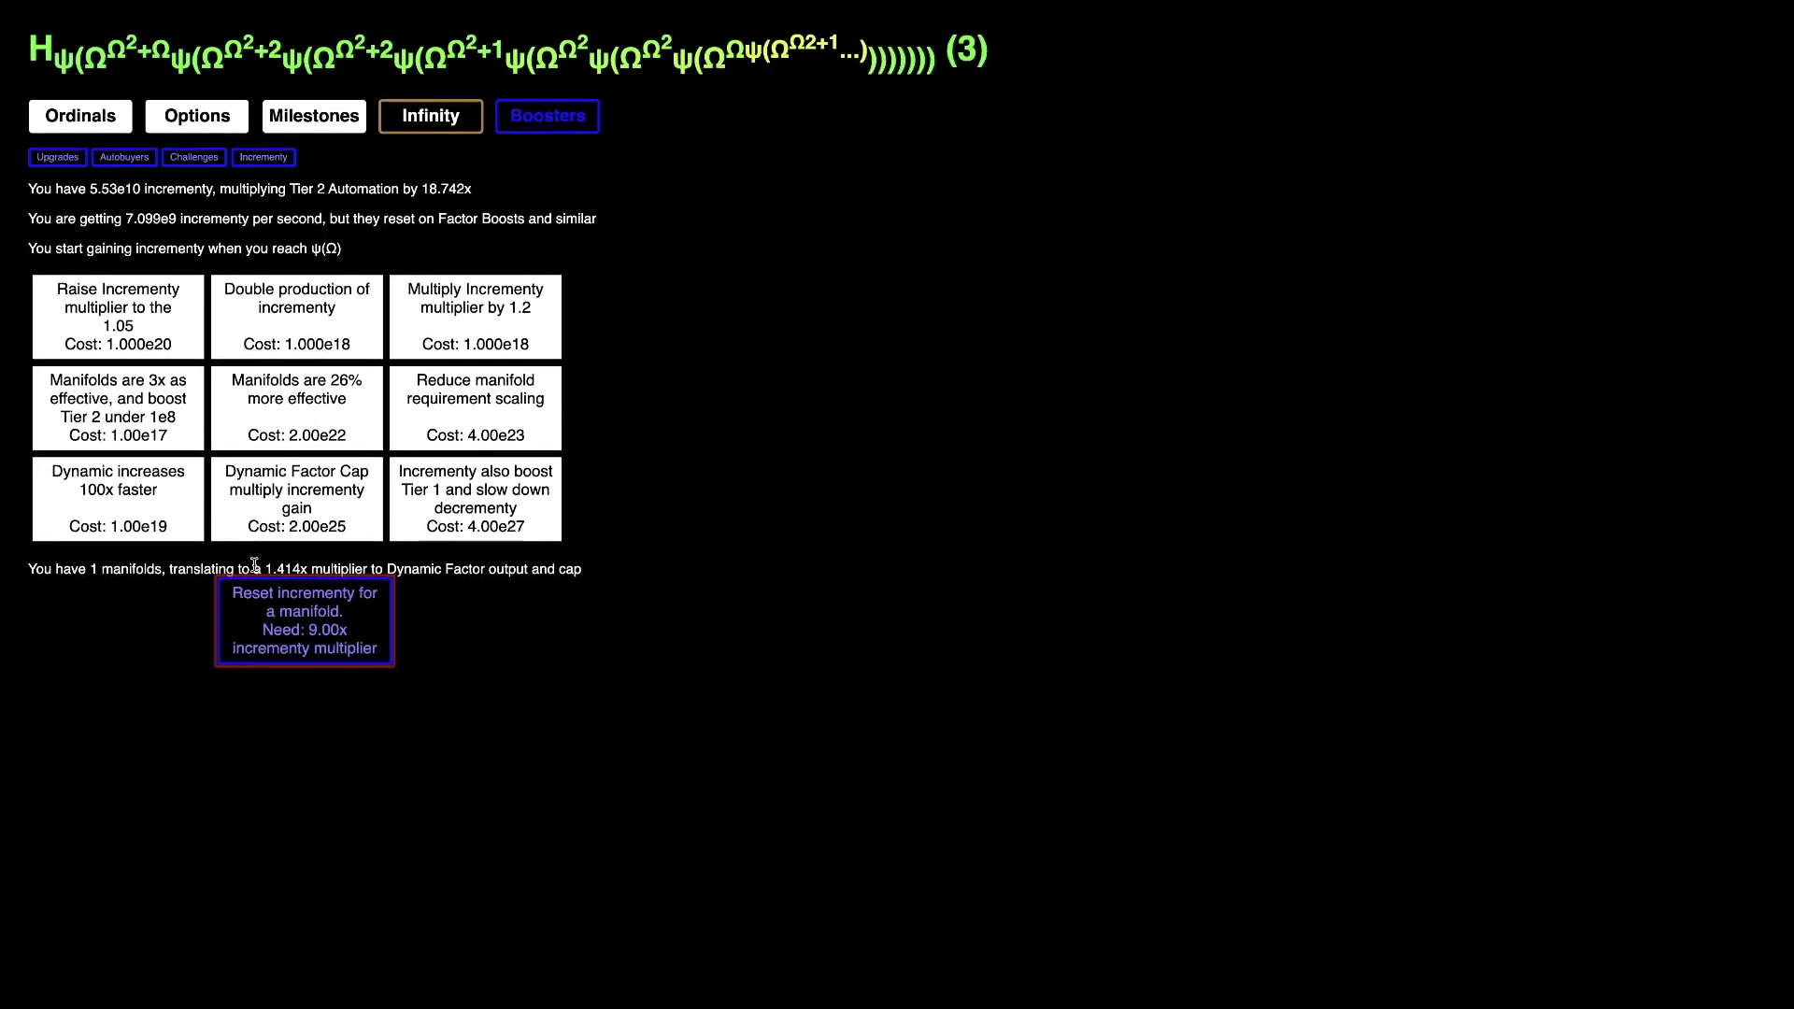
click(392, 127)
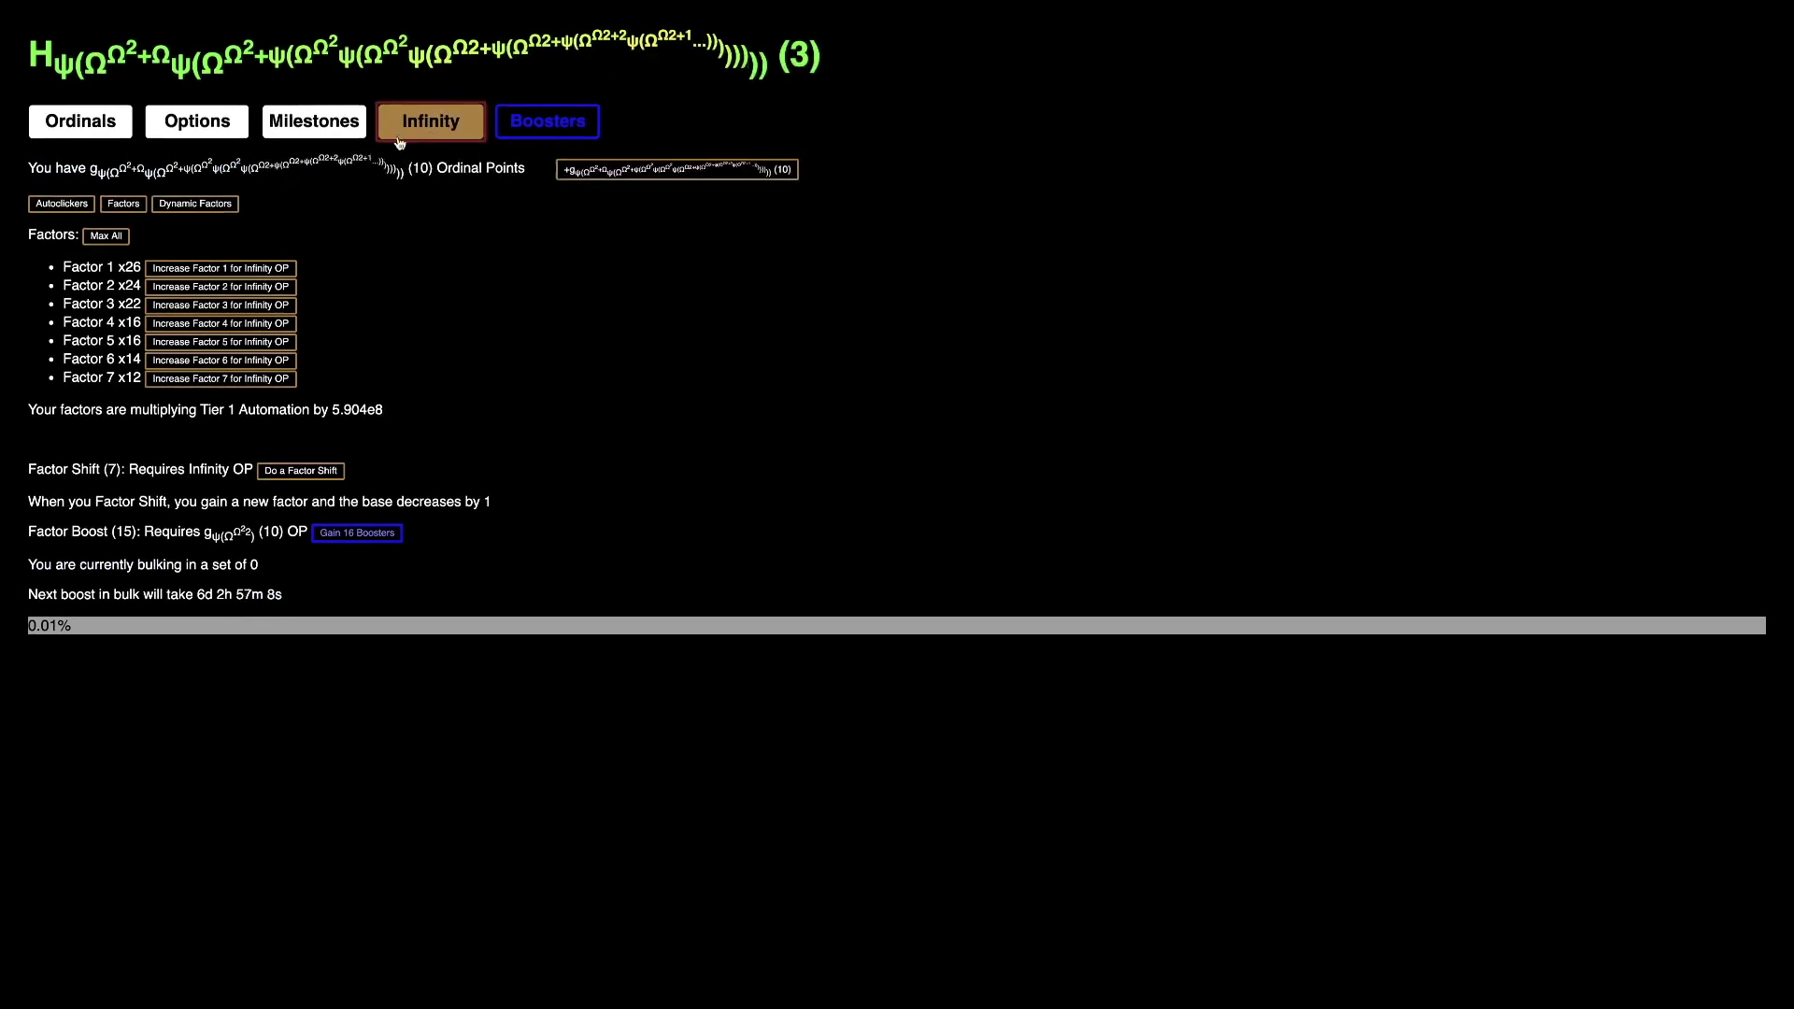
Step: Check the Dynamic Factors page, now showing a x1.732 multiplier capped at 17.321
click(204, 201)
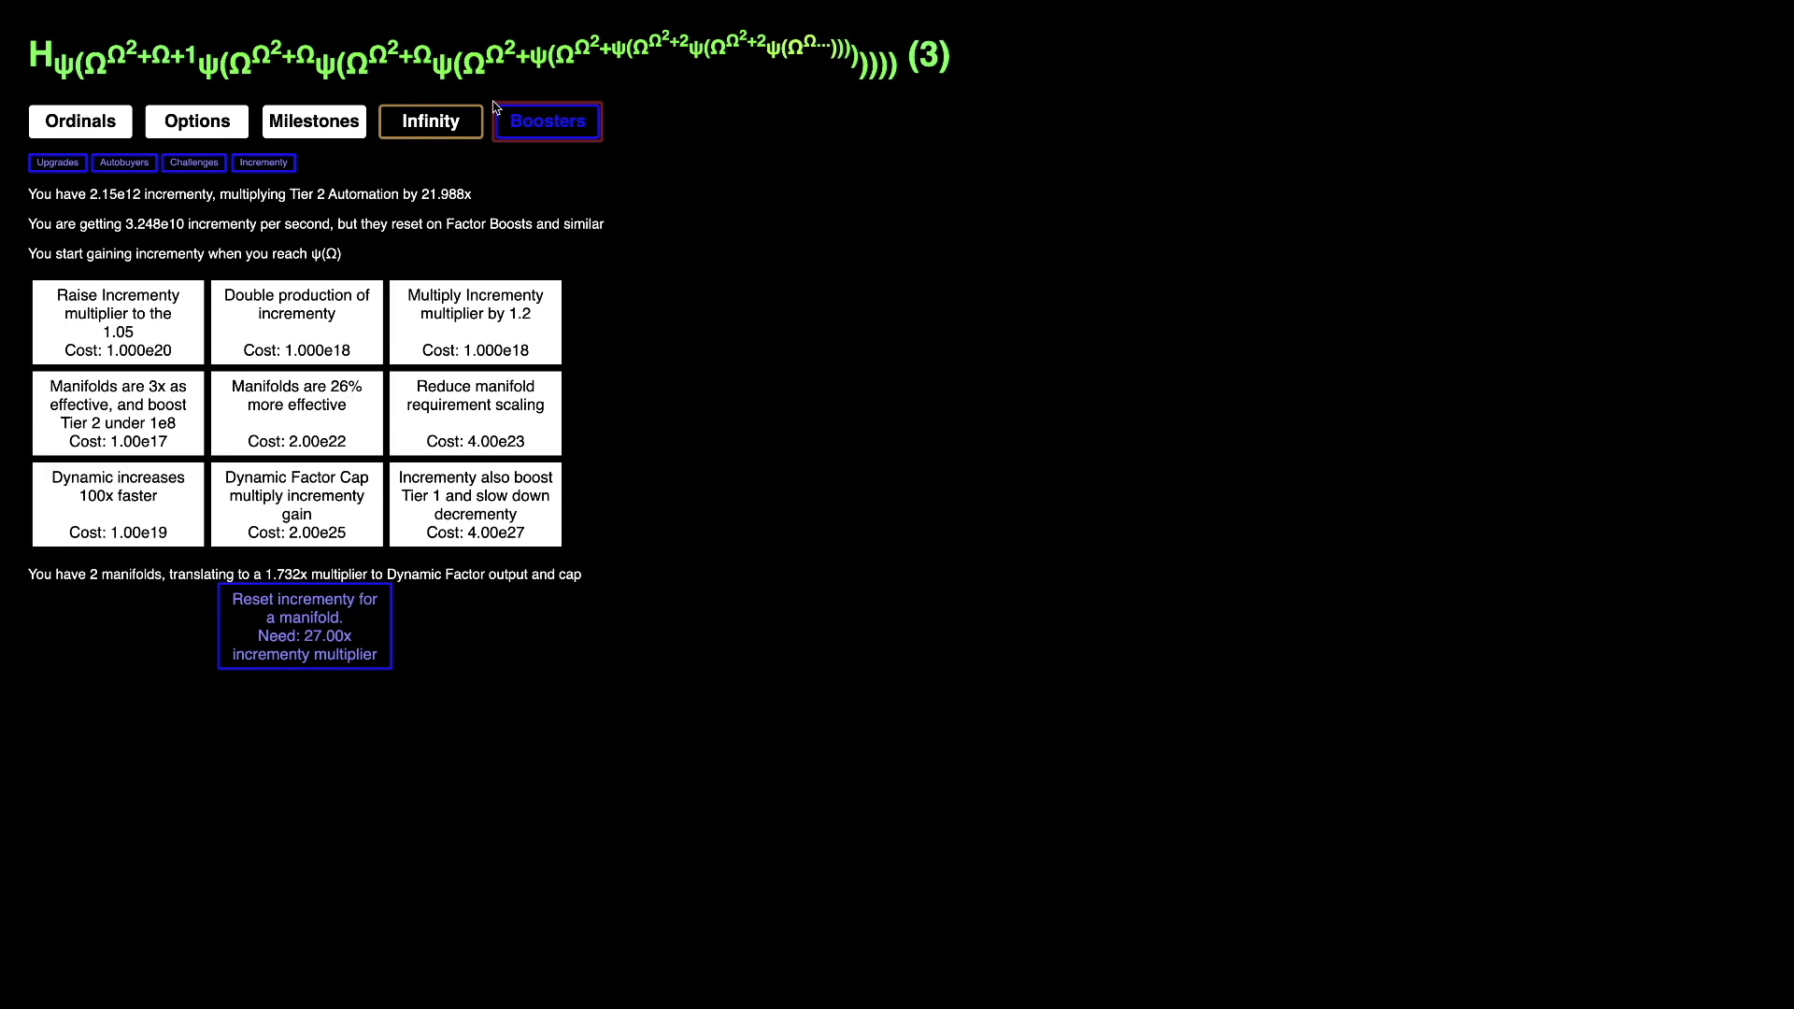
click(437, 121)
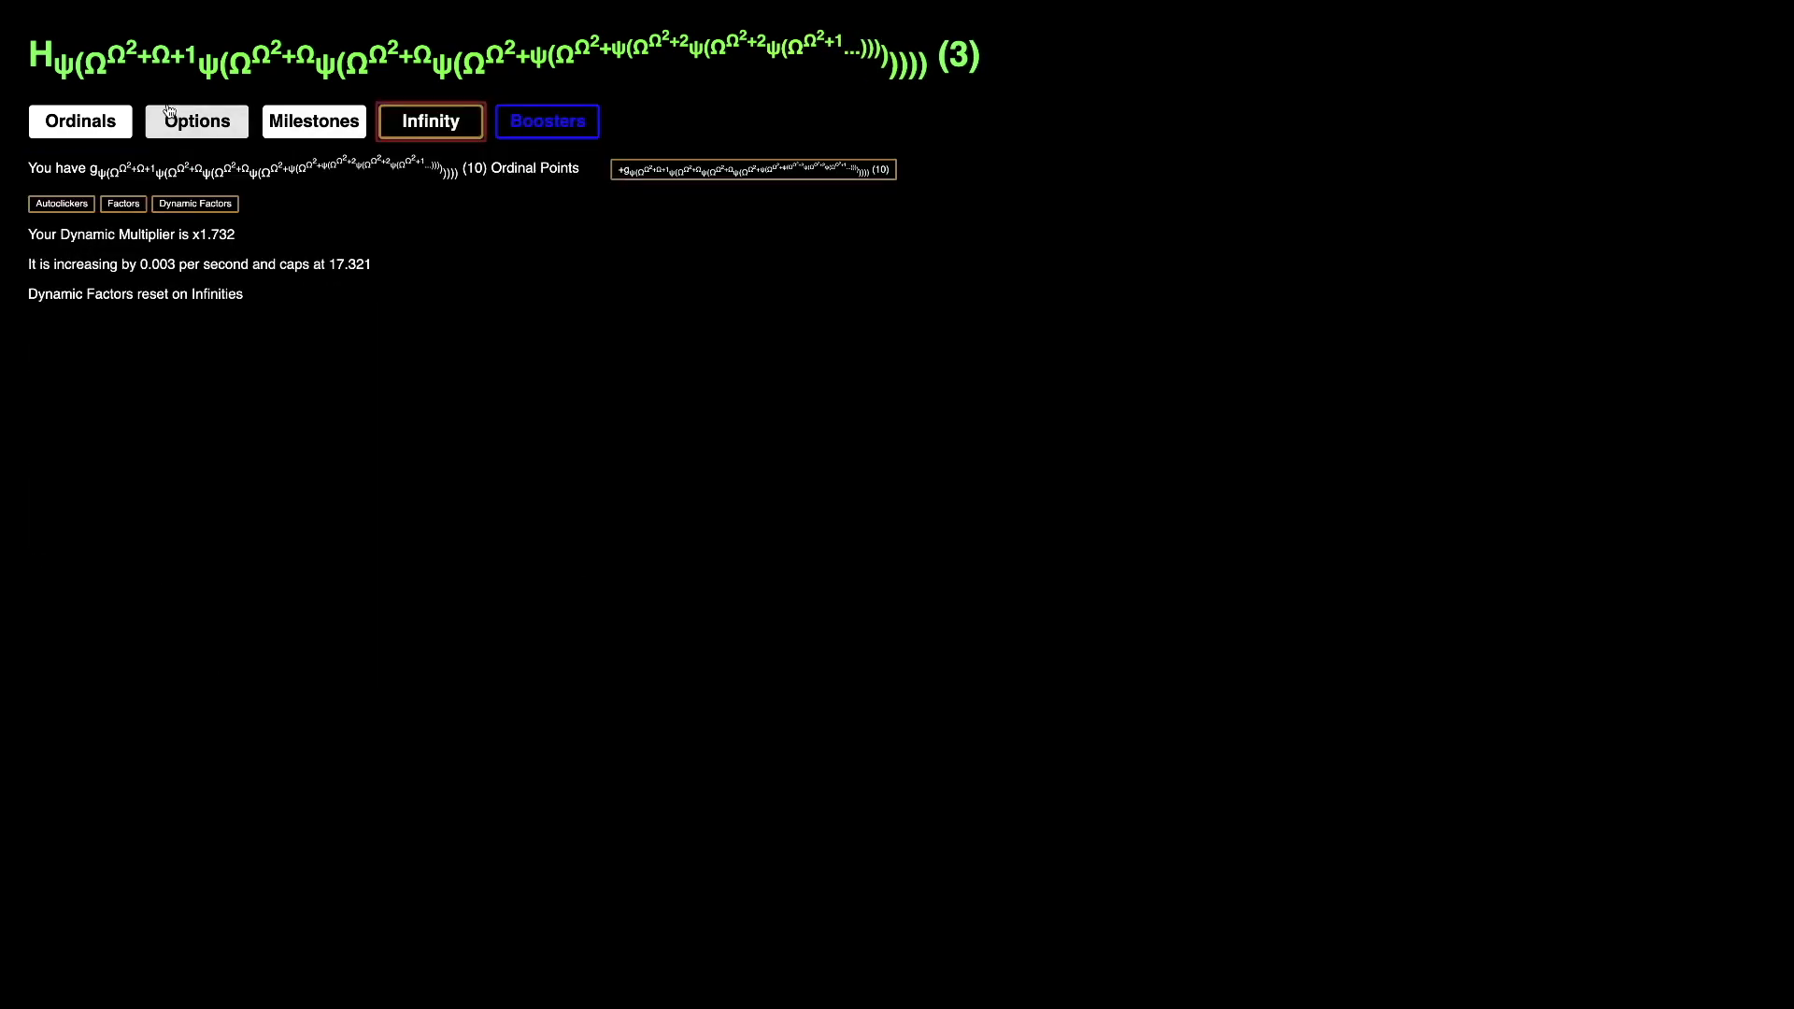
Step: Browse the Boosters autobuyer and challenge subtabs, ending on the Increment upgrades
click(315, 121)
click(79, 121)
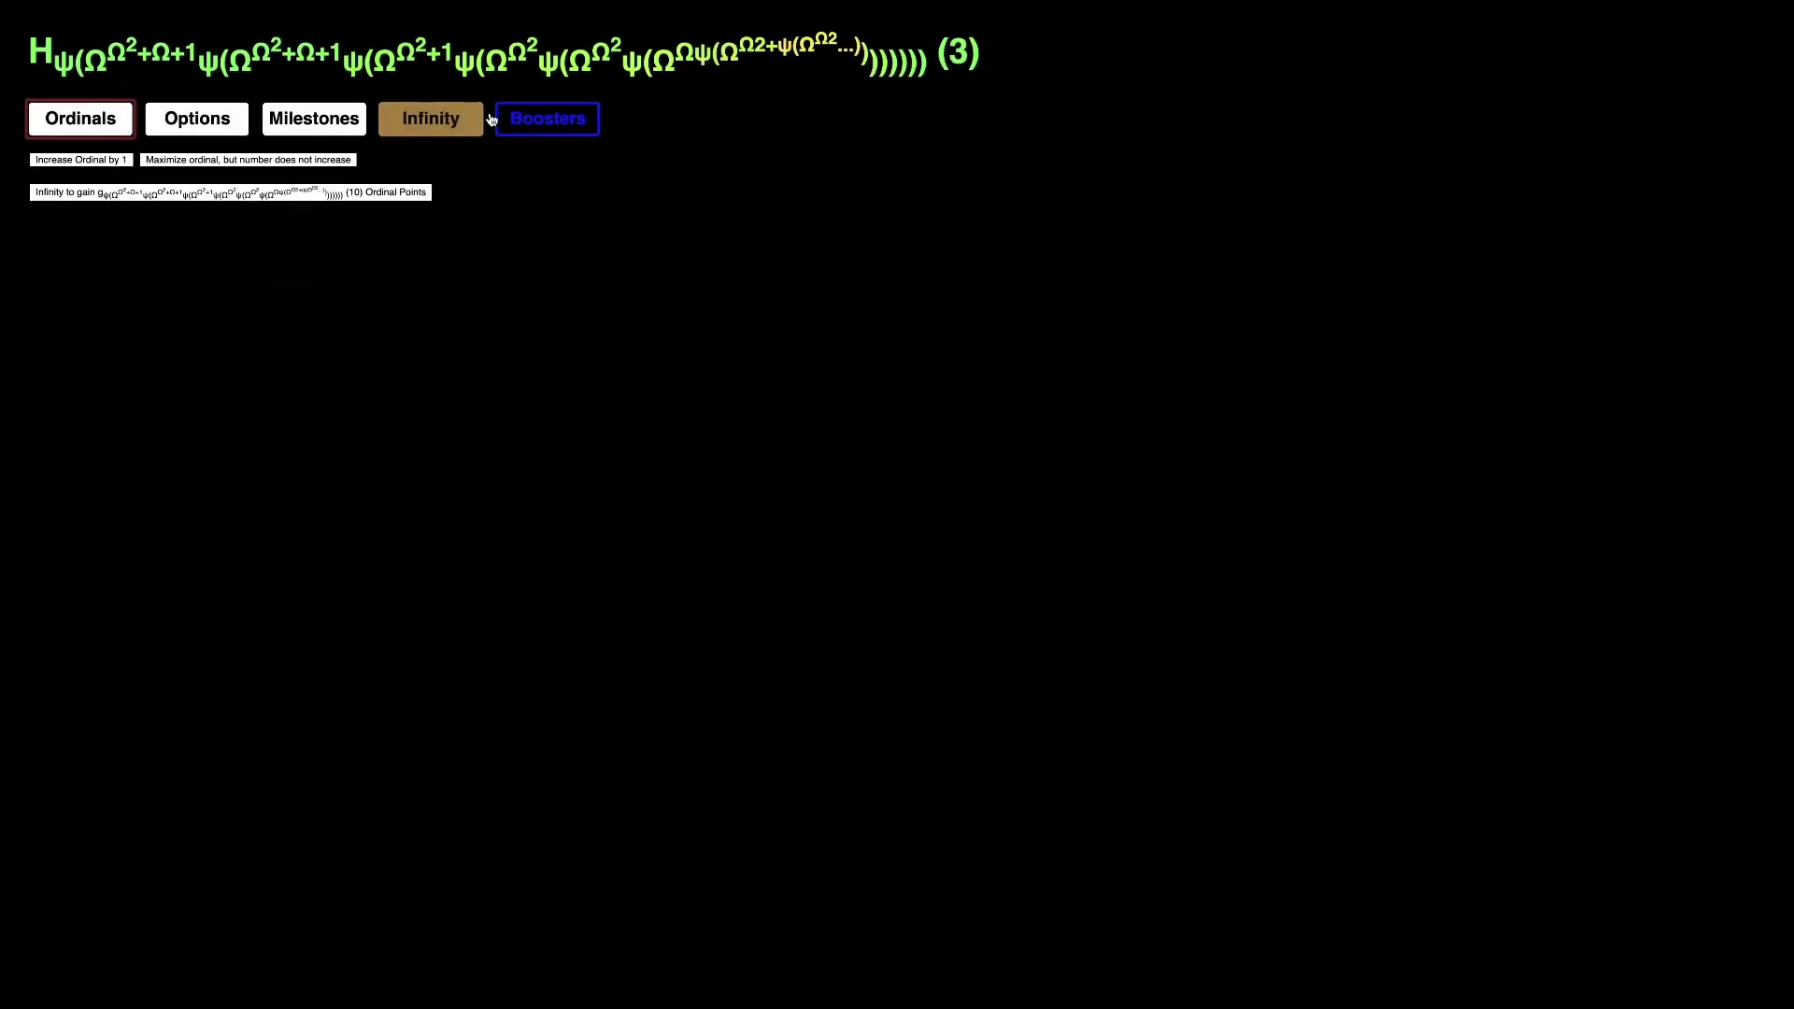
click(547, 119)
click(126, 157)
click(193, 157)
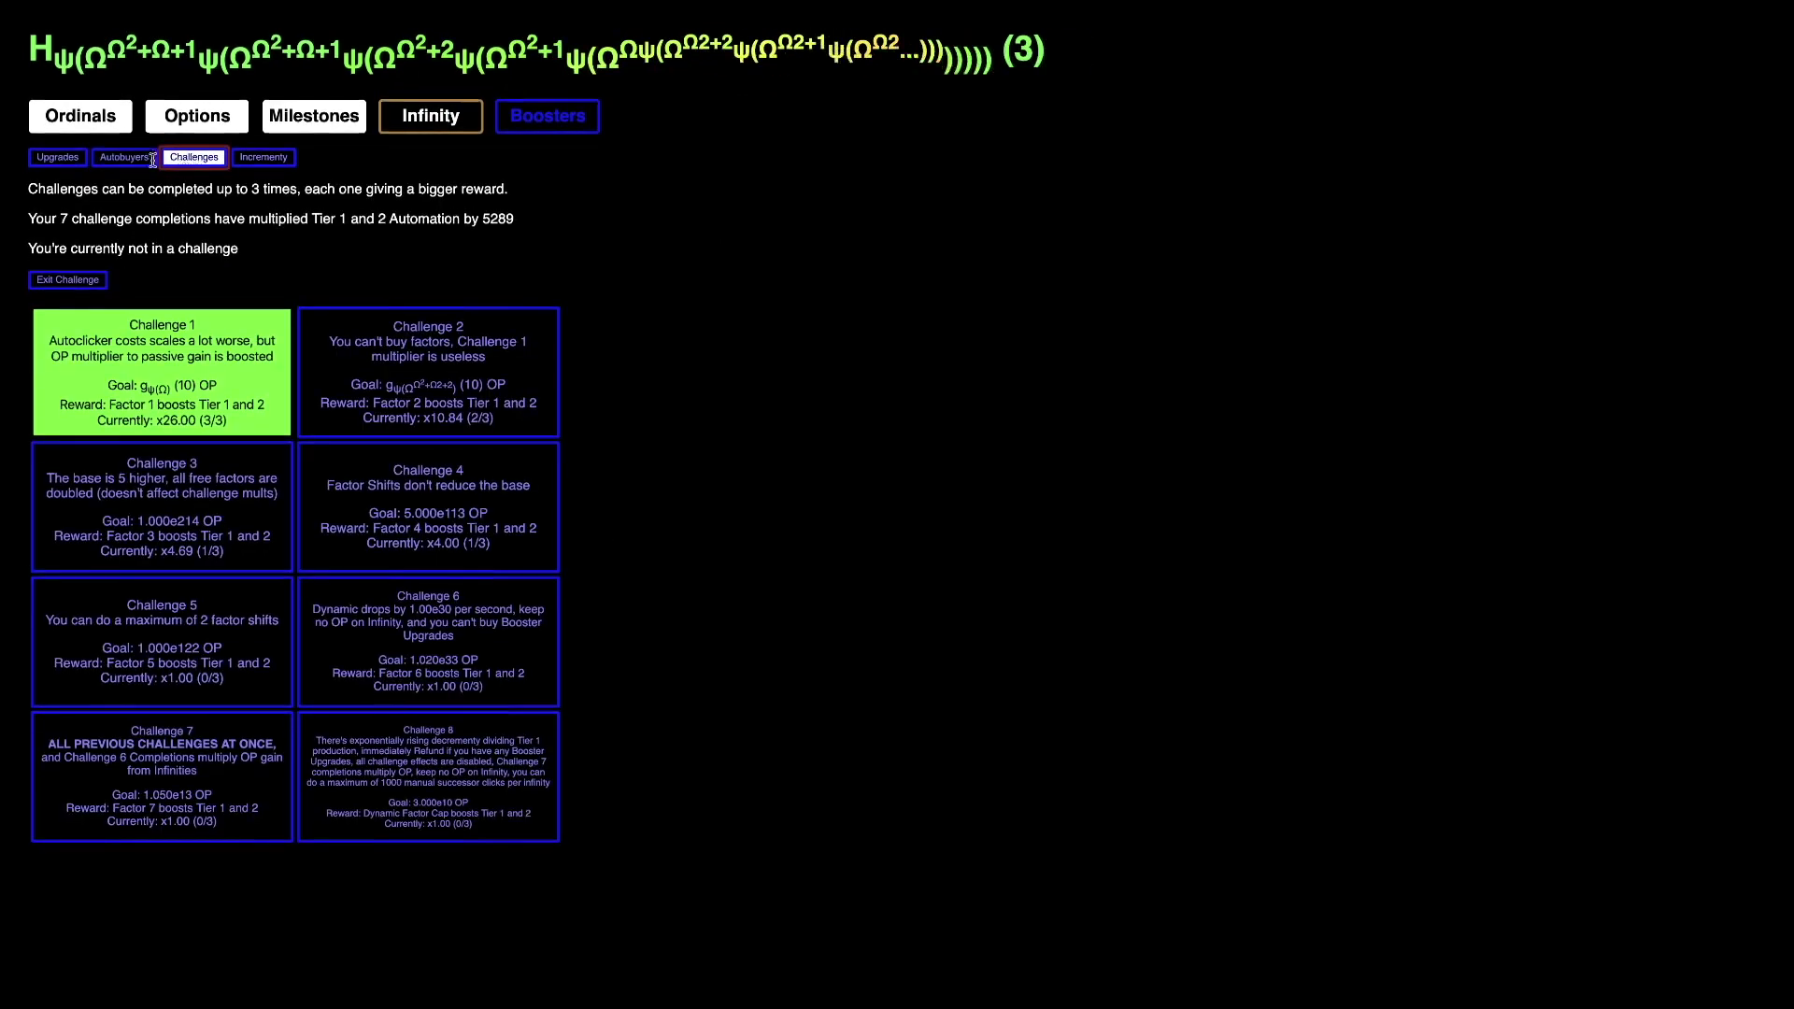
click(126, 157)
click(193, 157)
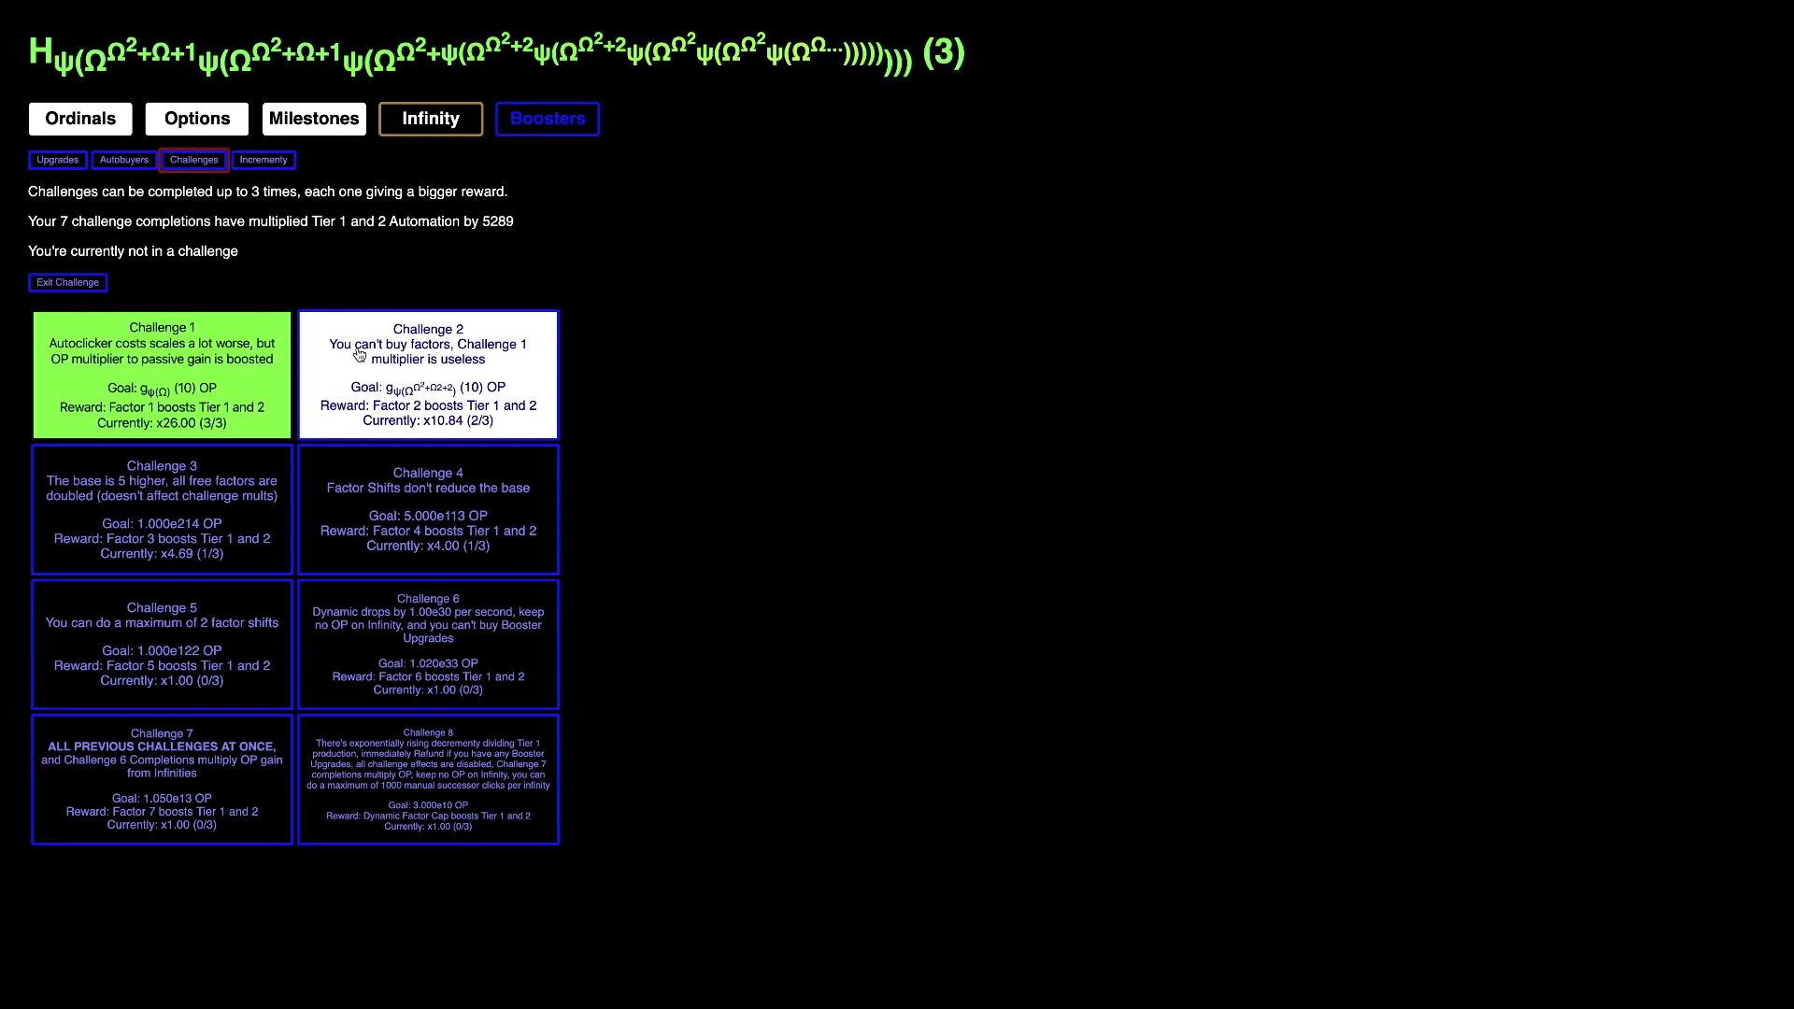
click(262, 160)
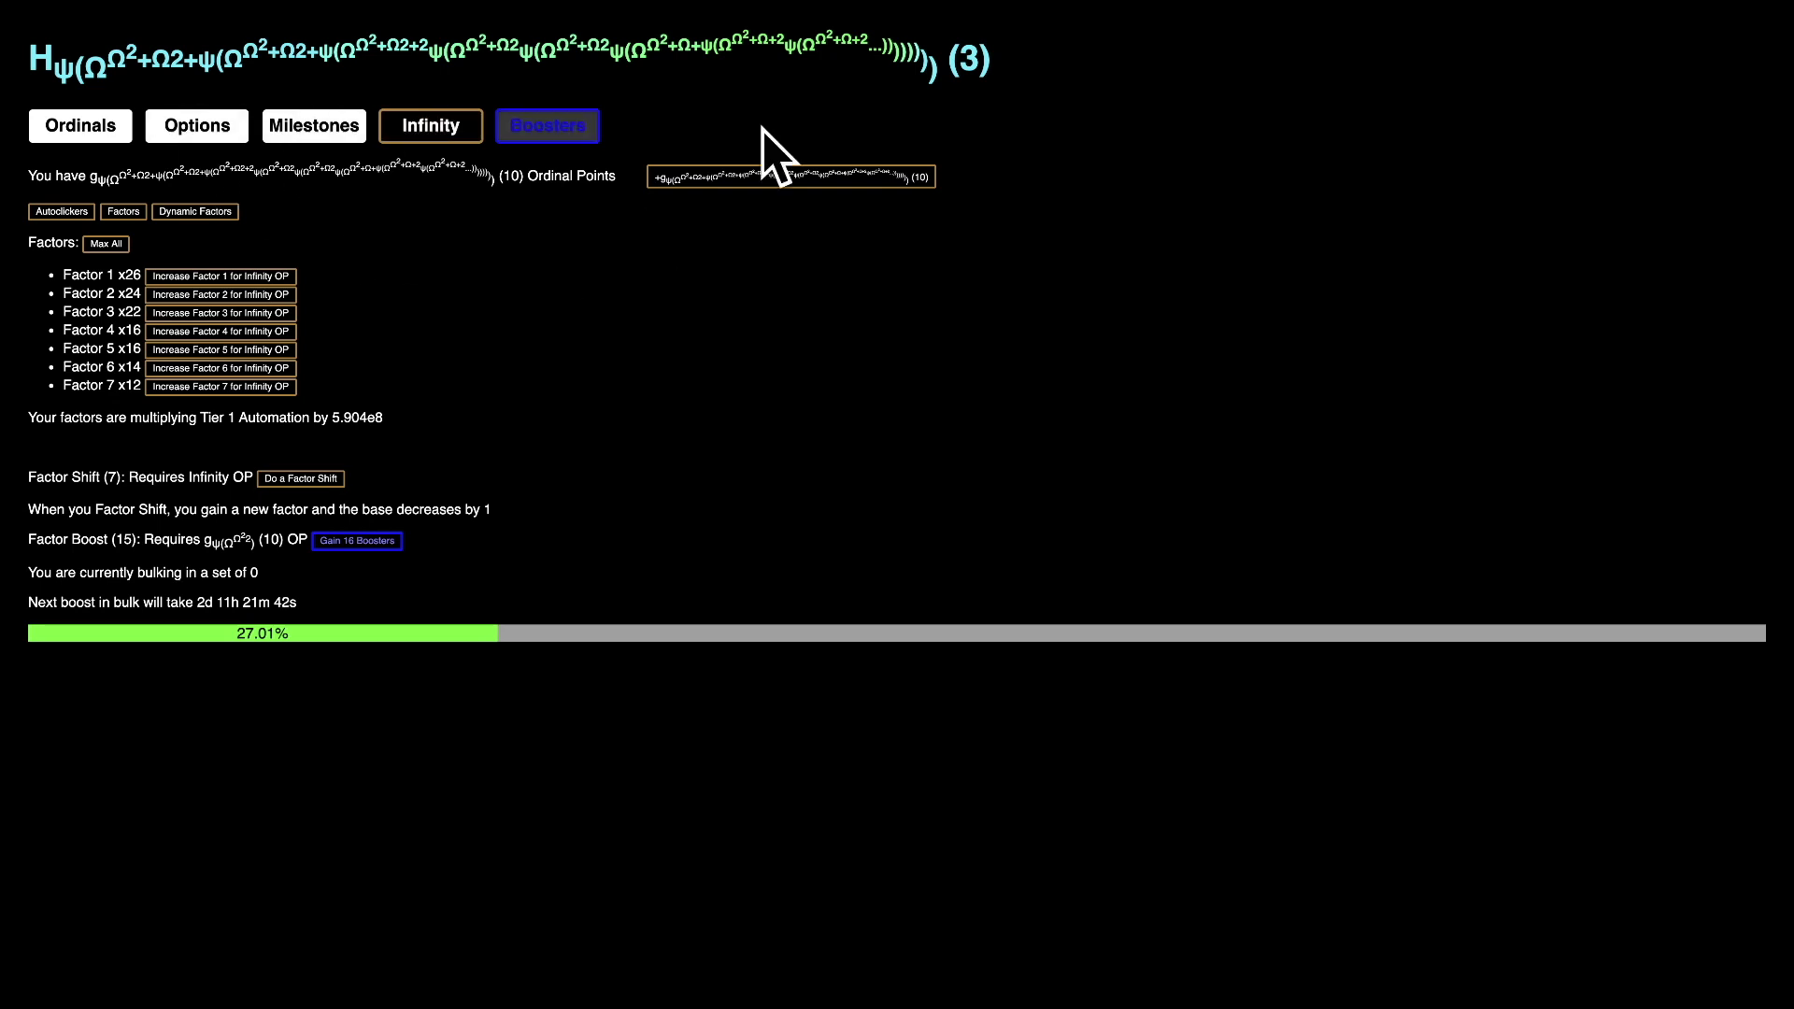
Step: Buy 'Manifolds are 3x as effective', lifting the multiplier to 5.196x, and return to Infinity
click(561, 124)
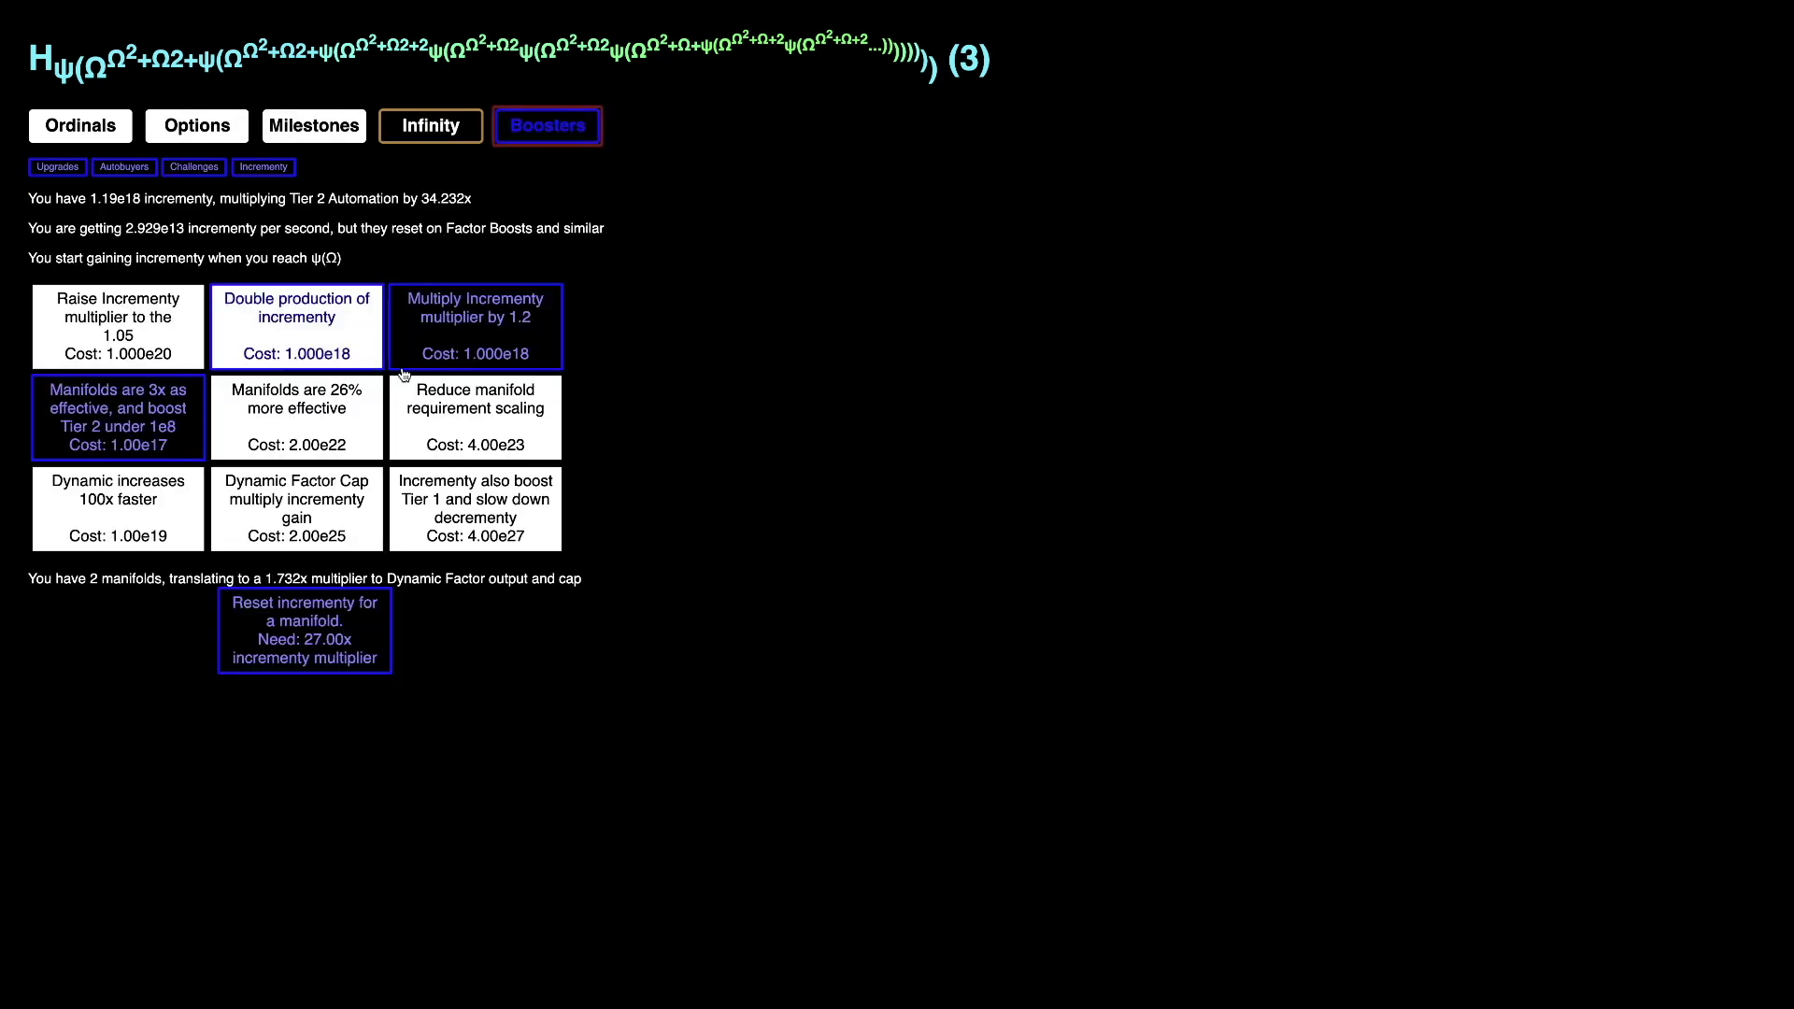
click(180, 432)
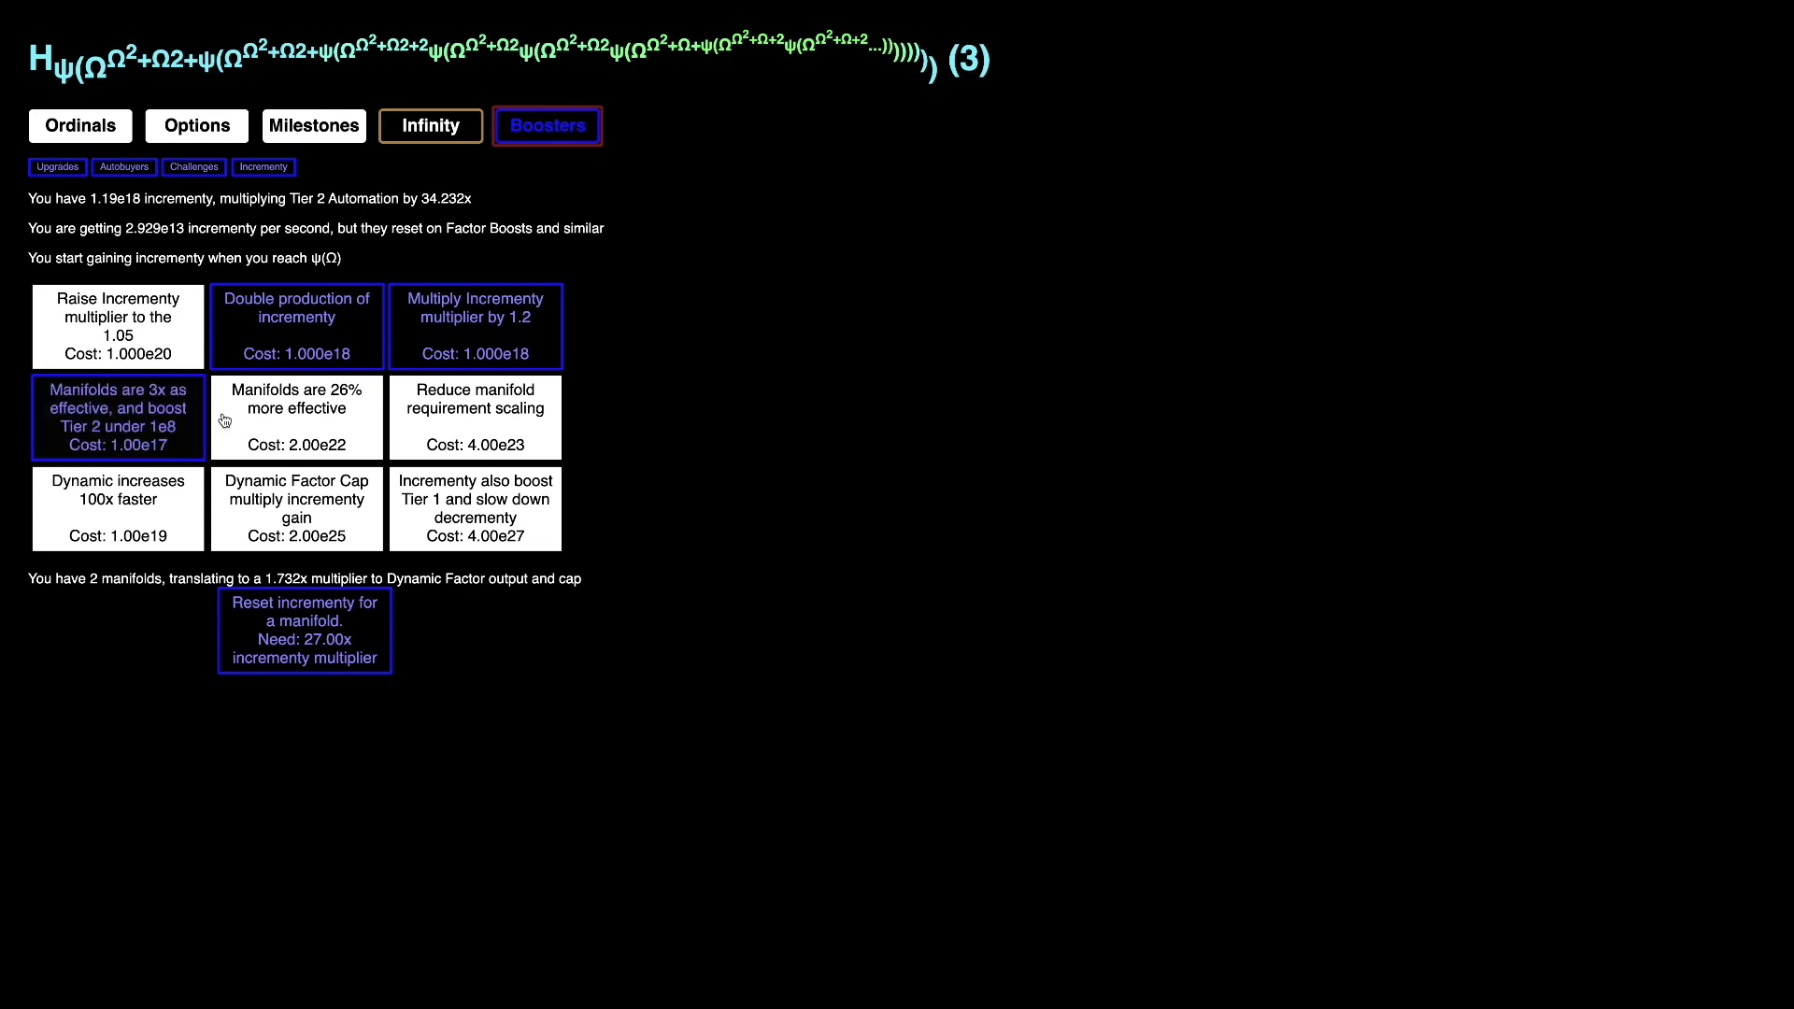
click(134, 426)
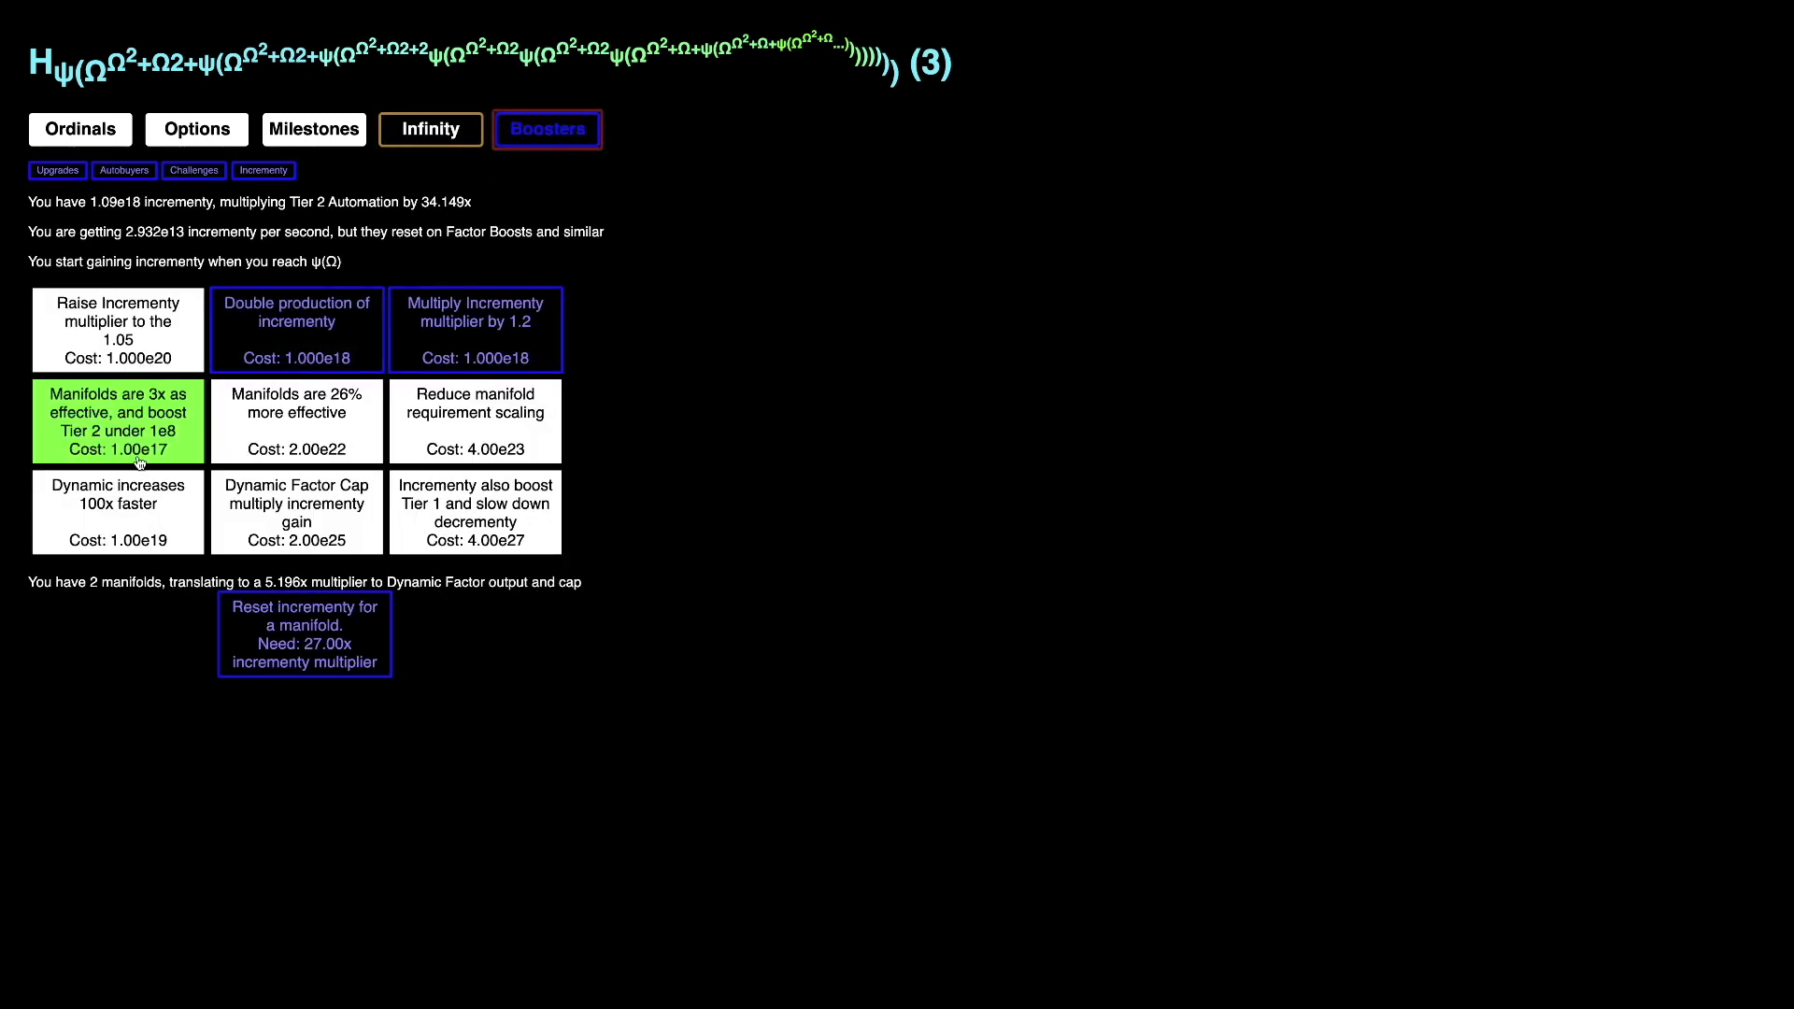
click(463, 133)
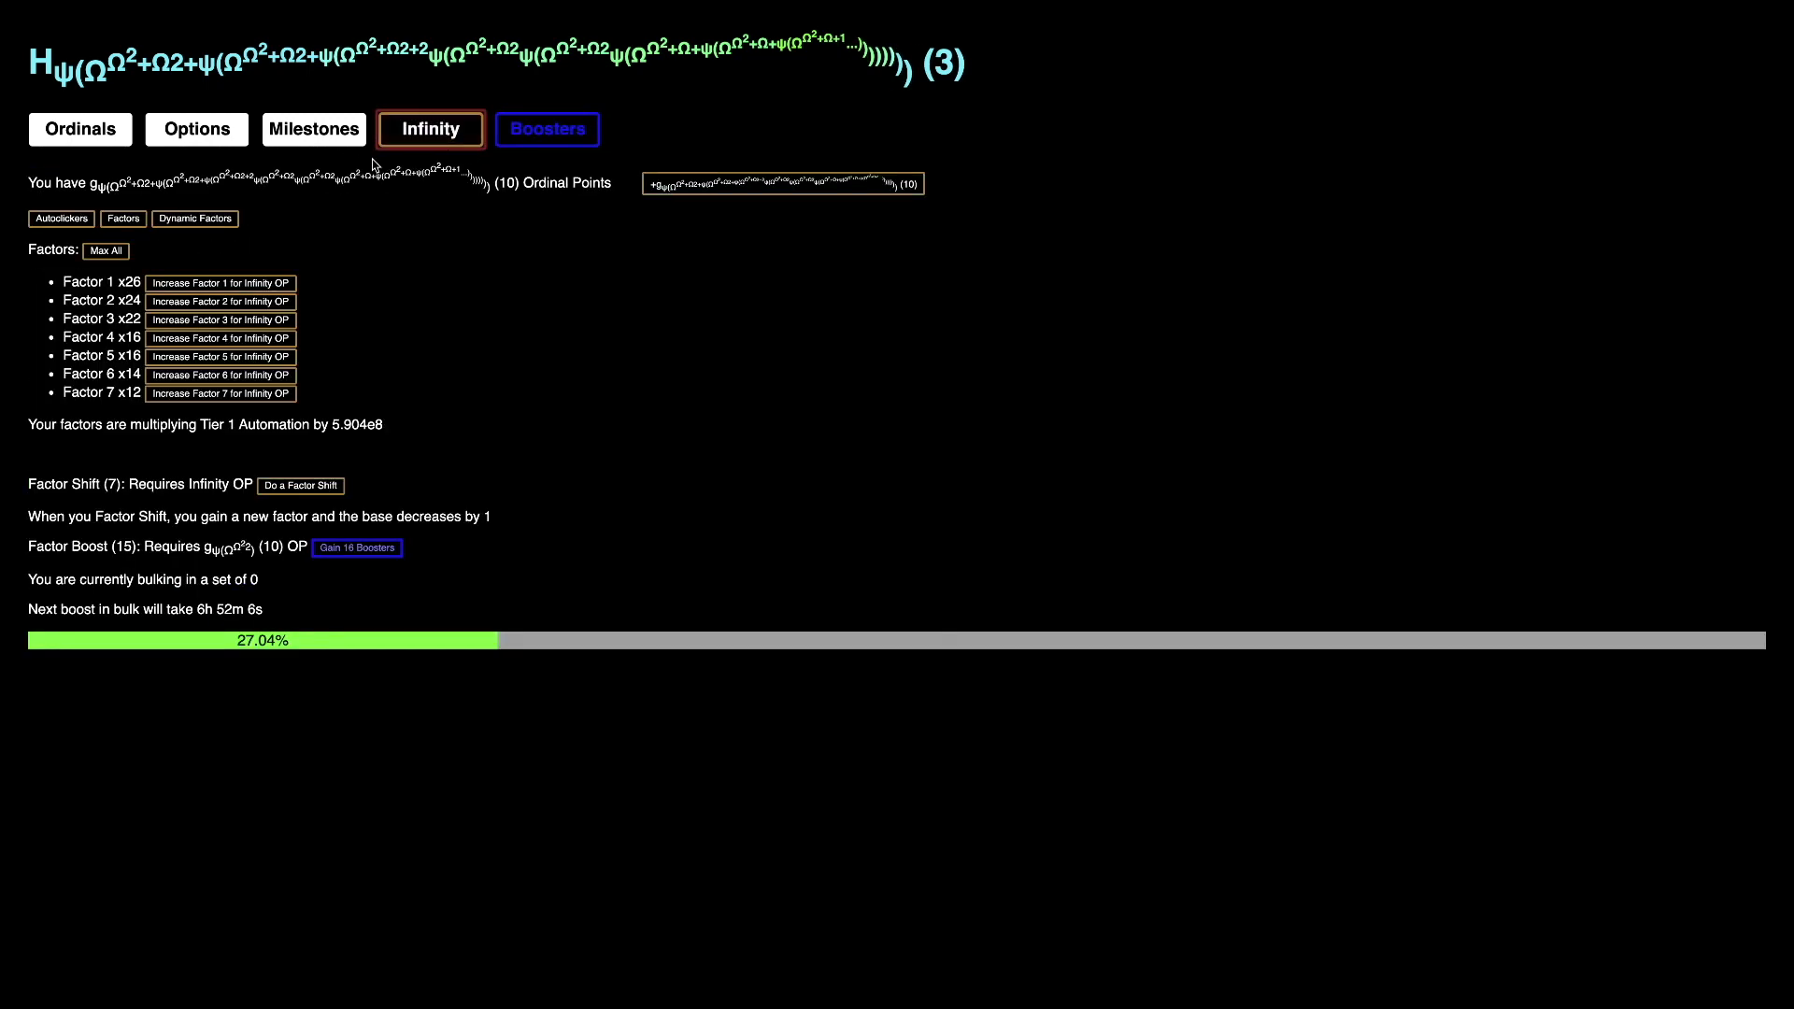
Step: Read the x5.196 Dynamic Multiplier and its 51.962 cap, then return to the Increment upgrades
click(191, 218)
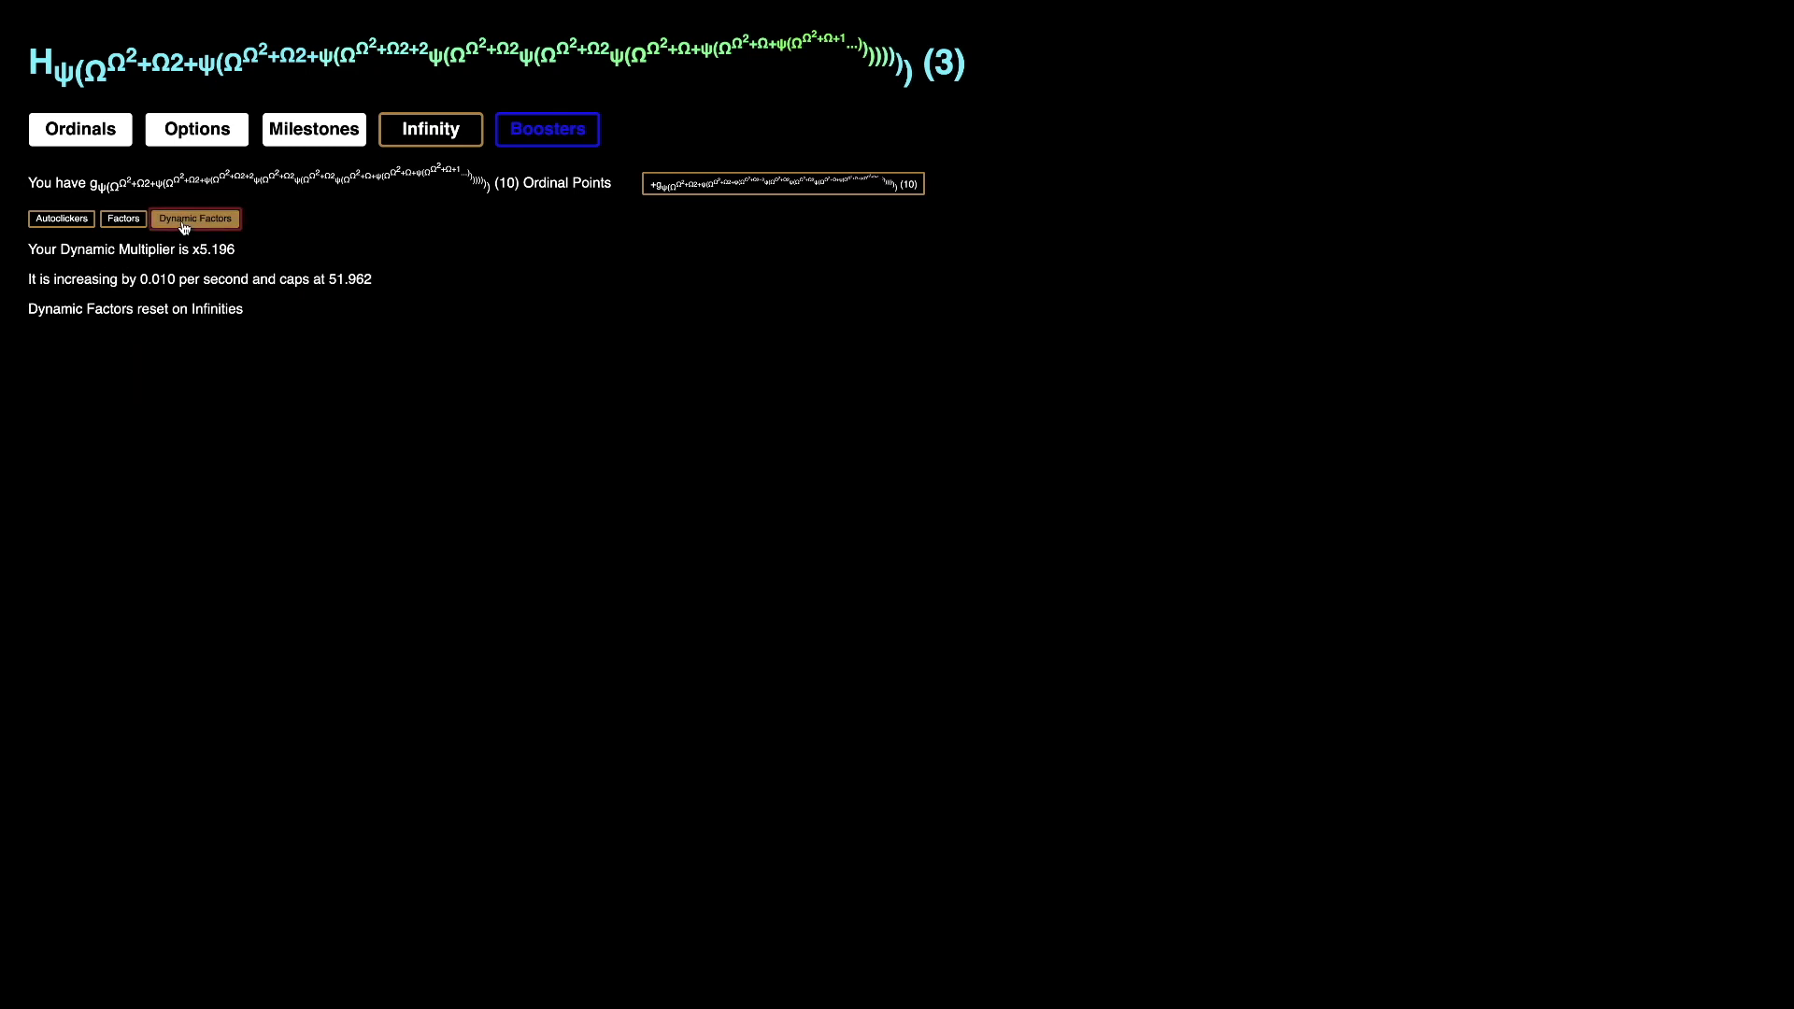
triple_click(201, 275)
click(201, 276)
triple_click(200, 275)
triple_click(226, 244)
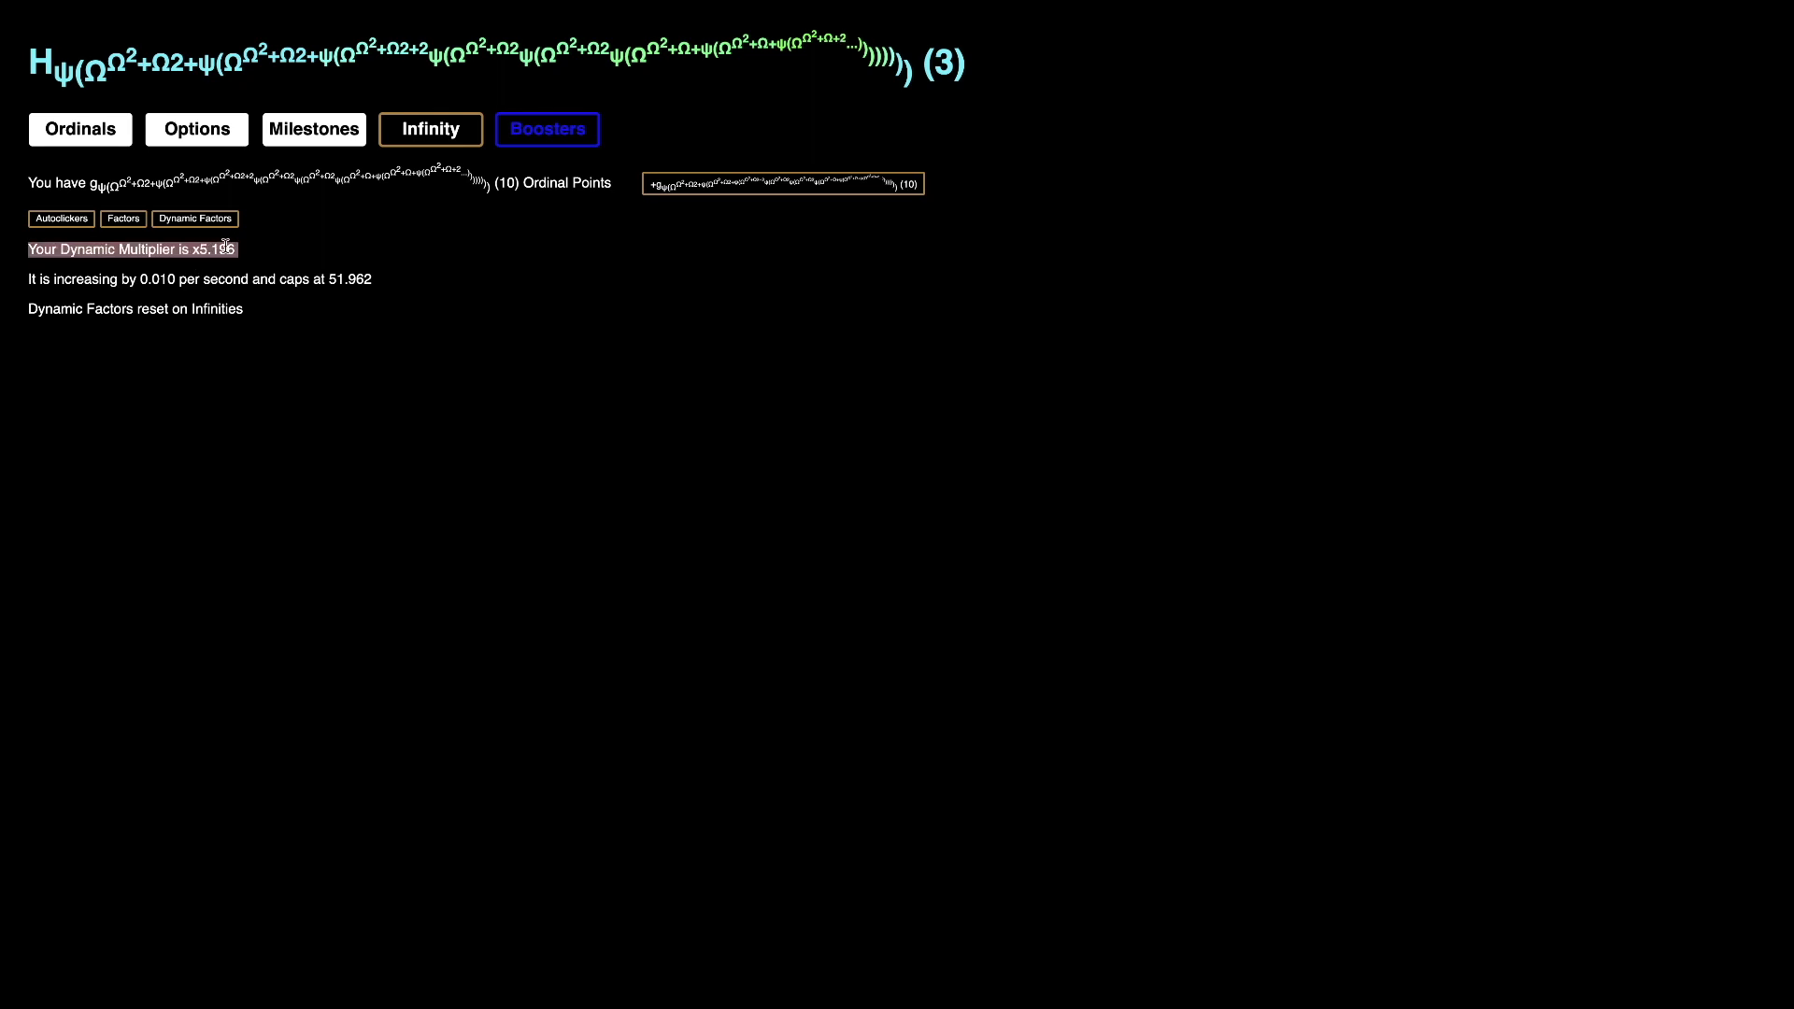
click(211, 271)
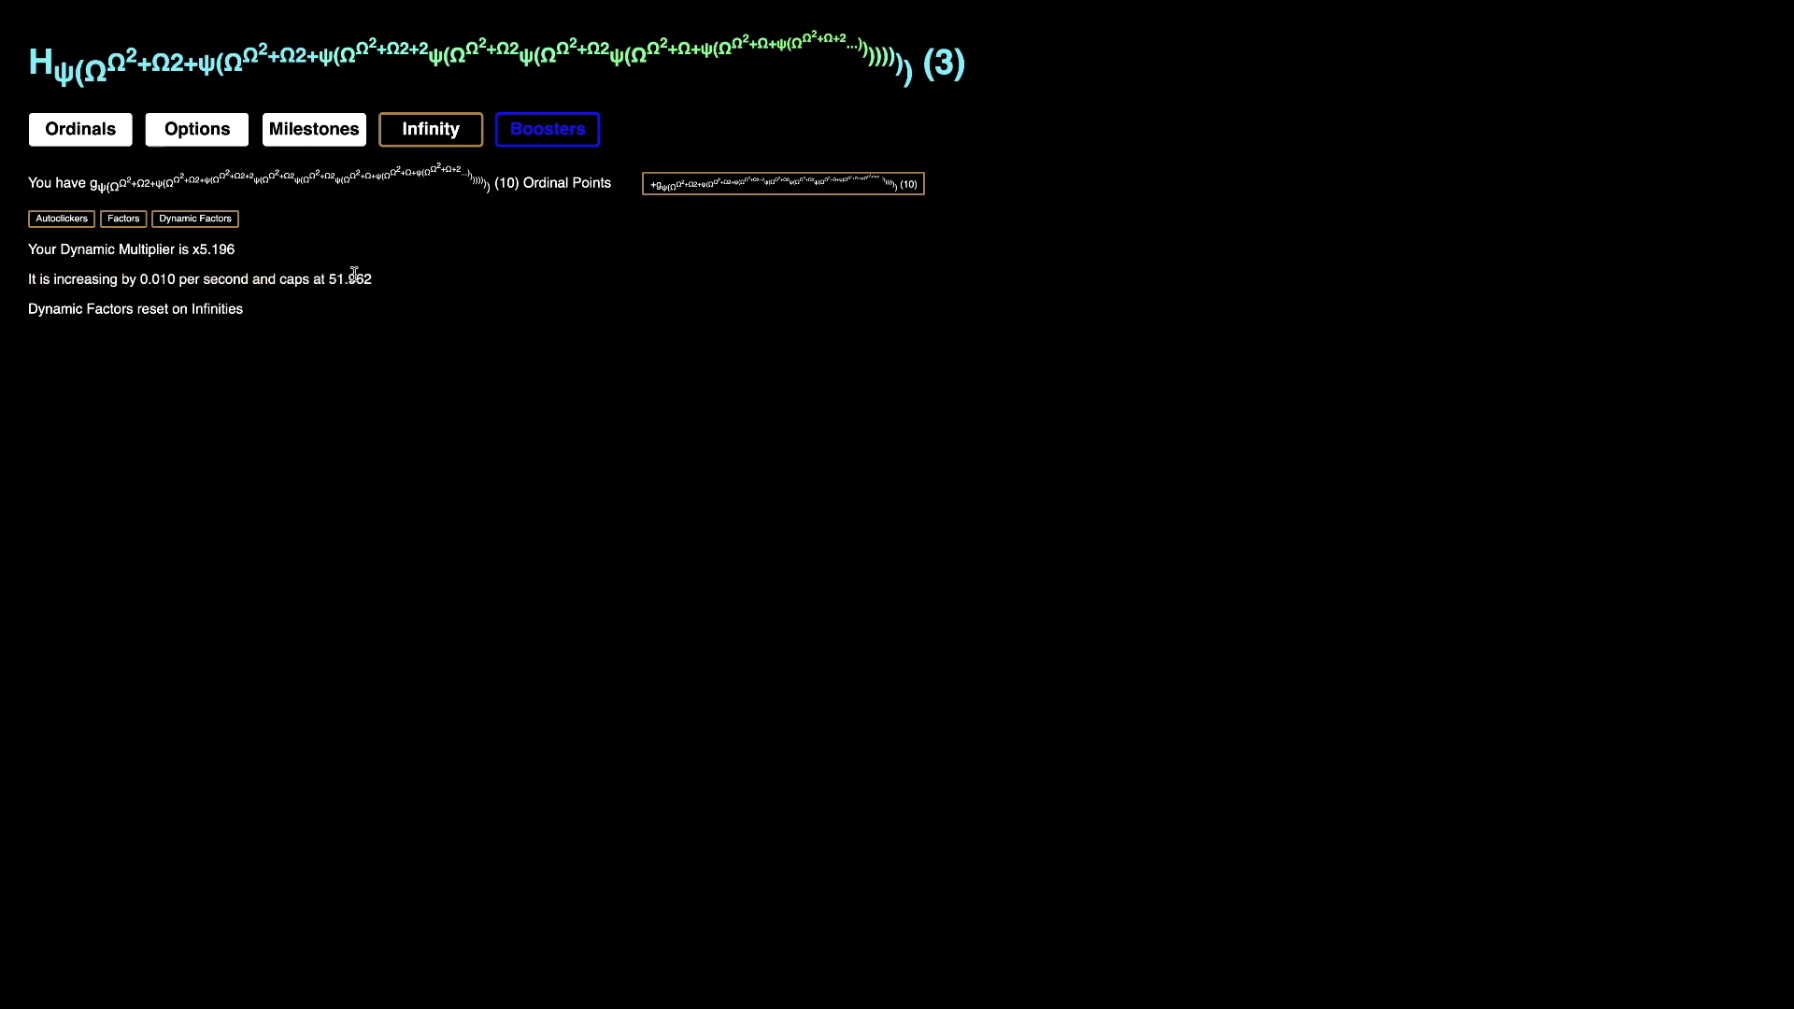
click(560, 133)
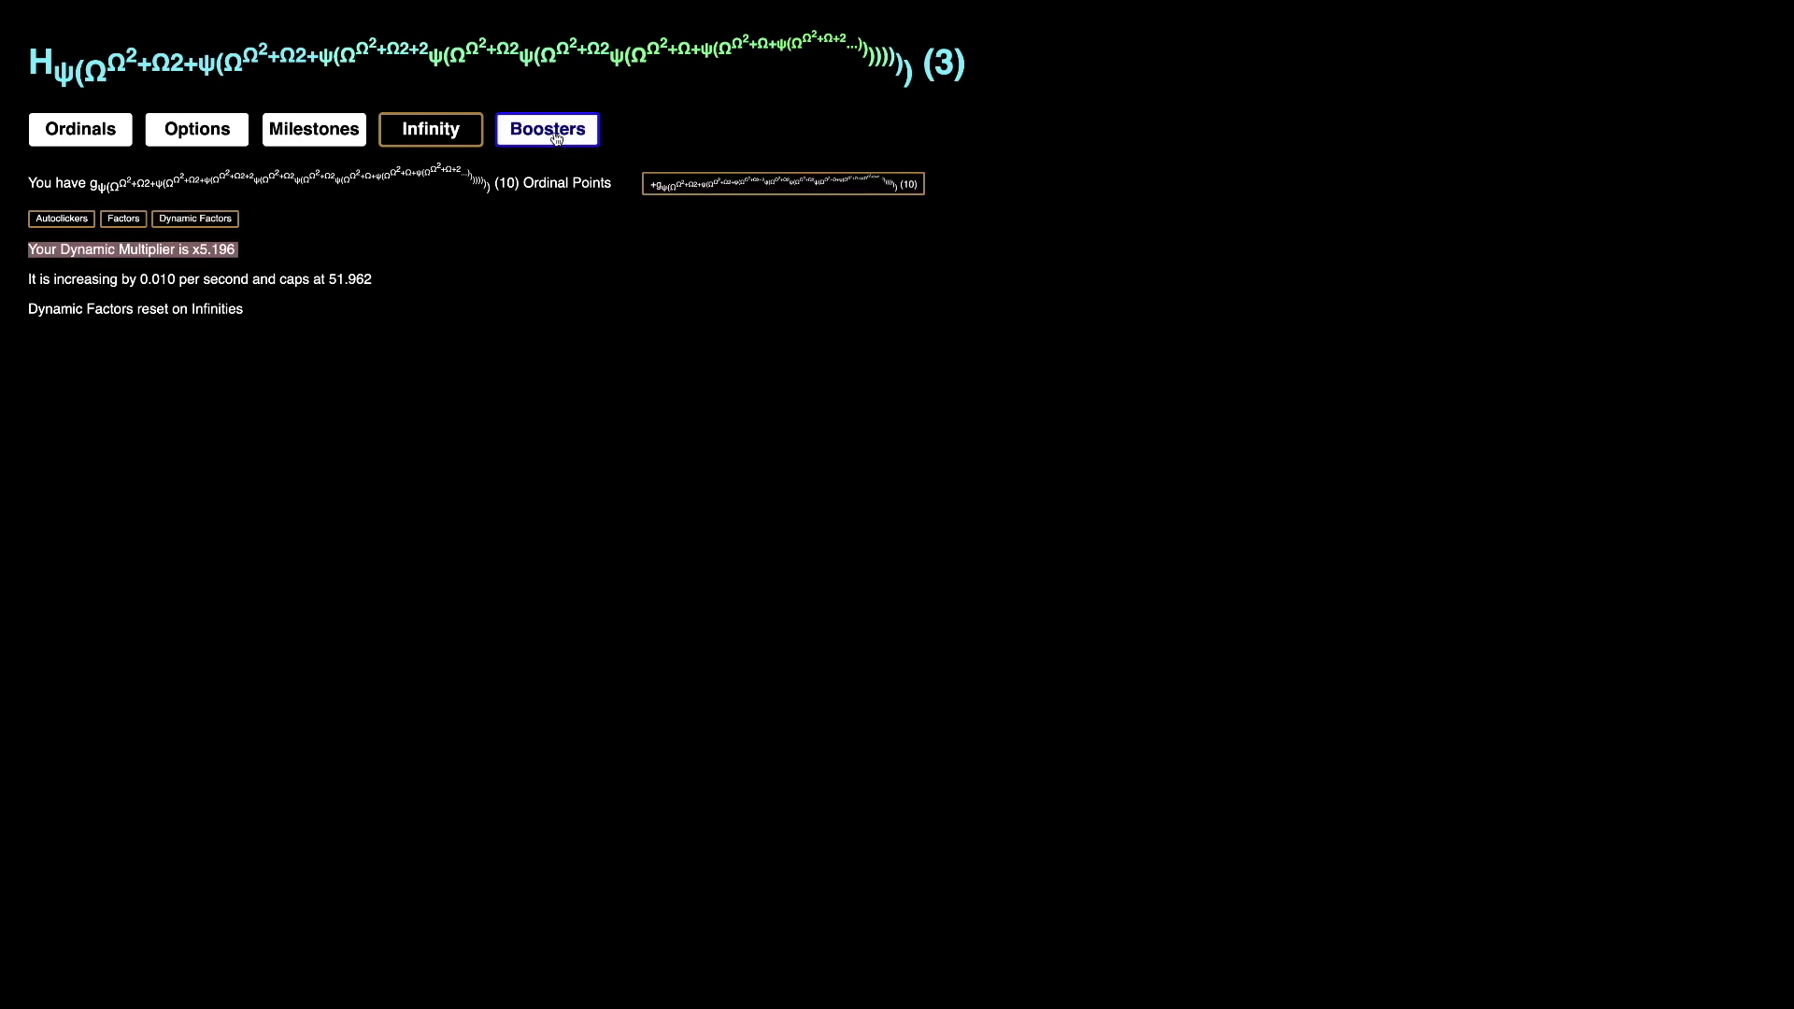
click(556, 136)
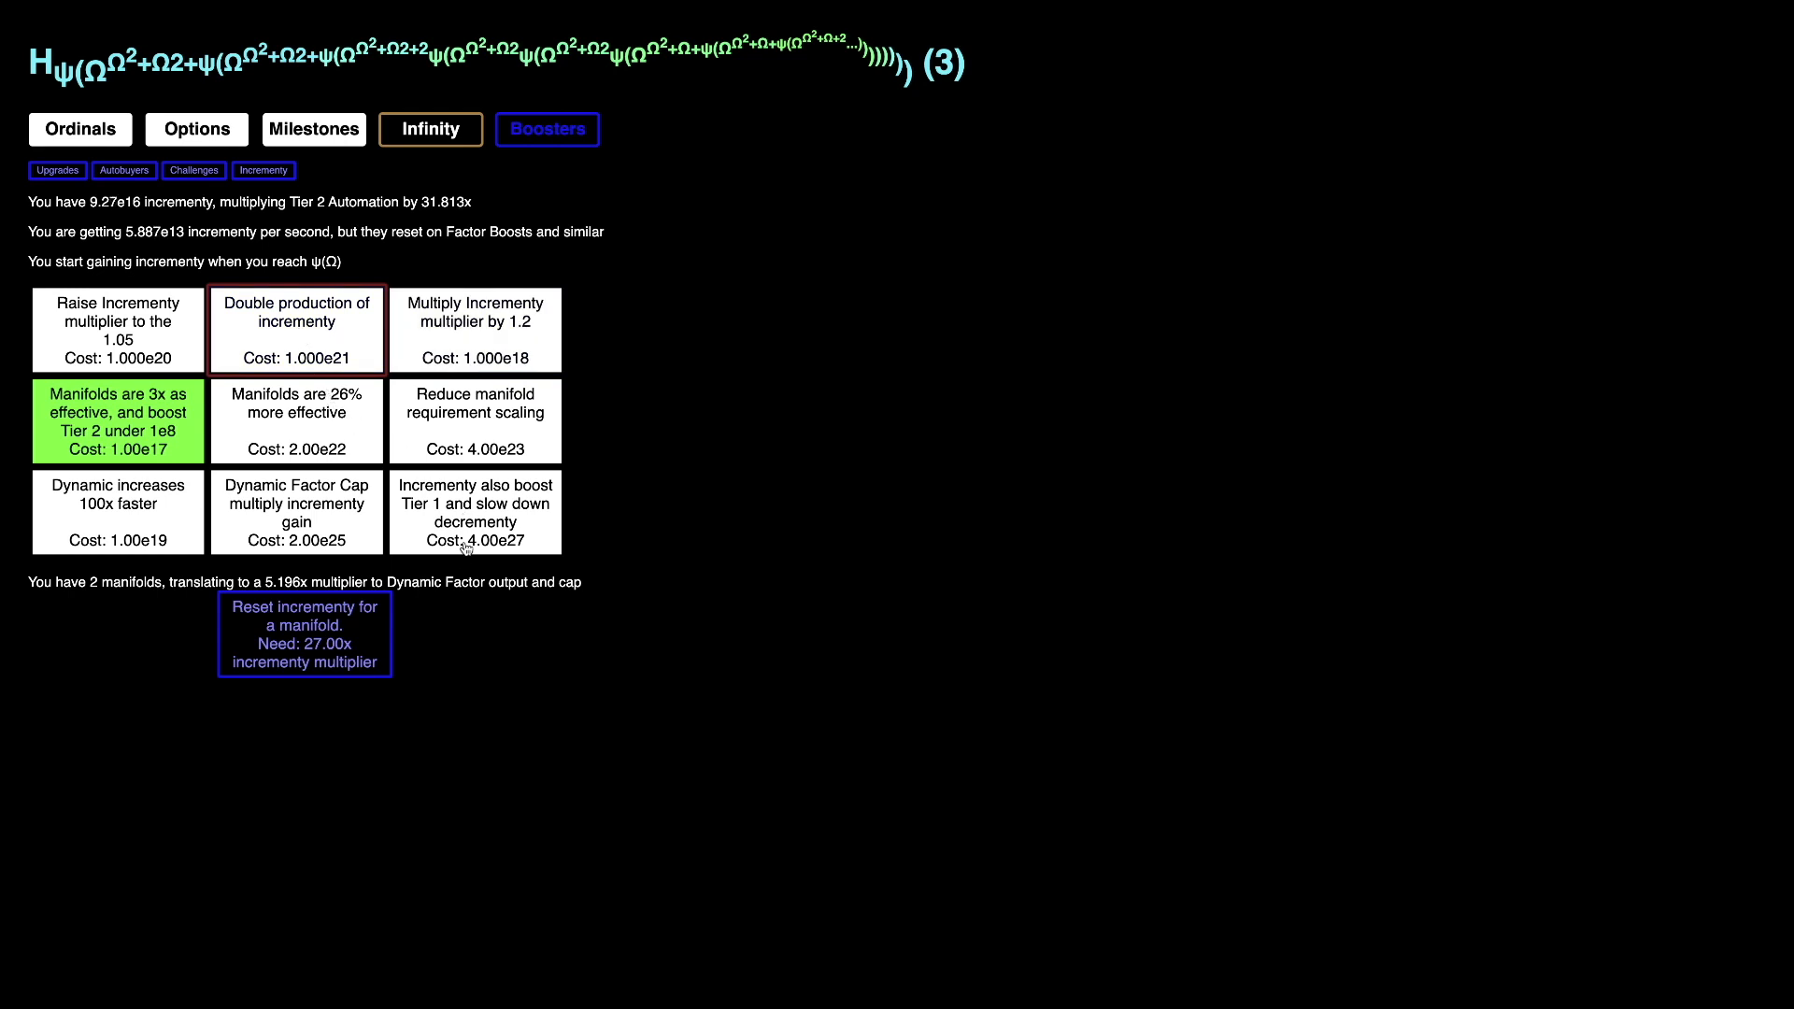
Step: Reset increment for a third manifold, lifting the Dynamic Factor to x6.000, then browse the booster pages
click(364, 627)
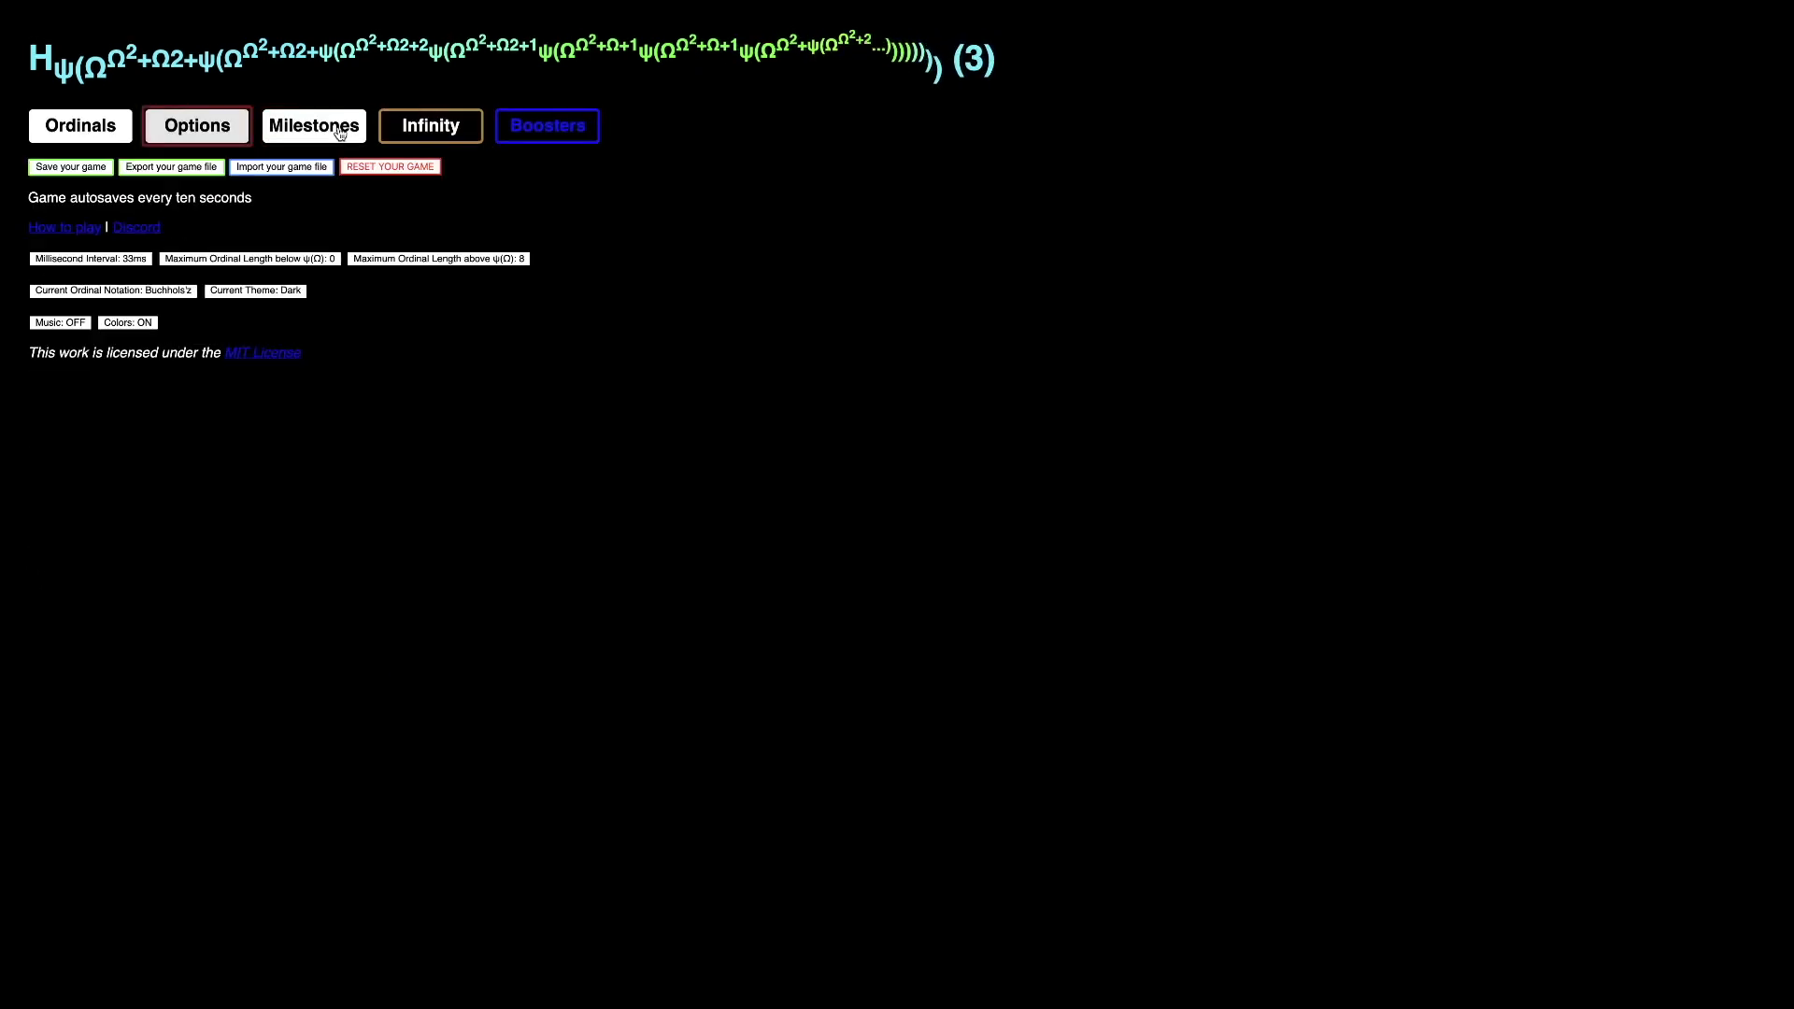
click(430, 125)
click(571, 136)
click(123, 162)
click(193, 161)
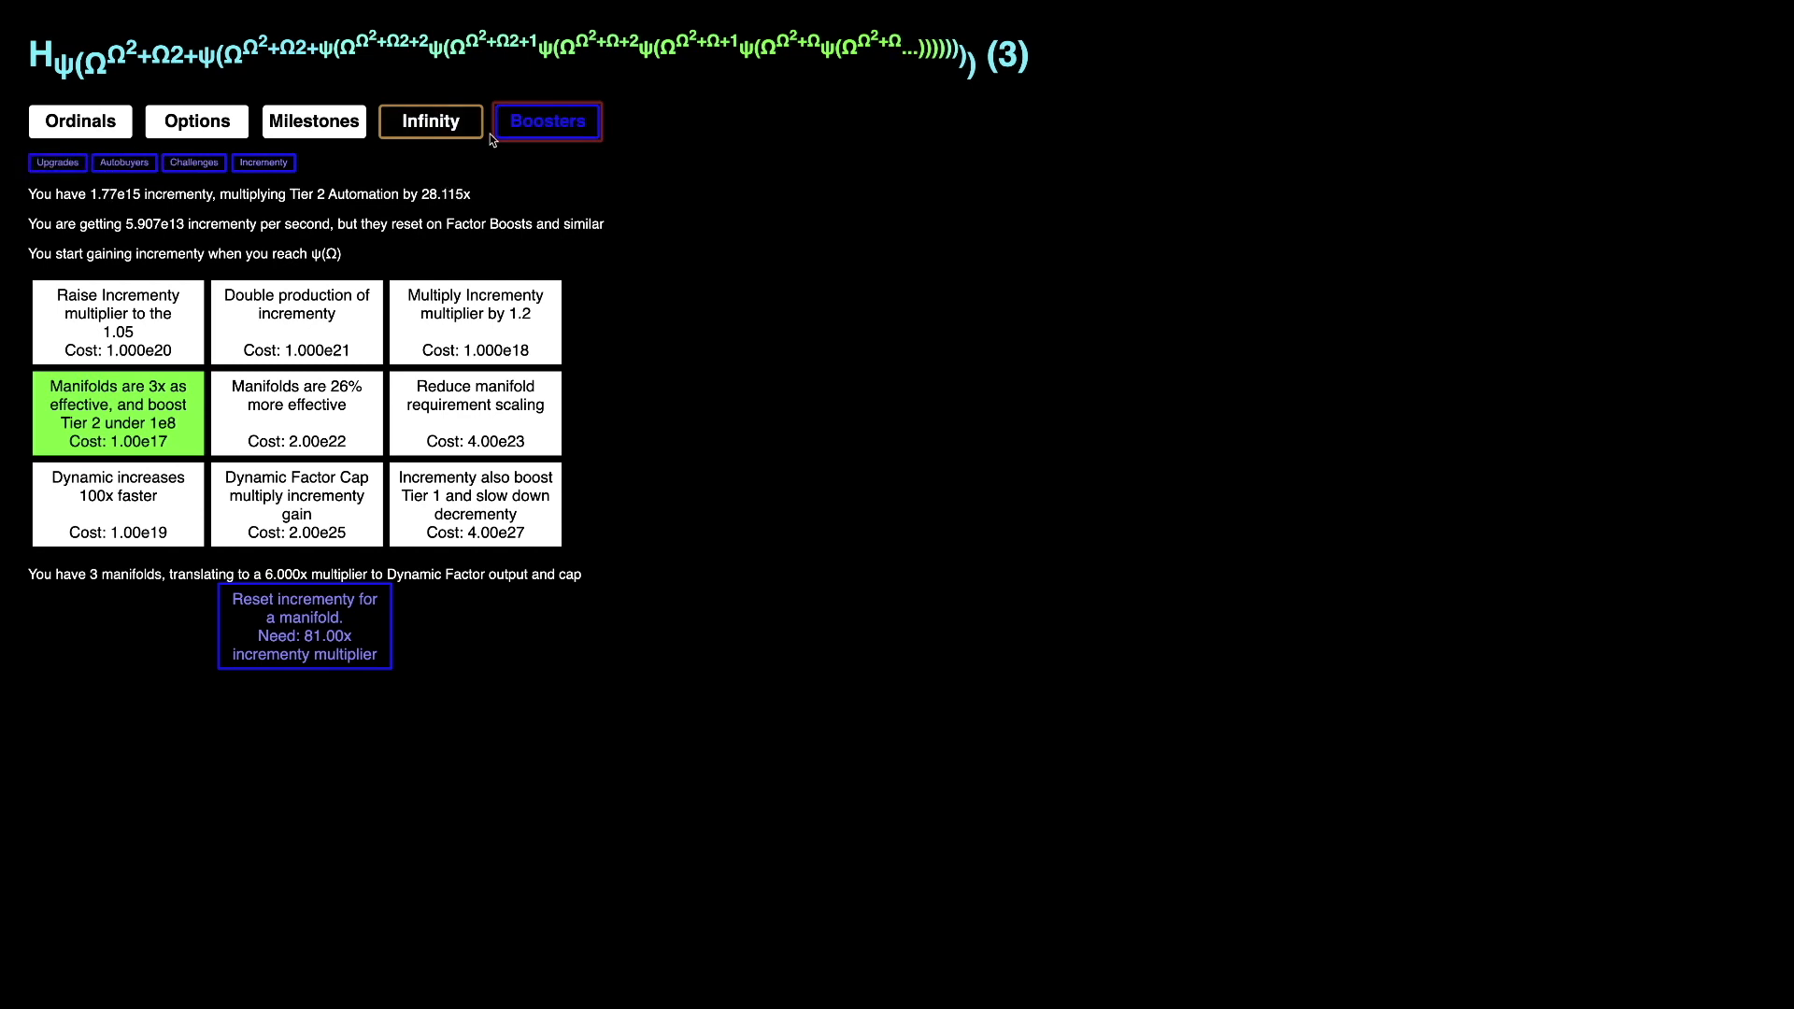
click(425, 132)
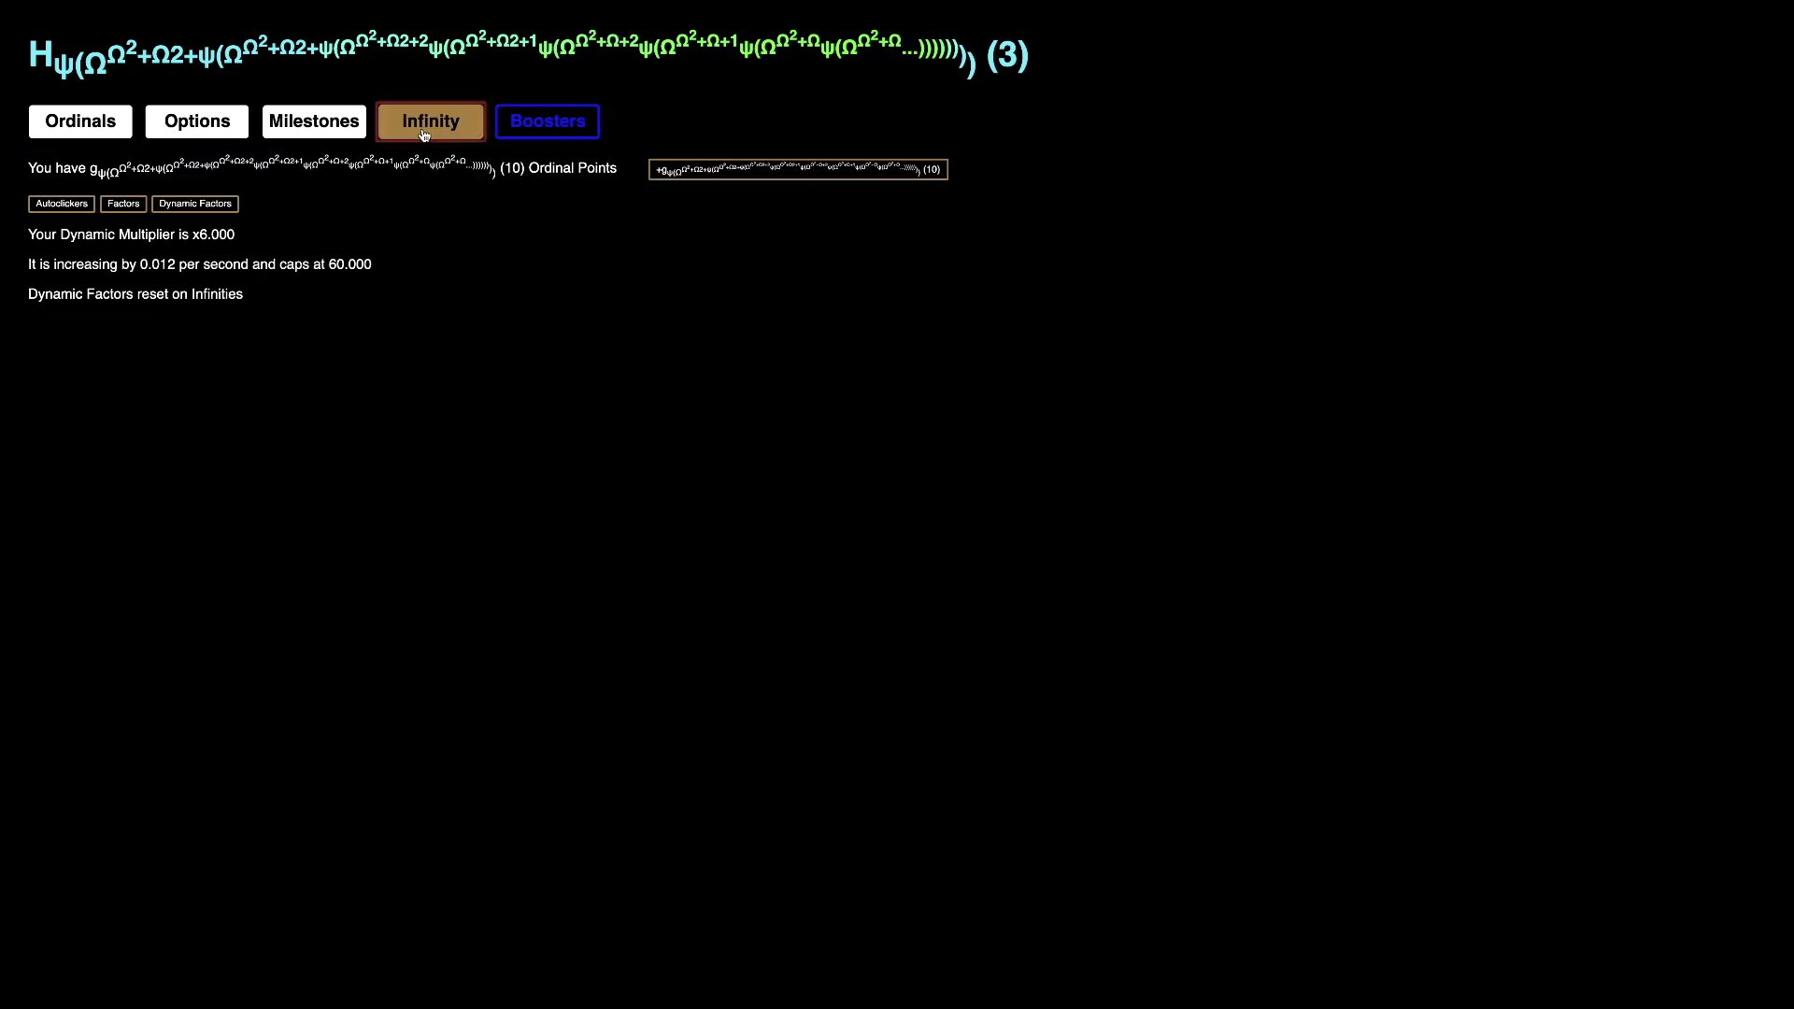
Step: Check the Dynamic Factor at x6.000 with a 60.000 cap, and review the factor list and Factor Boost requirement
click(157, 203)
click(129, 203)
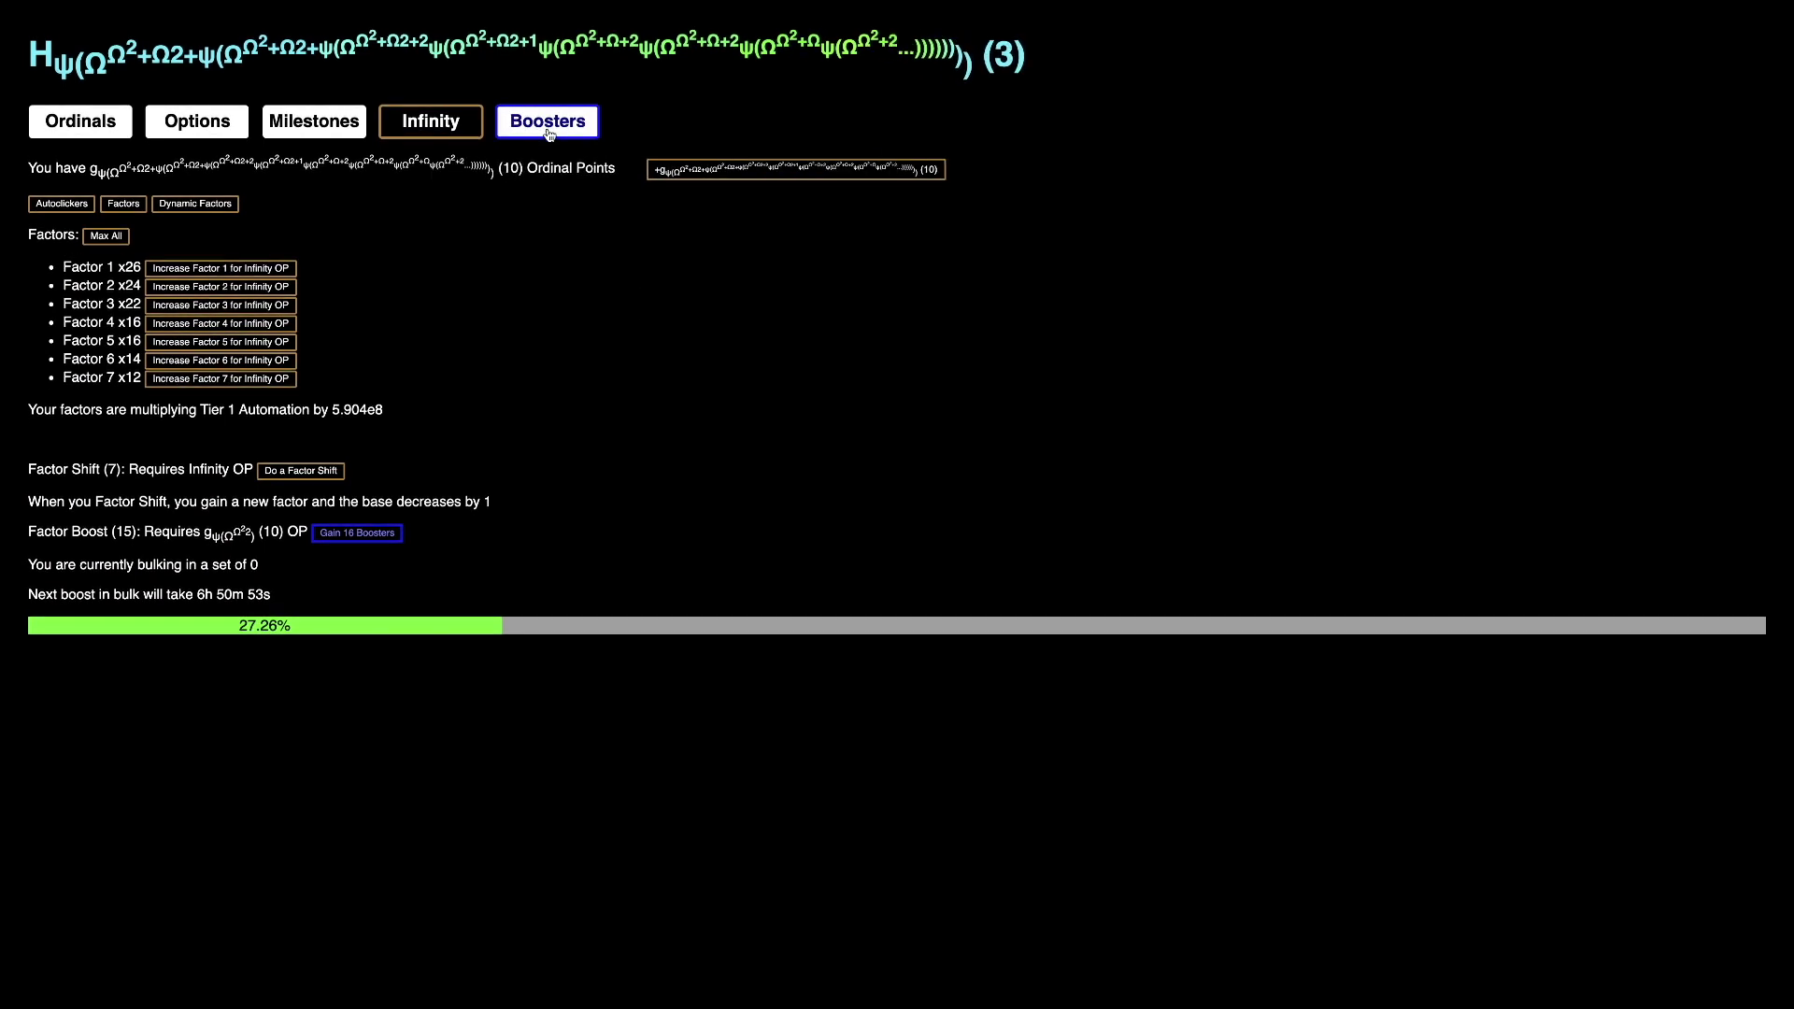
triple_click(231, 533)
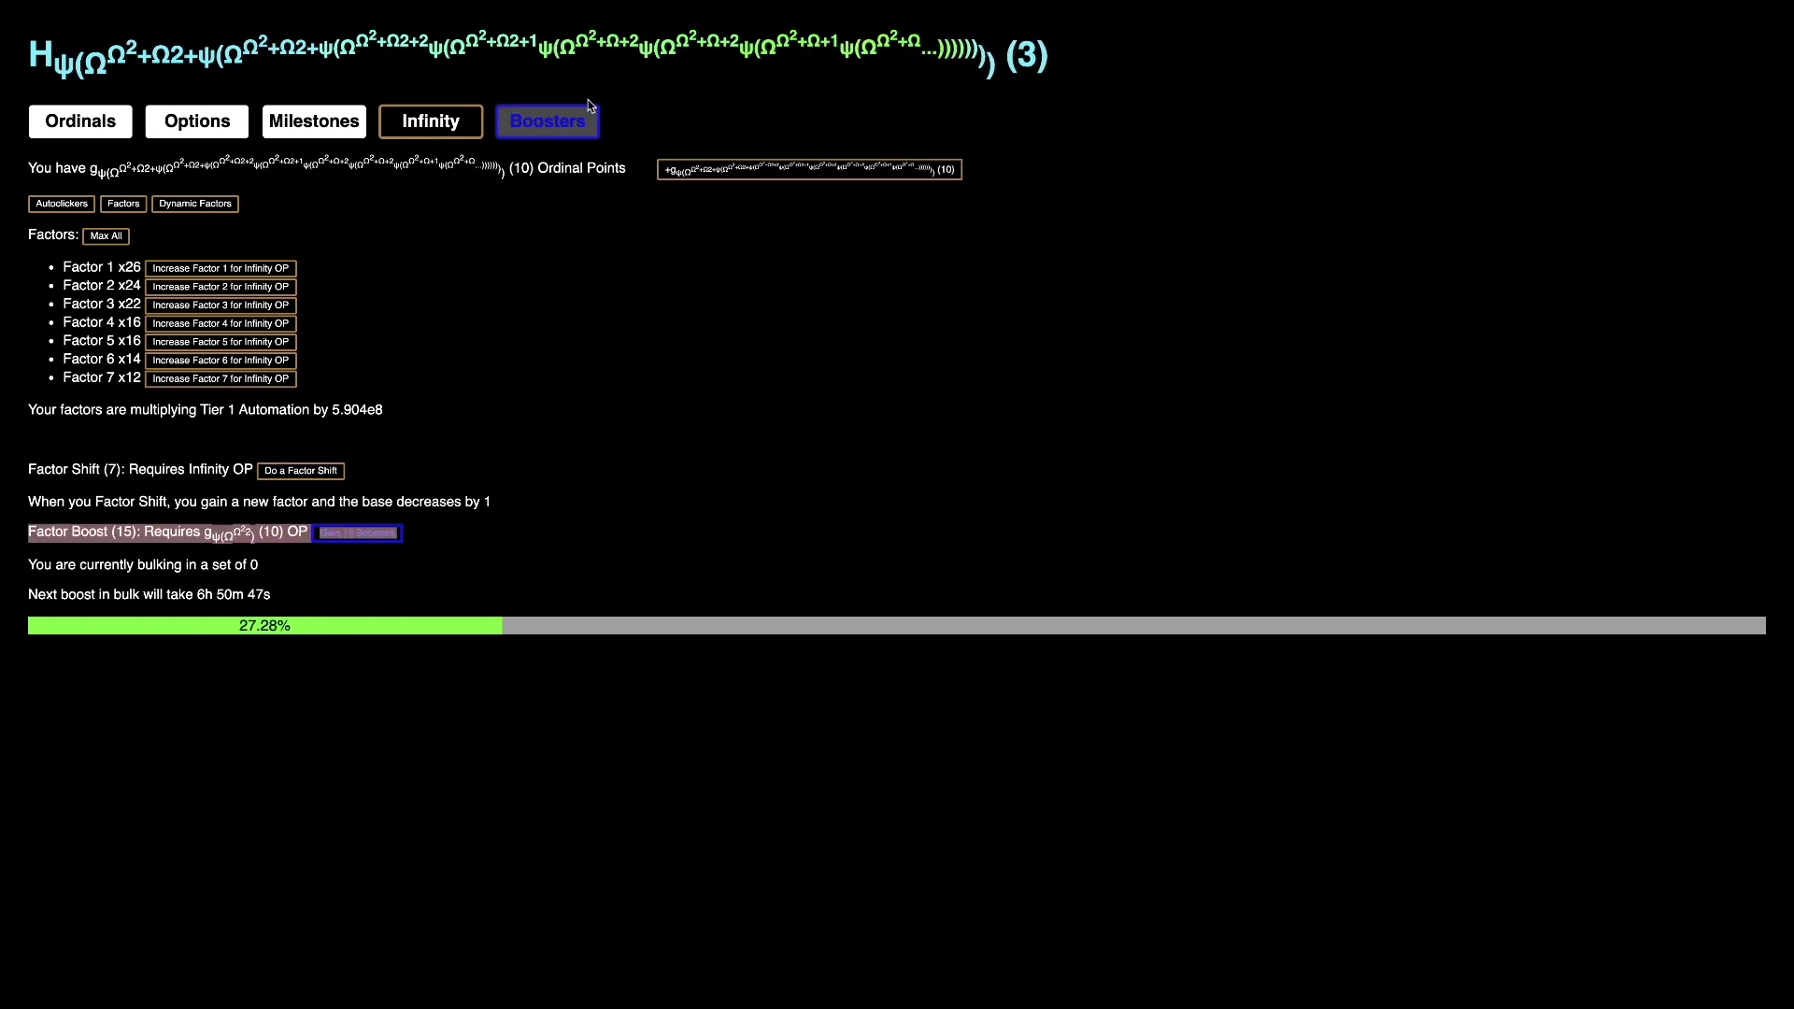
click(261, 623)
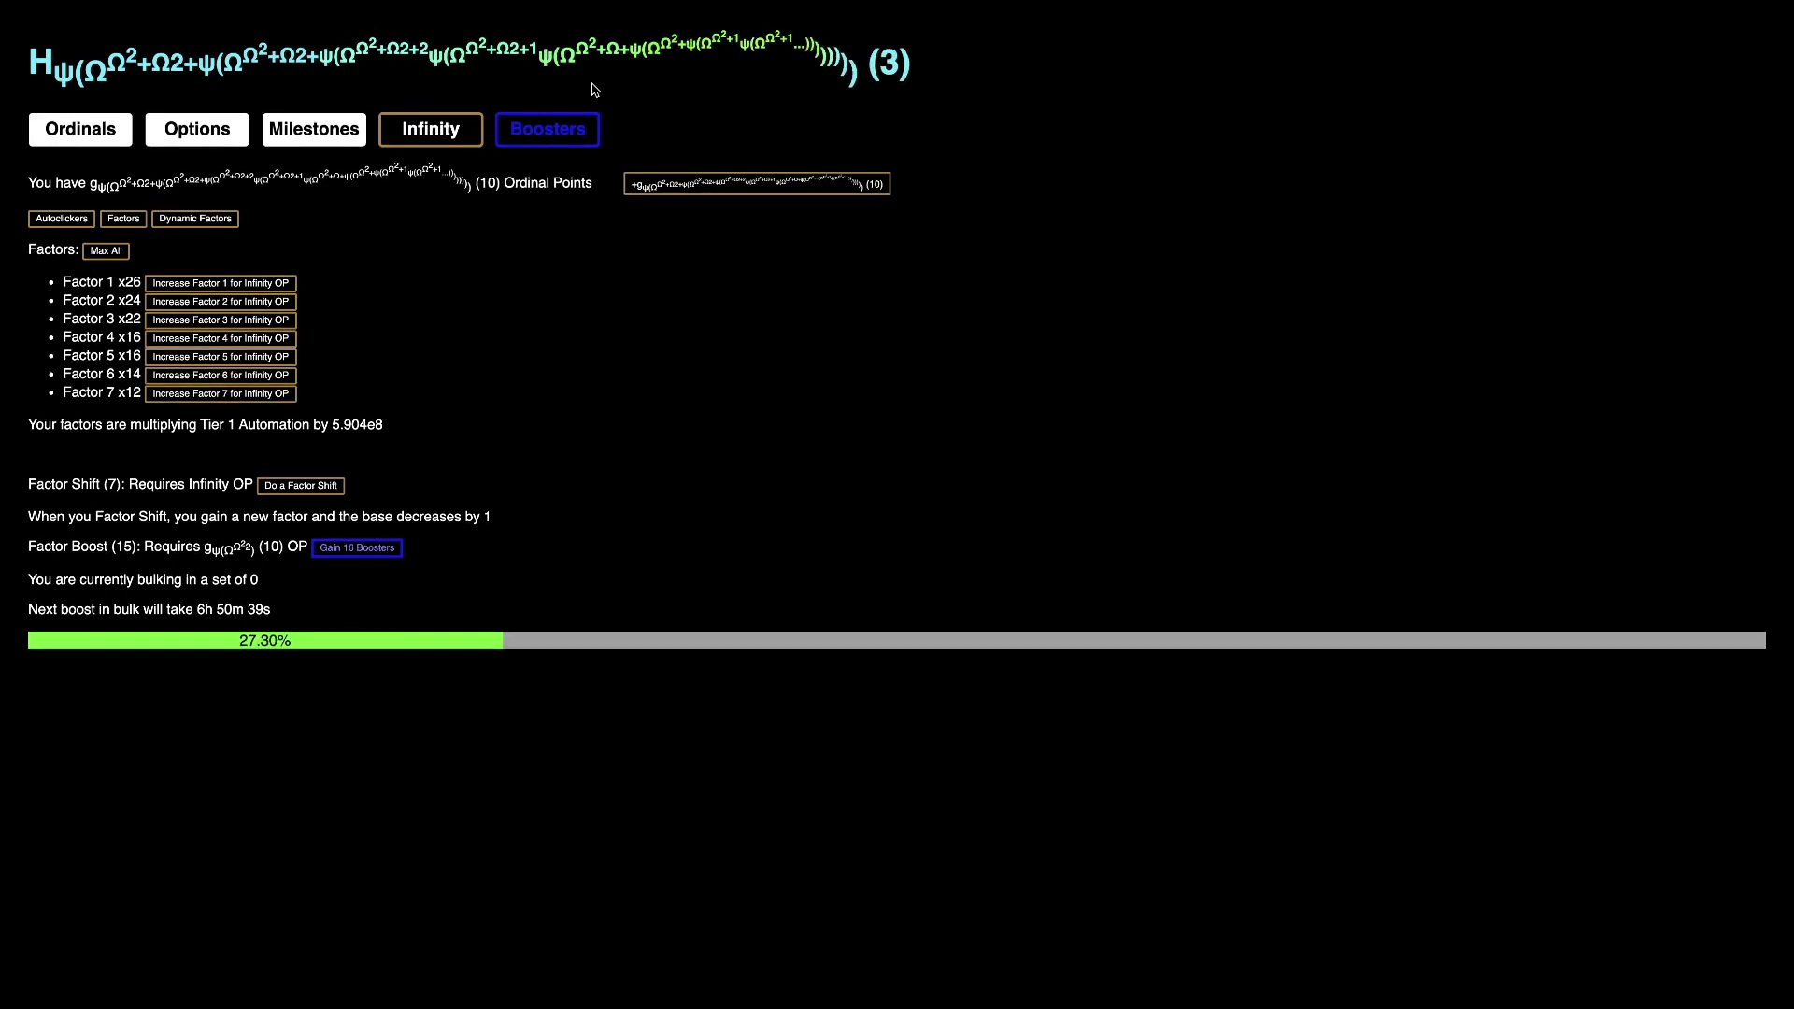
click(547, 124)
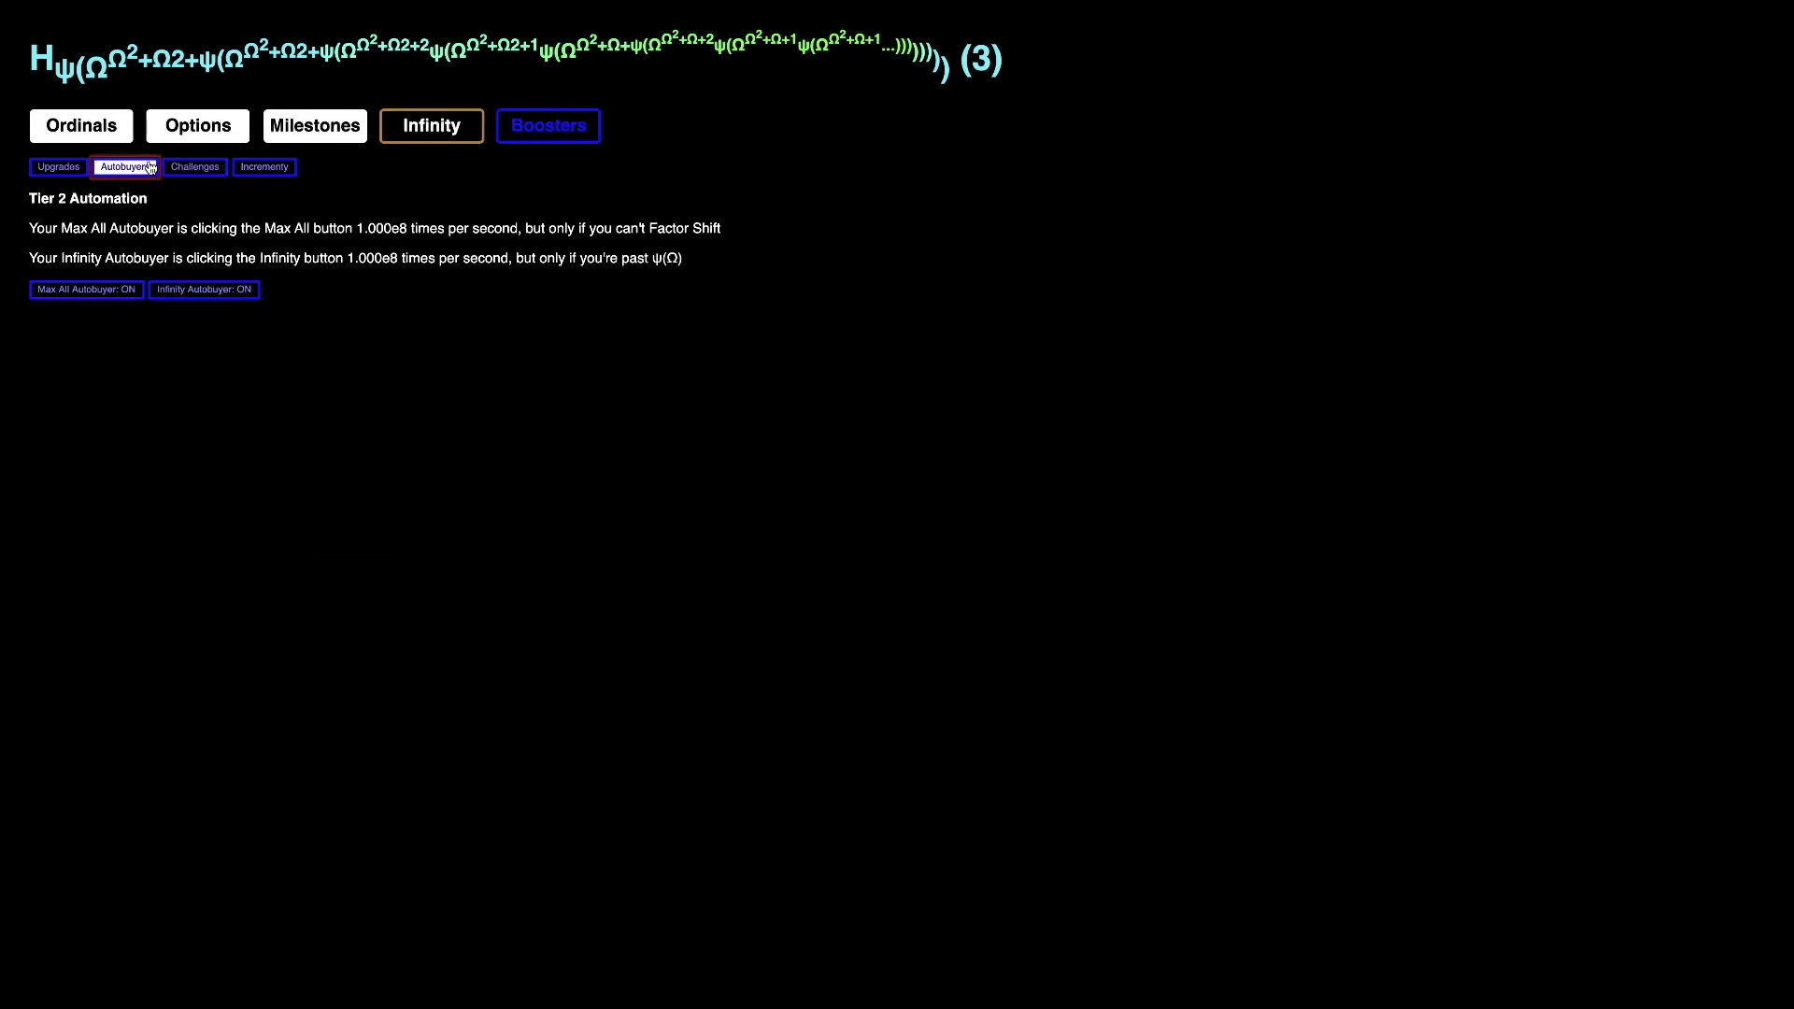
Step: Browse the Challenges list and the booster sub-sections
click(194, 168)
click(115, 170)
click(193, 166)
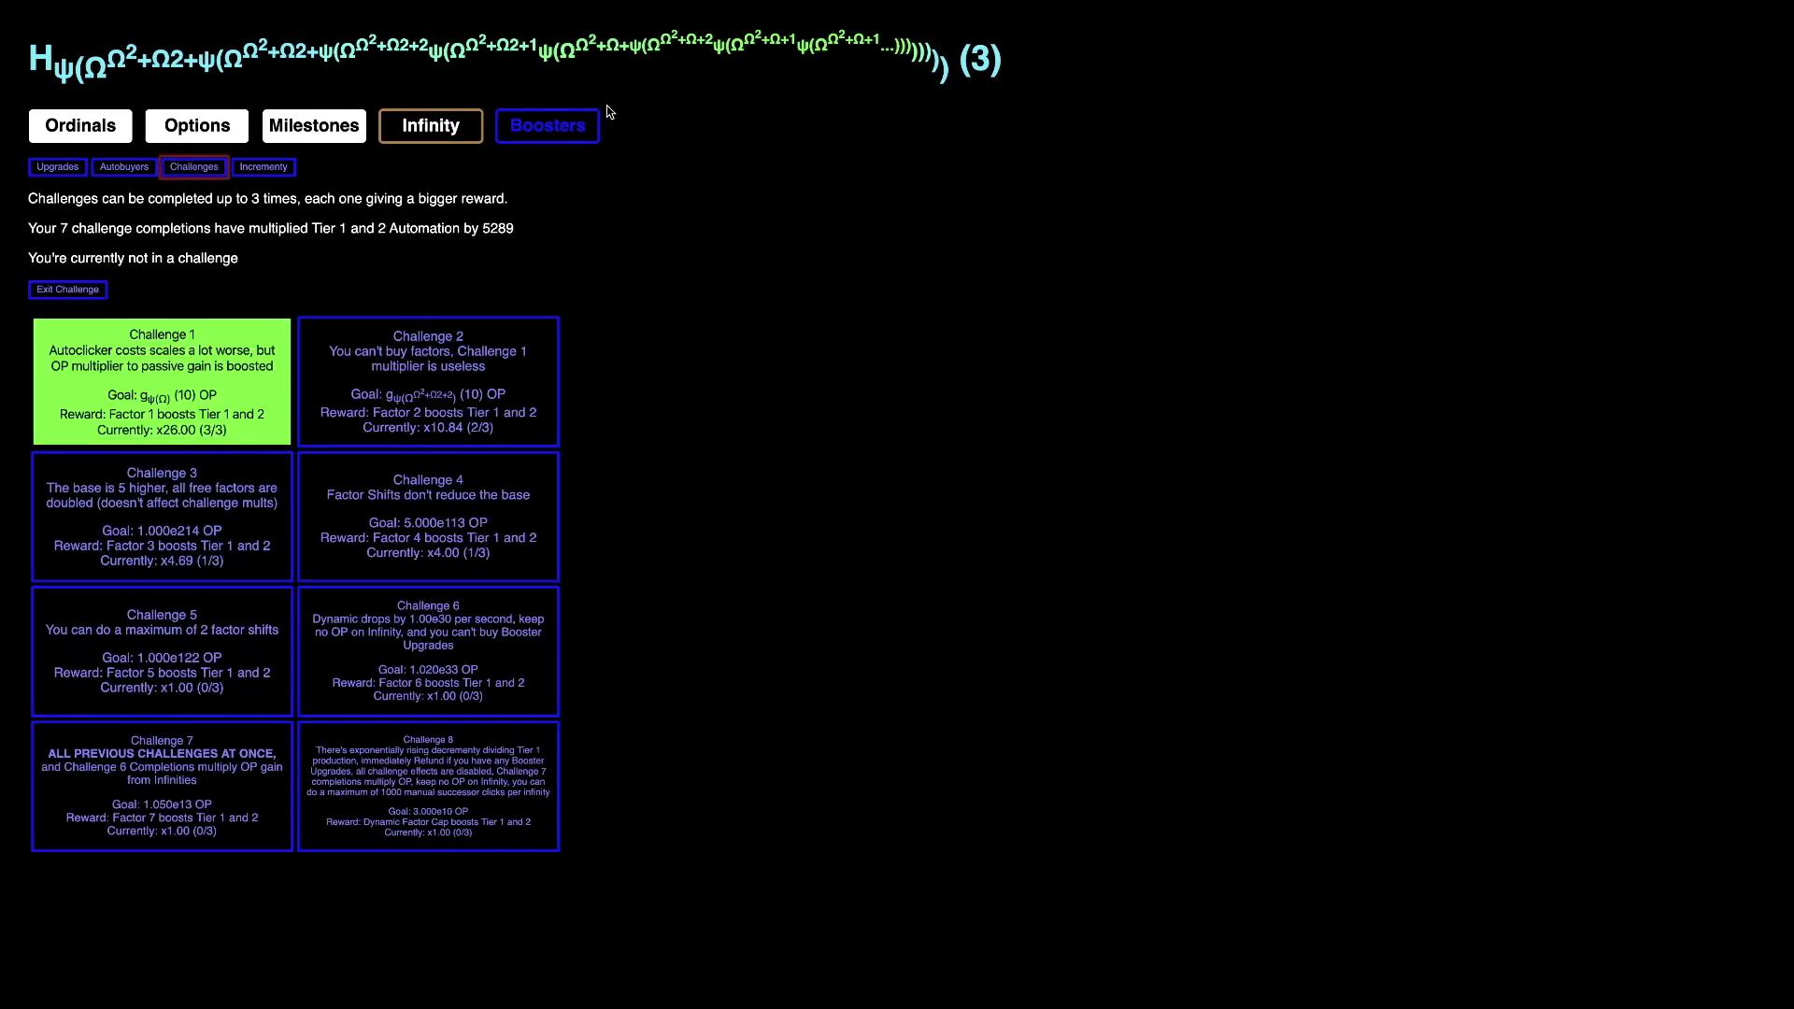
click(548, 125)
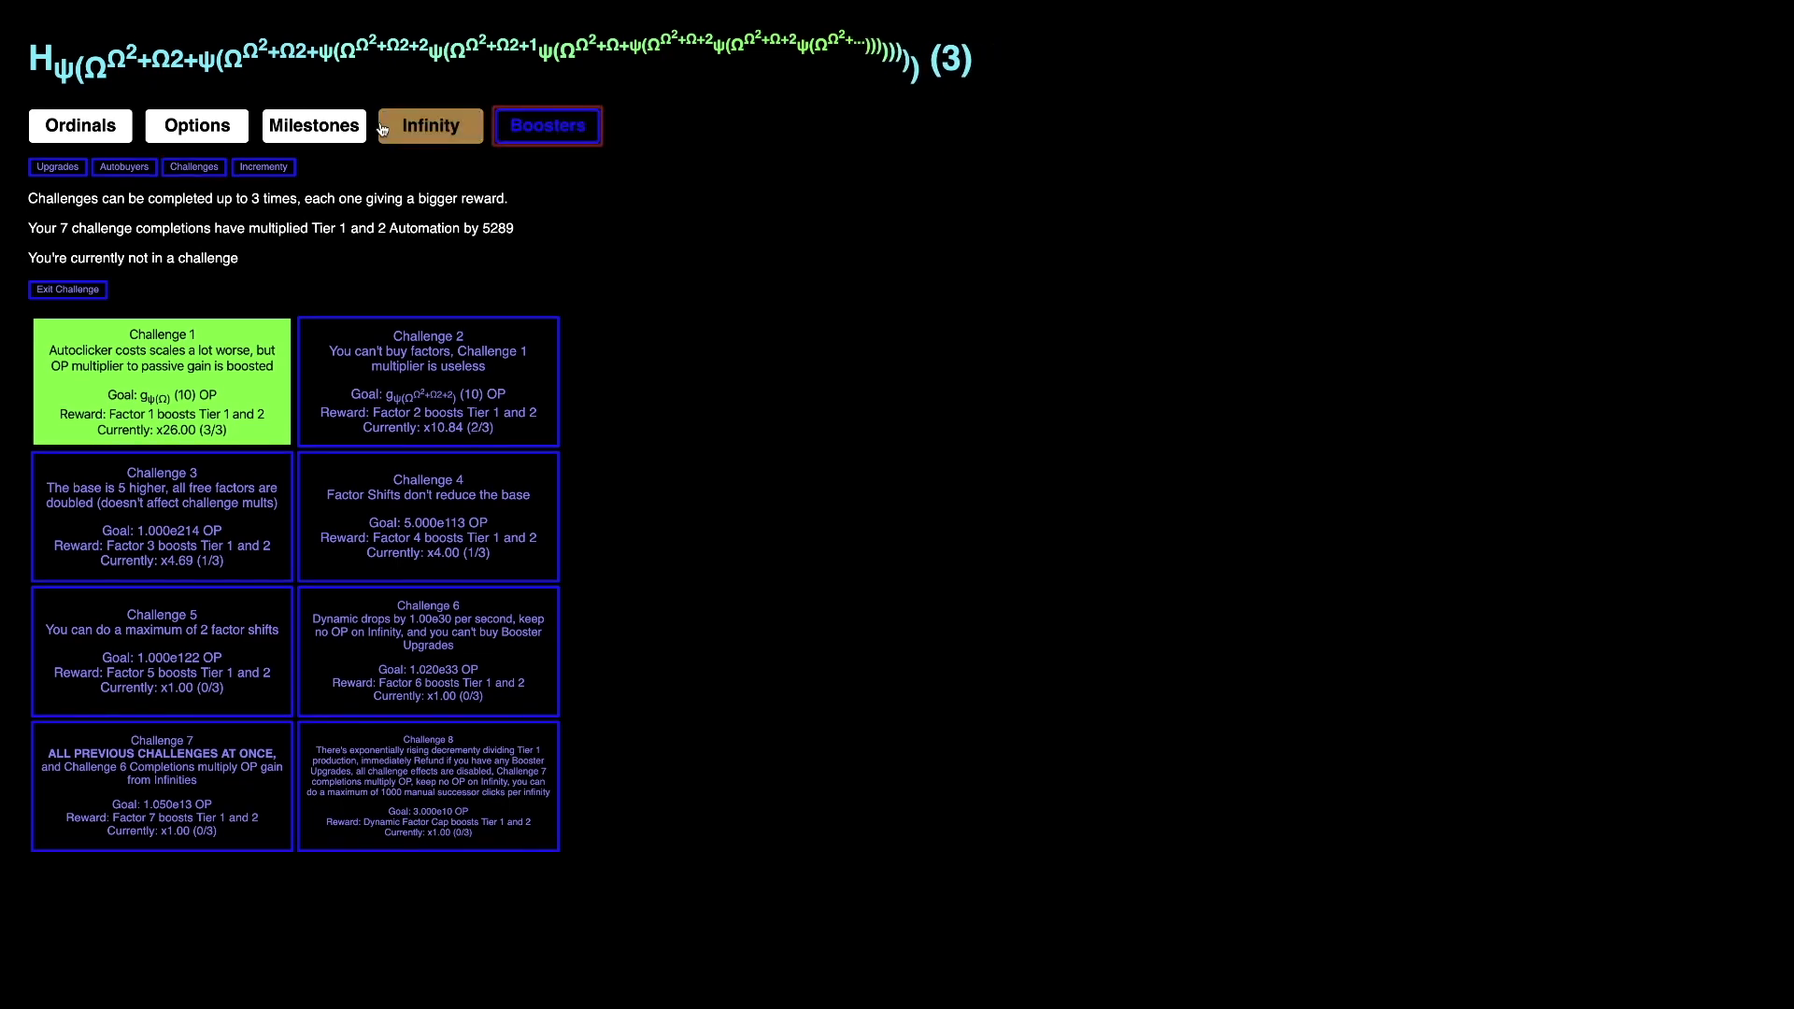
Step: Look over the Infinity factors and Ordinals pages, then return to the increment upgrades showing 6.000x
click(386, 126)
click(562, 127)
click(420, 123)
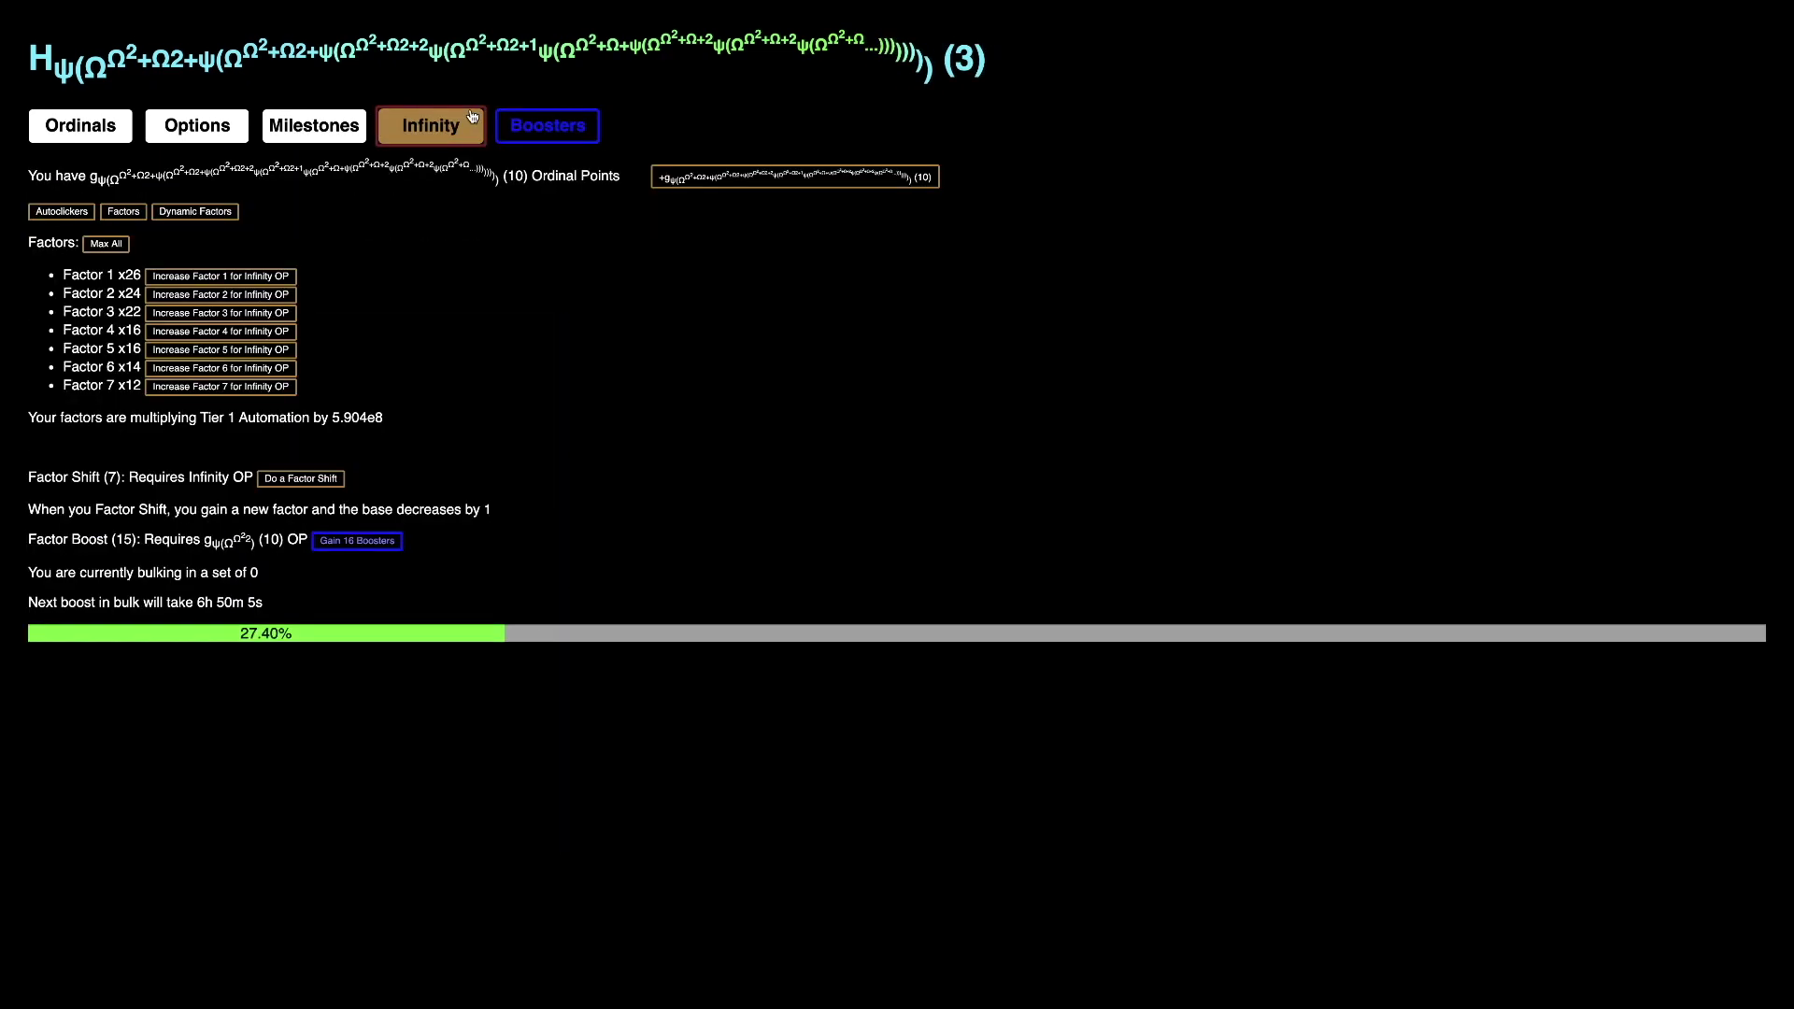
click(80, 125)
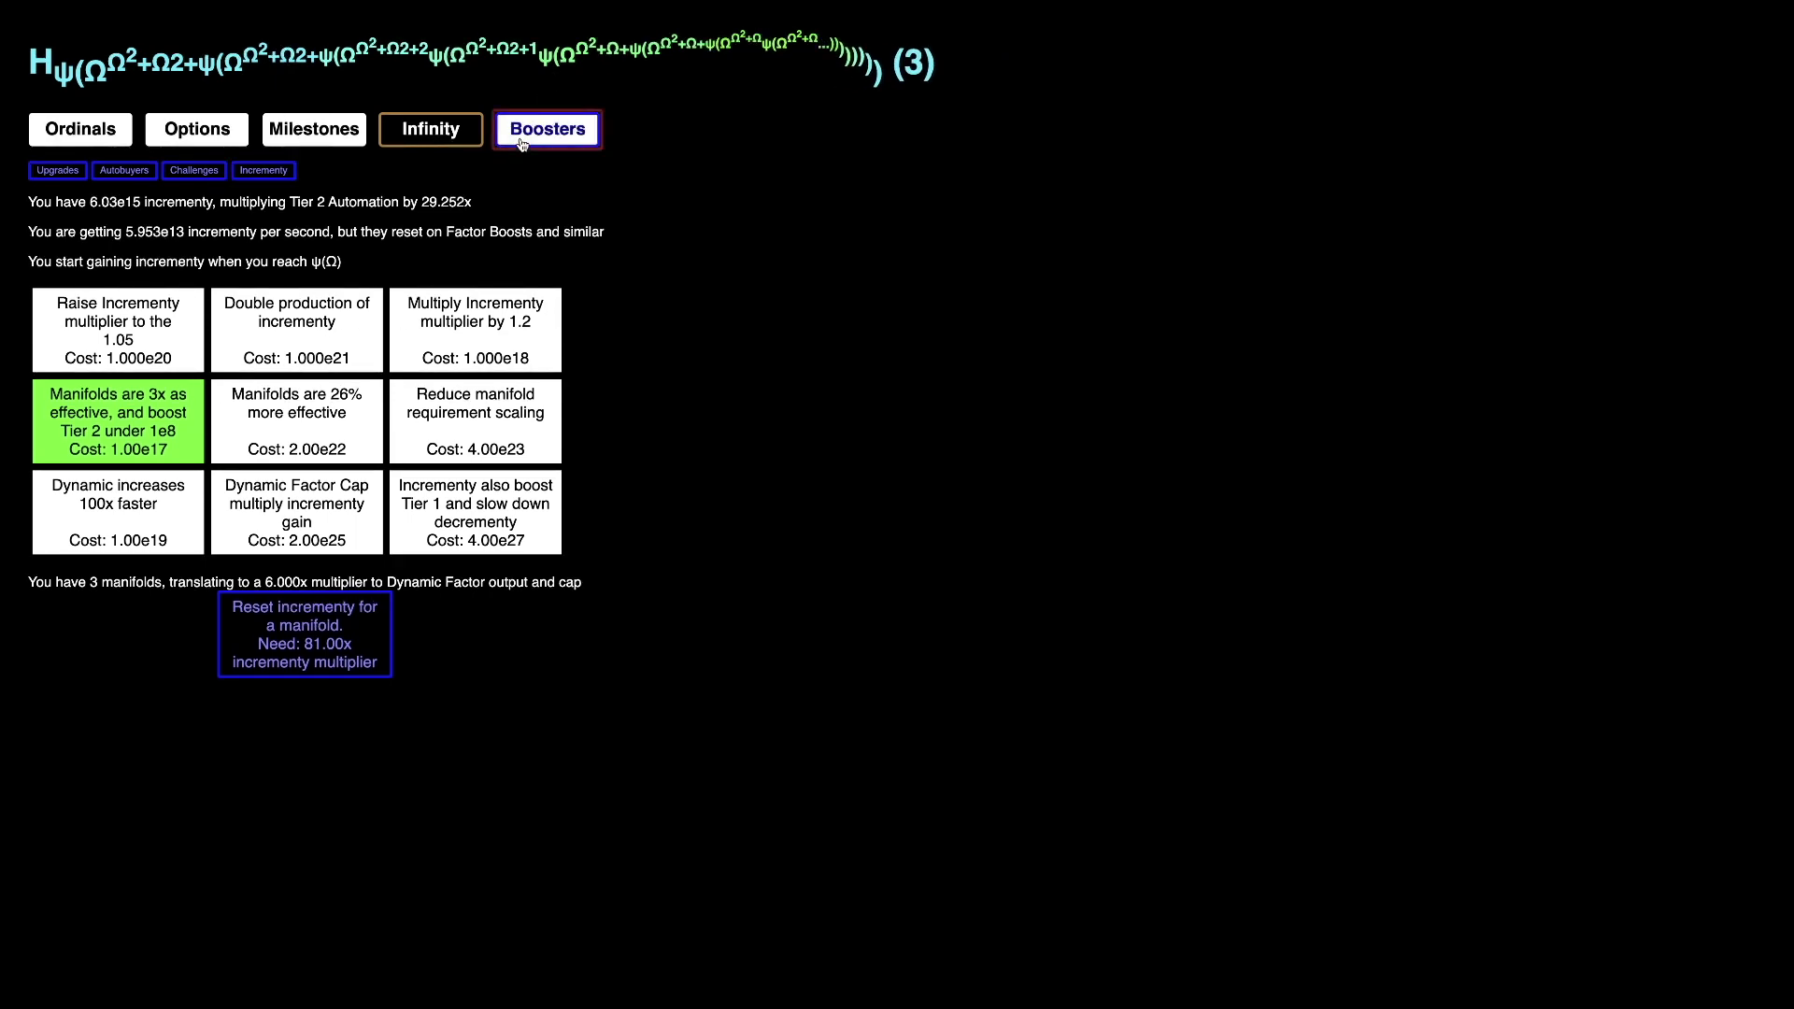
click(430, 129)
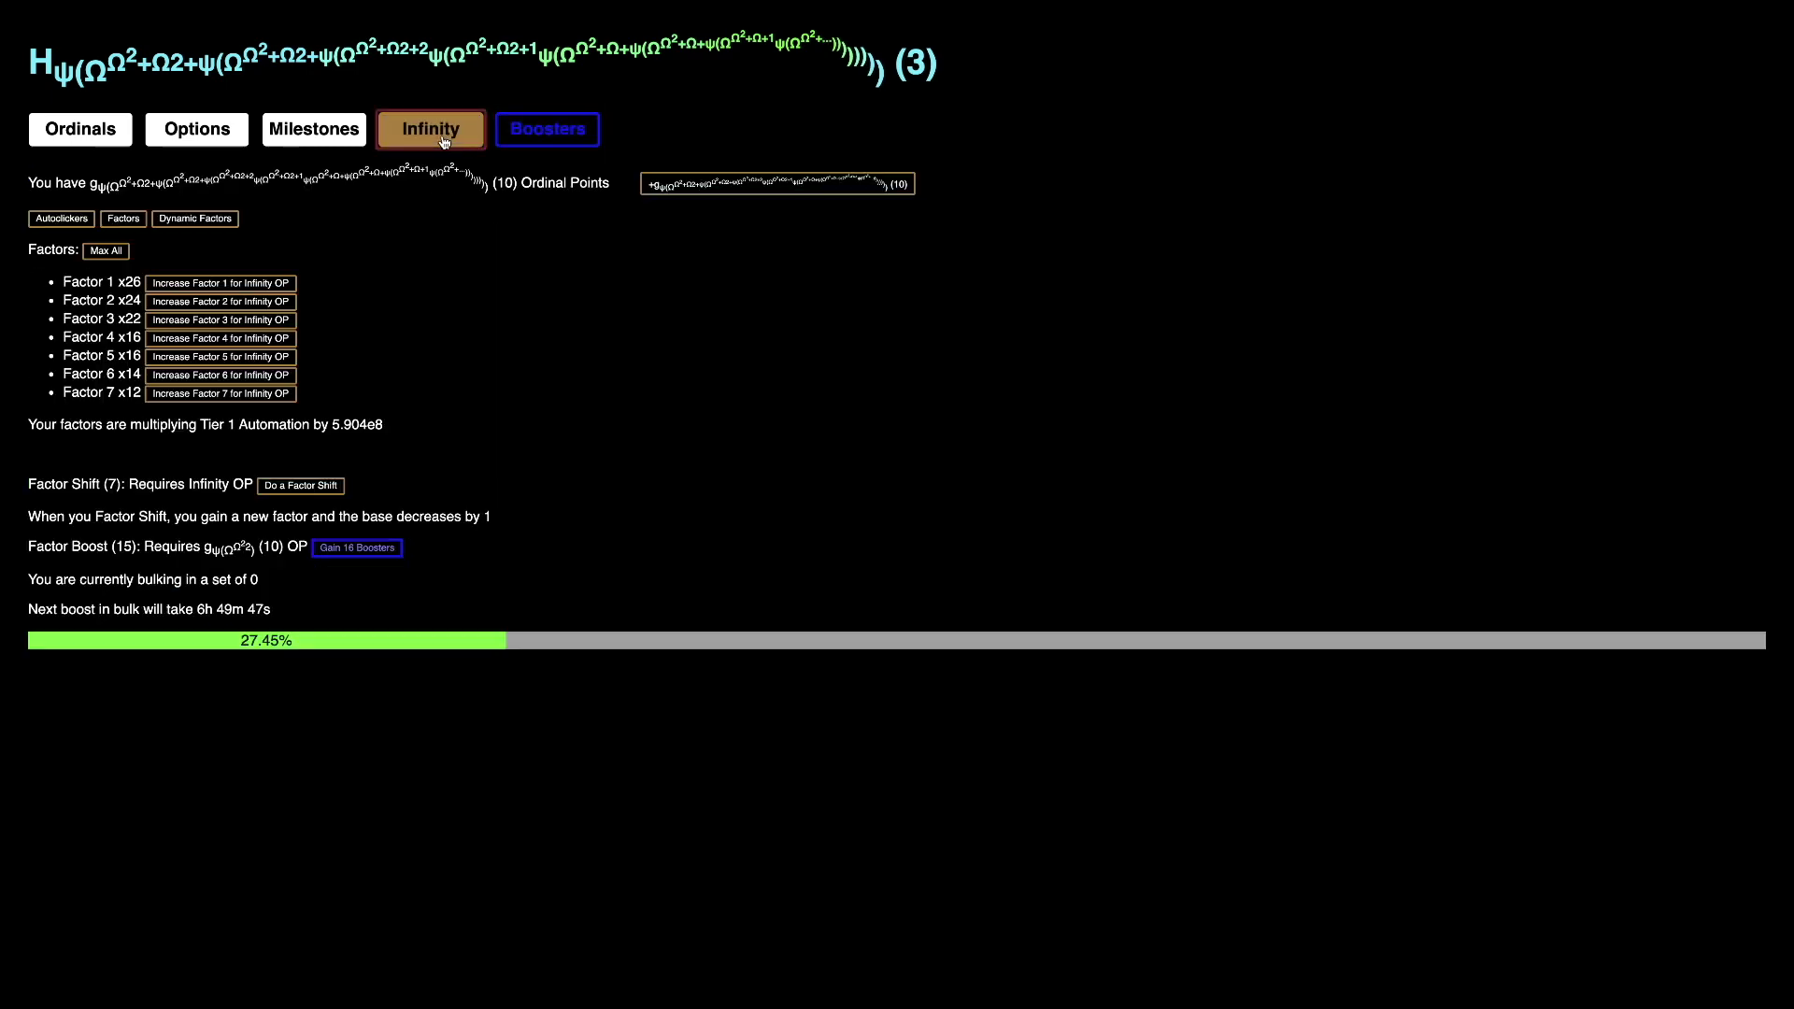
click(573, 129)
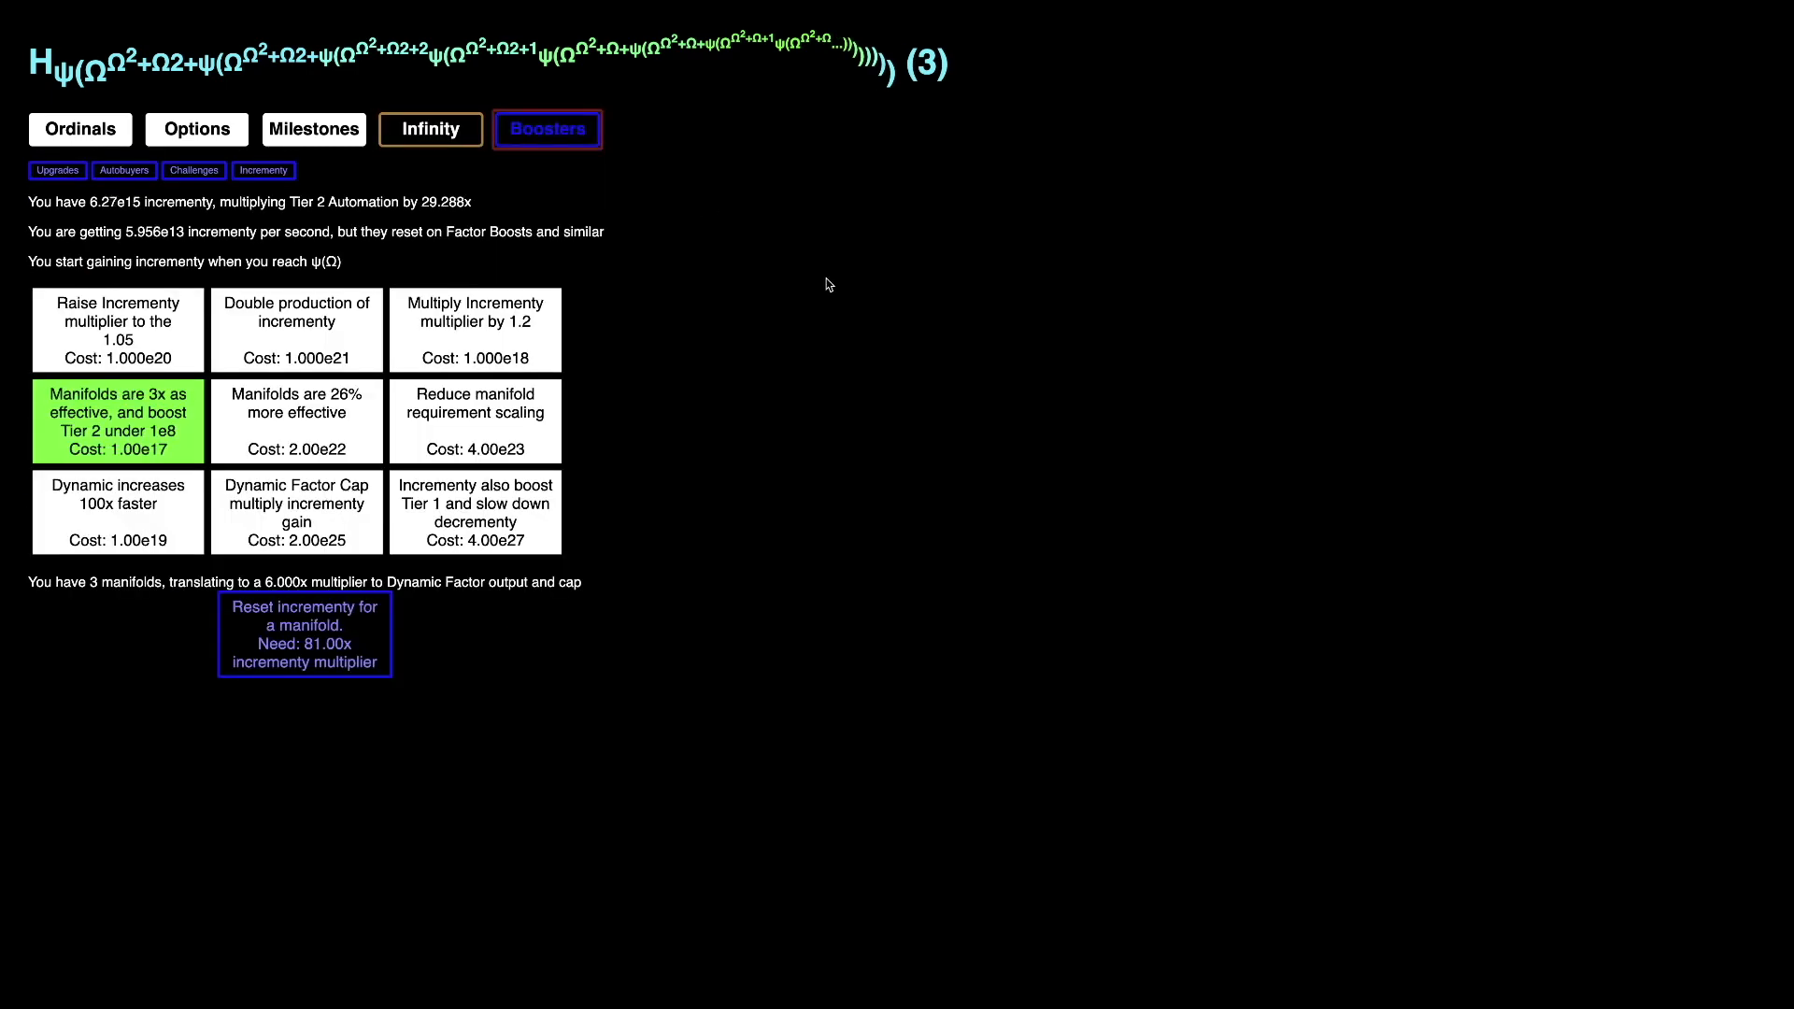